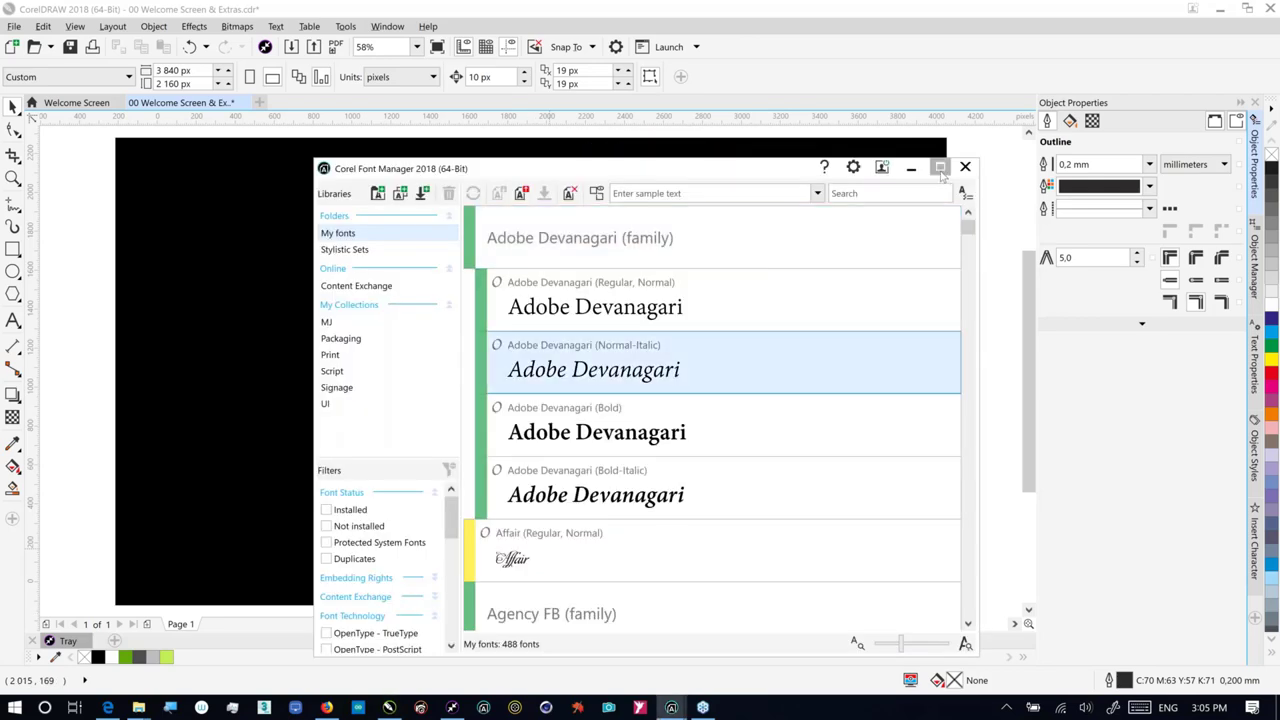
# Step: Maximize the Corel Font Manager window so the My fonts list fills the screen
pyautogui.click(940, 168)
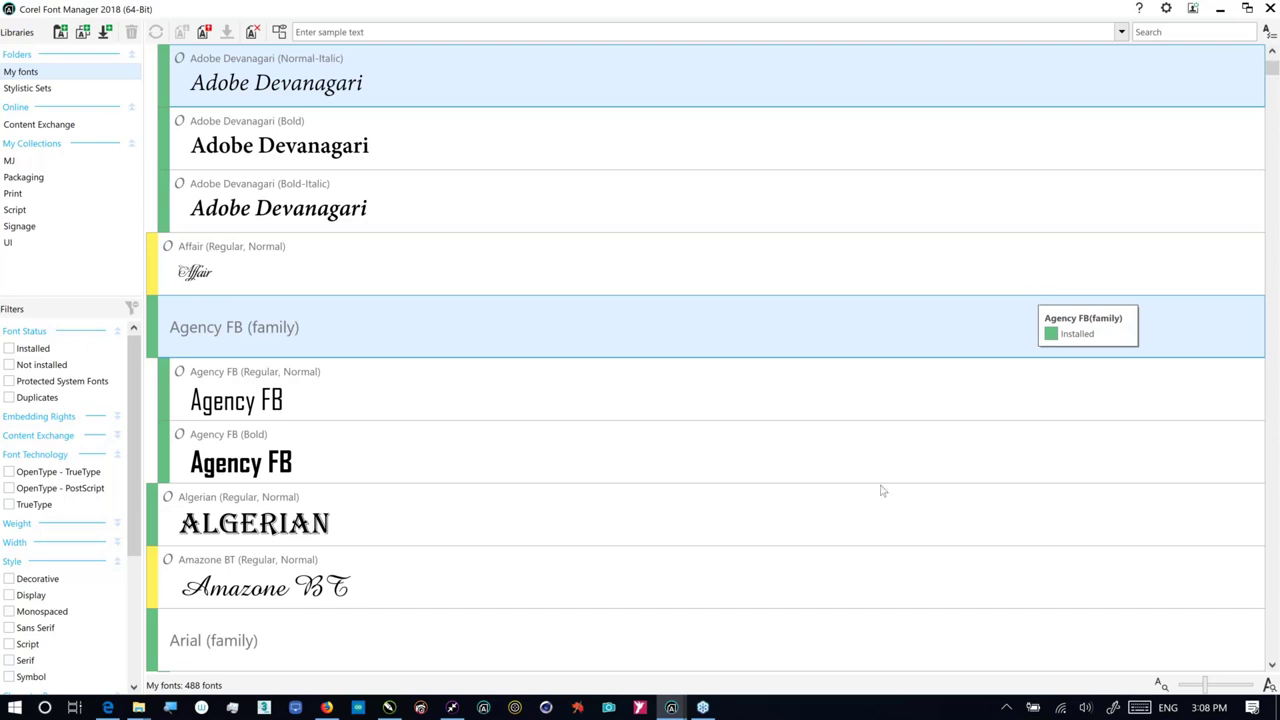
# Step: Bring the Edge tutorial page 'How to Work with Typefaces' to the front
pyautogui.click(108, 707)
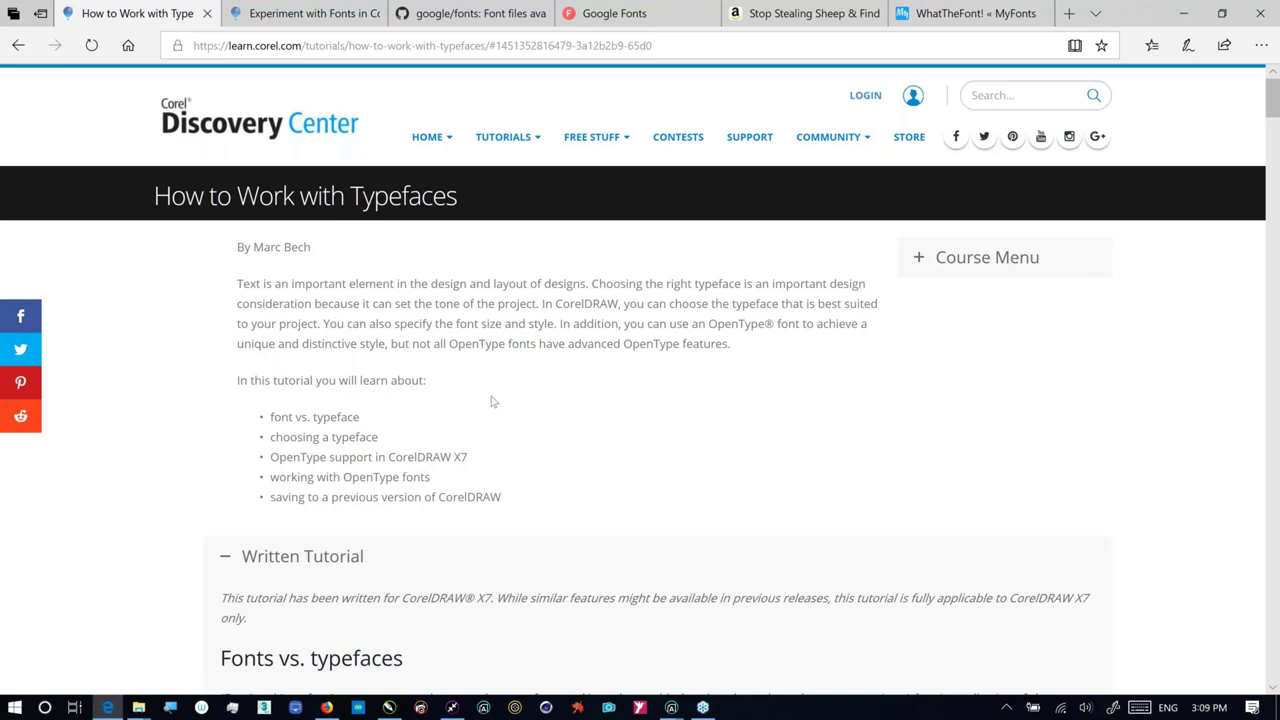
# Step: Read down the typefaces tutorial past Figure 2 to the OpenType note and Fig. 3 font list
pyautogui.scroll(-1, 491, 401)
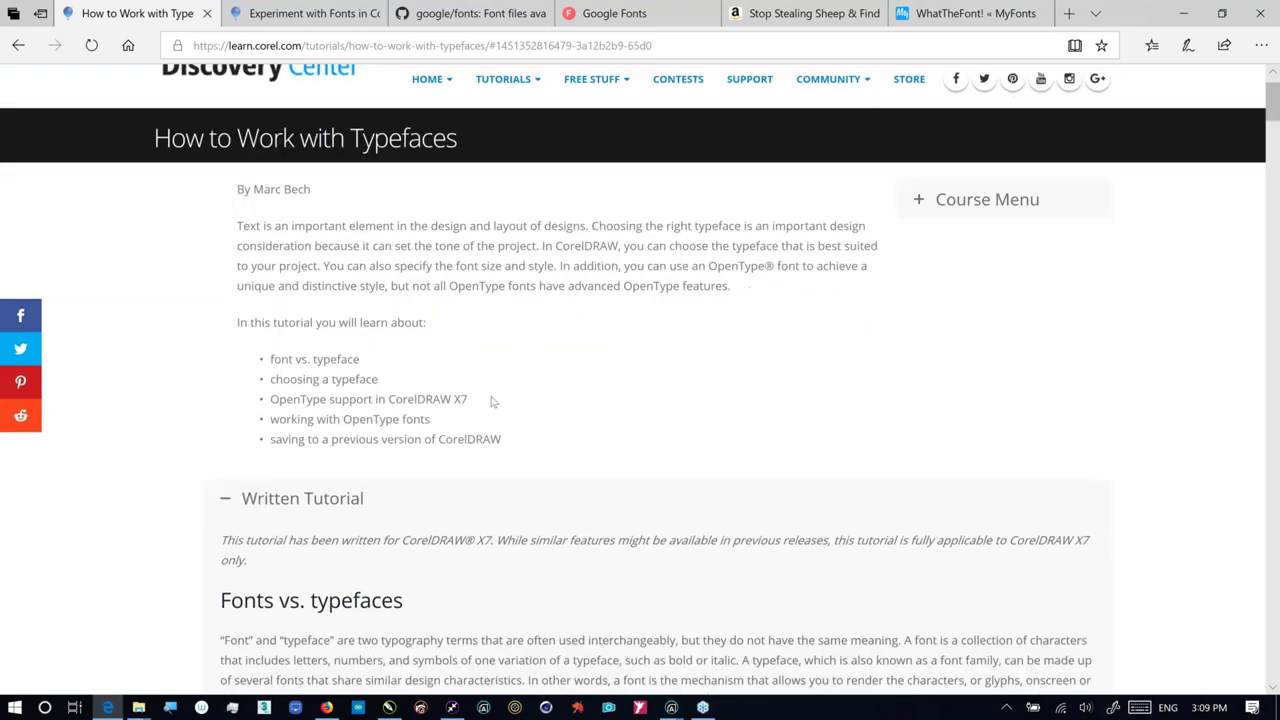
pyautogui.scroll(1, 491, 401)
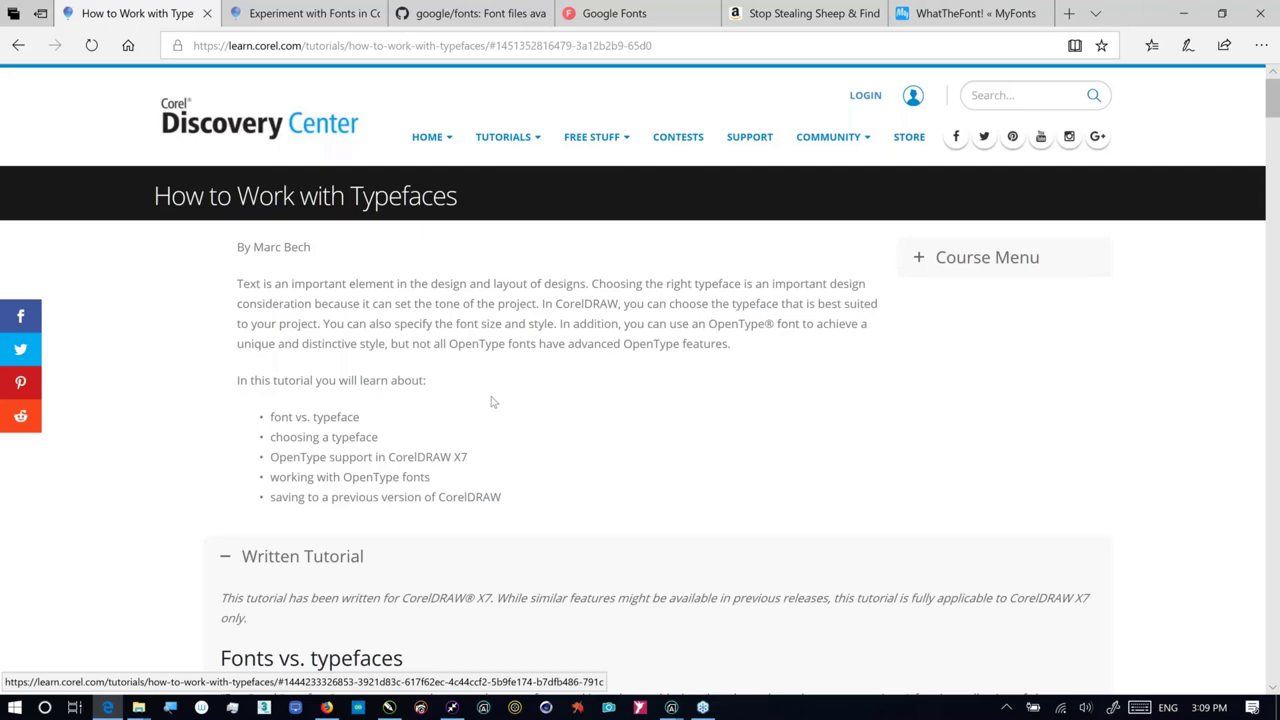
pyautogui.scroll(-1, 491, 401)
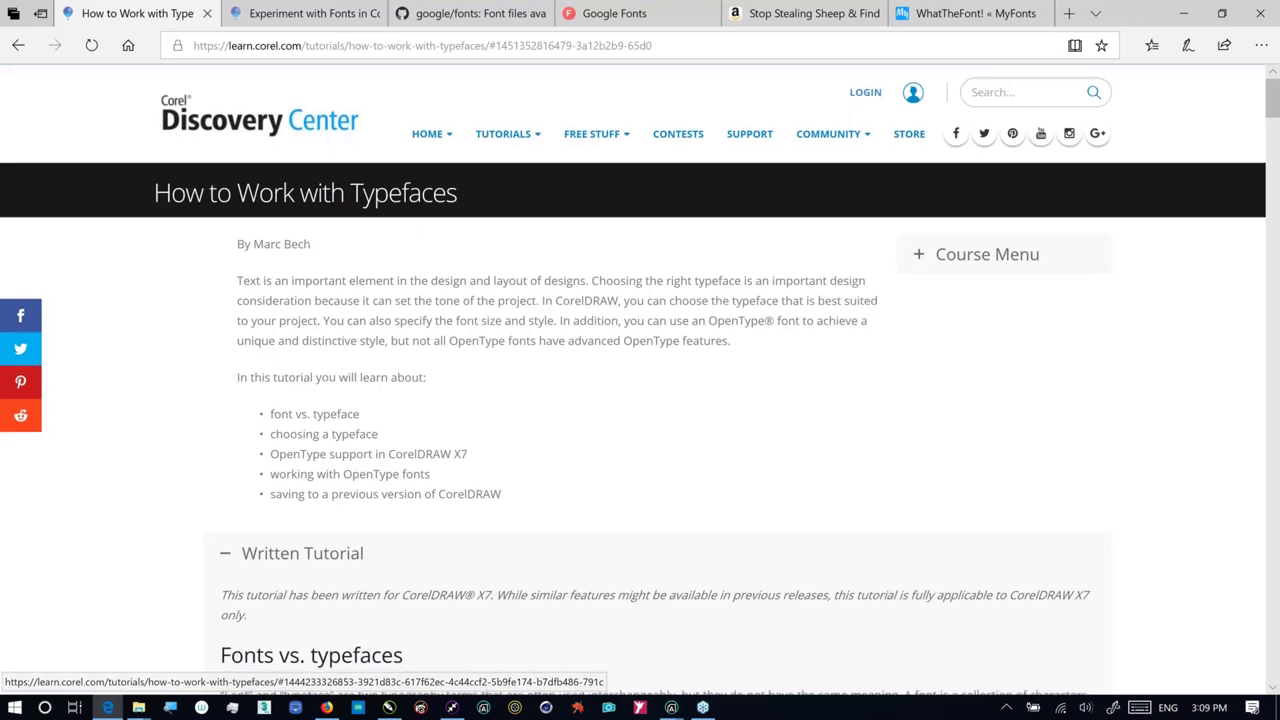
pyautogui.scroll(-5, 640, 400)
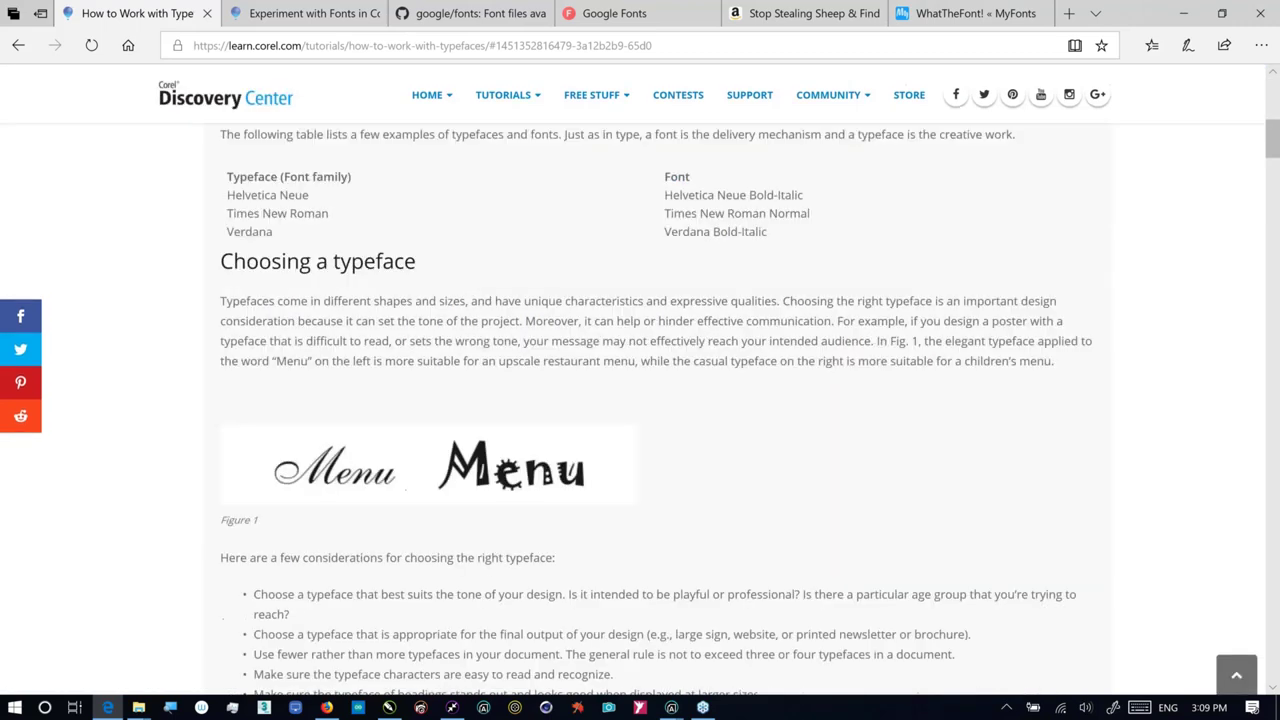
pyautogui.scroll(-1, 486, 418)
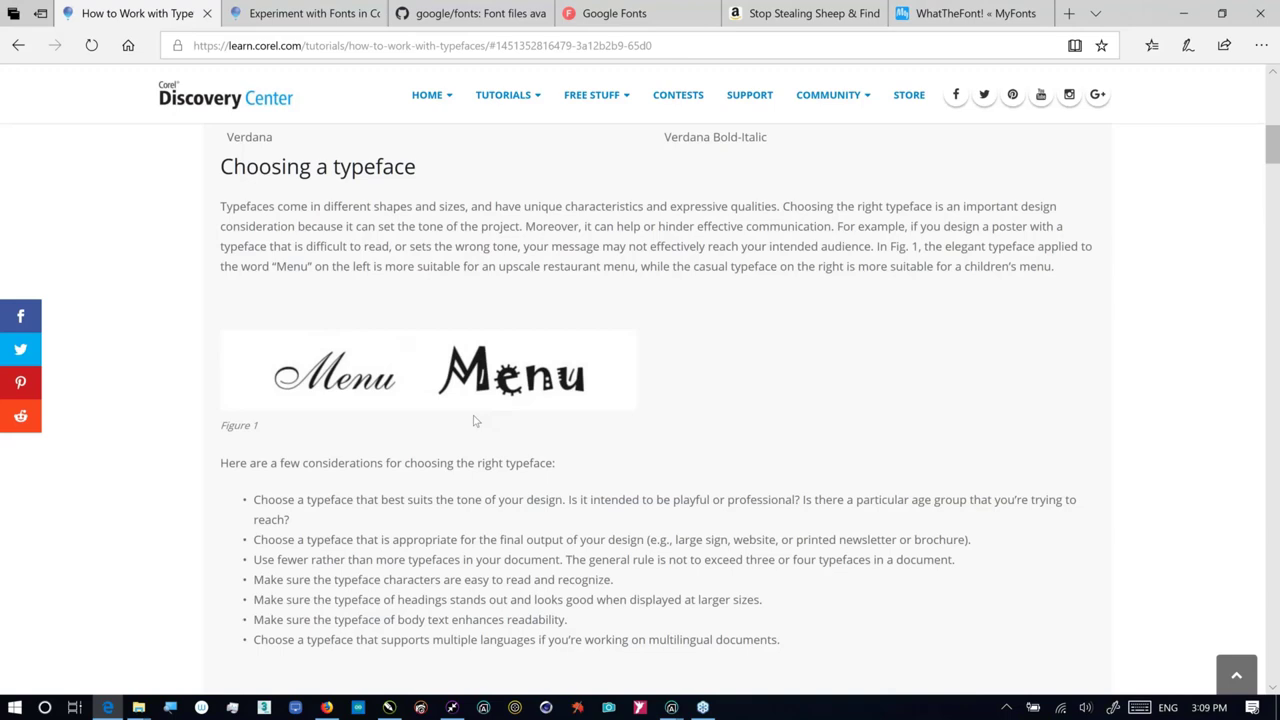
pyautogui.scroll(-2, 476, 421)
pyautogui.scroll(1, 476, 421)
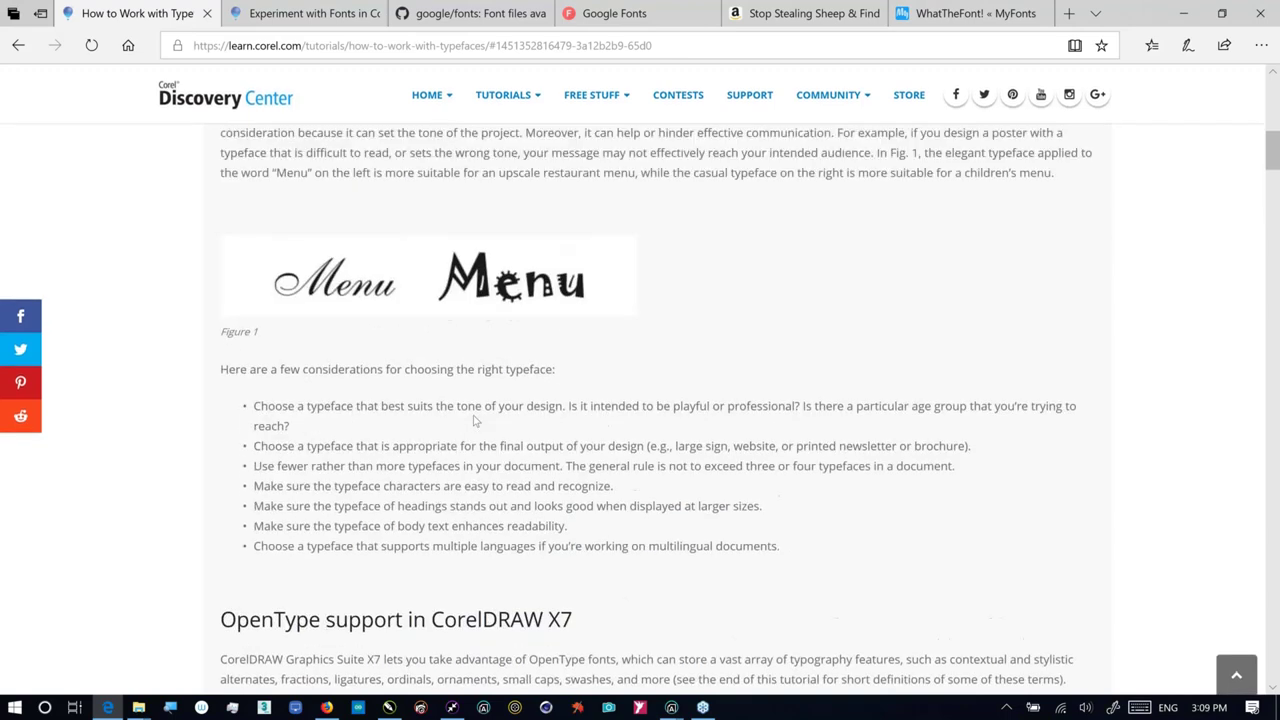
pyautogui.scroll(-5, 476, 421)
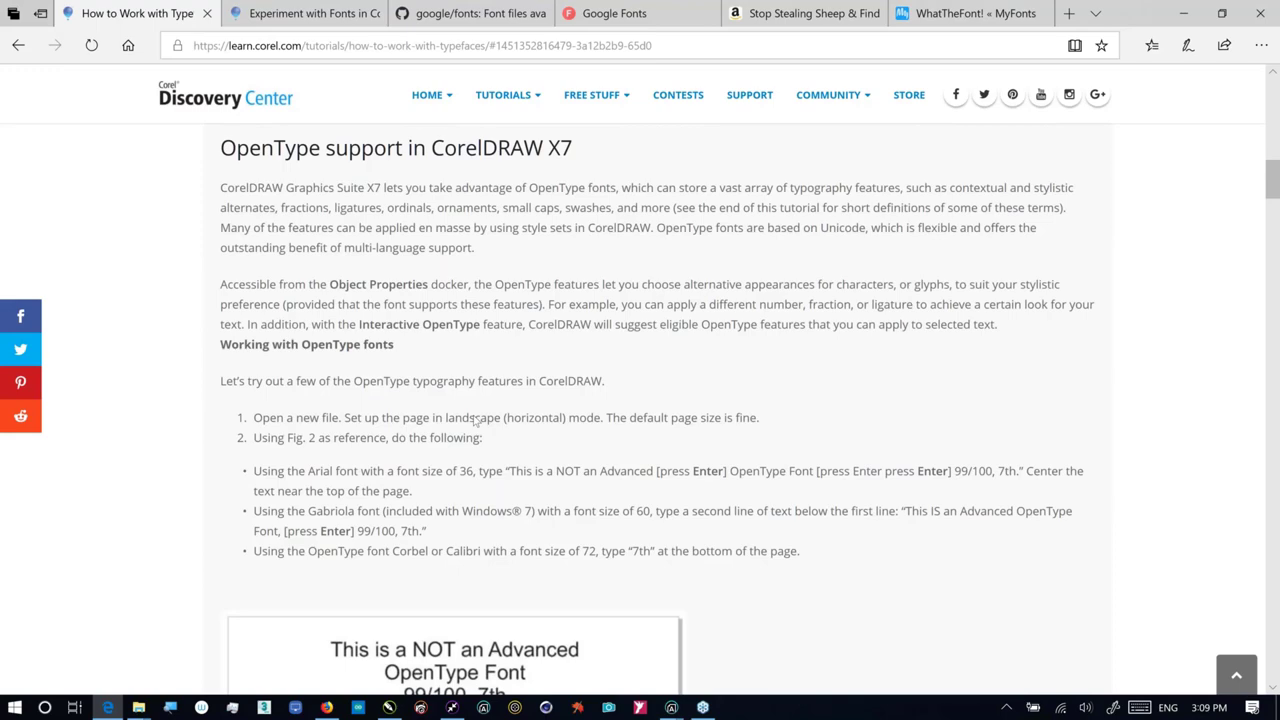
pyautogui.scroll(-2, 476, 421)
pyautogui.scroll(-3, 514, 442)
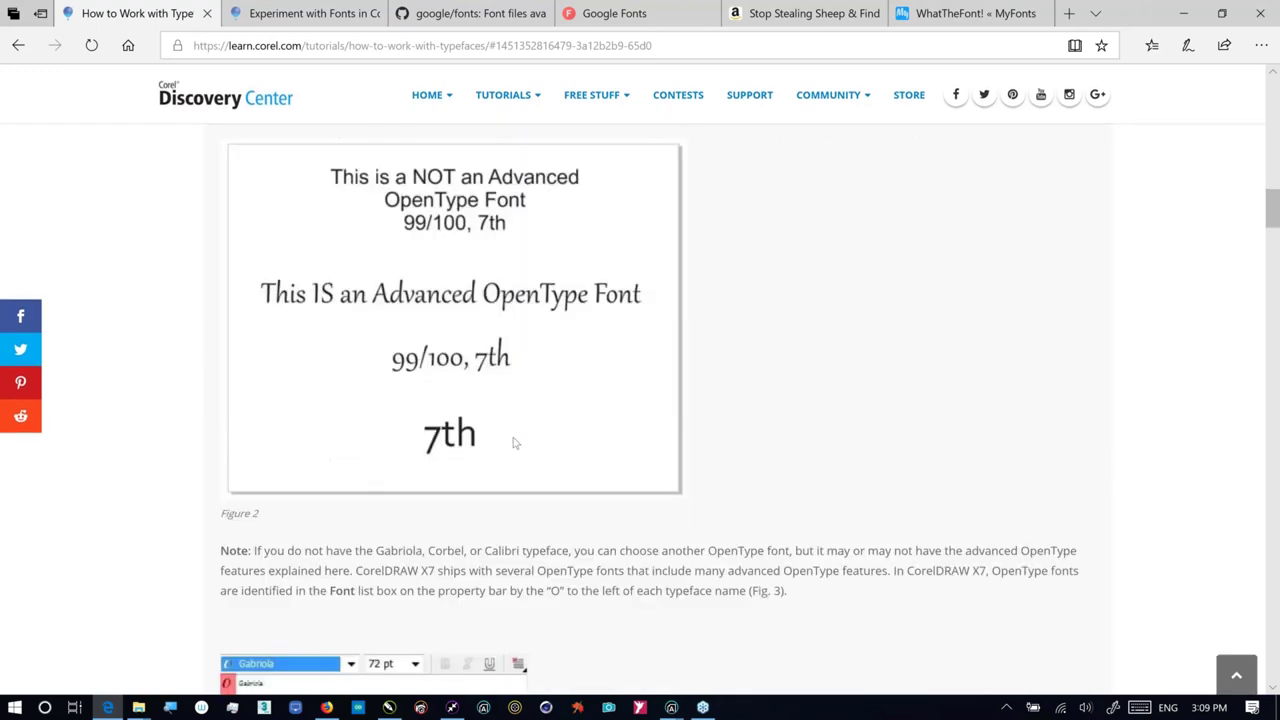
pyautogui.scroll(-2, 514, 442)
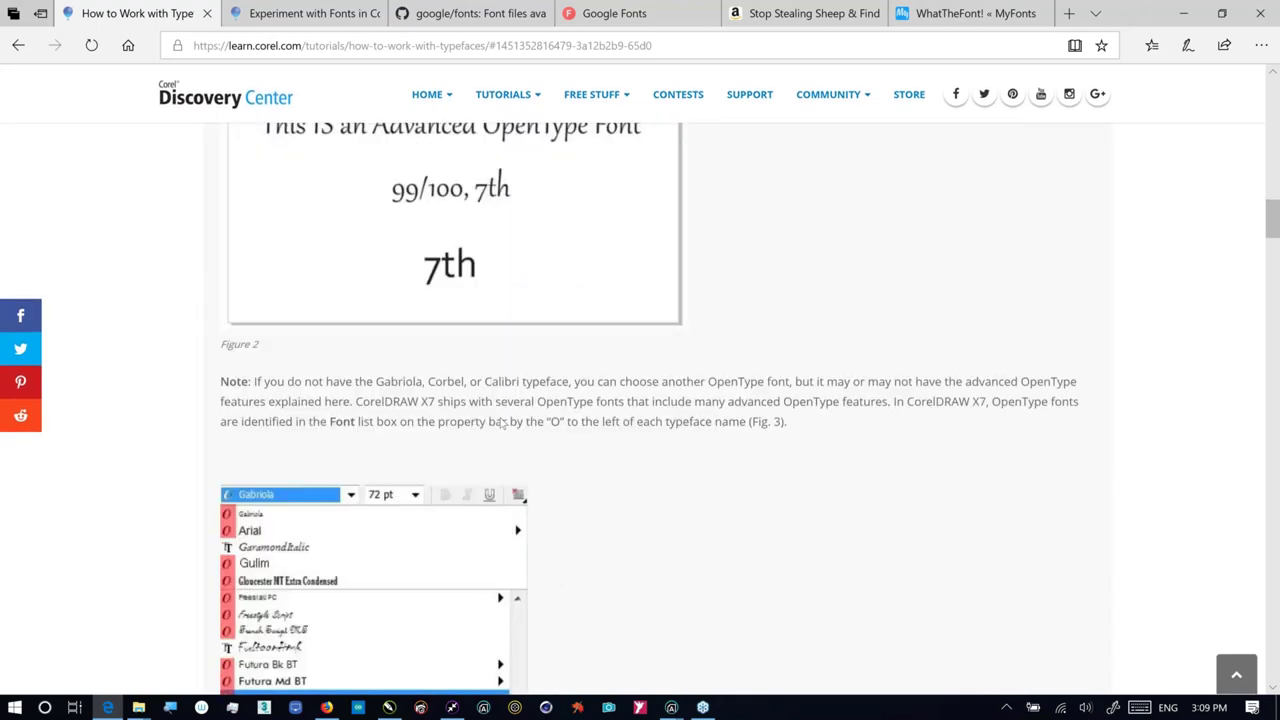
pyautogui.scroll(-1, 502, 423)
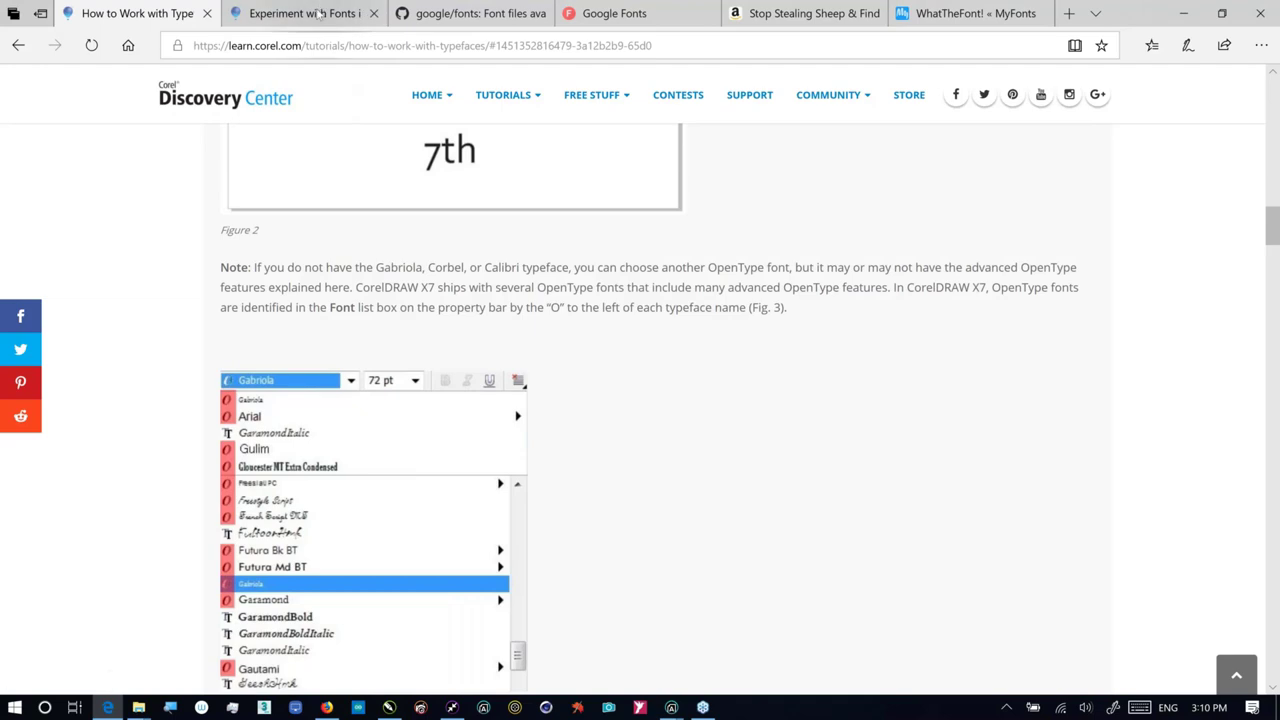
# Step: Browse the Experiment with Fonts video tutorial, then switch back to Corel Font Manager
pyautogui.click(321, 13)
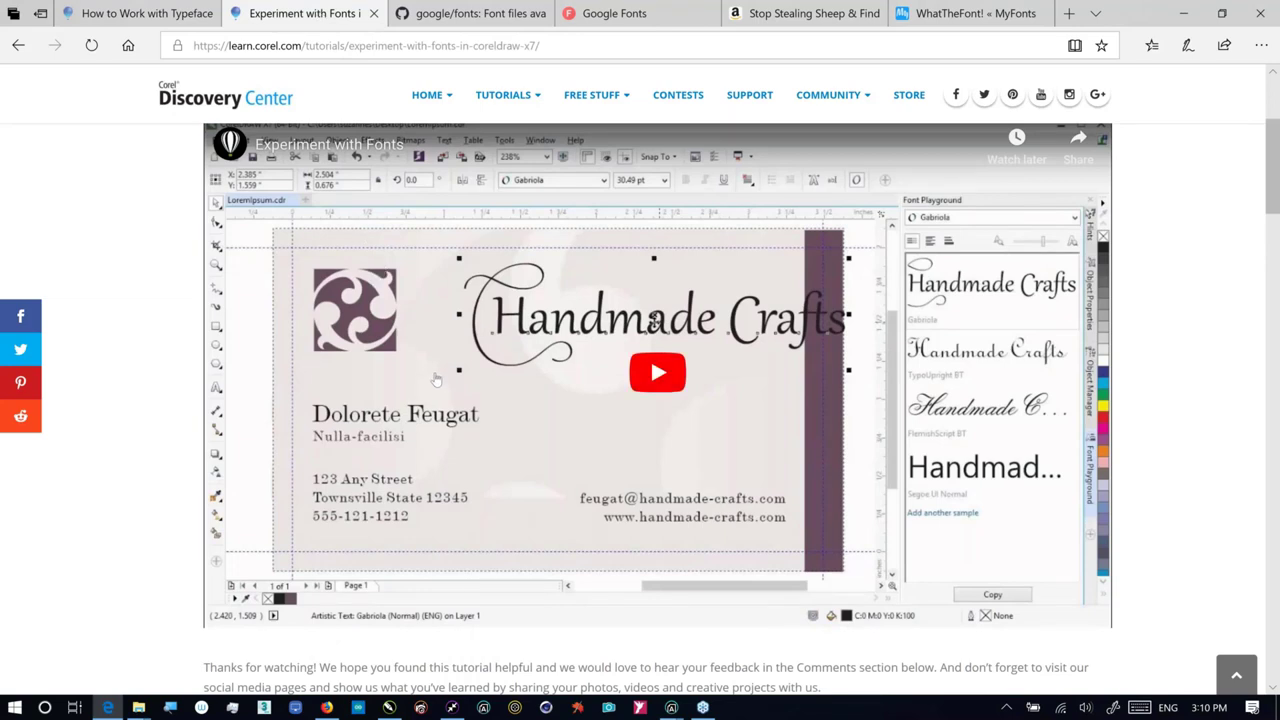
pyautogui.scroll(-1, 436, 379)
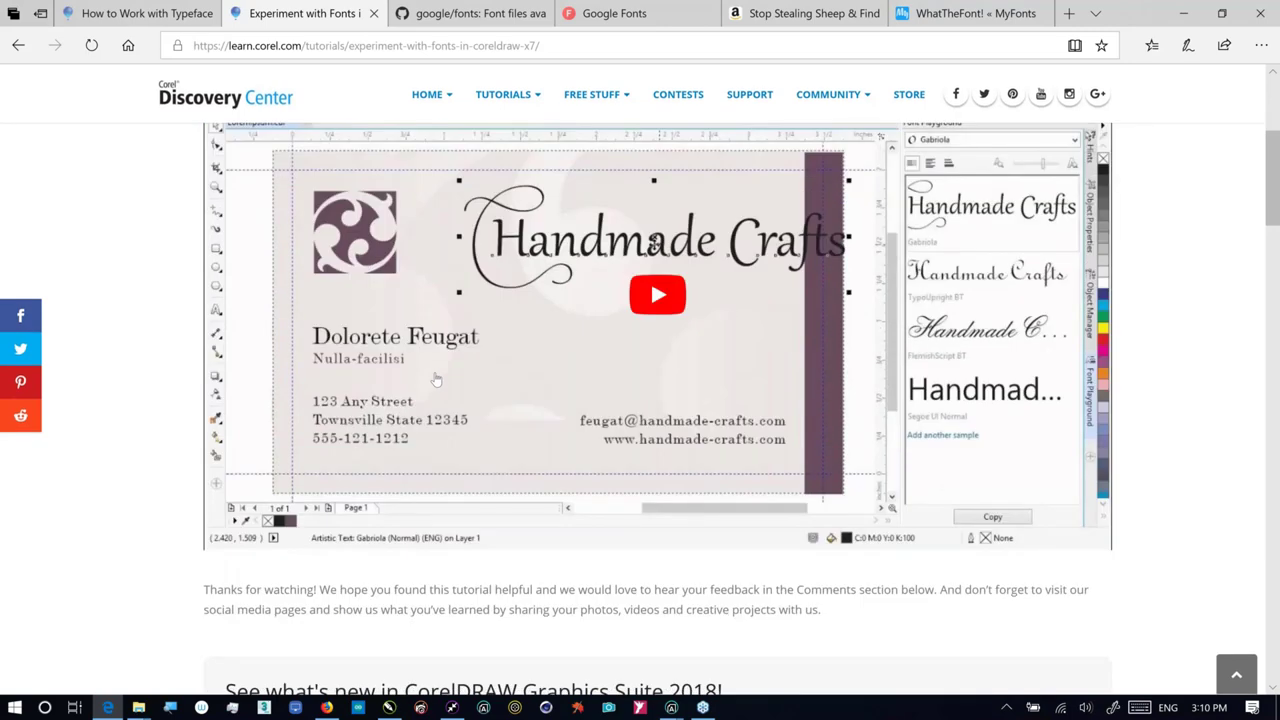
pyautogui.scroll(-1, 436, 379)
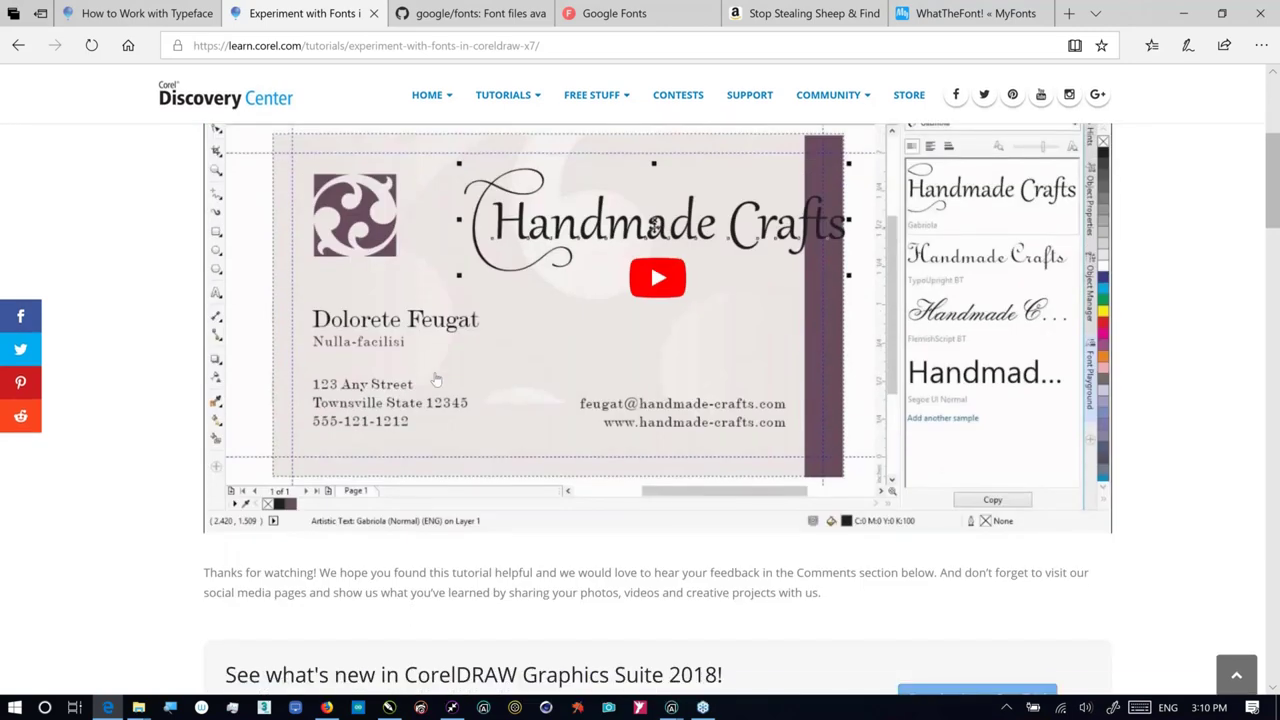
pyautogui.scroll(1, 436, 379)
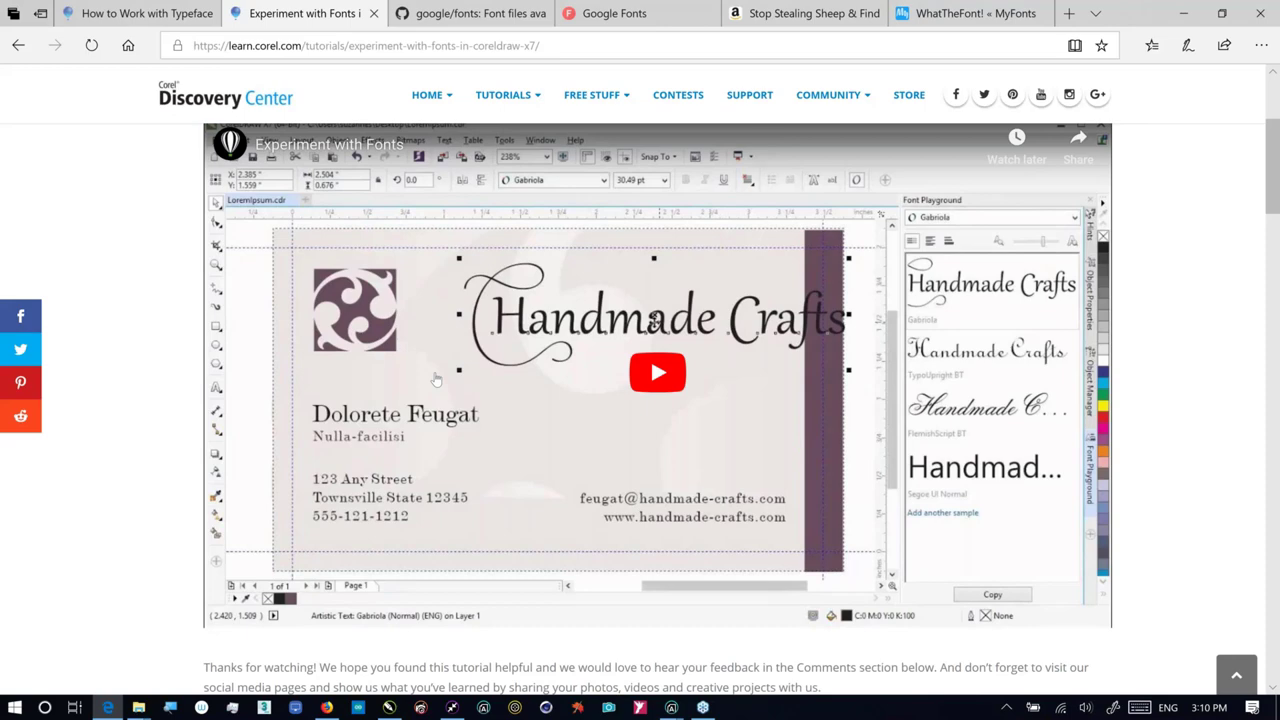
pyautogui.hotkey('alt', 'Tab')
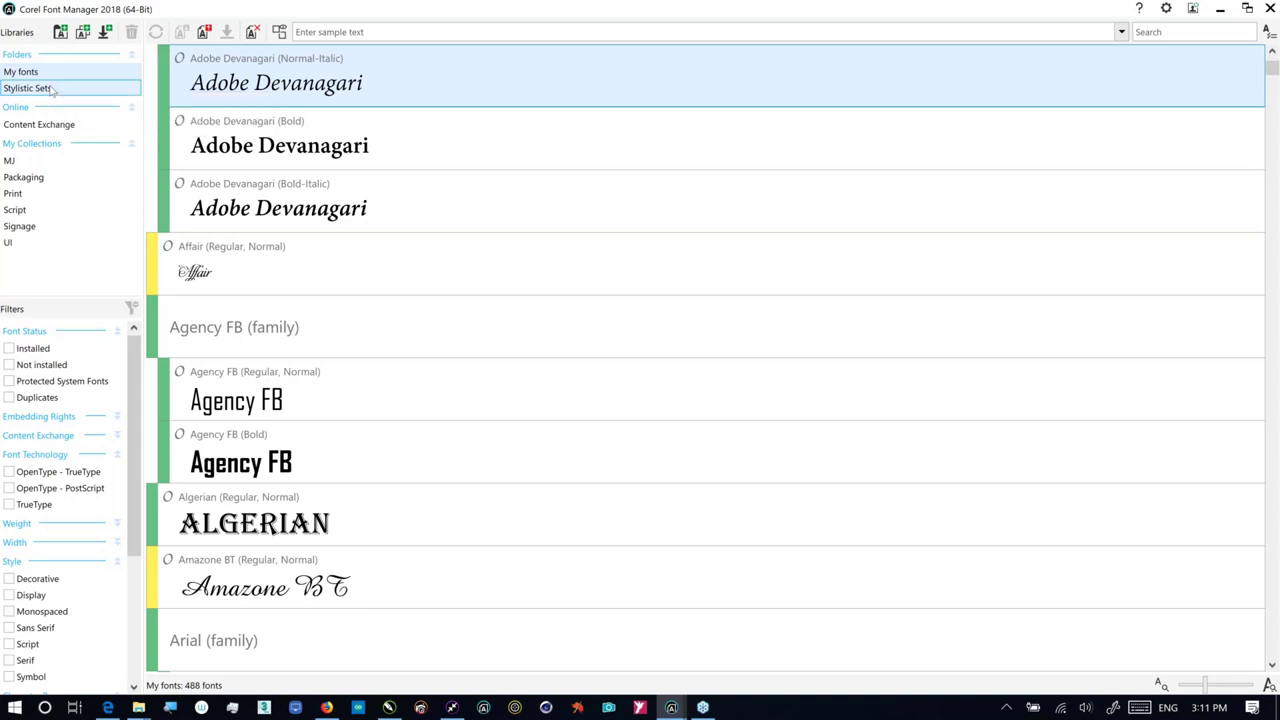
# Step: Show the Stylistic Sets folder, listing its 4 script fonts such as Grumpys and Kadisoka Script
pyautogui.click(53, 90)
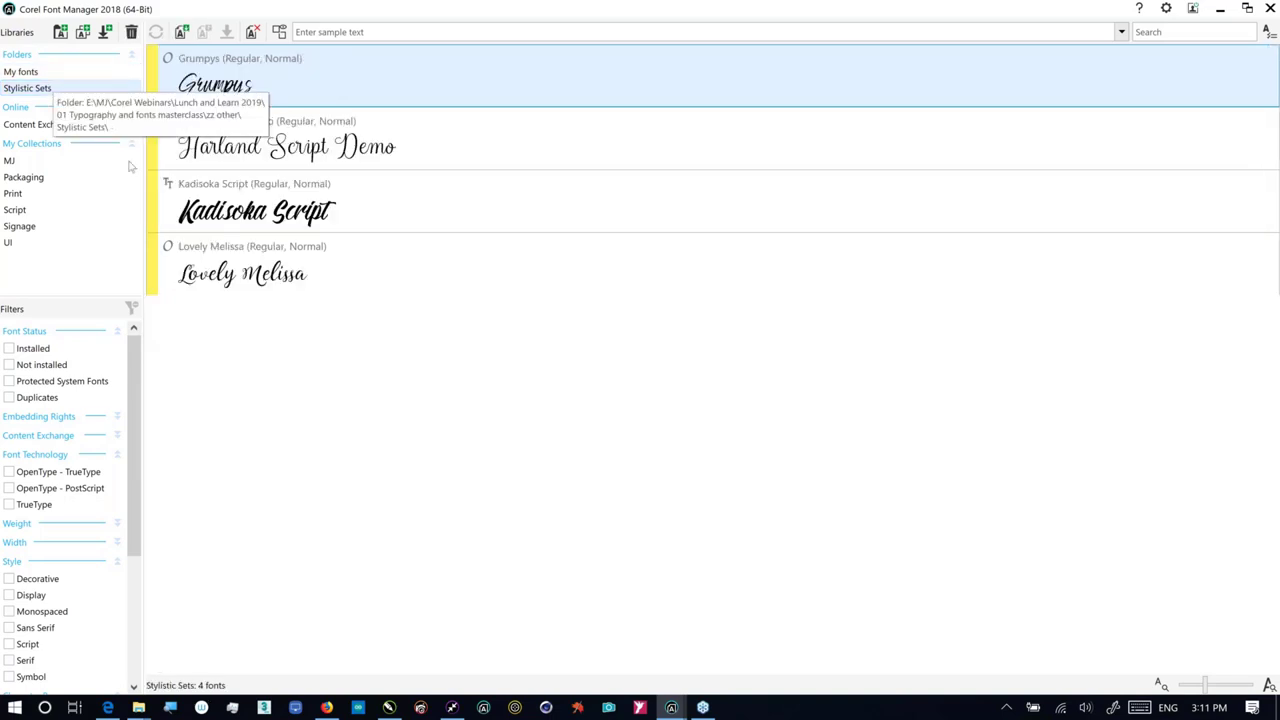
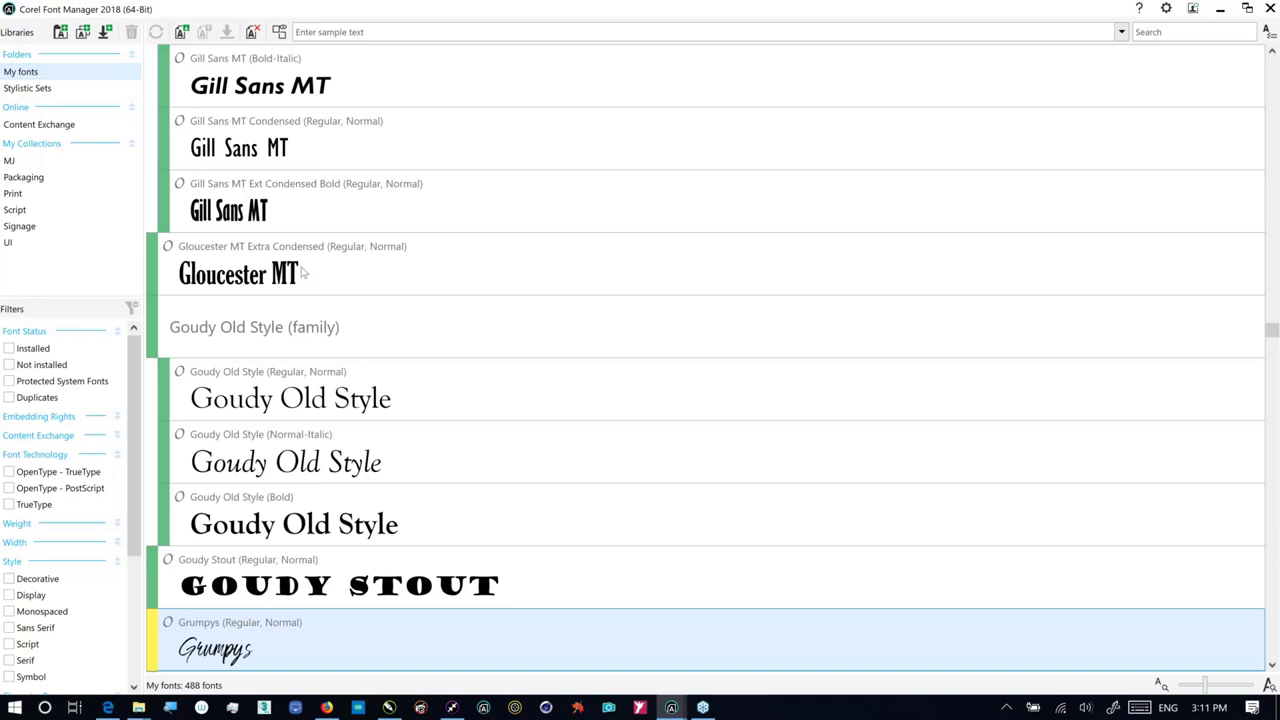
pyautogui.scroll(9, 281, 167)
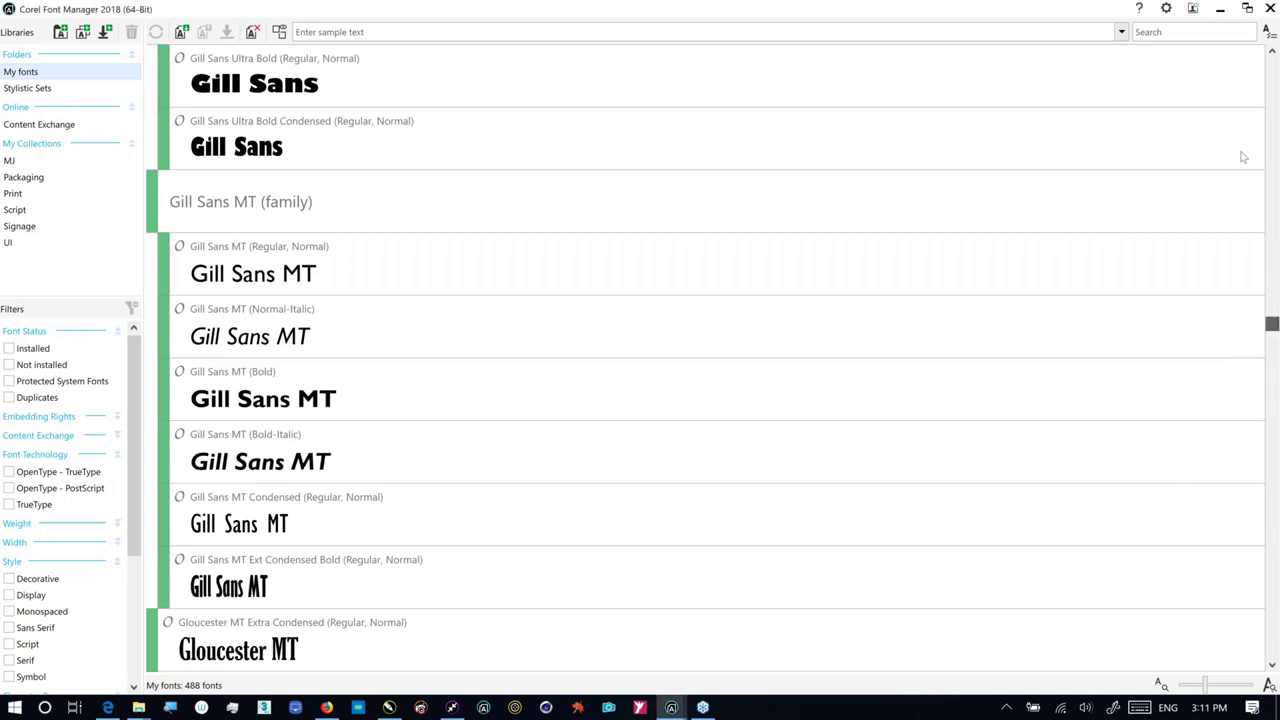
pyautogui.scroll(20, 1229, 63)
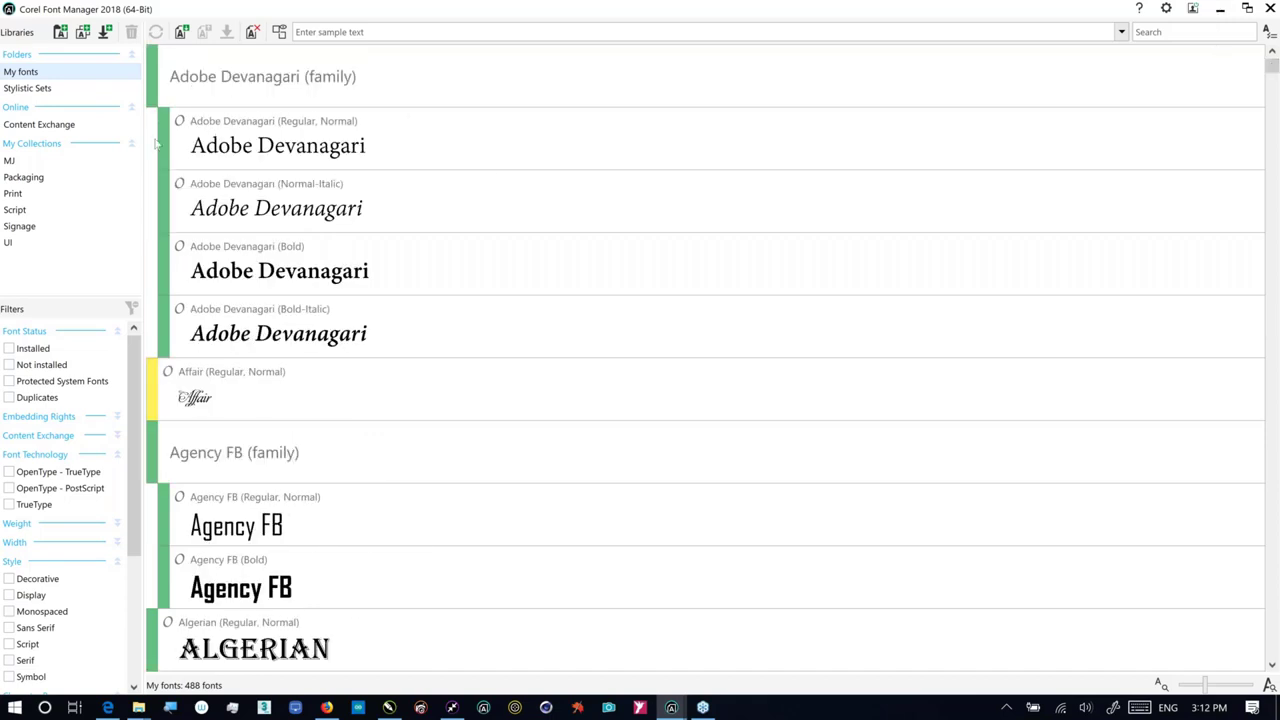
pyautogui.moveTo(164, 140)
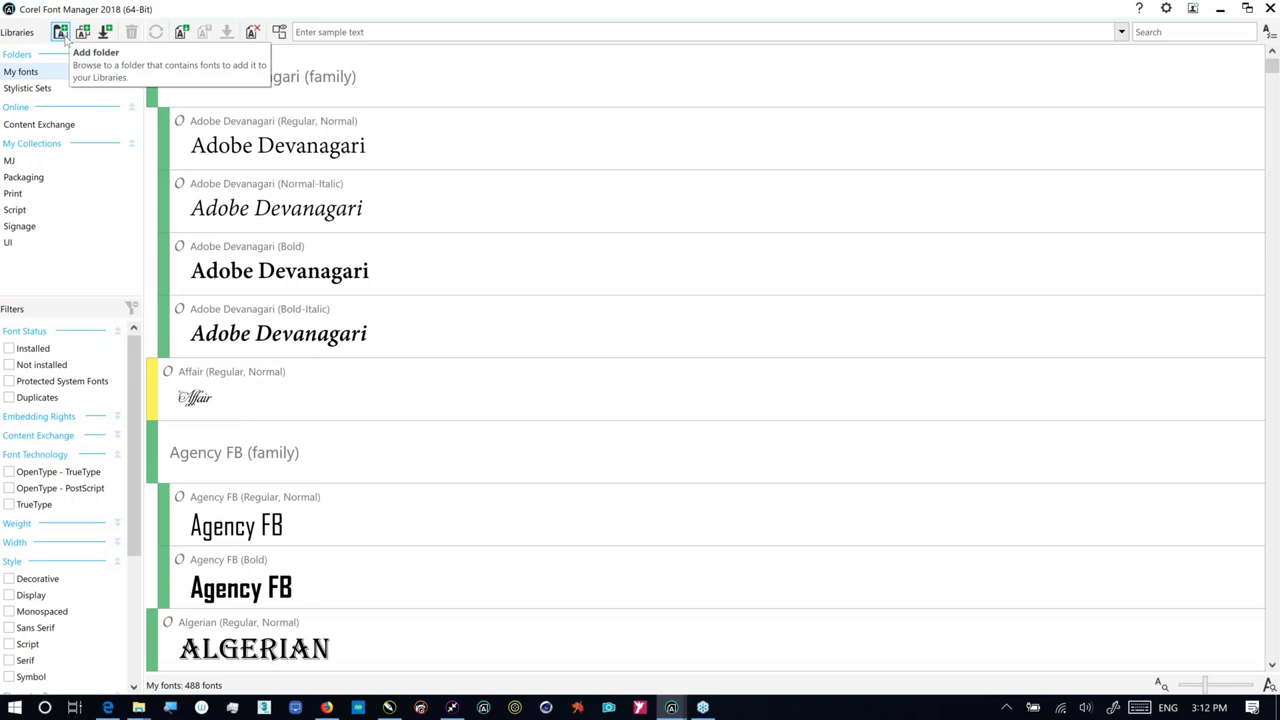
# Step: Add the fonts-master folder to the Corel Font Manager library, then switch to the browser
pyautogui.click(62, 33)
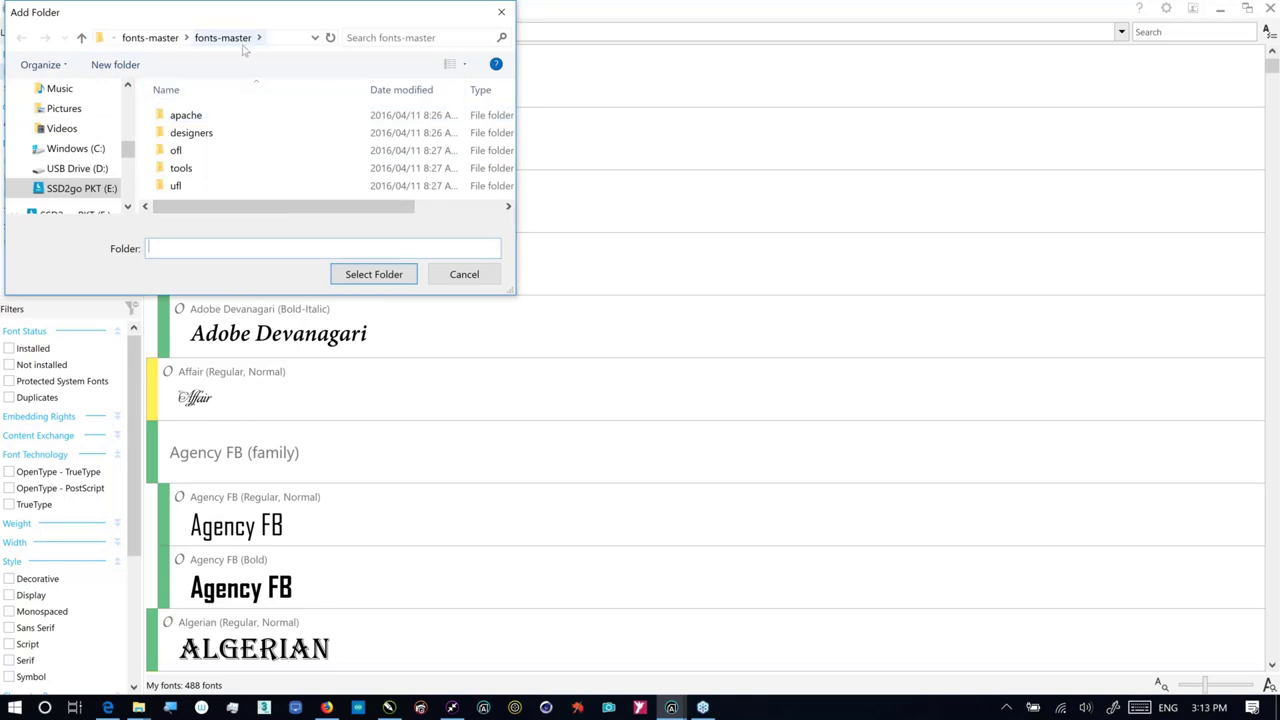
pyautogui.click(373, 274)
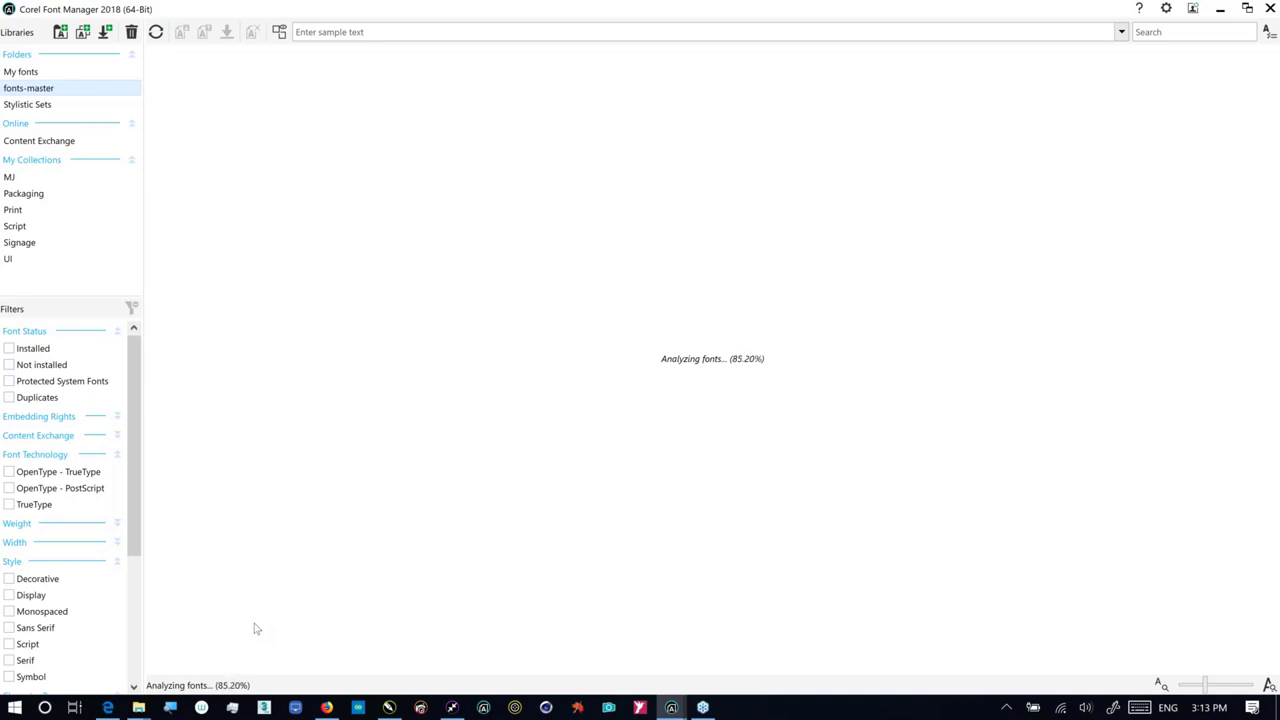
pyautogui.hotkey('alt', 'Tab')
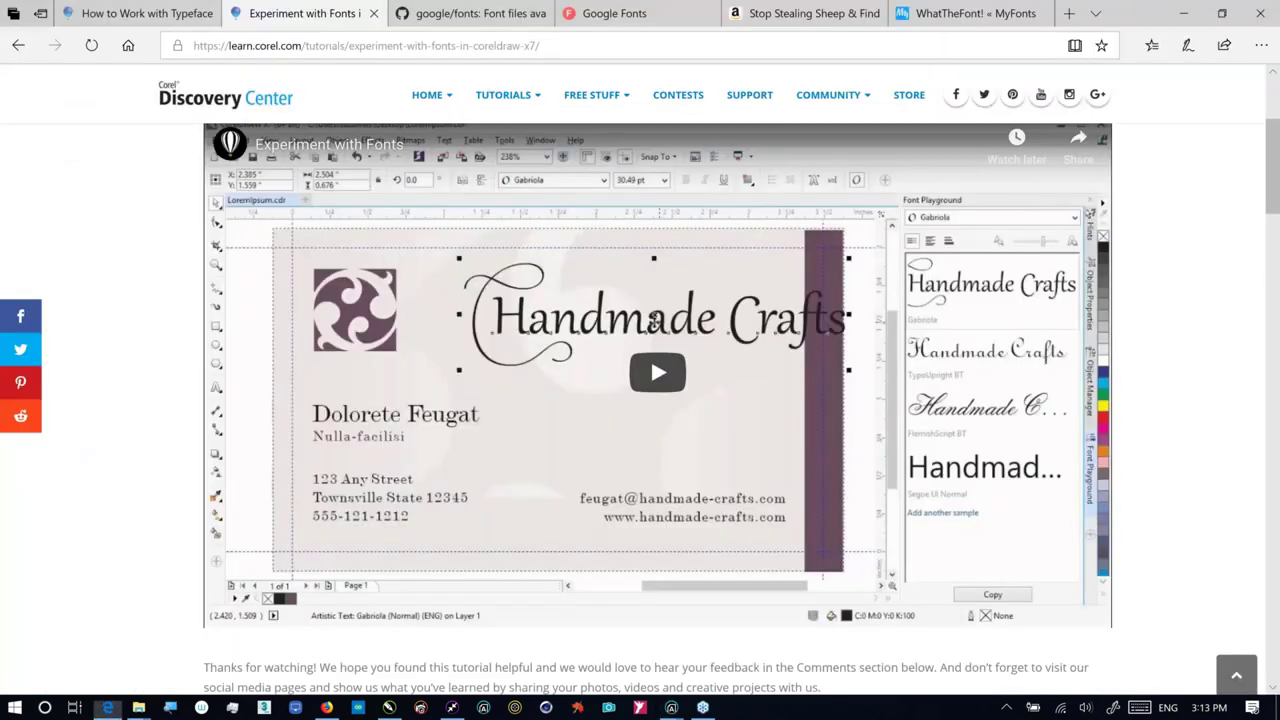
# Step: Review the google/fonts GitHub page's Download All Google Fonts section, then return to the font manager
pyautogui.click(492, 18)
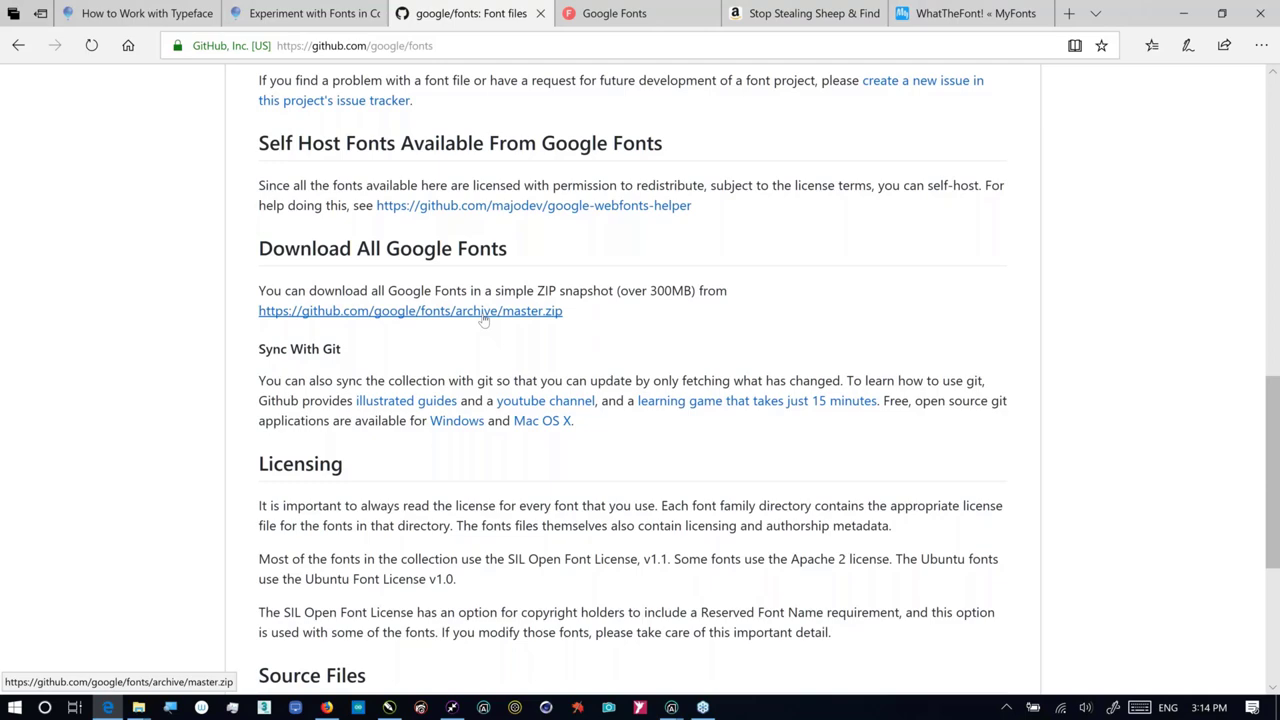
pyautogui.hotkey('alt', 'Tab')
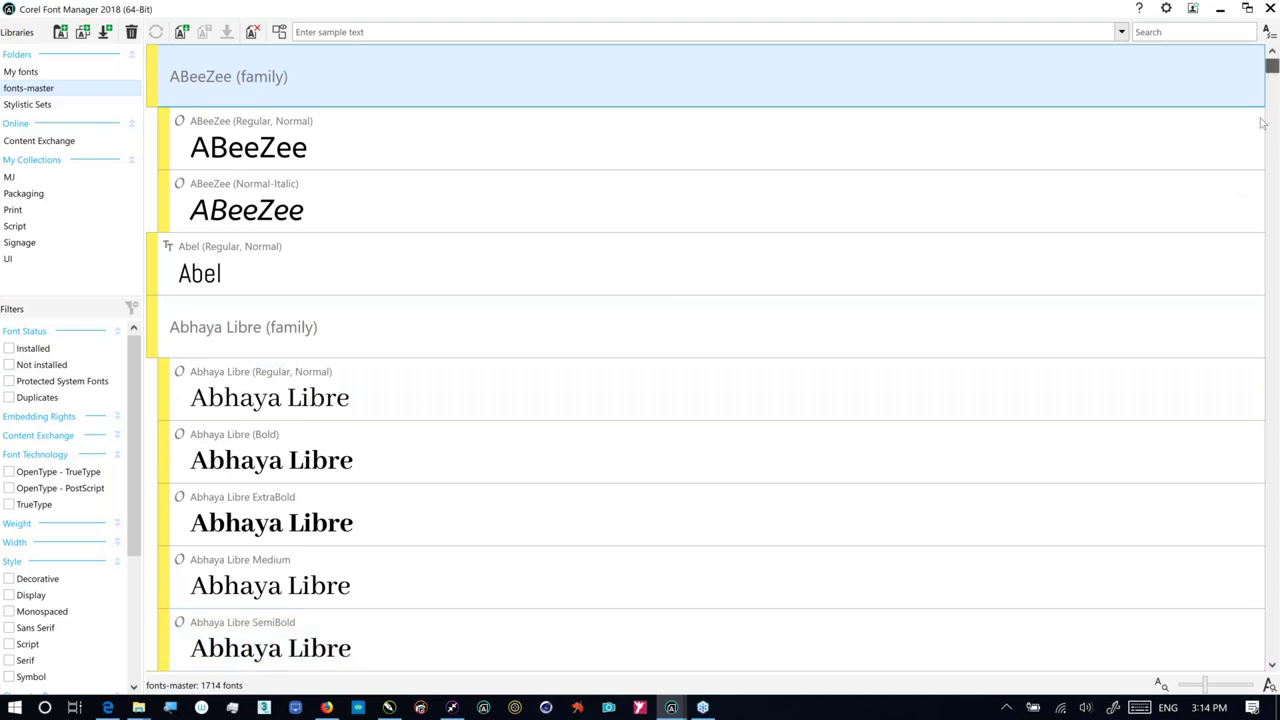
pyautogui.scroll(-10, 1262, 122)
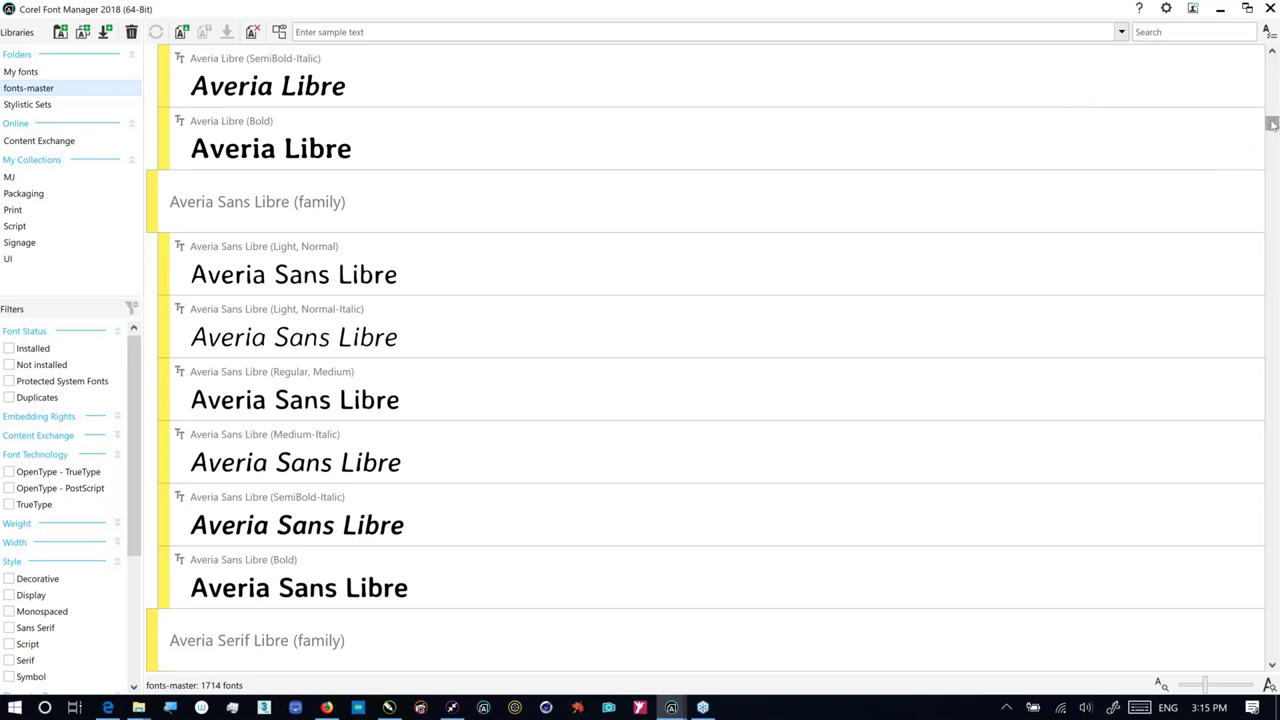
pyautogui.moveTo(1270, 93); pyautogui.dragTo(1260, 145)
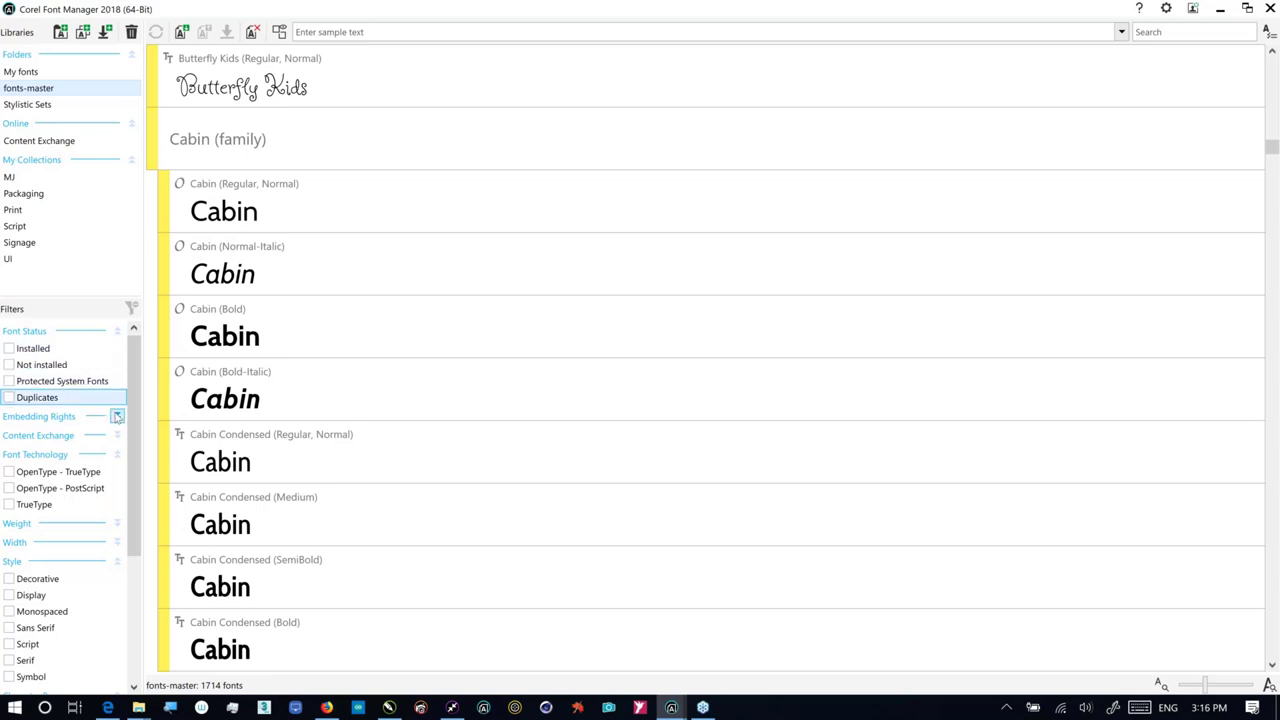
pyautogui.click(117, 416)
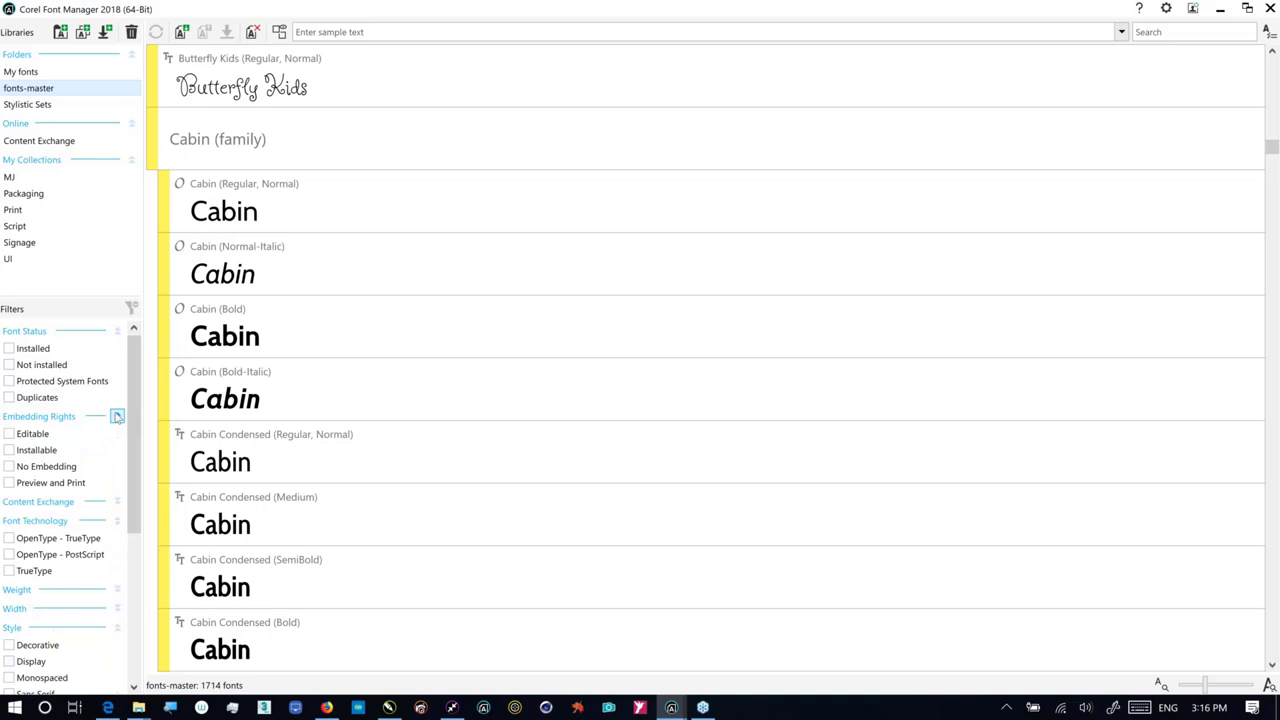
# Step: Filter fonts-master to OpenType - TrueType and OpenType - PostScript fonts, leaving 763
pyautogui.click(117, 416)
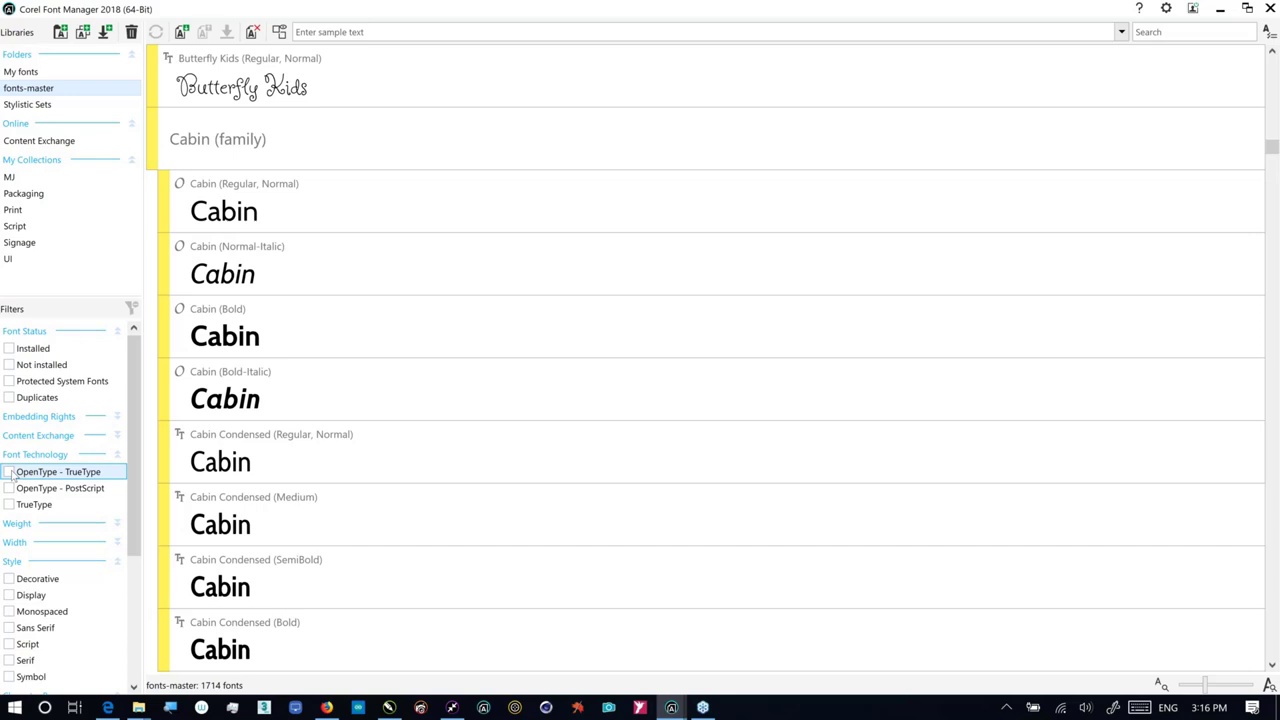
pyautogui.click(12, 474)
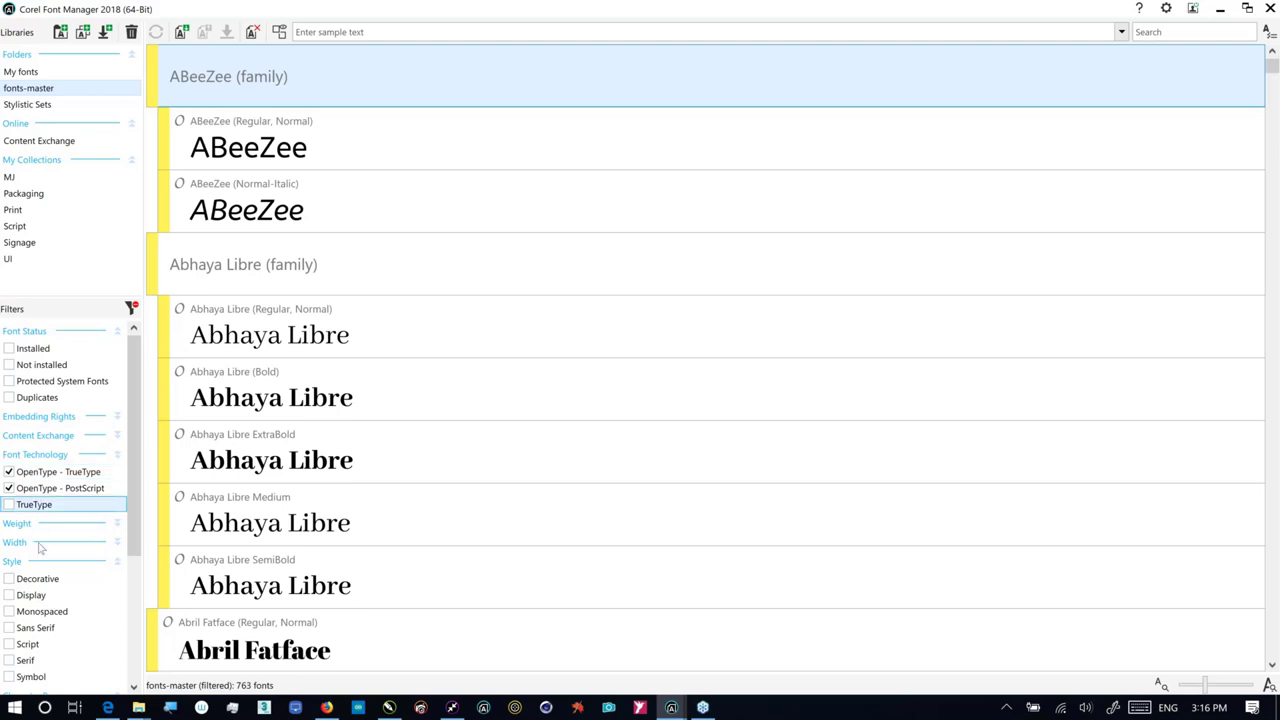
pyautogui.click(117, 523)
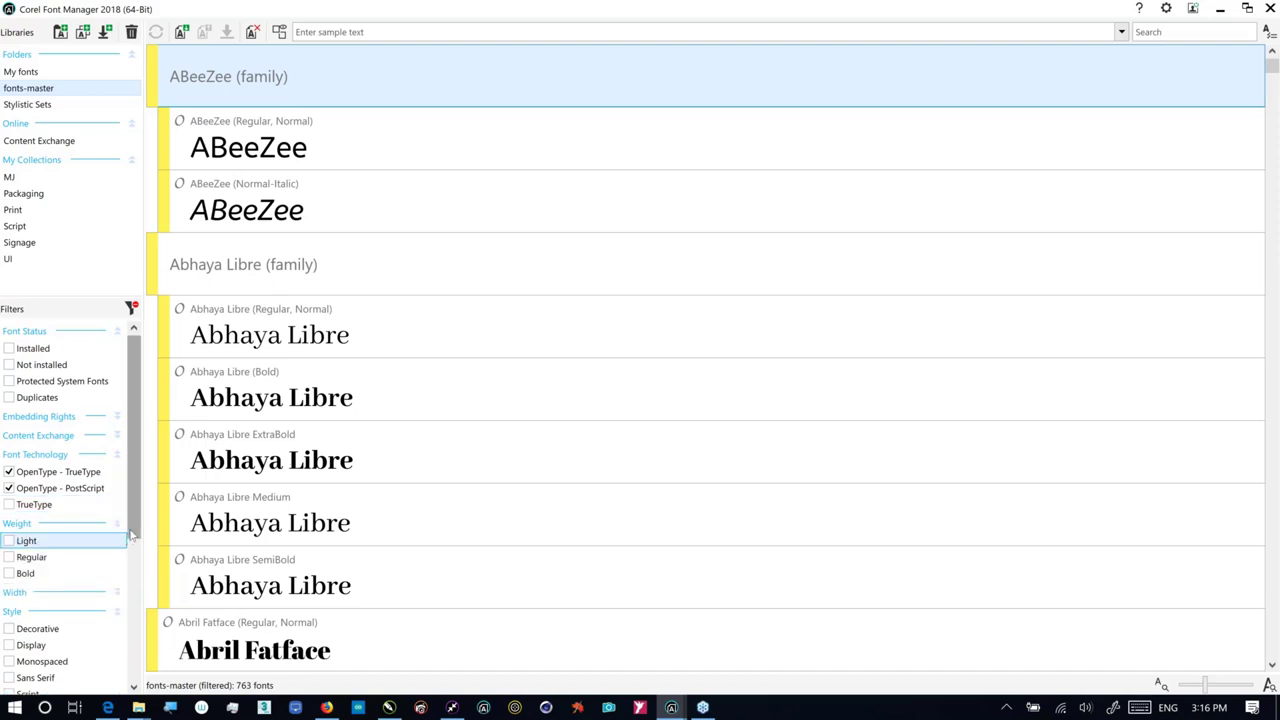
# Step: Tick Light weight, Normal width and Sans Serif style filters, leaving 19 fonts including Fira Sans
pyautogui.moveTo(134, 535); pyautogui.dragTo(133, 562)
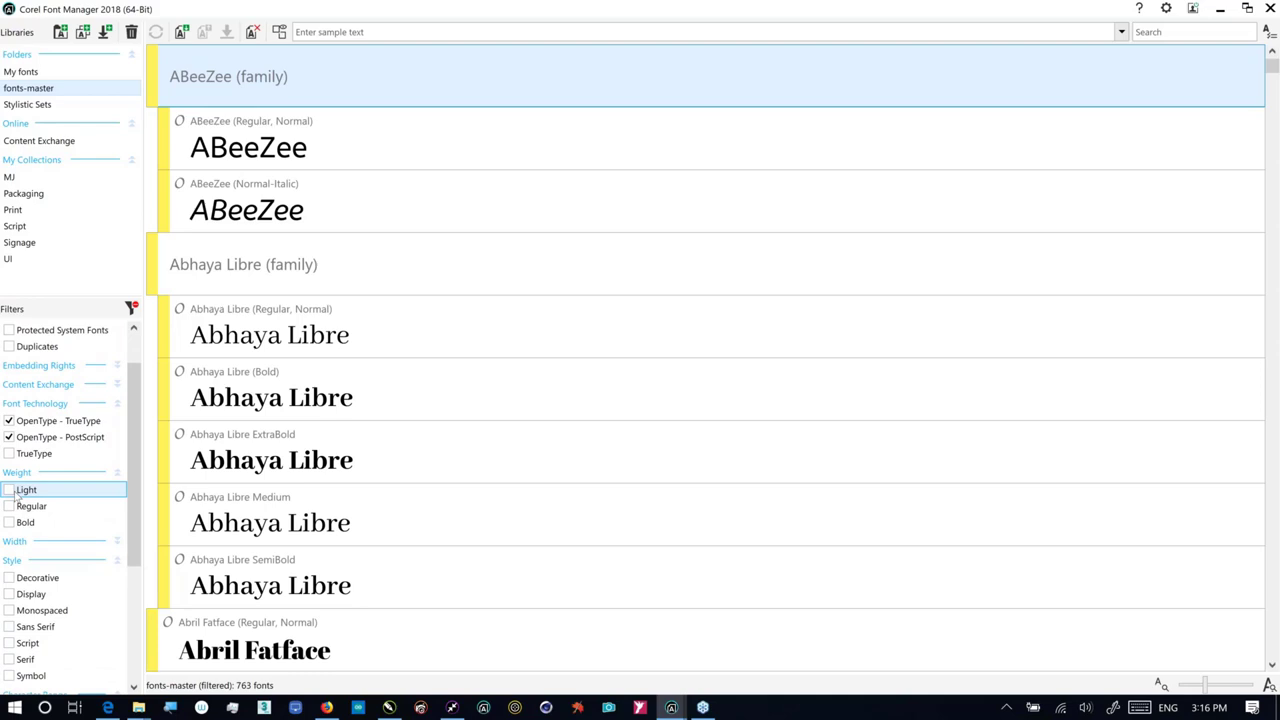
pyautogui.click(16, 492)
pyautogui.click(117, 541)
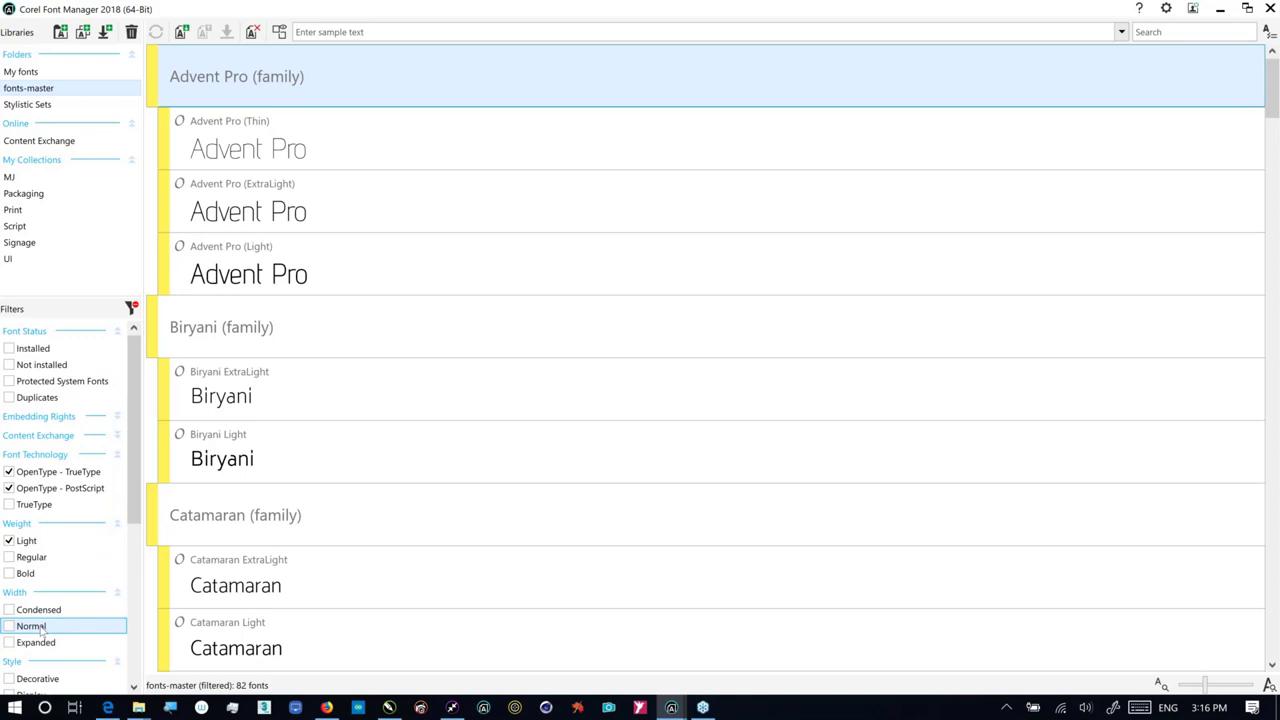
pyautogui.click(41, 630)
pyautogui.moveTo(134, 522); pyautogui.dragTo(130, 565)
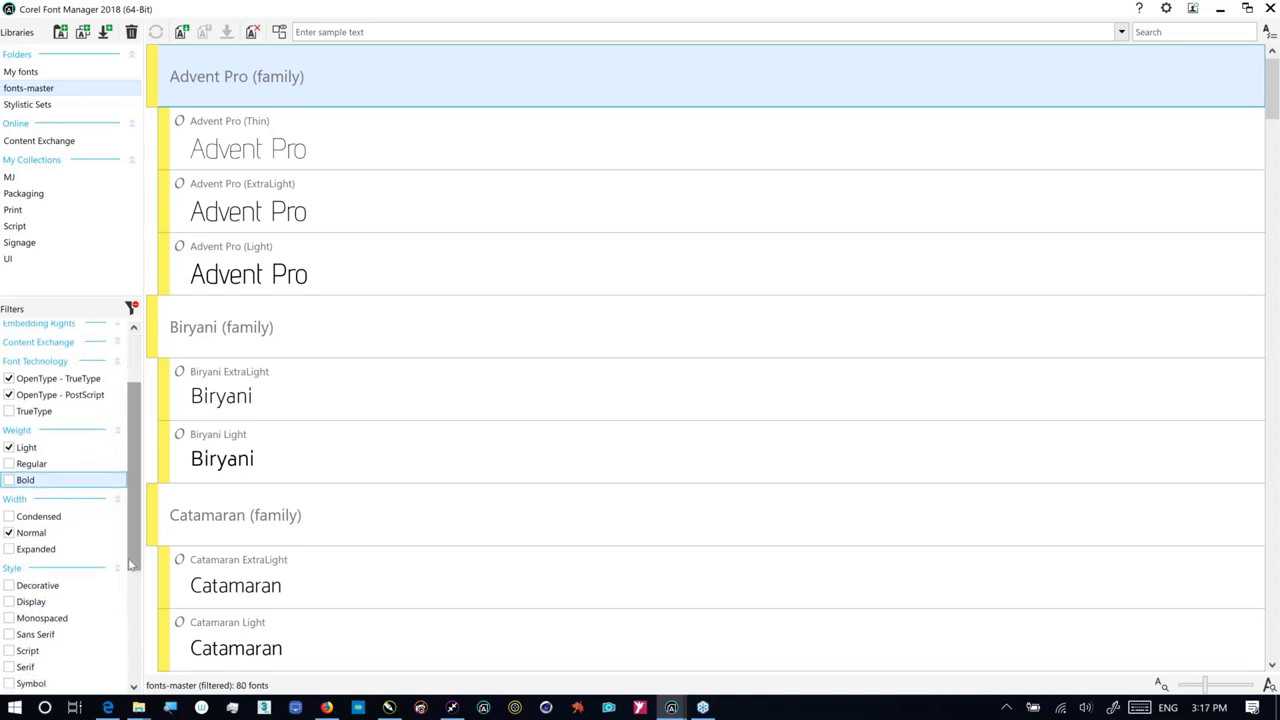
pyautogui.scroll(-2, 30, 560)
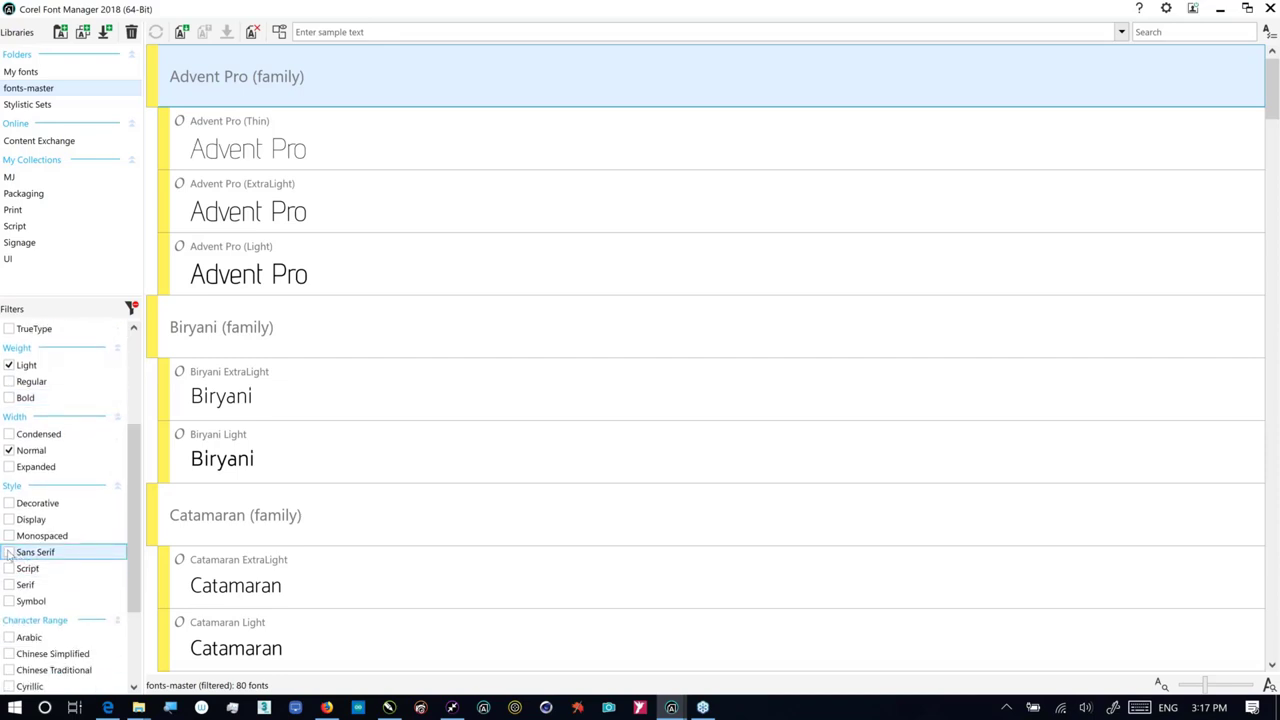
pyautogui.click(9, 553)
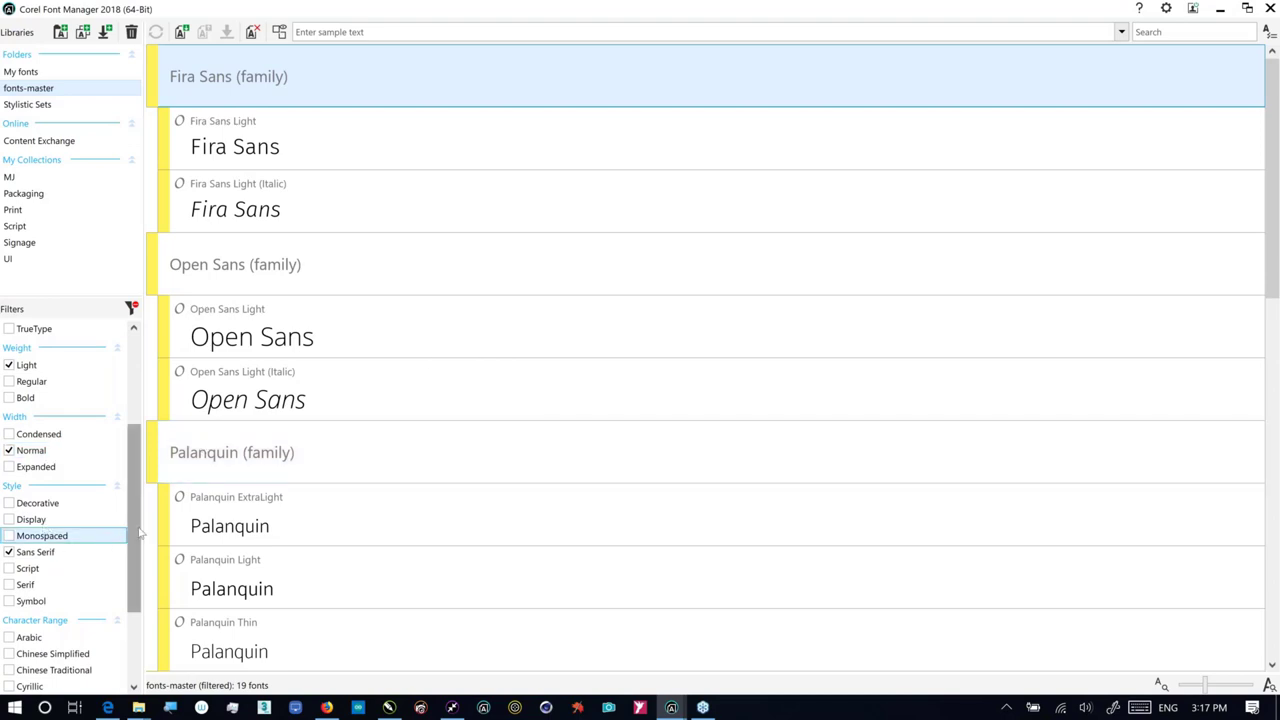
pyautogui.moveTo(136, 532); pyautogui.dragTo(128, 615)
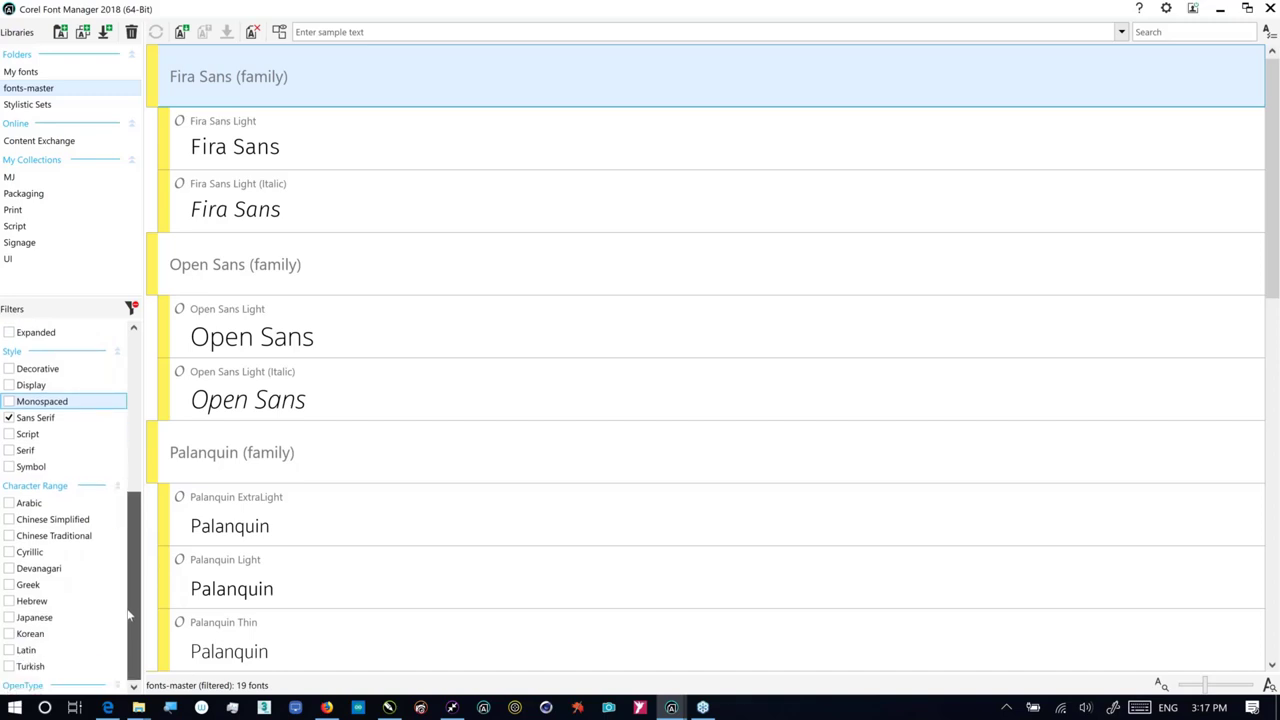
pyautogui.moveTo(138, 600); pyautogui.dragTo(138, 510)
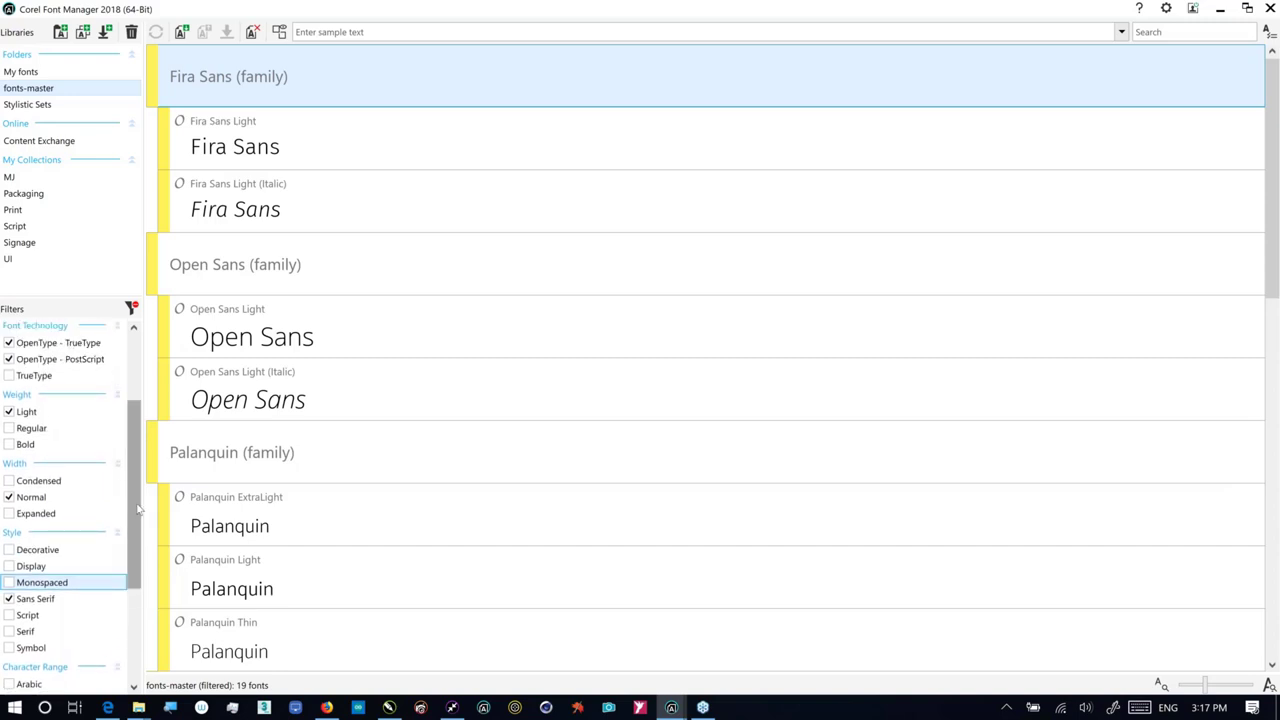
# Step: Select Open Sans Light and check its not-installed status
pyautogui.click(338, 337)
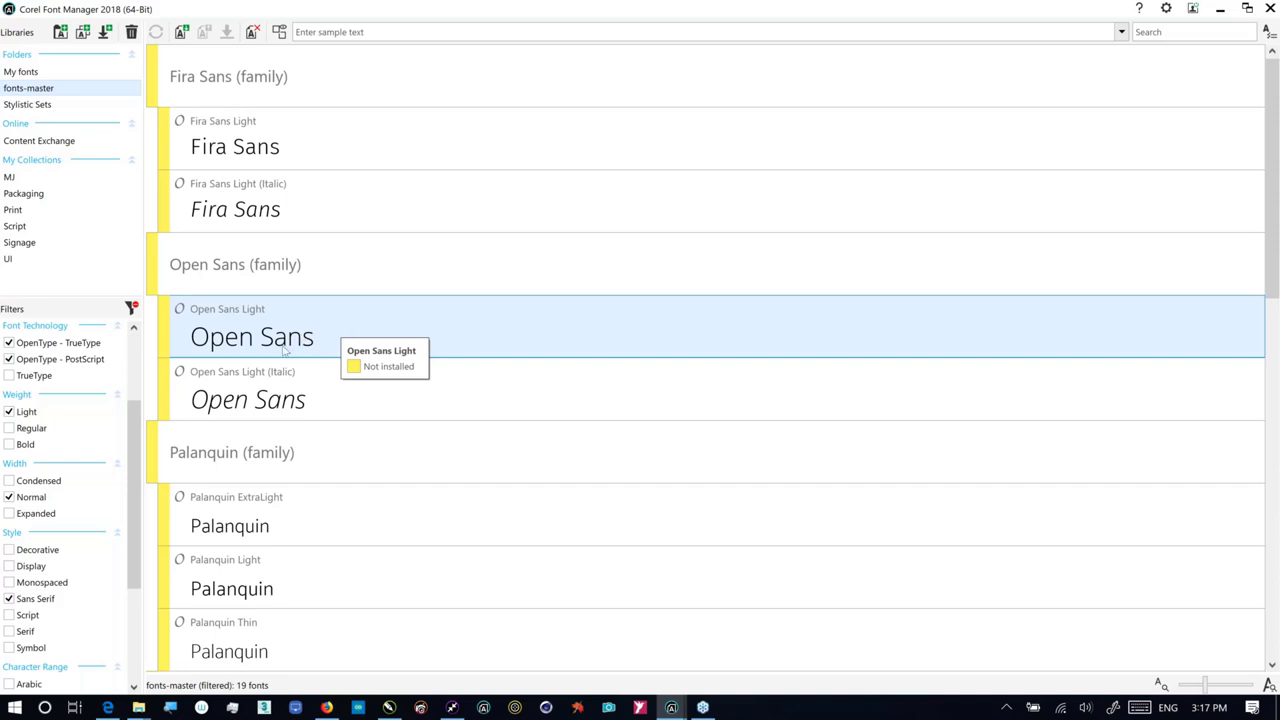
pyautogui.click(375, 33)
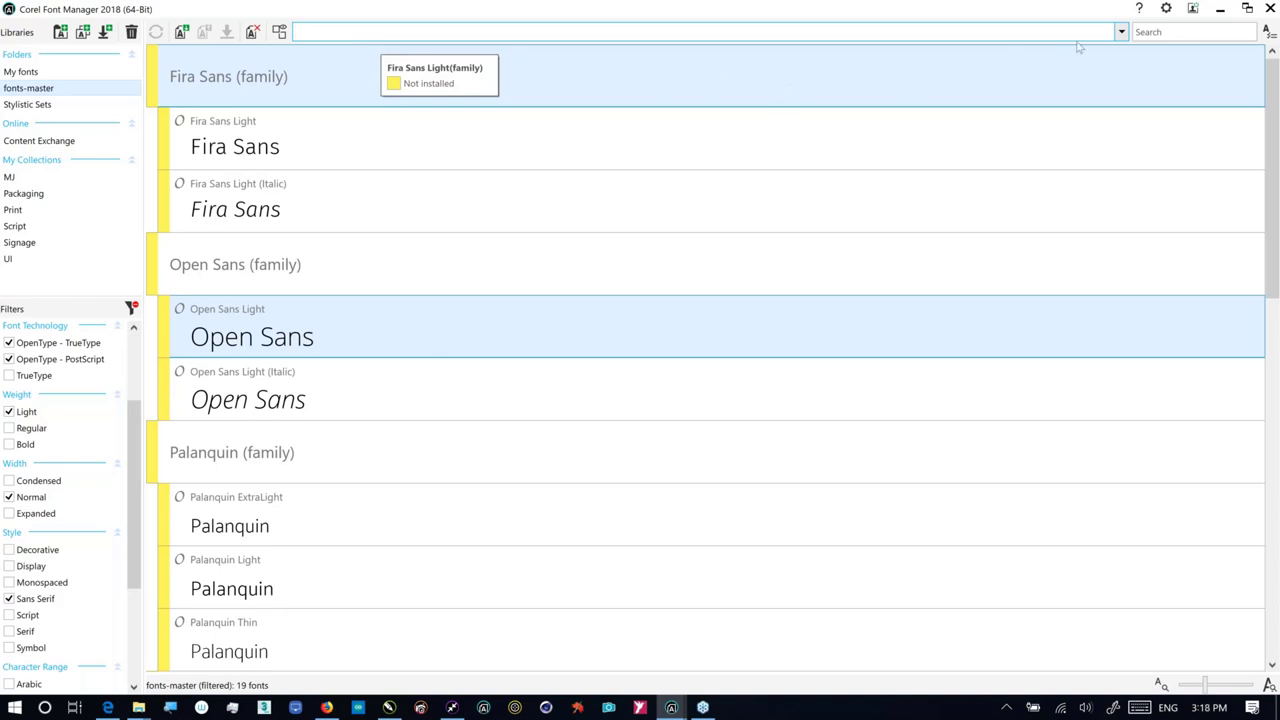
# Step: Set the preview sample text to 'The quick brown fox jumps over the lazy dog'
pyautogui.click(1121, 32)
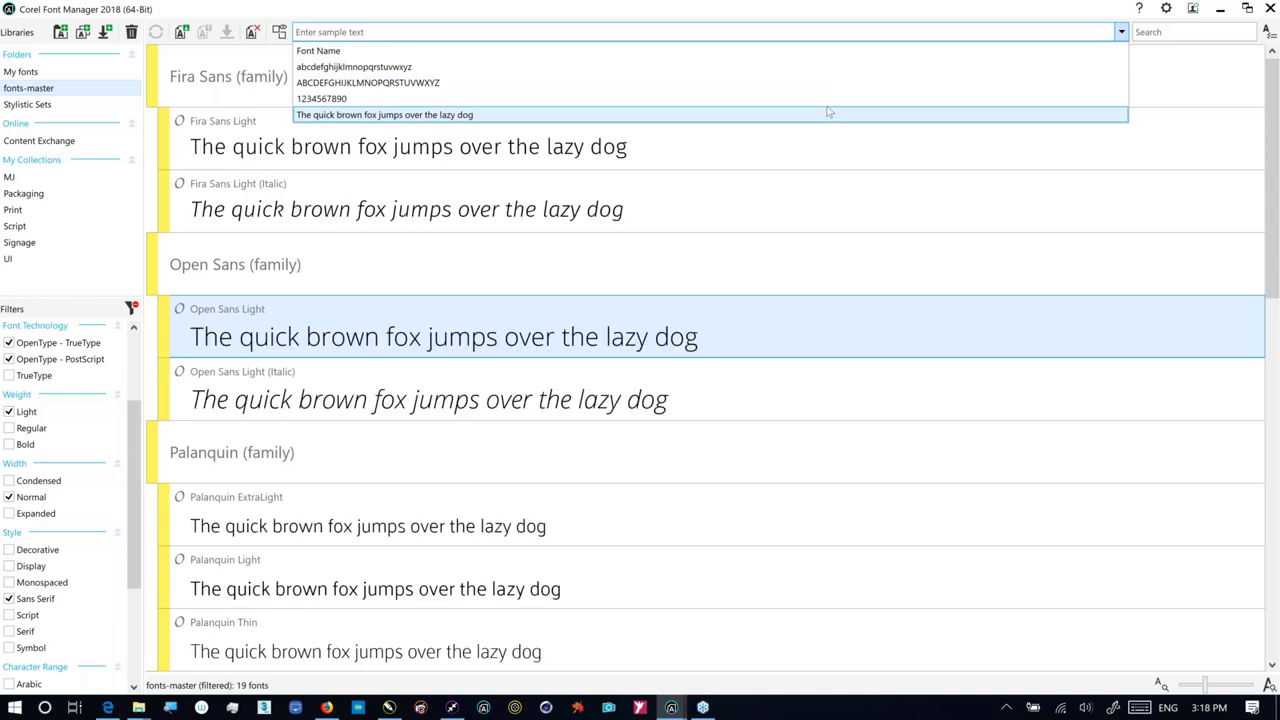
pyautogui.click(828, 112)
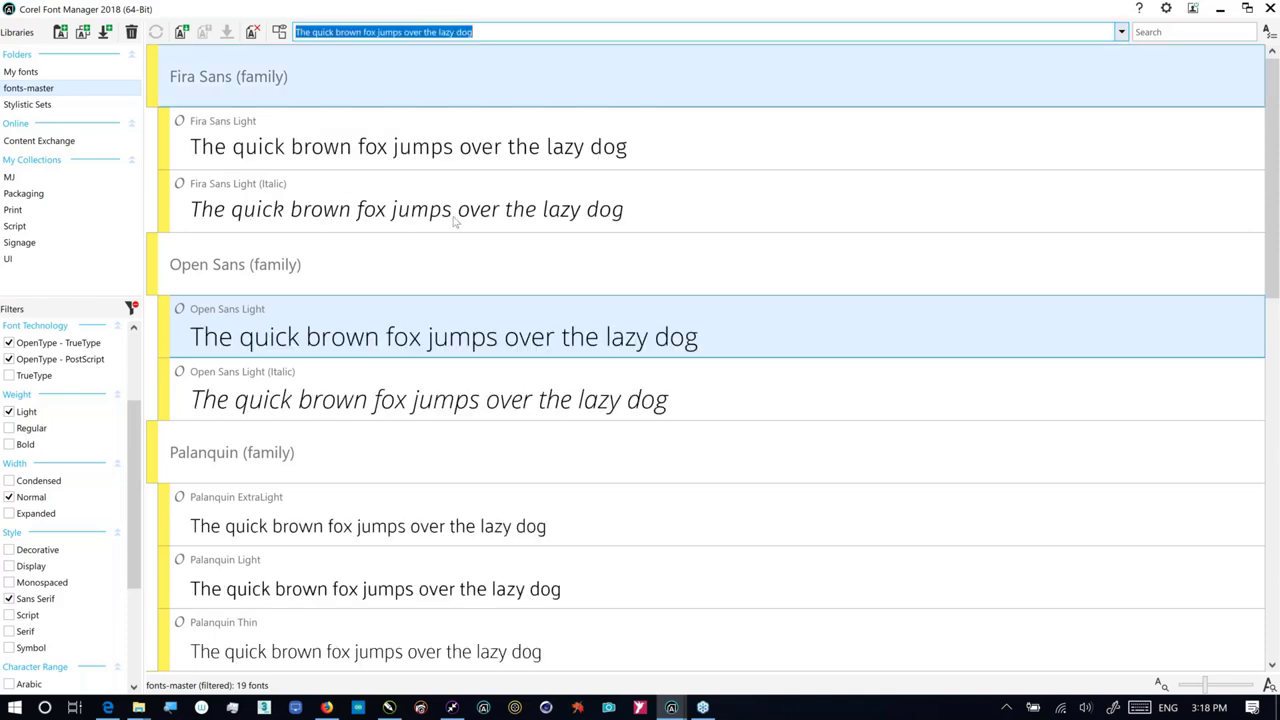
pyautogui.click(842, 32)
pyautogui.doubleClick(842, 32)
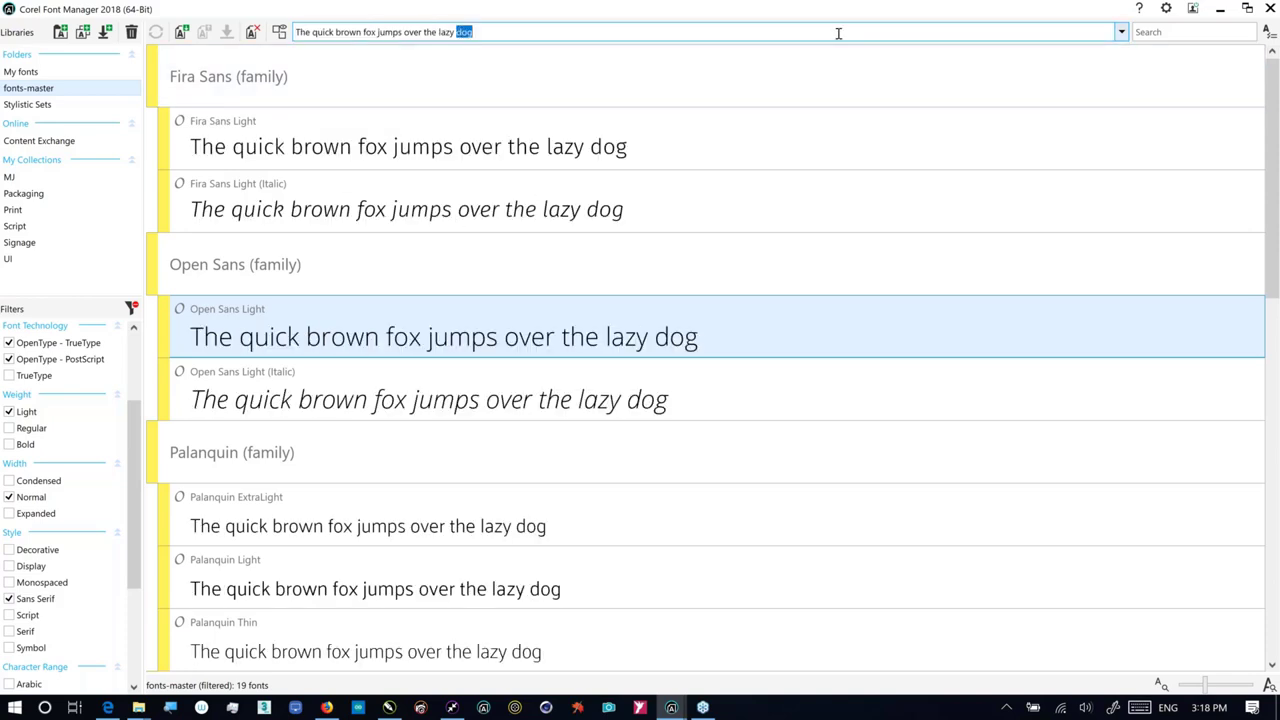
pyautogui.click(1121, 32)
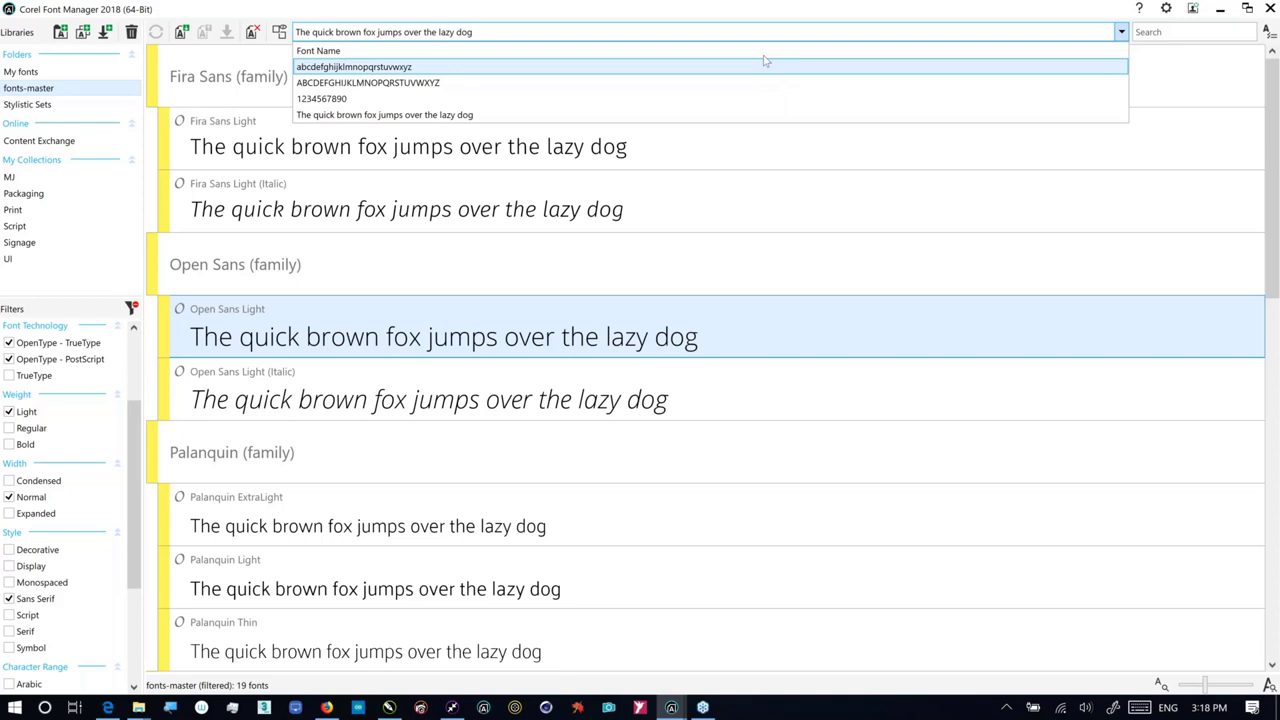
pyautogui.click(551, 29)
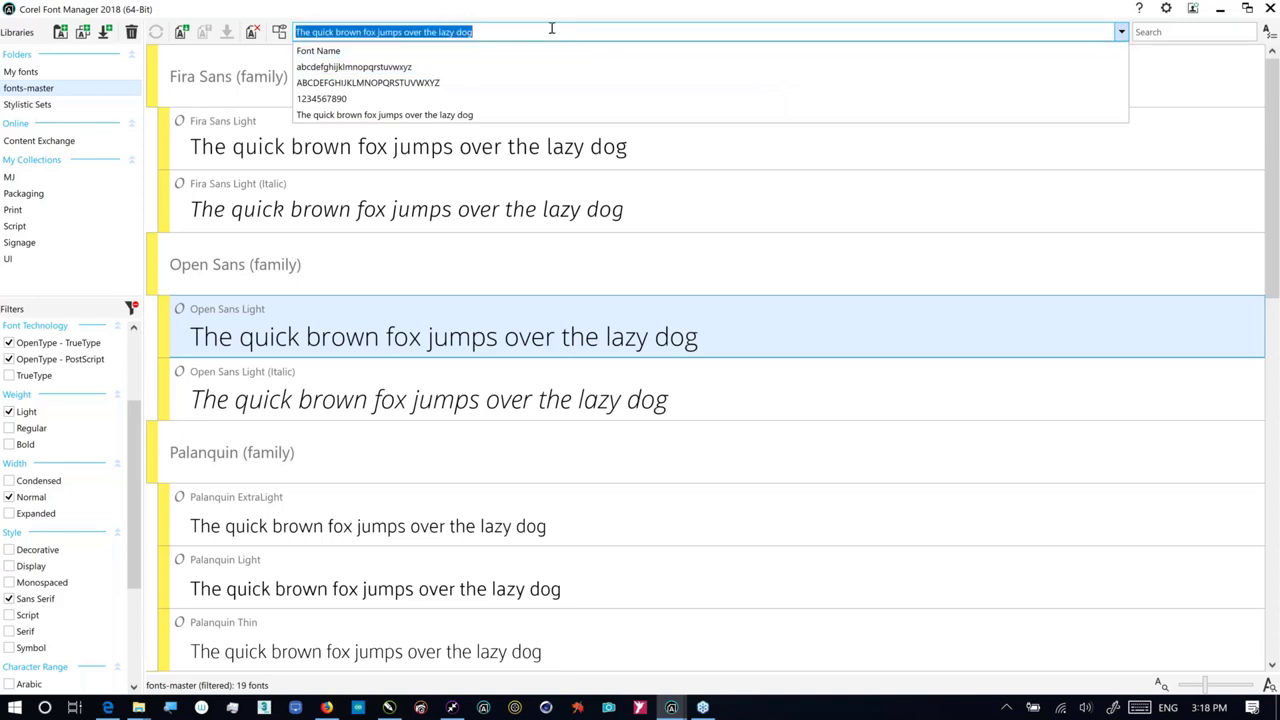
pyautogui.click(551, 29)
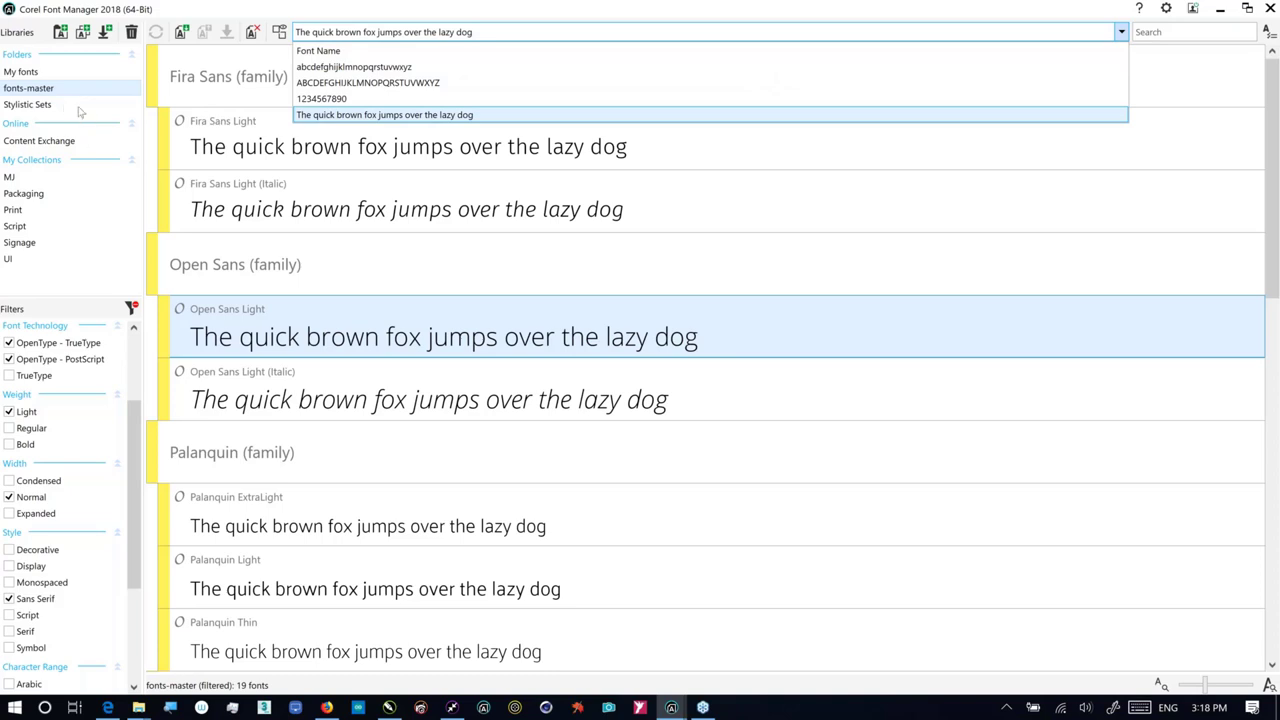
pyautogui.click(72, 112)
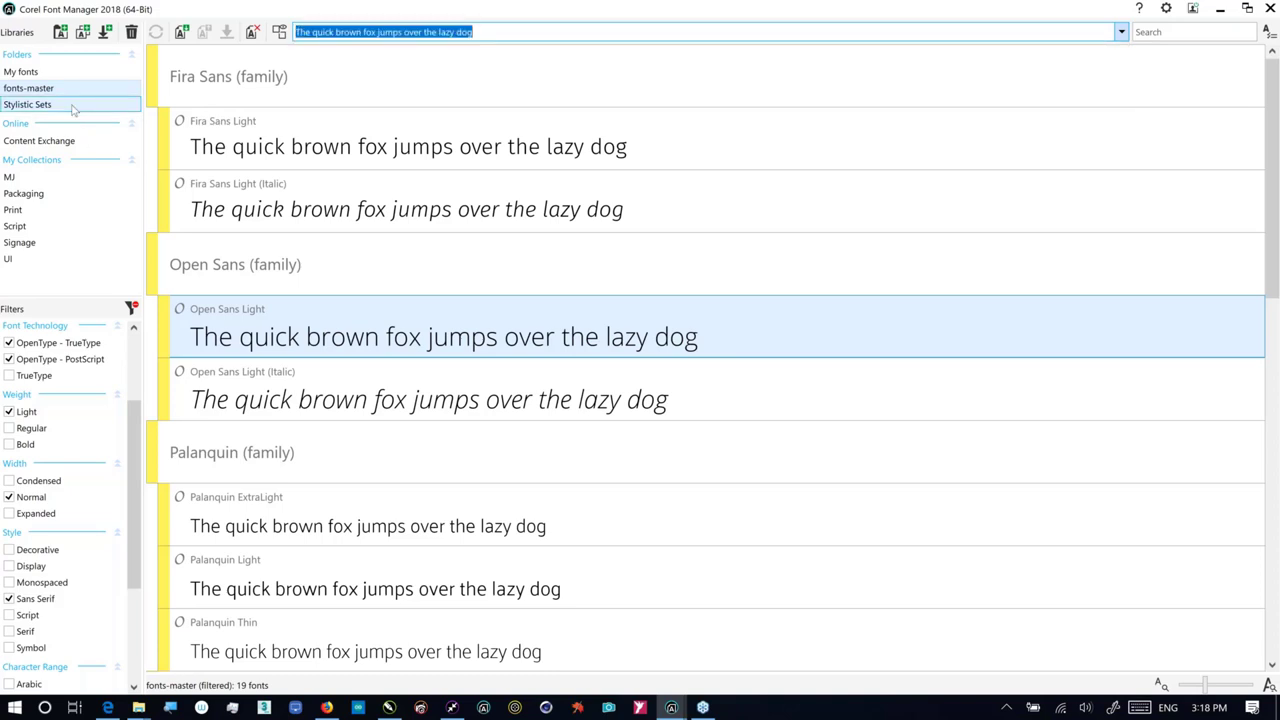
# Step: Open the Stylistic Sets folder, clear all filters and select the current sample text
pyautogui.click(70, 107)
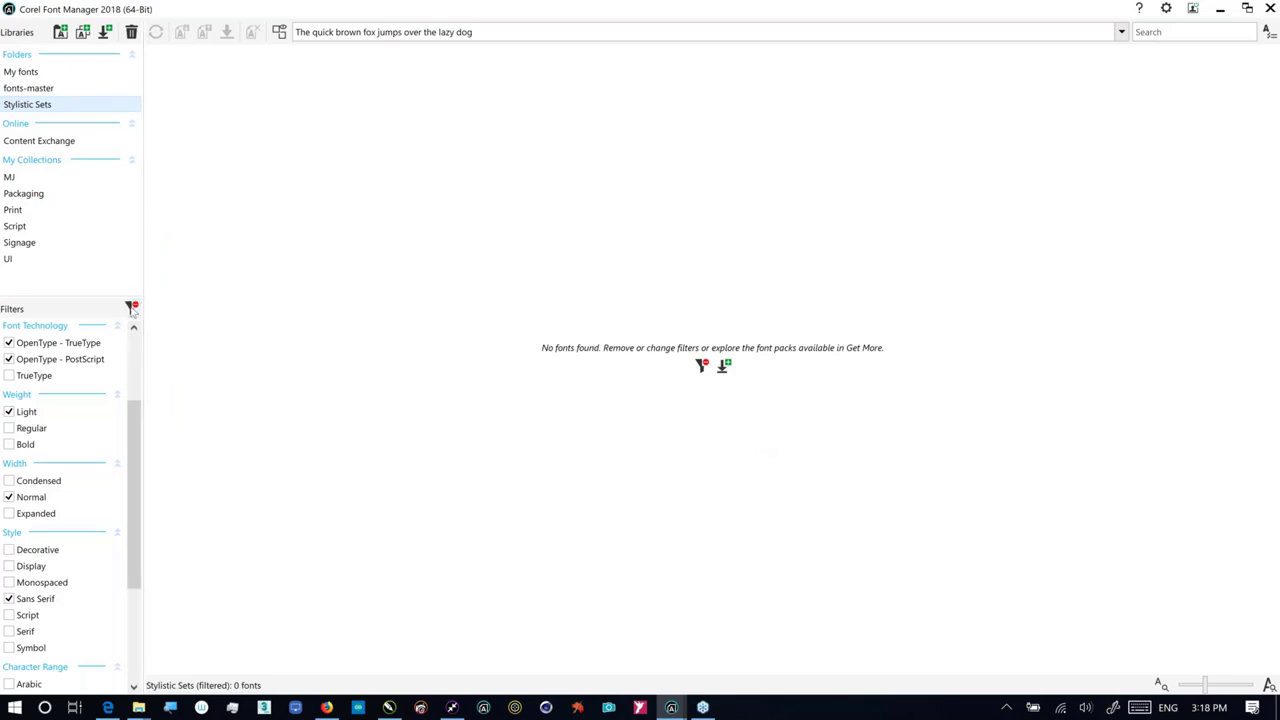
pyautogui.click(132, 308)
pyautogui.click(491, 31)
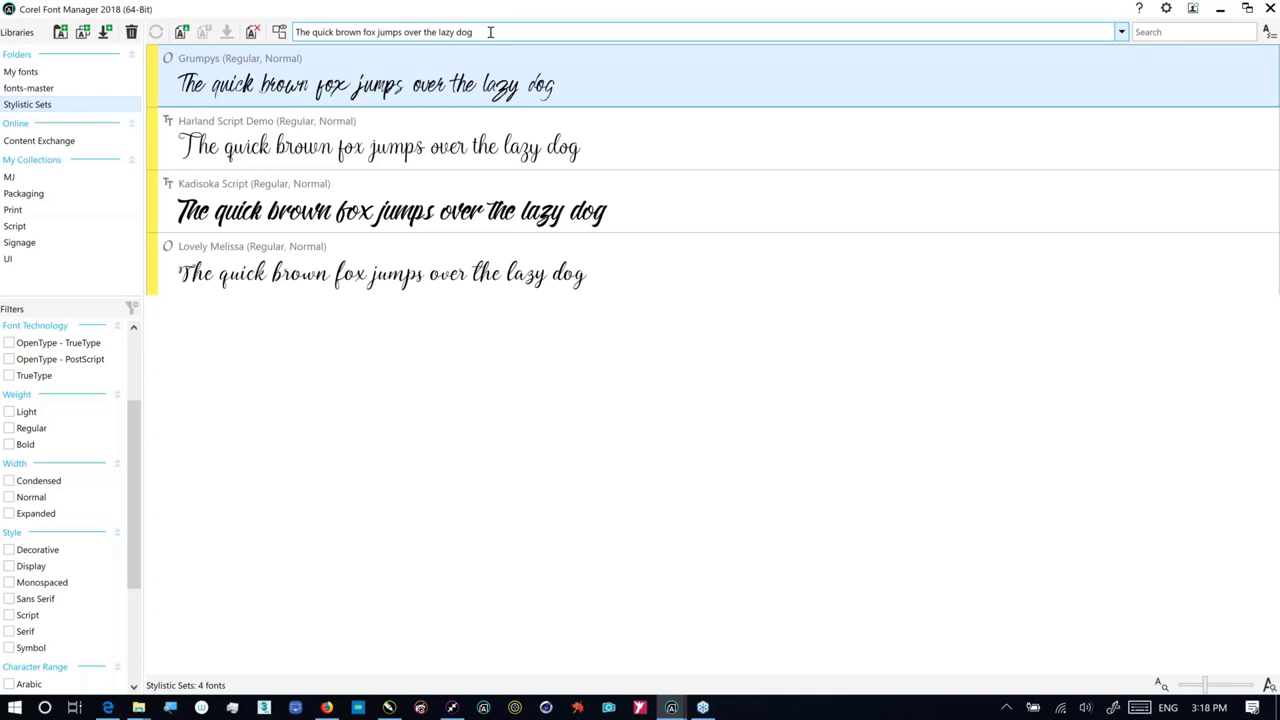
pyautogui.moveTo(298, 31); pyautogui.dragTo(523, 46)
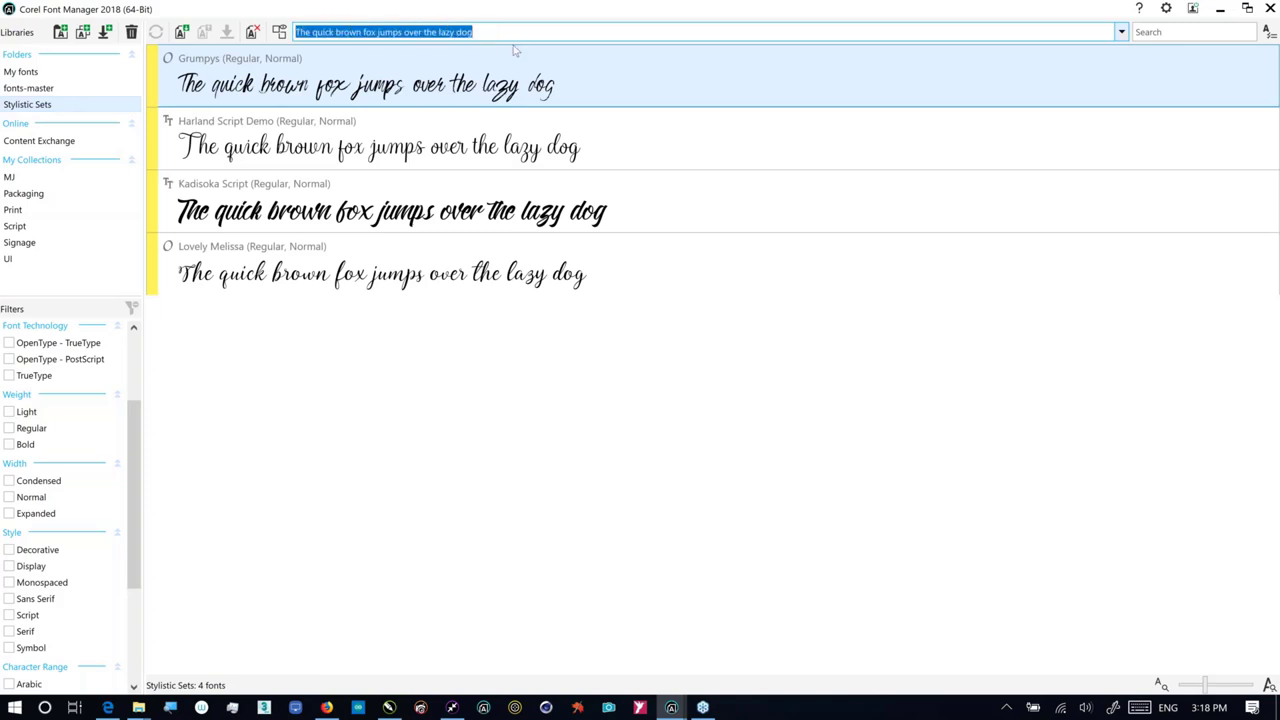
# Step: Replace the sample text with 'Handgloves', then bring Edge to the front
pyautogui.press('BackSpace')
pyautogui.write('H')
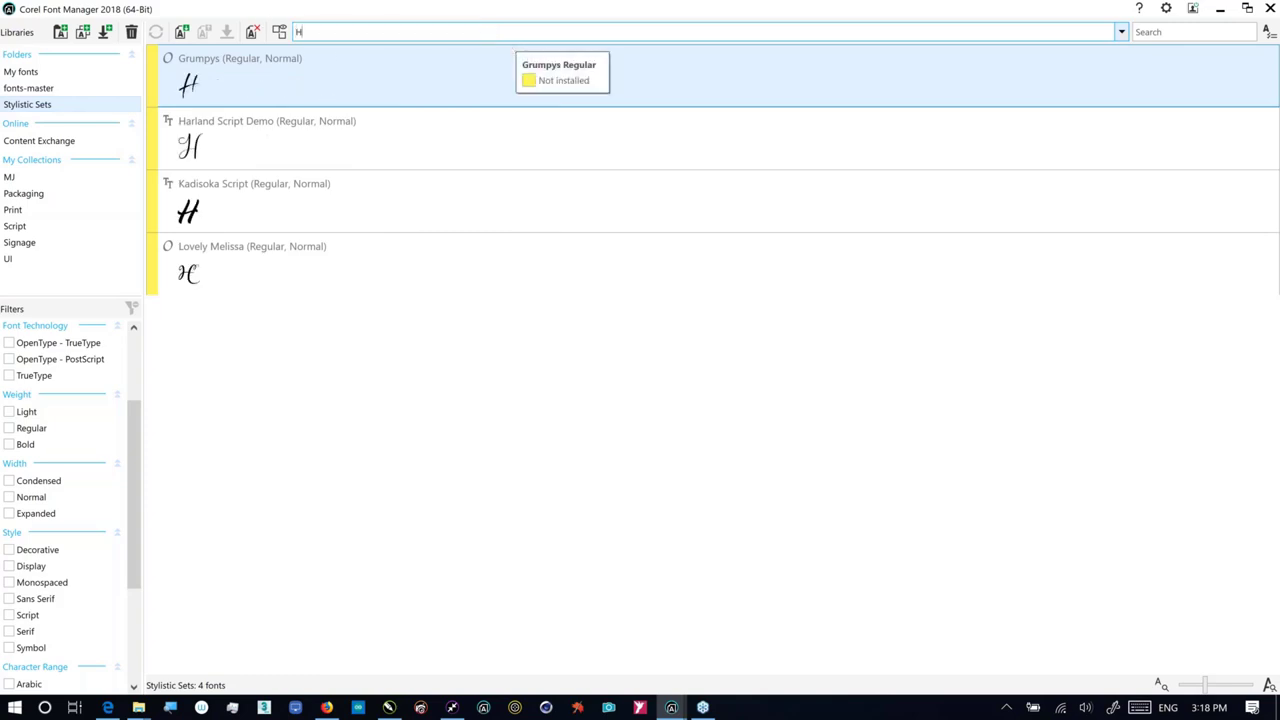
pyautogui.write('andgloves')
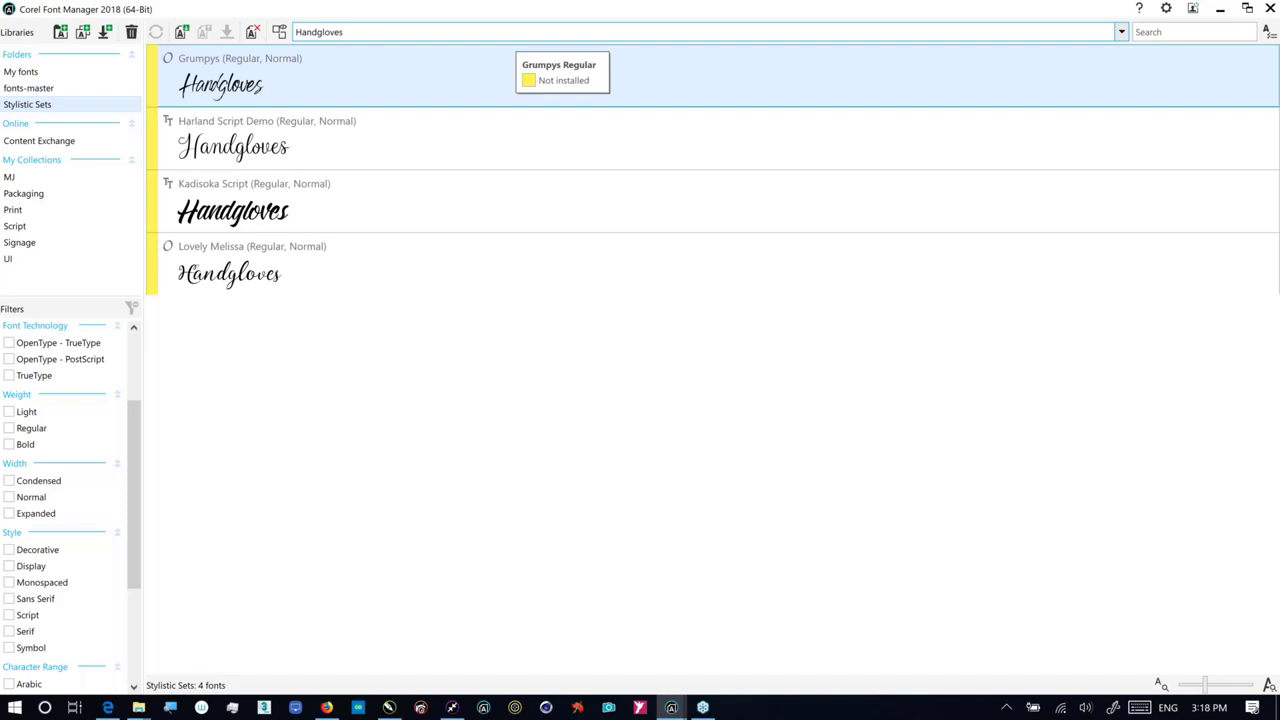
pyautogui.hotkey('alt', 'Tab')
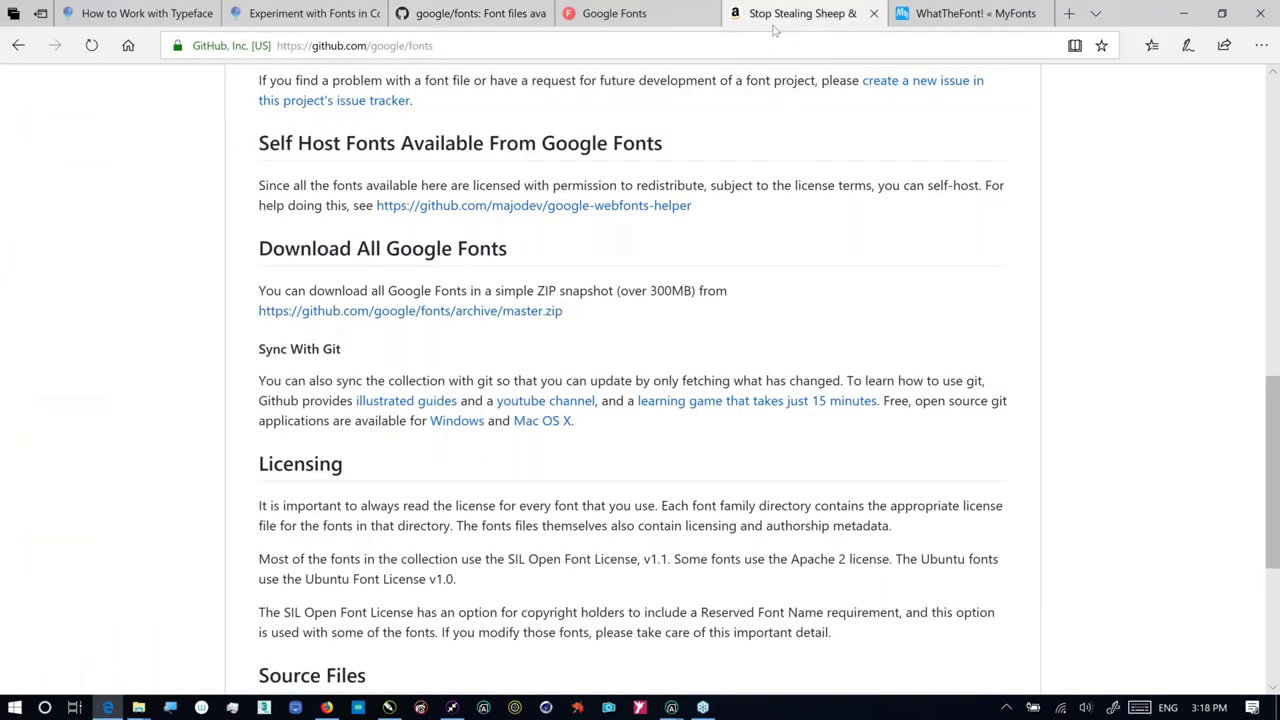
# Step: Open the Amazon listing for 'Stop Stealing Sheep & Find Out How Type Works'
pyautogui.click(773, 30)
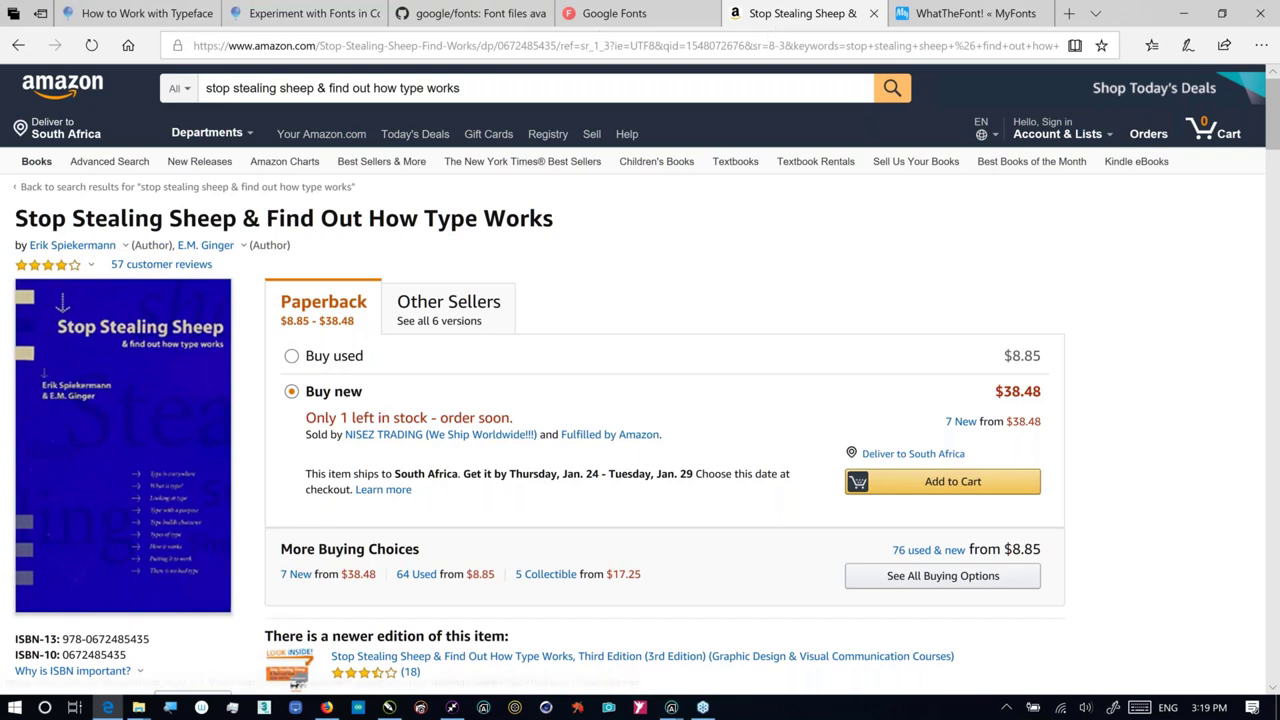
# Step: View and close the book author's details card, then return to Corel Font Manager
pyautogui.click(125, 245)
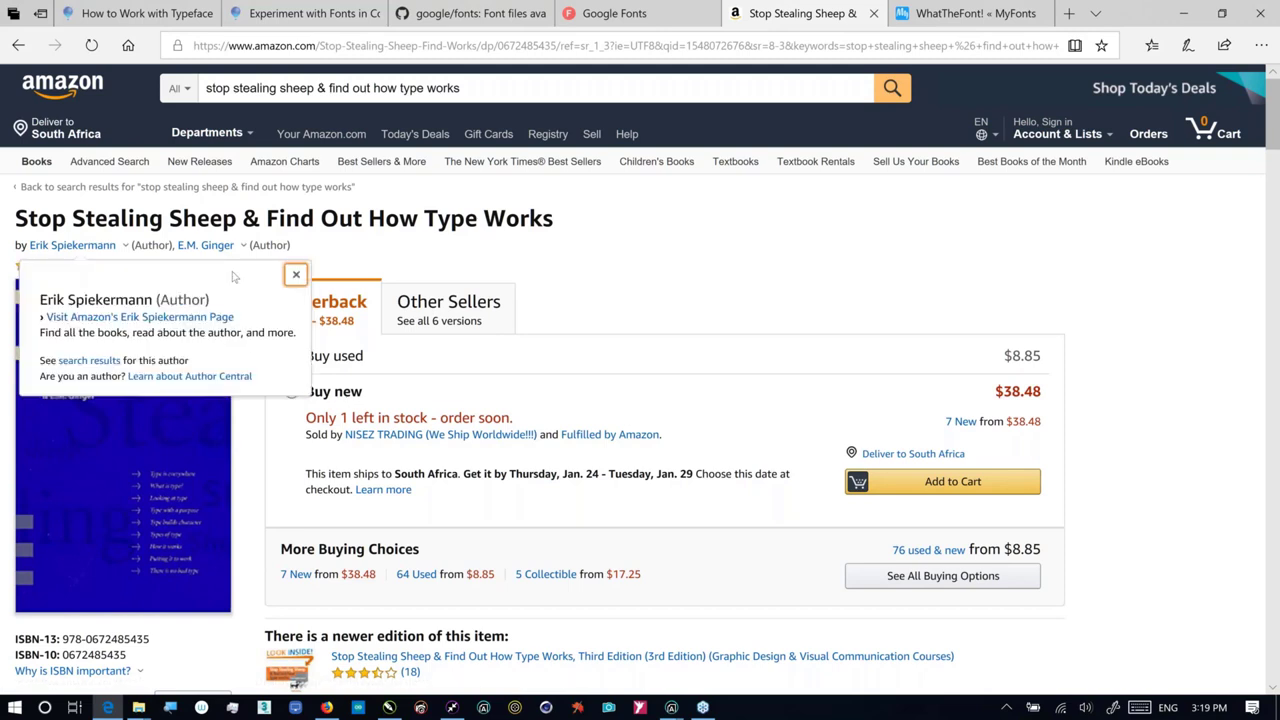
pyautogui.click(296, 274)
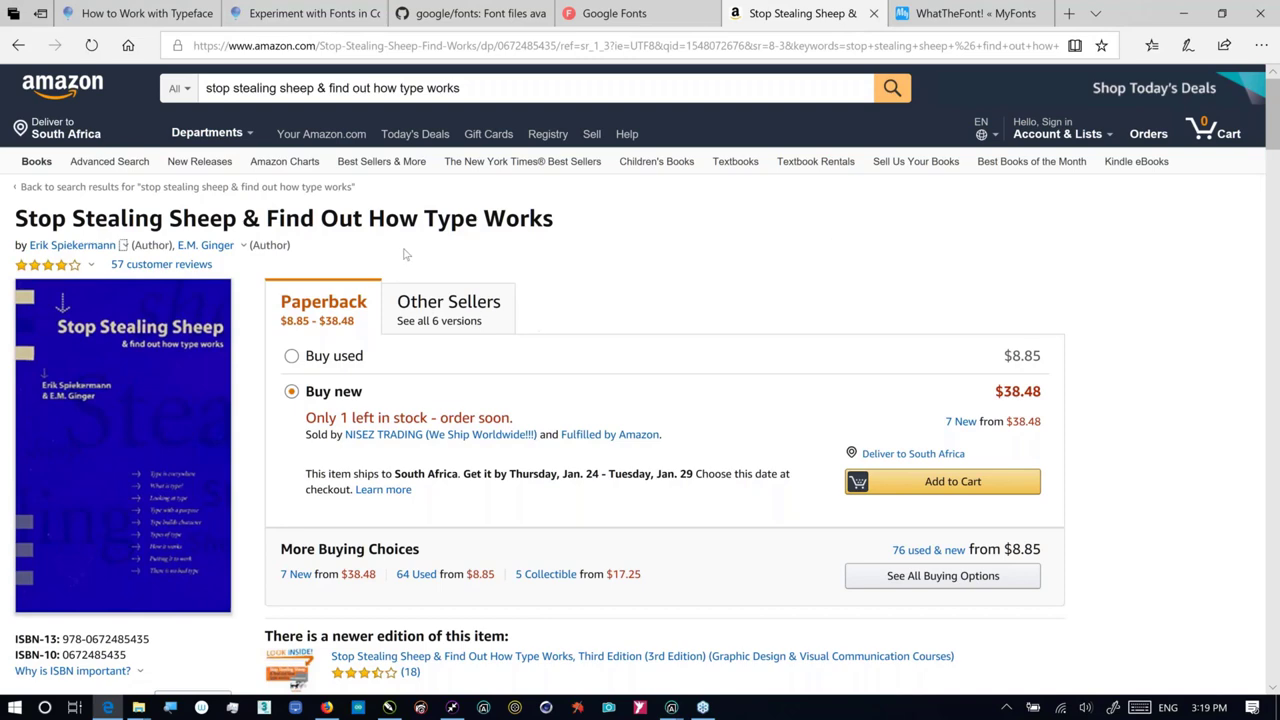
pyautogui.hotkey('alt', 'Tab')
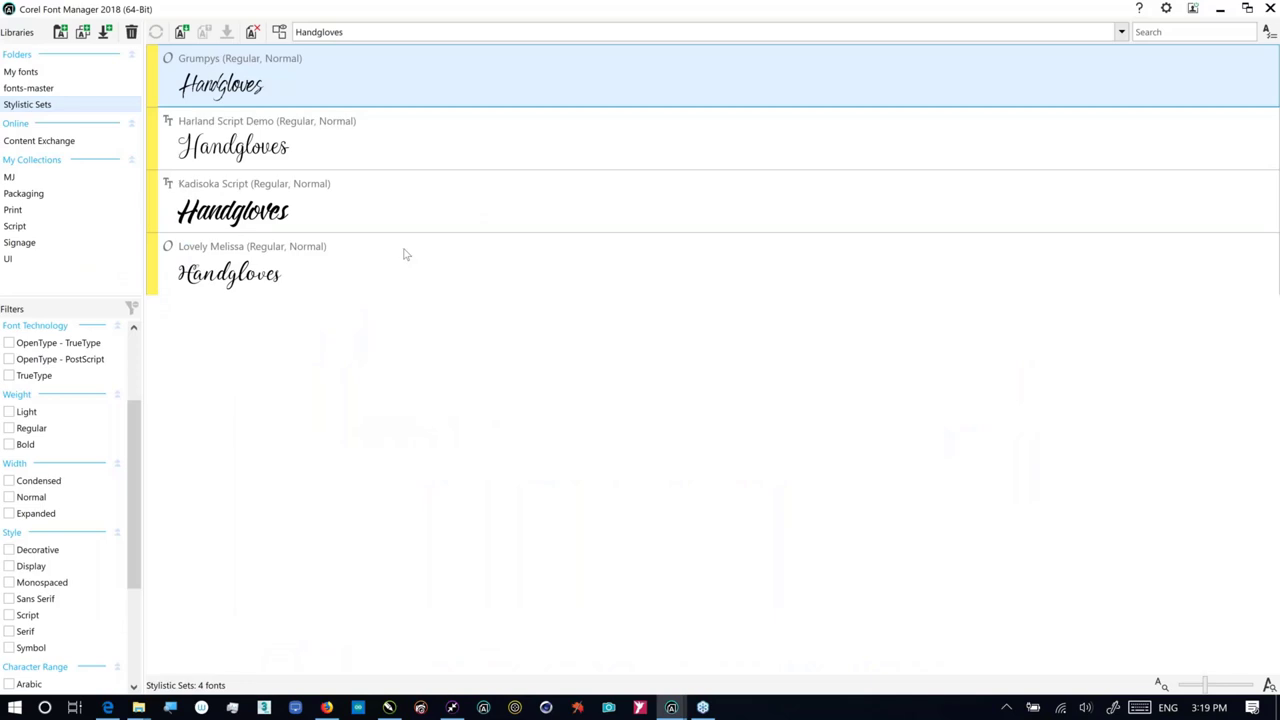
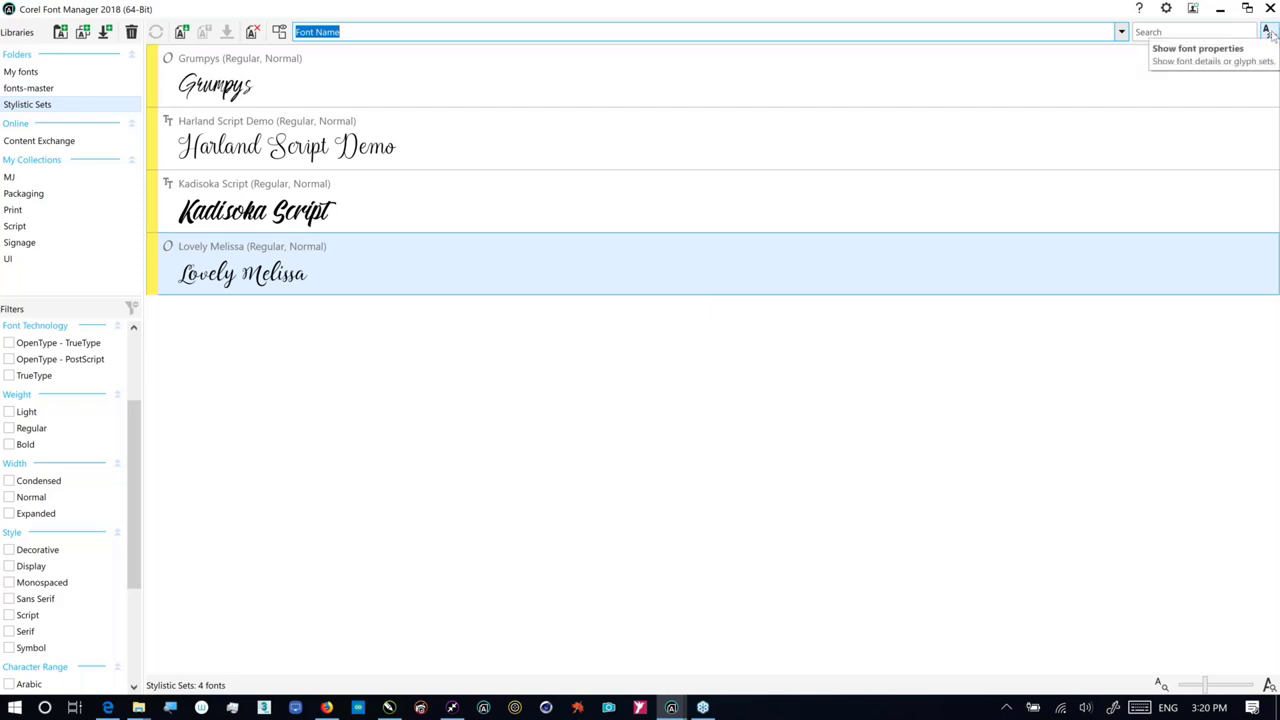
# Step: Show Lovely Melissa's font properties and 1395-glyph preview, scrolling the Glyph Filters to OpenType
pyautogui.click(1268, 33)
pyautogui.click(1270, 35)
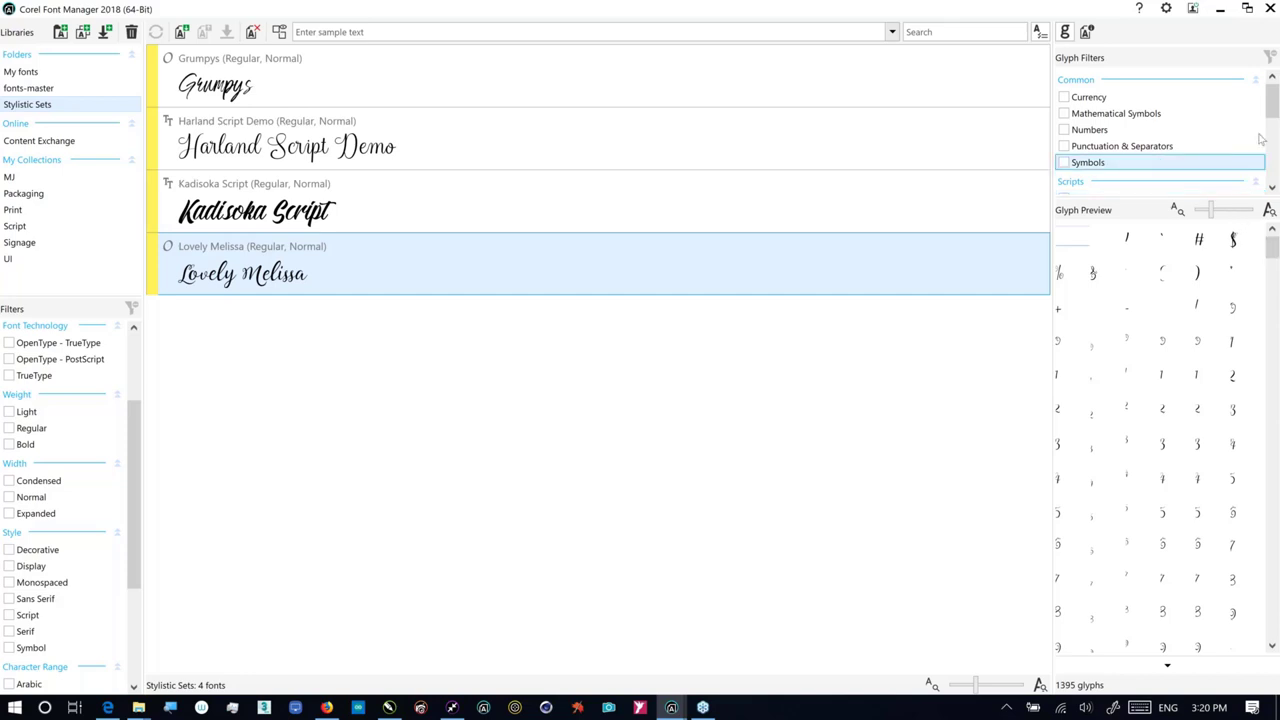
pyautogui.moveTo(1273, 114); pyautogui.dragTo(1272, 152)
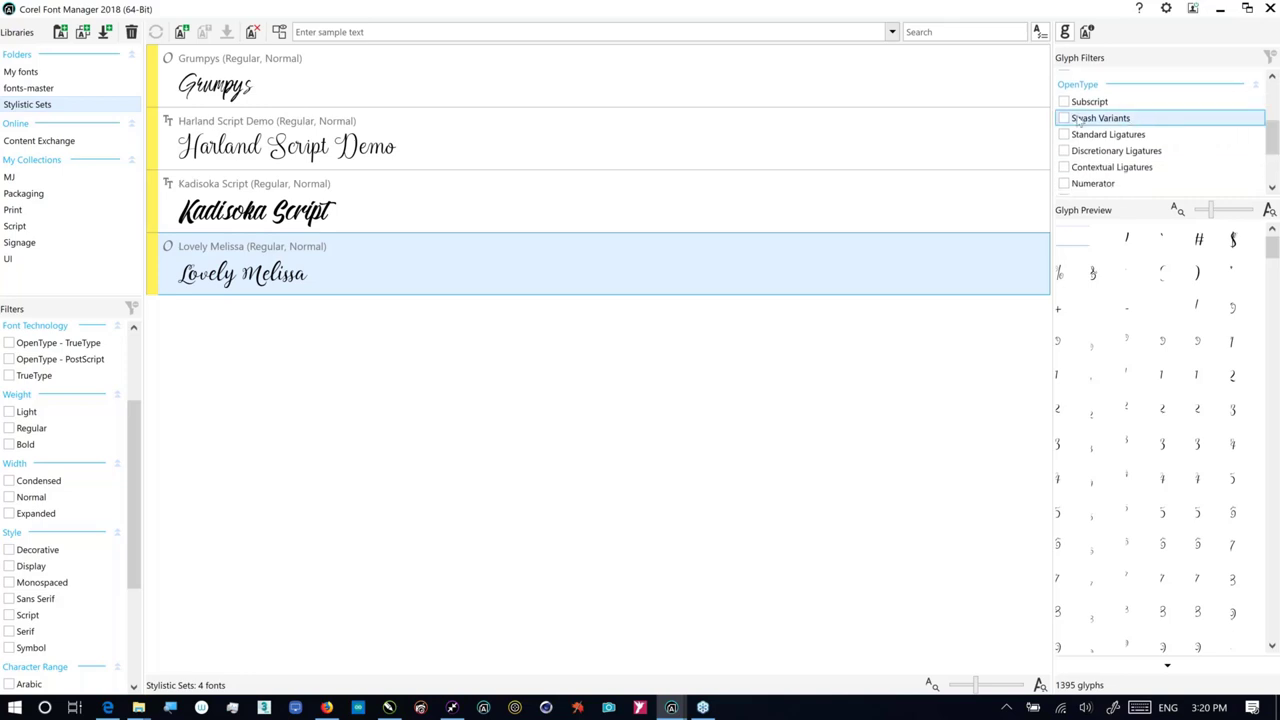
pyautogui.click(1071, 121)
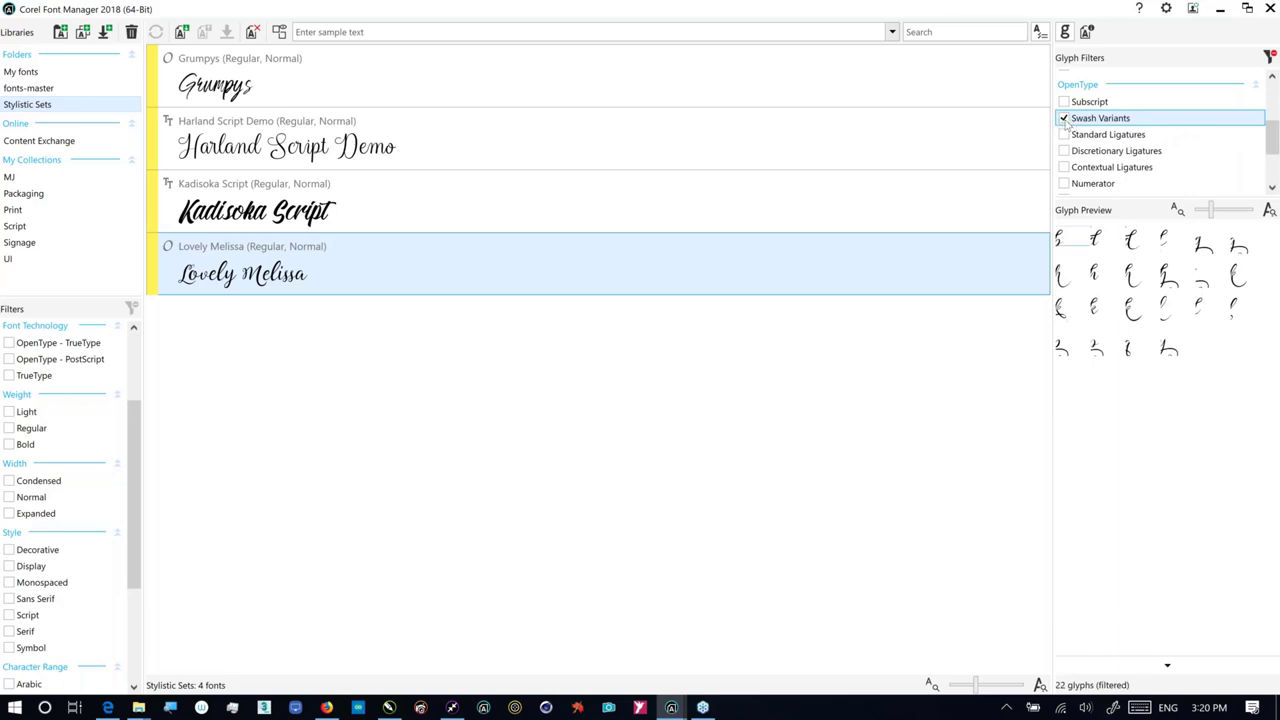
pyautogui.click(1066, 119)
pyautogui.click(1066, 168)
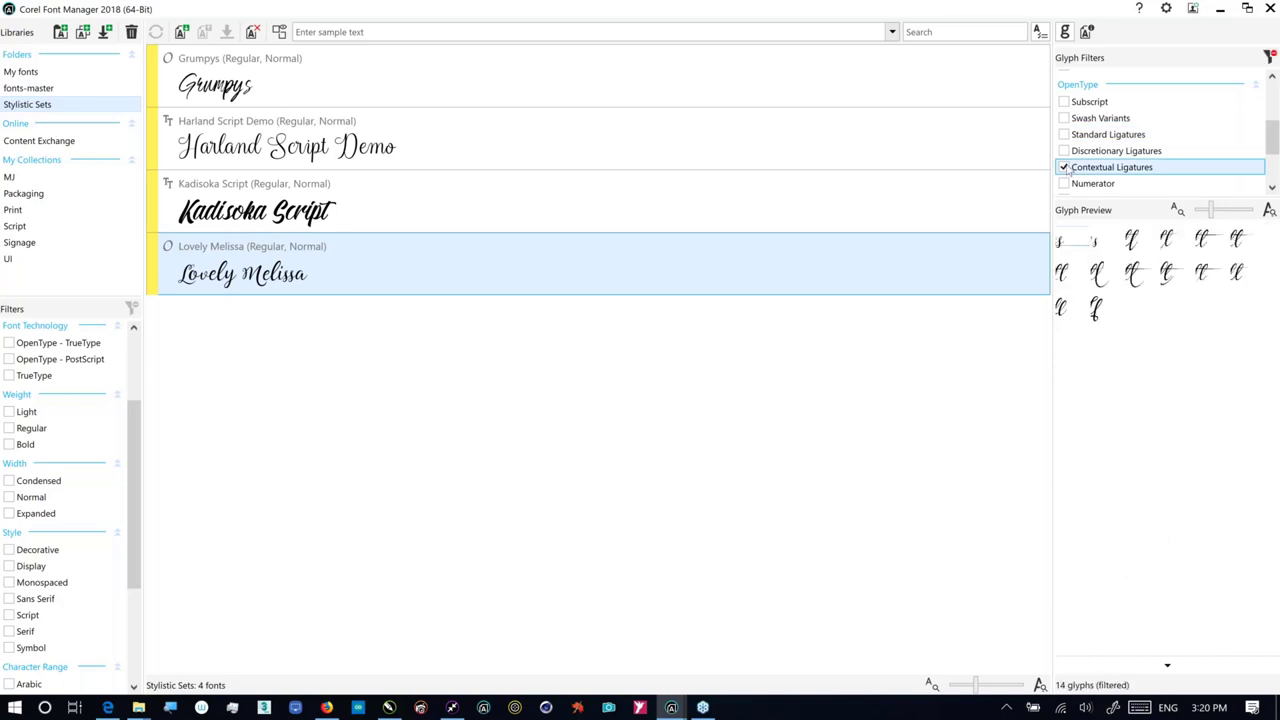
pyautogui.click(1064, 168)
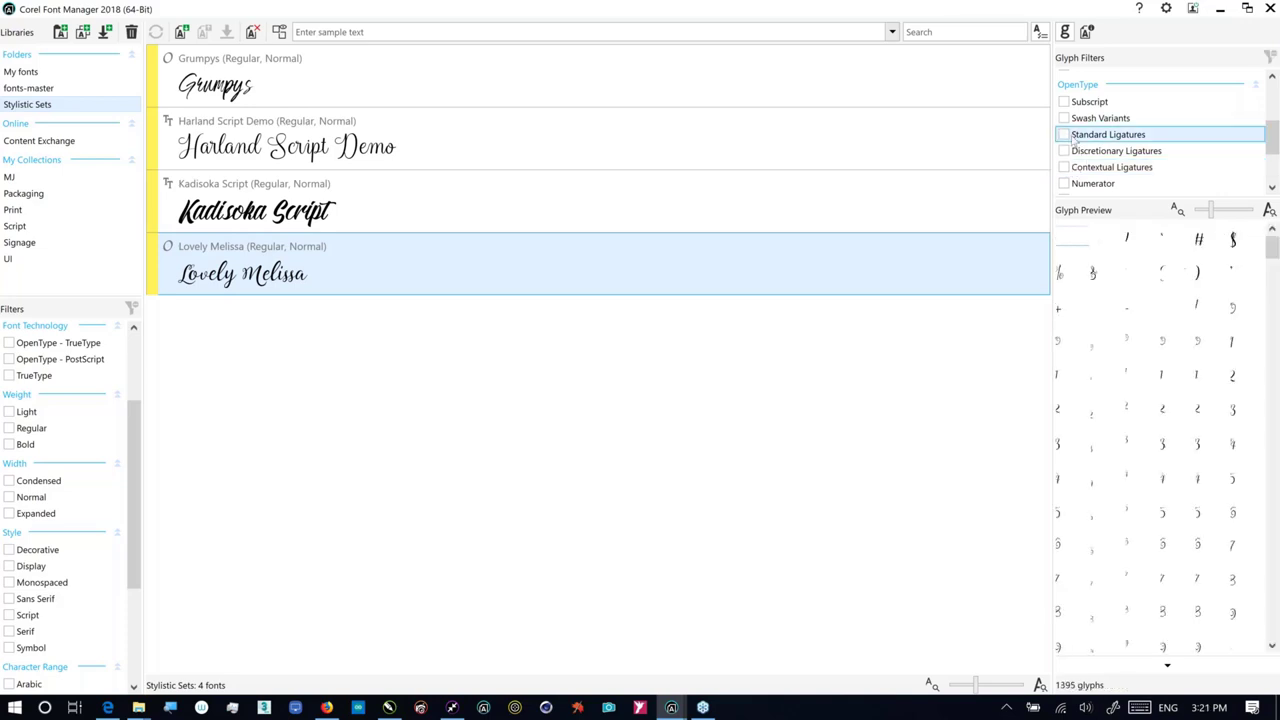
pyautogui.click(1065, 135)
pyautogui.click(1065, 135)
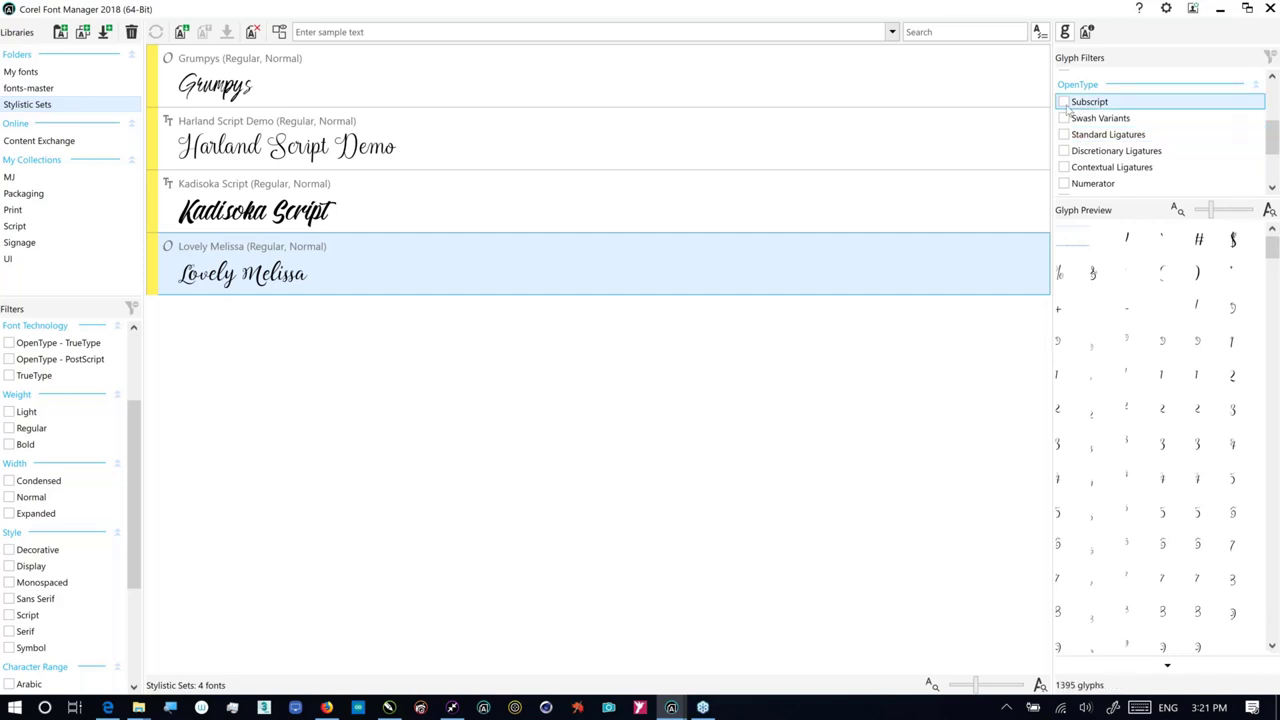
pyautogui.click(1064, 102)
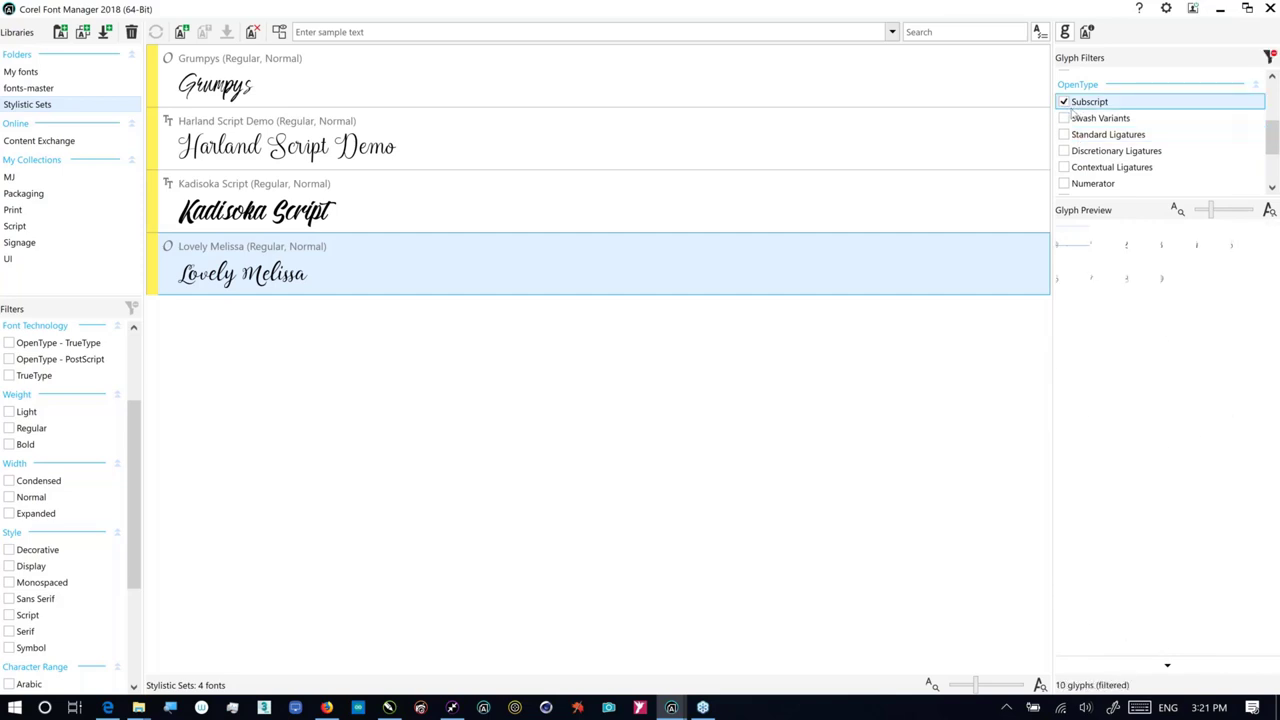
pyautogui.click(1064, 102)
pyautogui.moveTo(1277, 157); pyautogui.dragTo(1273, 178)
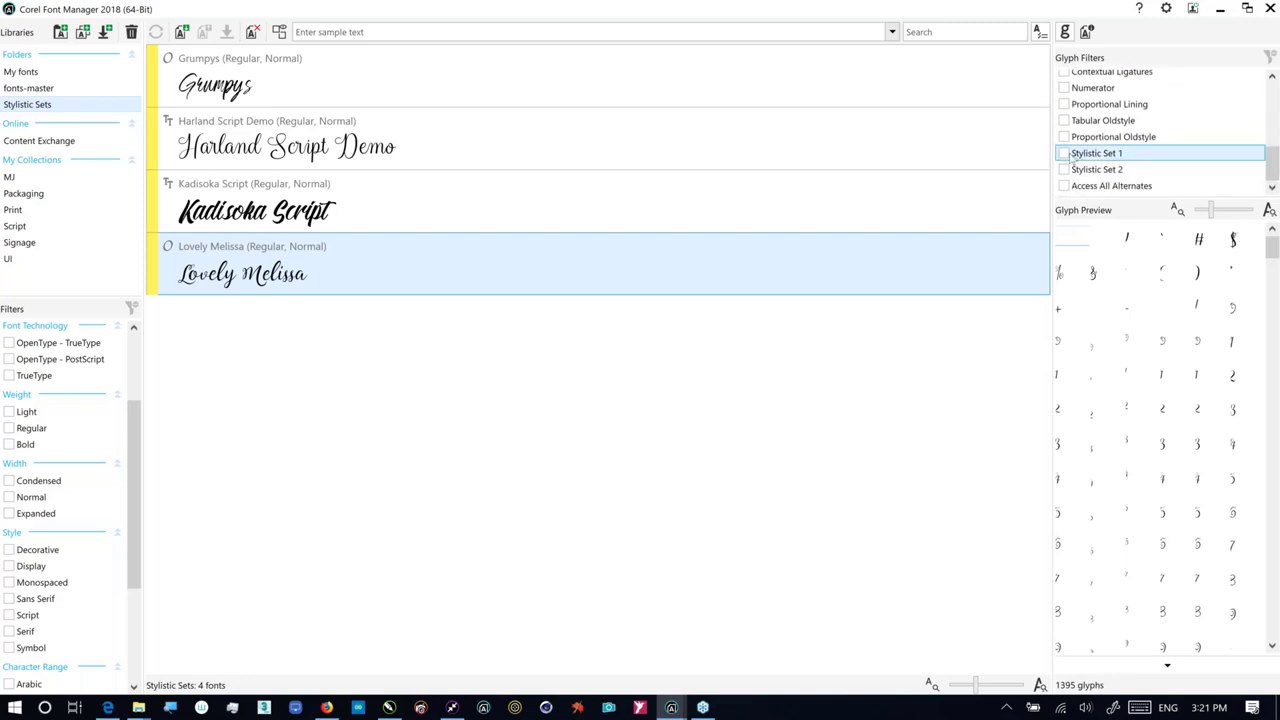
pyautogui.click(1064, 153)
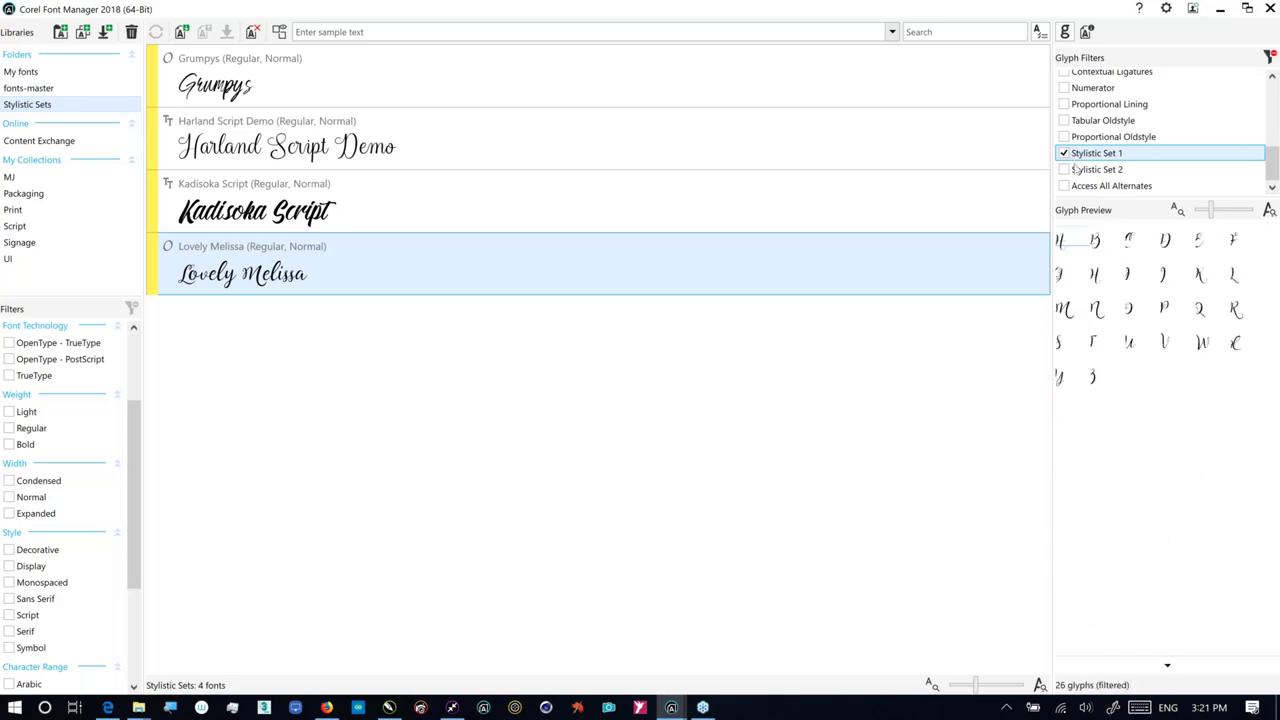
pyautogui.click(1065, 171)
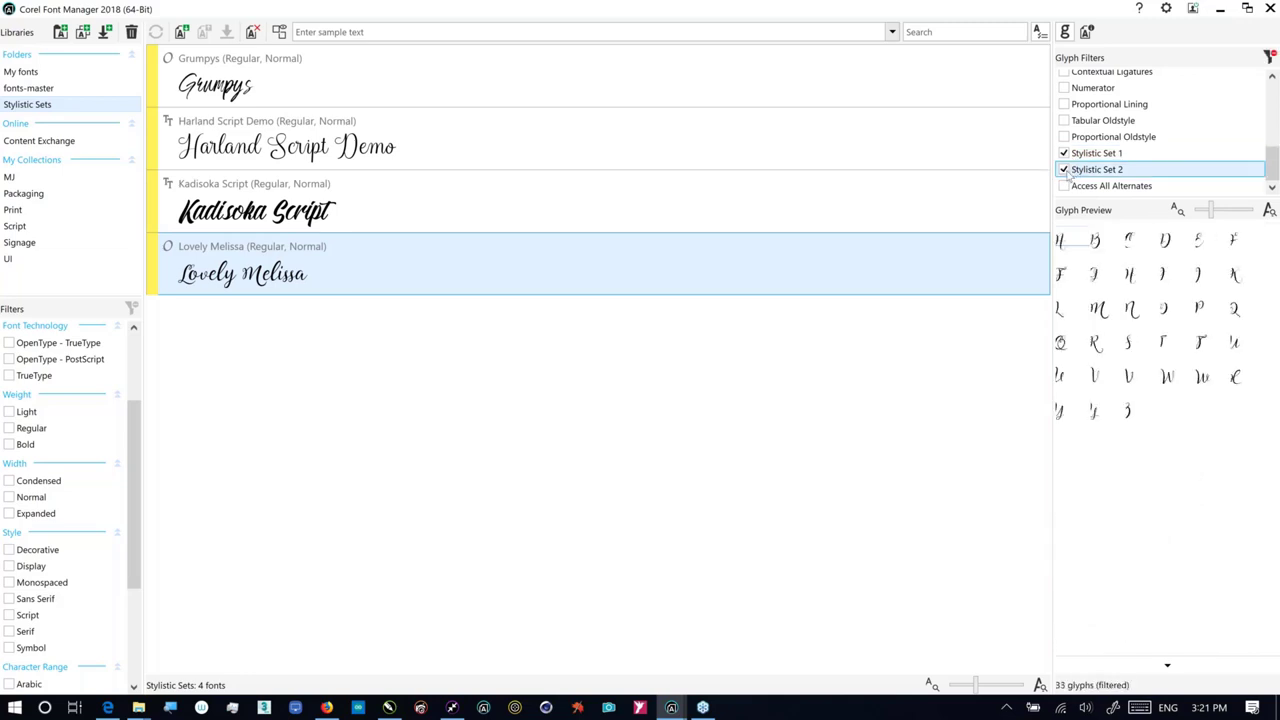
pyautogui.click(1065, 171)
pyautogui.click(1065, 155)
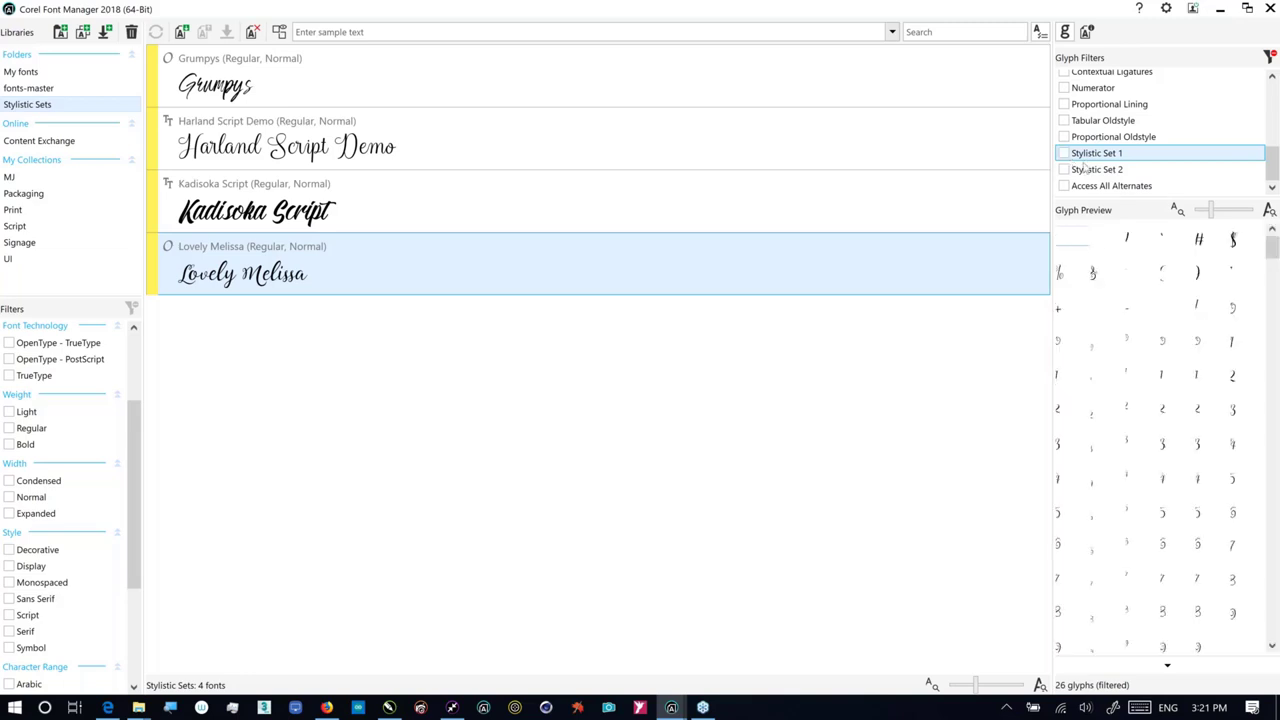
pyautogui.click(1118, 170)
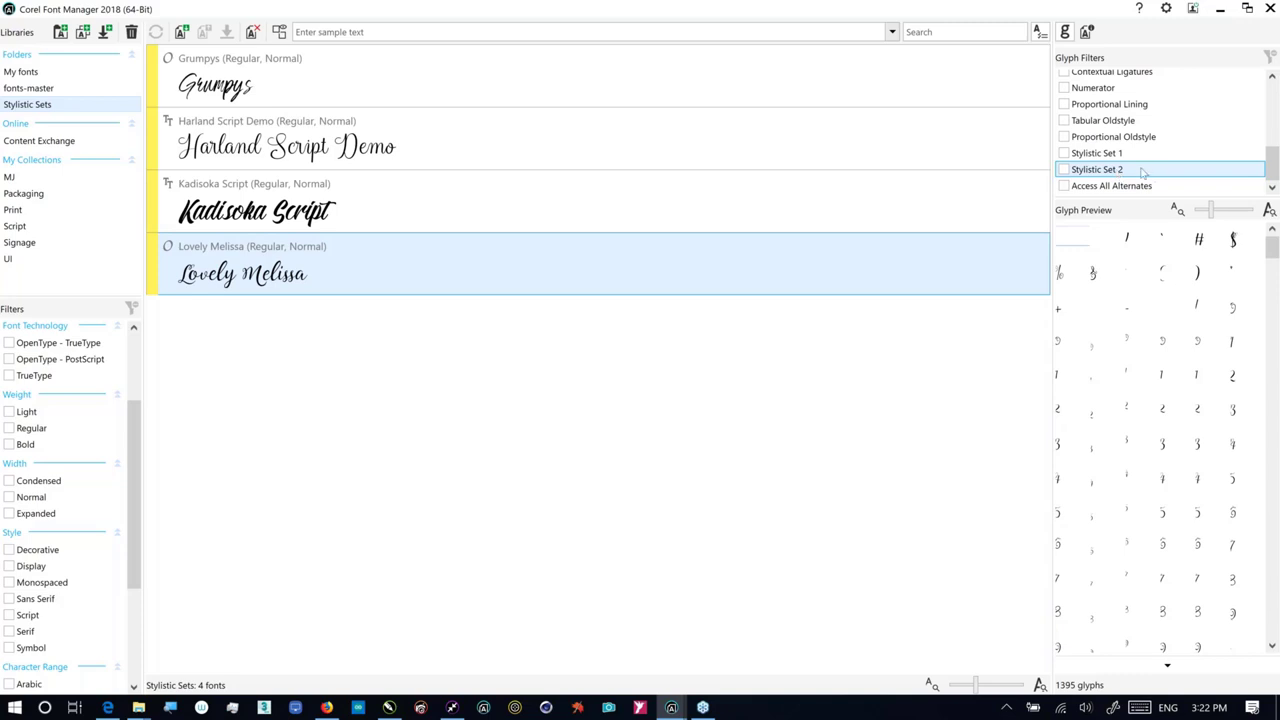
pyautogui.click(1111, 185)
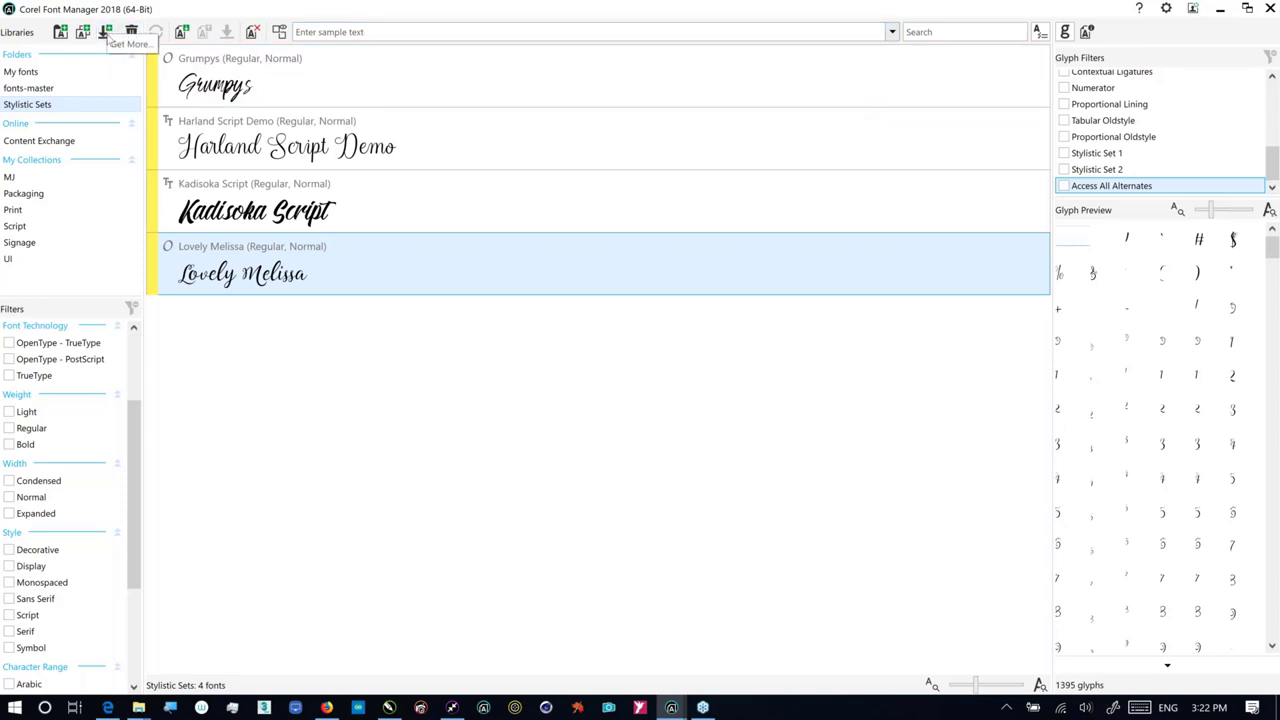
# Step: Browse the Get More font-pack store, viewing the Modern Script Pack details before returning to the list
pyautogui.click(106, 36)
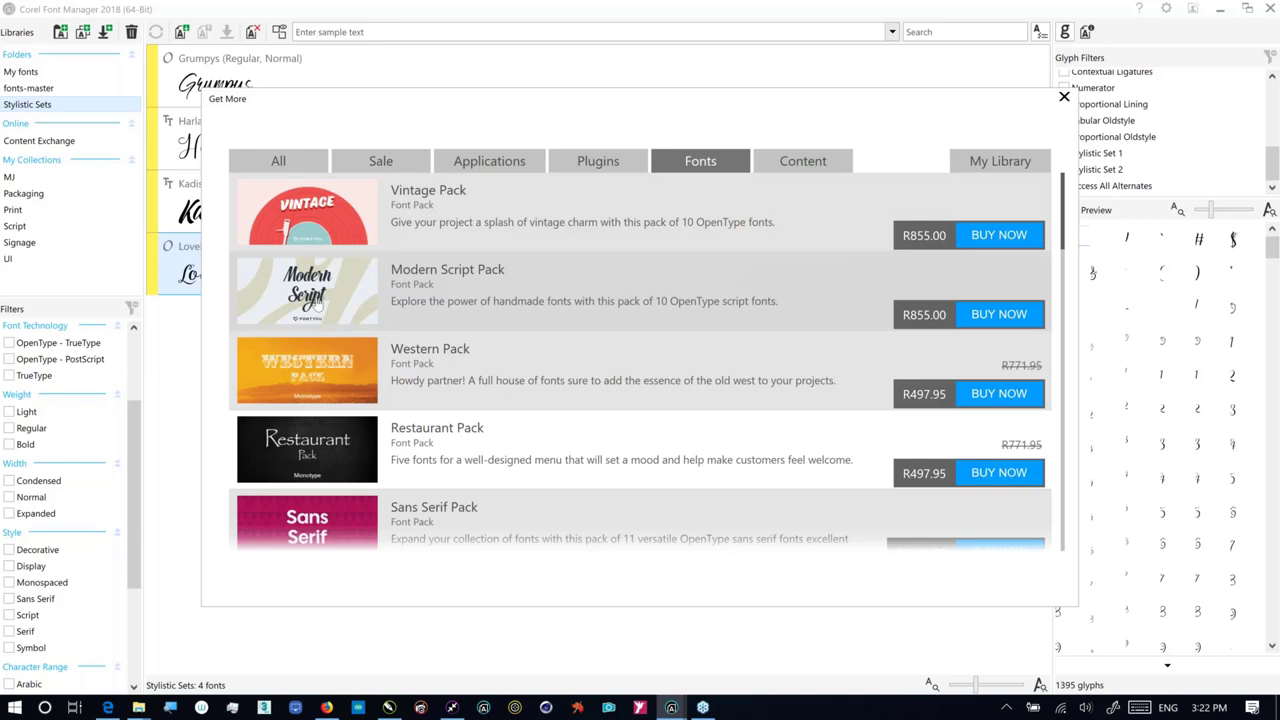
pyautogui.click(318, 300)
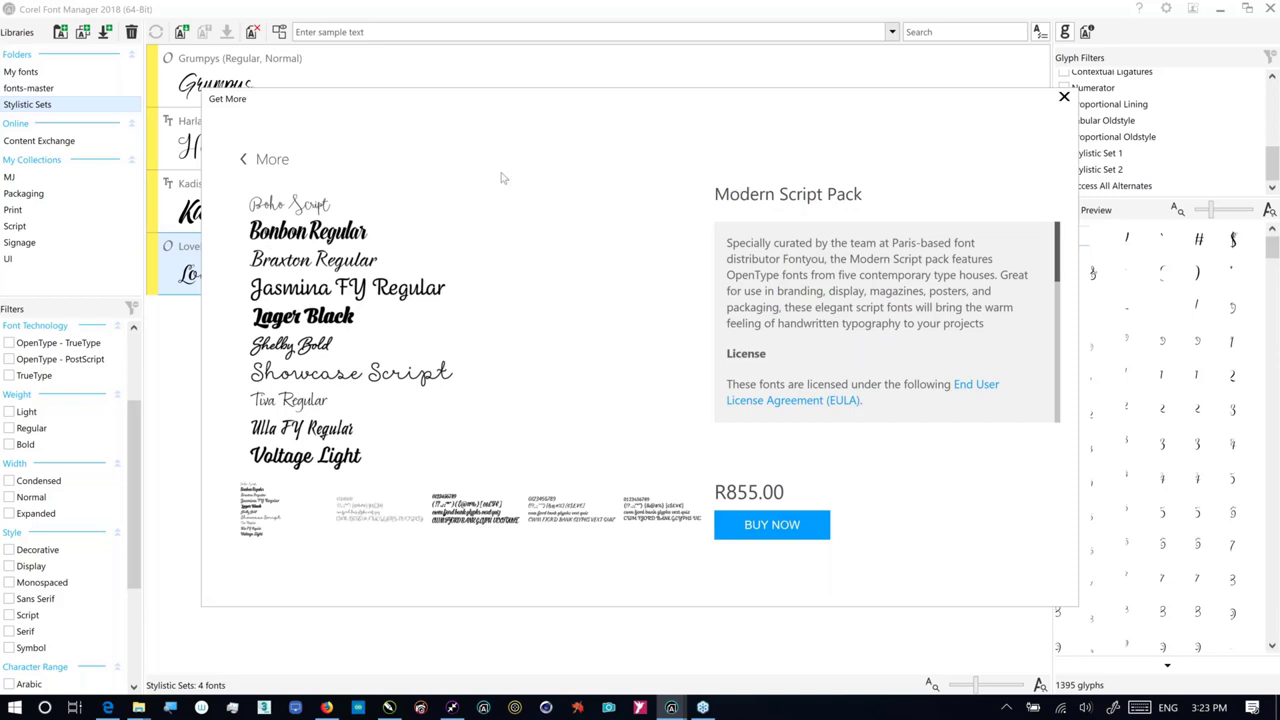
pyautogui.click(272, 160)
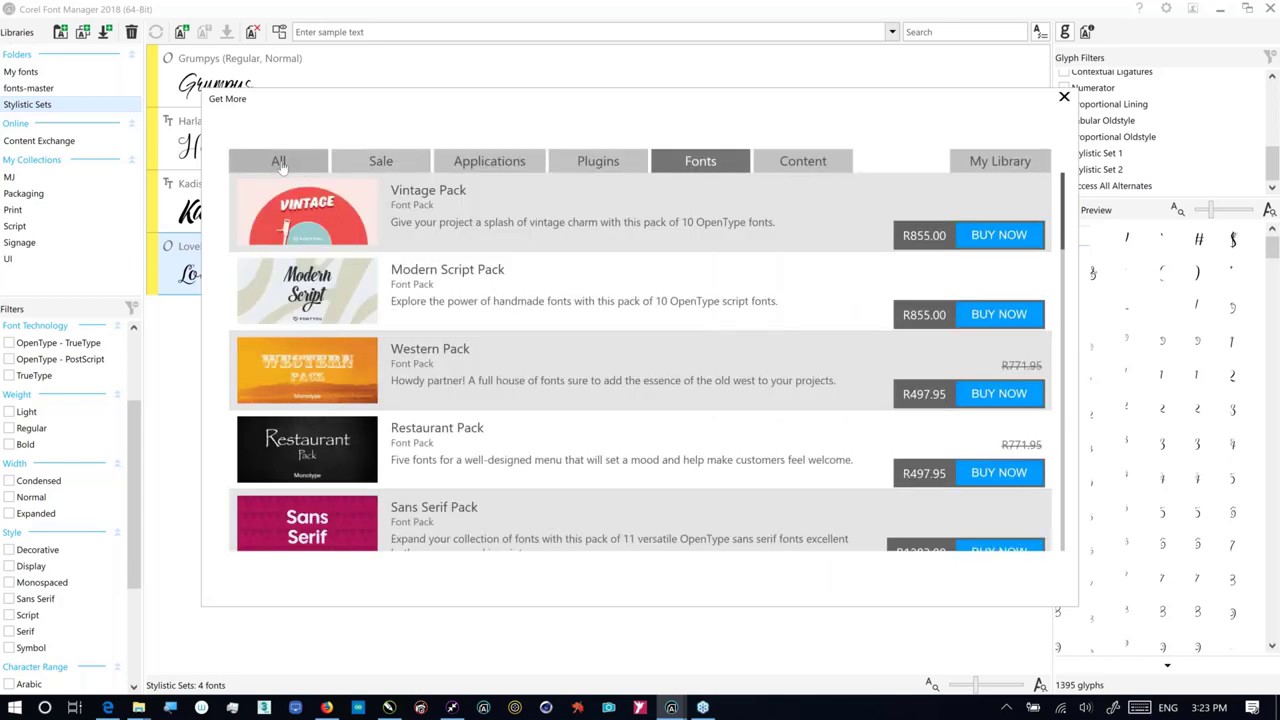
# Step: Close the font store and show the 1030 online fonts in the Content Exchange library
pyautogui.click(1063, 98)
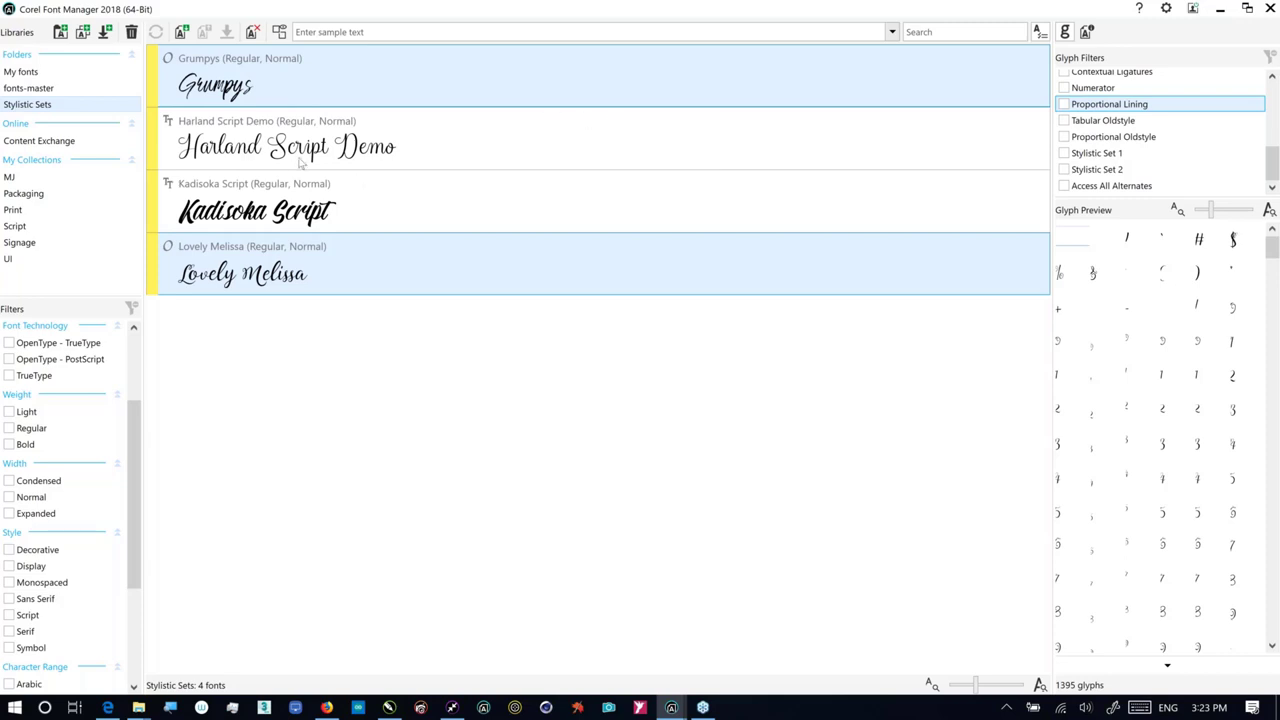
pyautogui.click(46, 141)
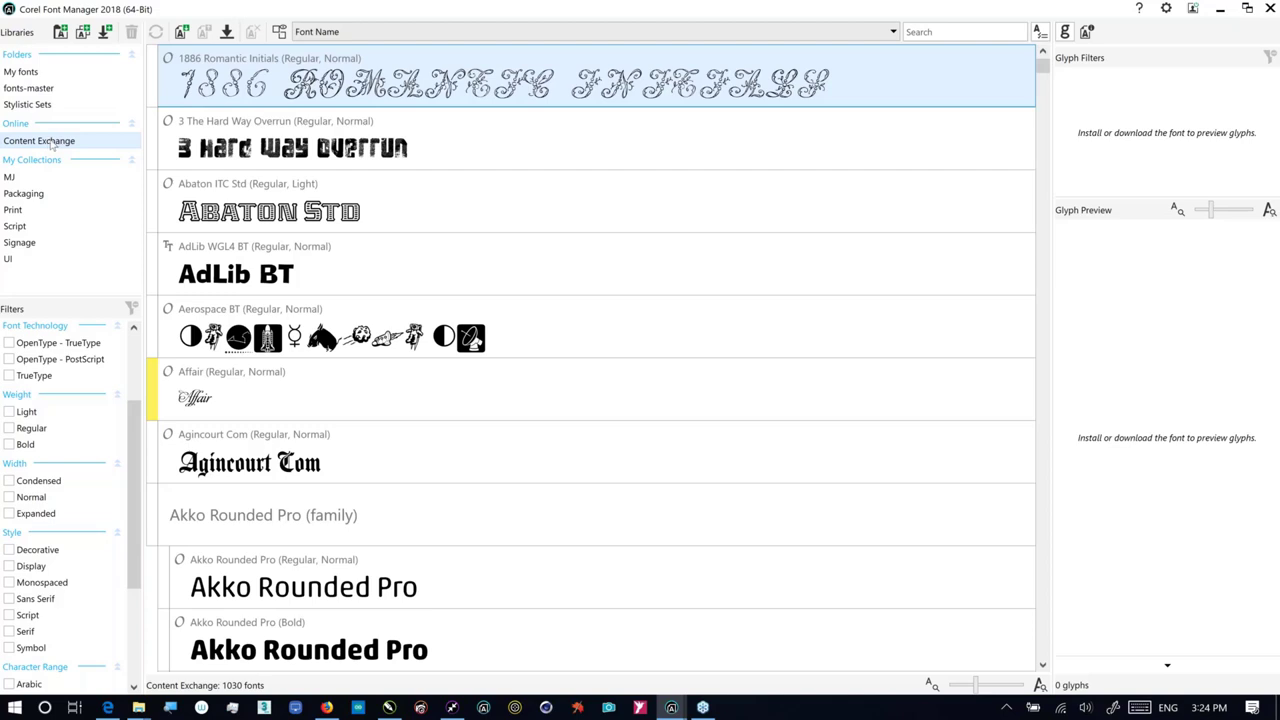
# Step: Filter the Content Exchange fonts to the Decorative style, leaving 63 fonts such as AdLib BT
pyautogui.hotkey('shift', 'Down')
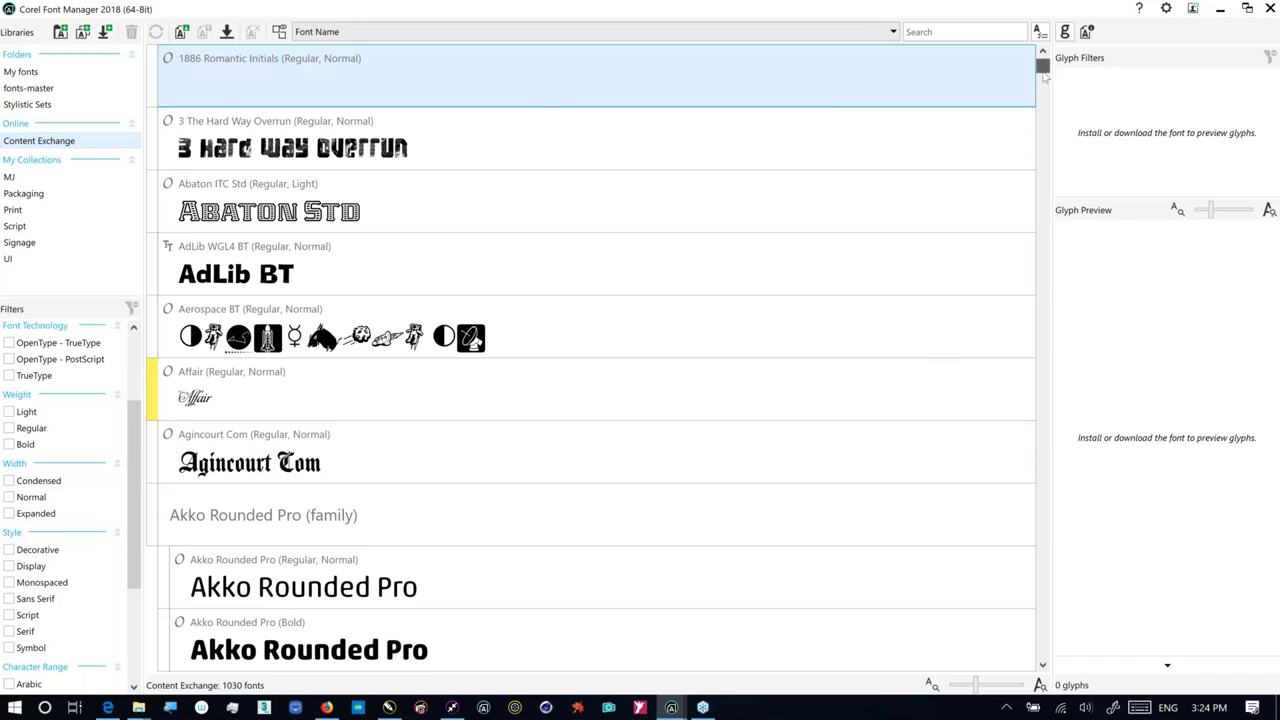
pyautogui.moveTo(1044, 76); pyautogui.dragTo(1042, 93)
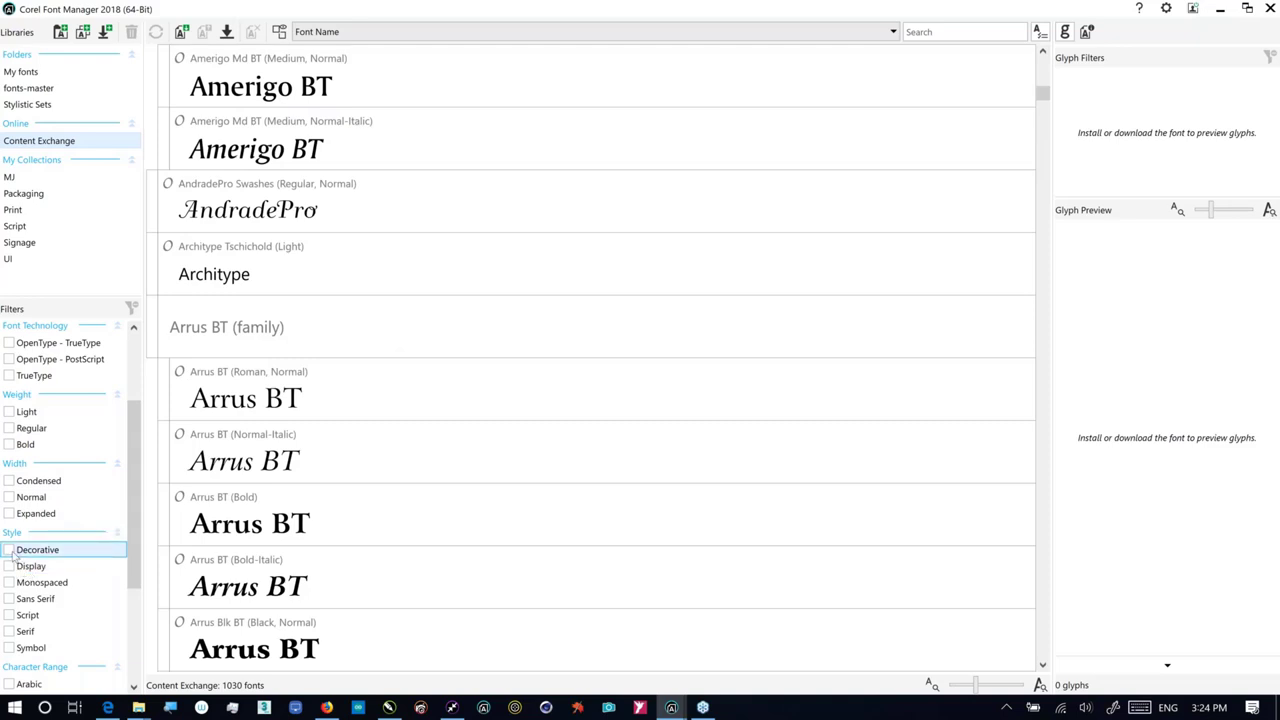
pyautogui.click(12, 552)
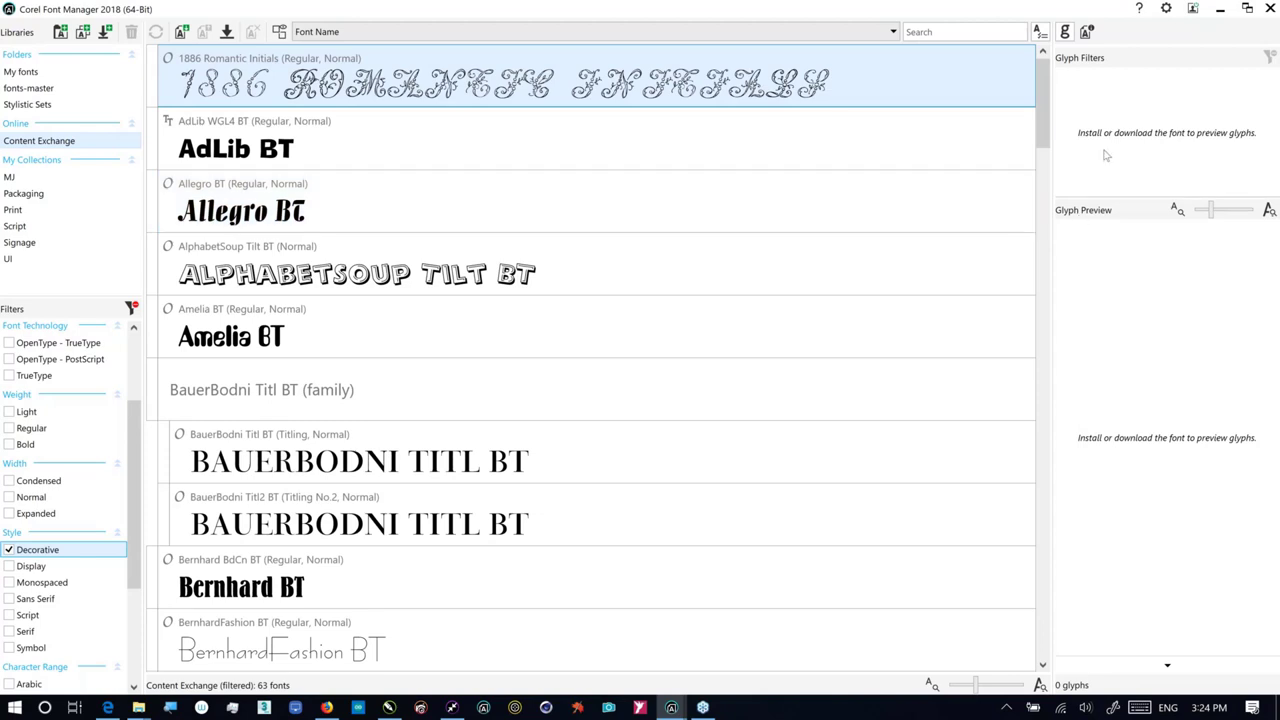
# Step: Scroll to Empire BT and drag it into the Packaging collection
pyautogui.moveTo(1050, 147); pyautogui.dragTo(1052, 277)
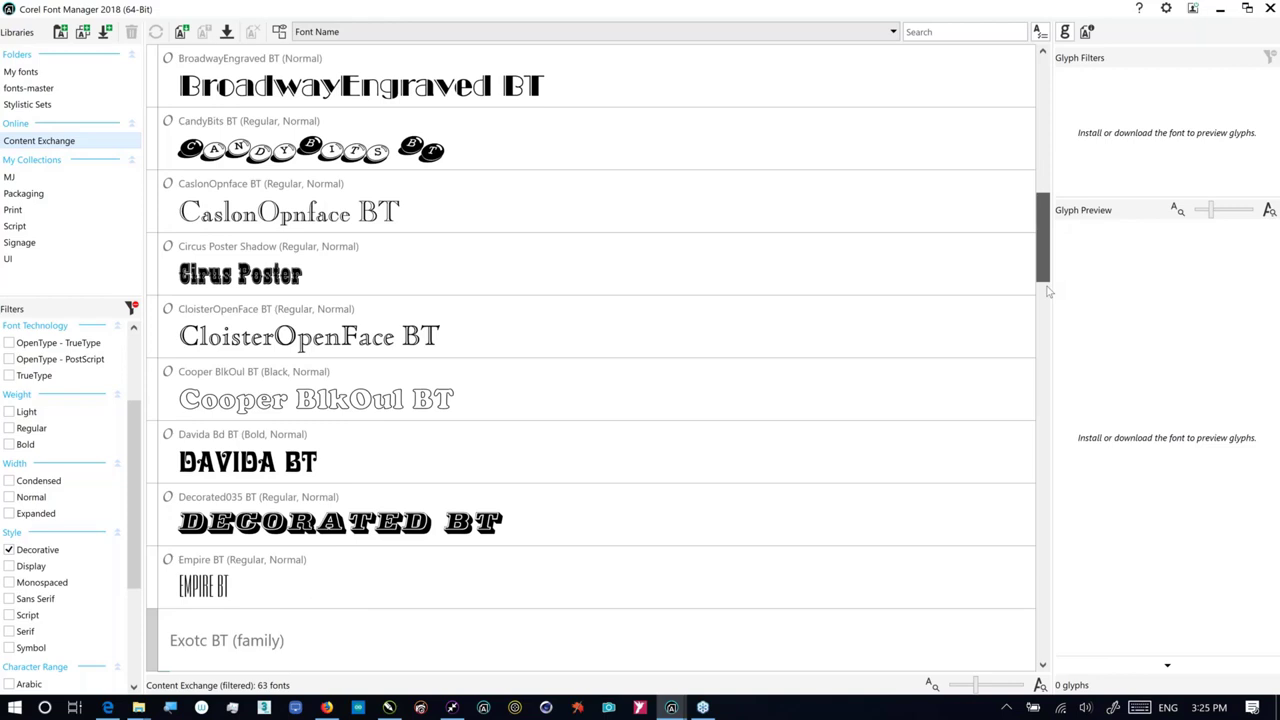
pyautogui.moveTo(1048, 290); pyautogui.dragTo(1052, 310)
pyautogui.moveTo(560, 395); pyautogui.dragTo(81, 206)
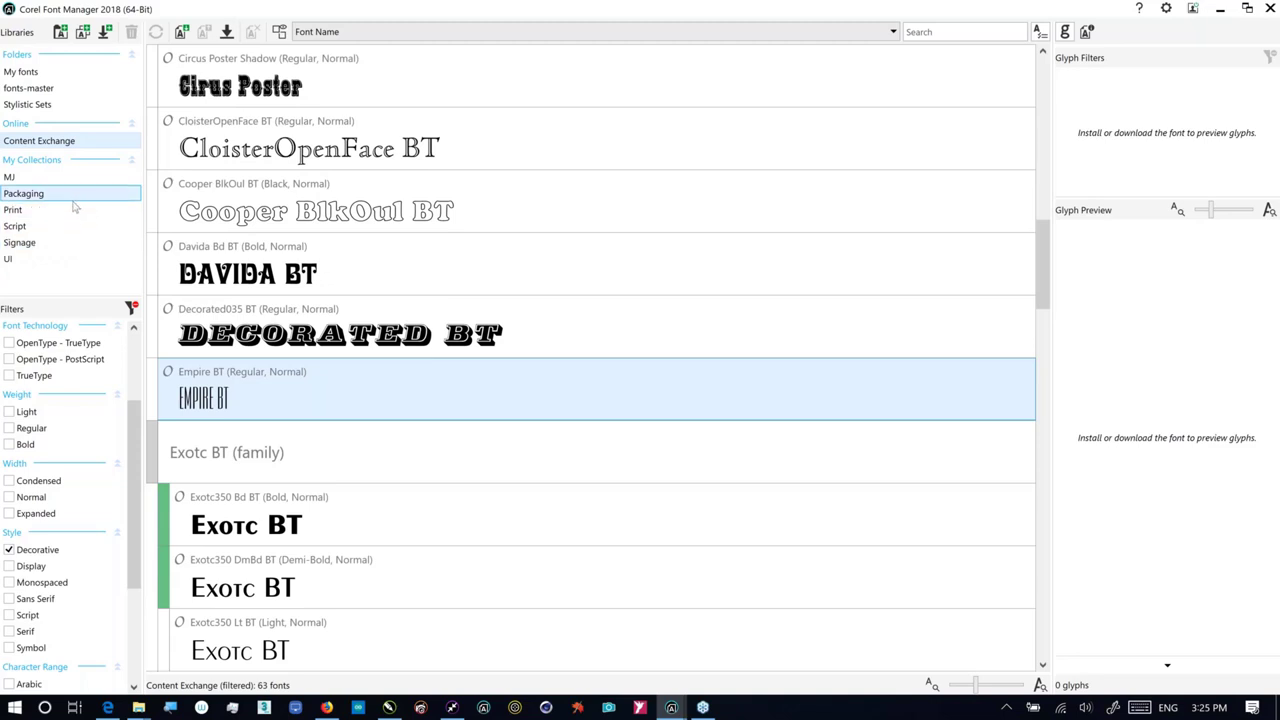
# Step: Check the fonts in the Packaging, UI and MJ collections, ending back on Packaging
pyautogui.click(64, 203)
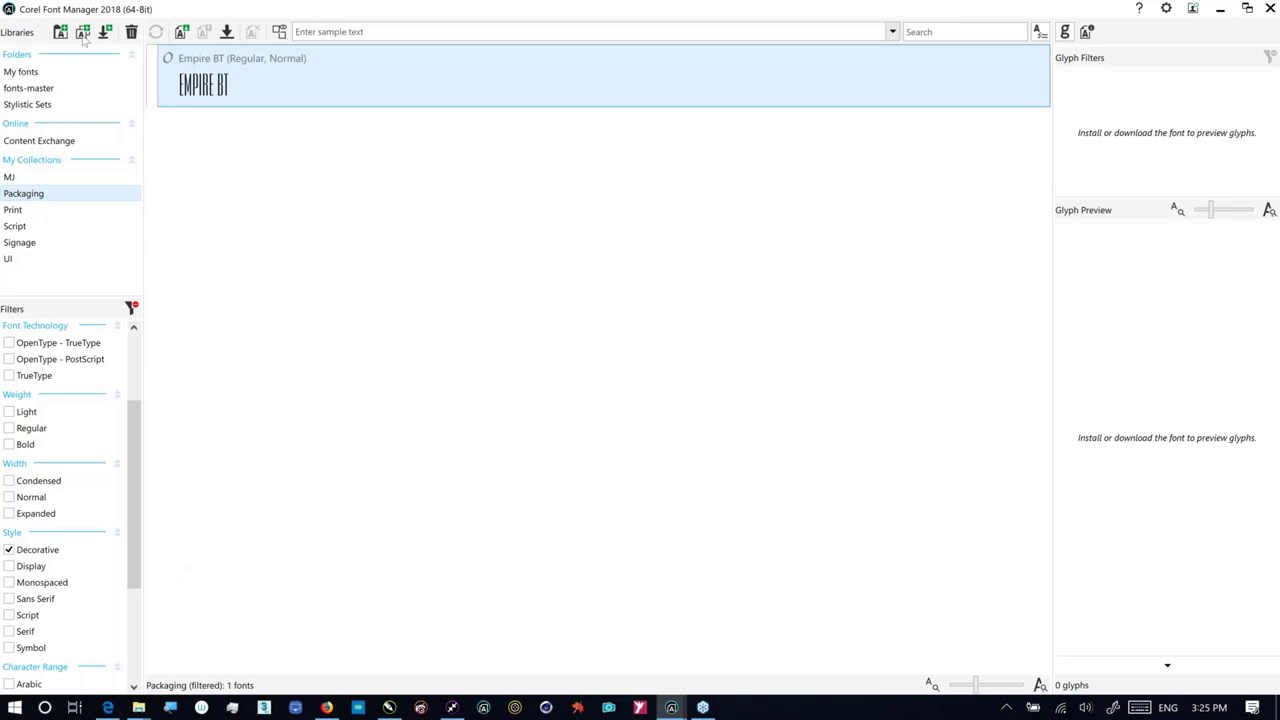
pyautogui.click(29, 262)
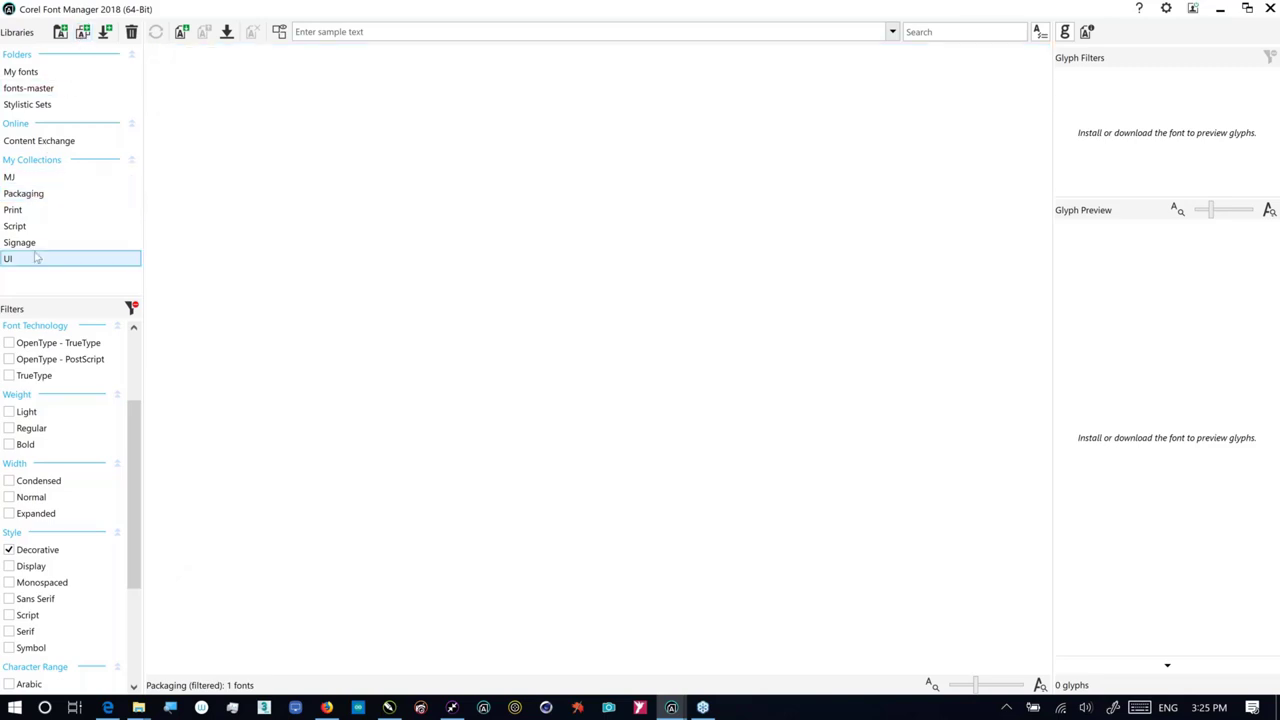
pyautogui.click(32, 182)
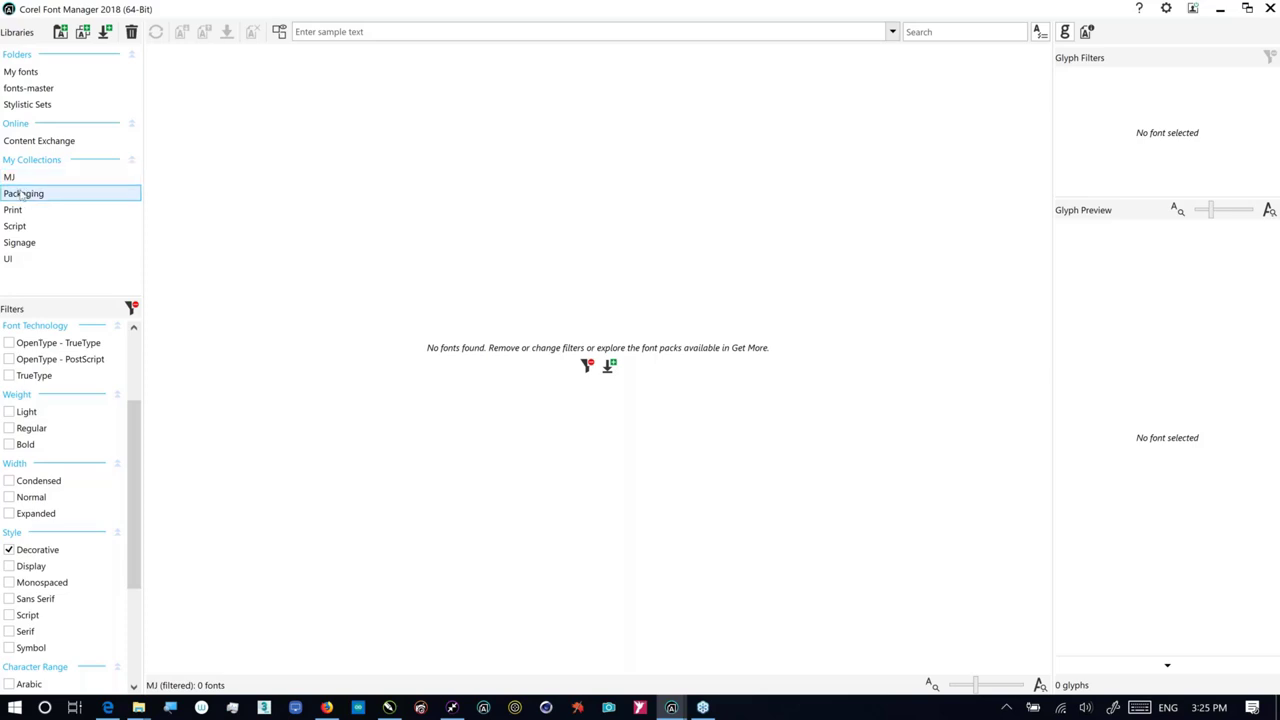
pyautogui.click(22, 195)
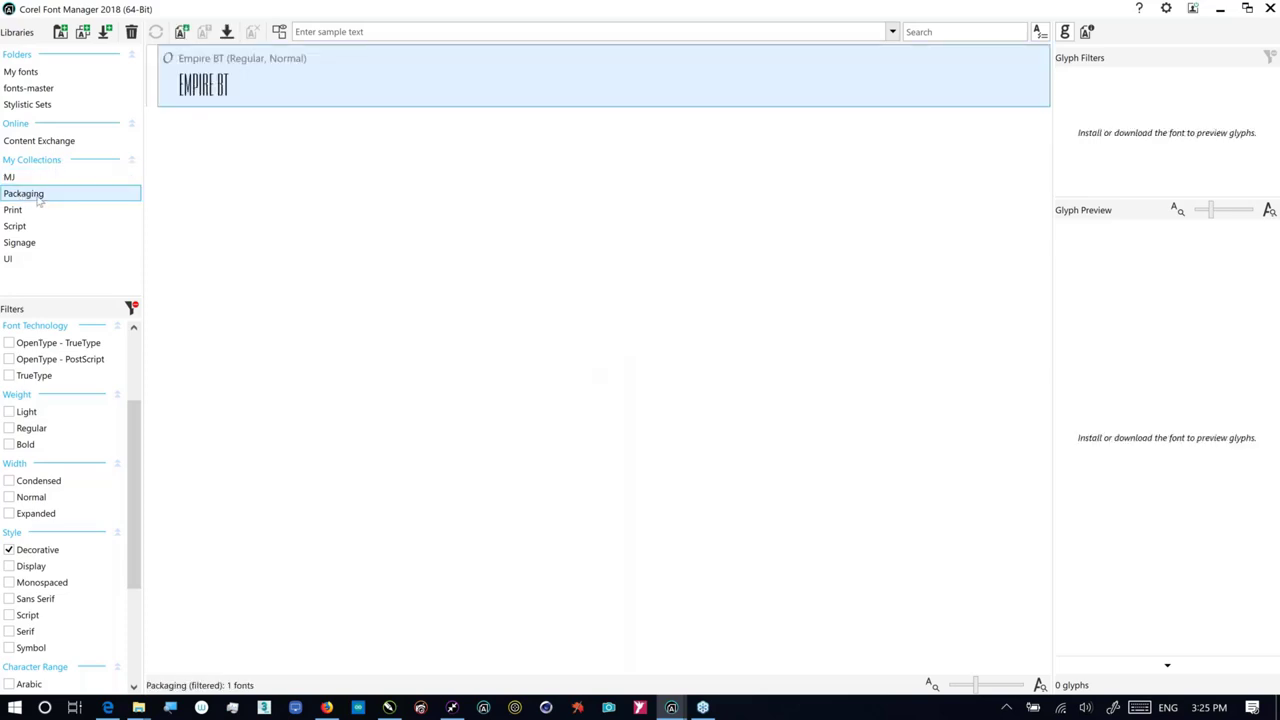
# Step: Return to the decorative Content Exchange fonts, then show the 6 decorative fonts in fonts-master
pyautogui.click(40, 141)
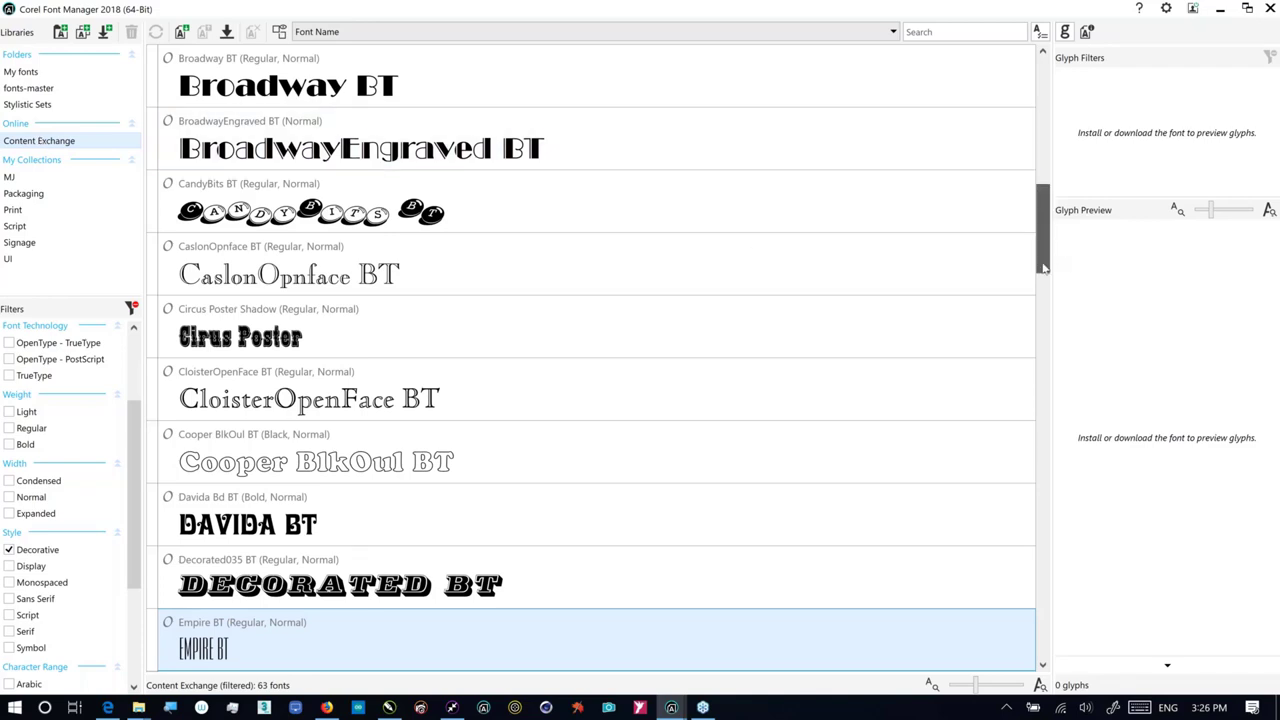
pyautogui.scroll(-6, 1040, 295)
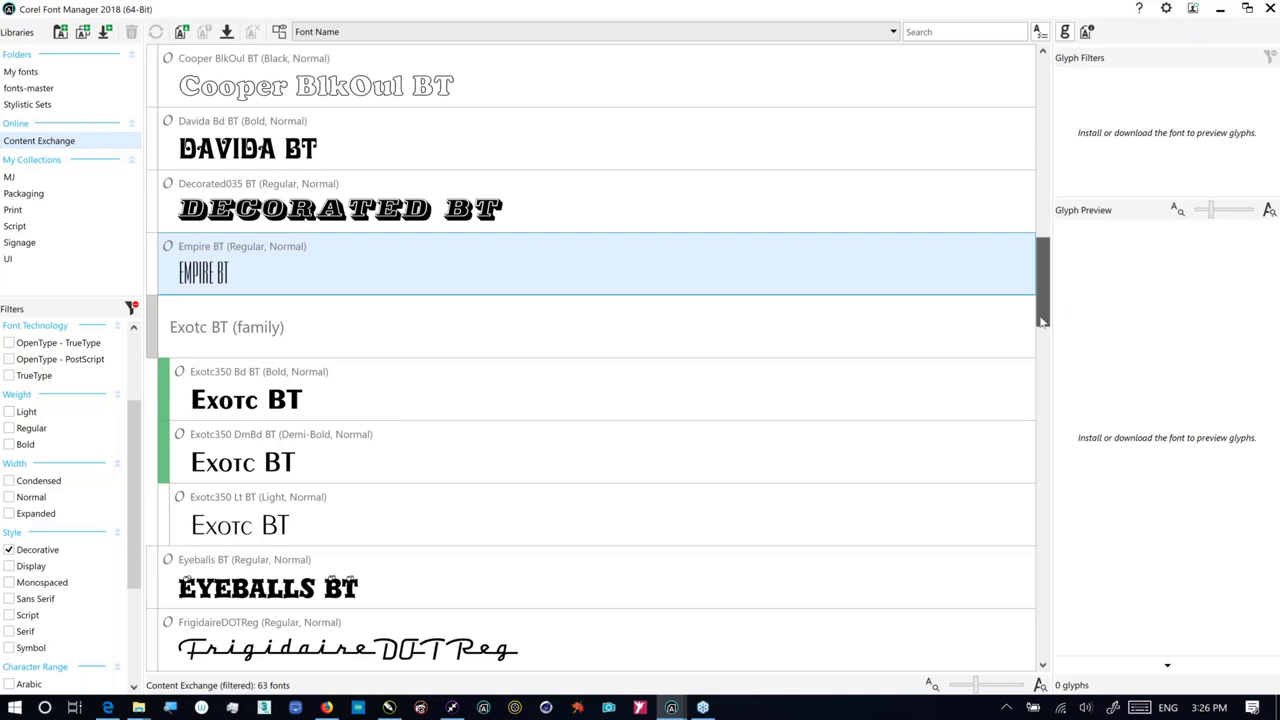
pyautogui.moveTo(1042, 322); pyautogui.dragTo(1039, 391)
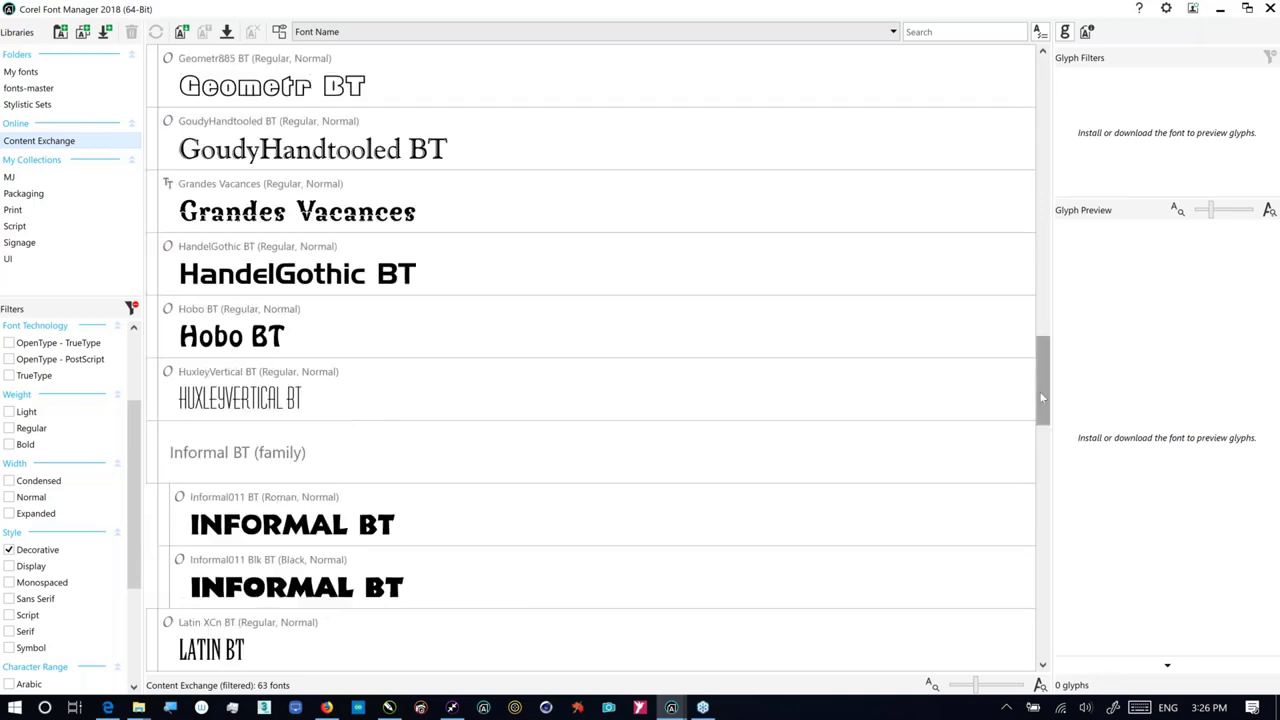
pyautogui.click(45, 89)
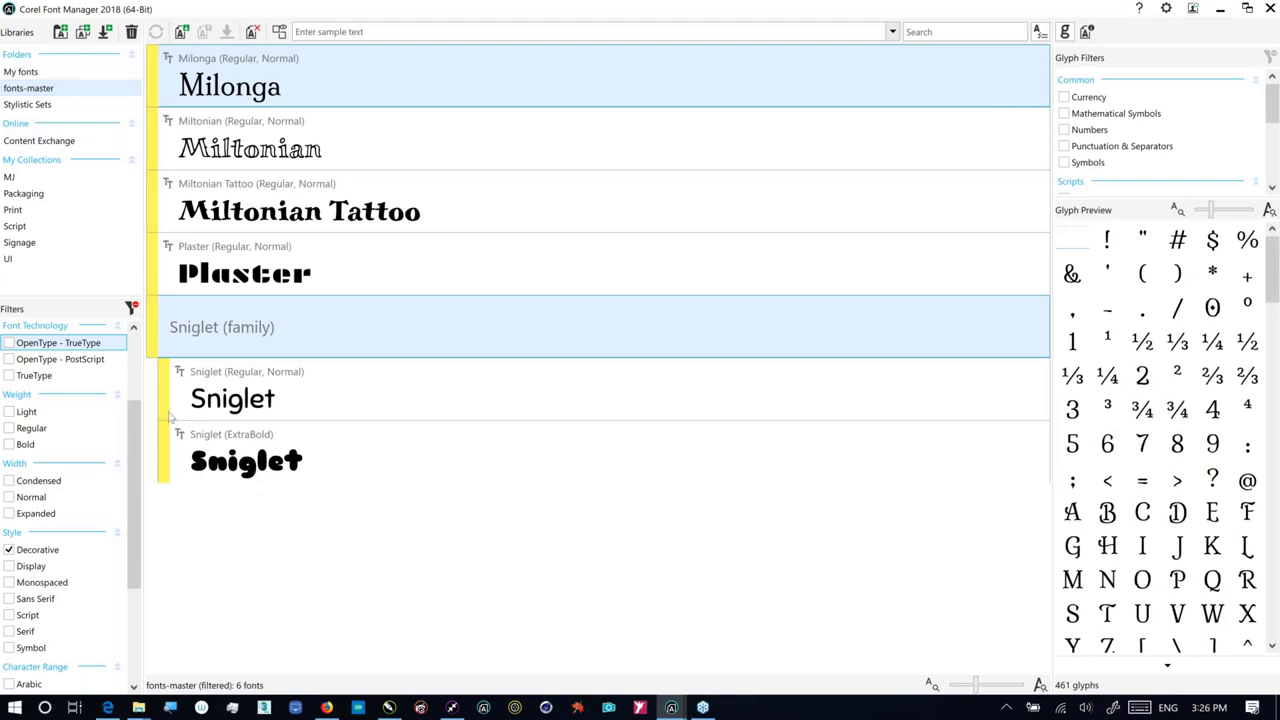
# Step: Add Sniglet ExtraBold to the Print collection
pyautogui.moveTo(172, 430); pyautogui.dragTo(77, 83)
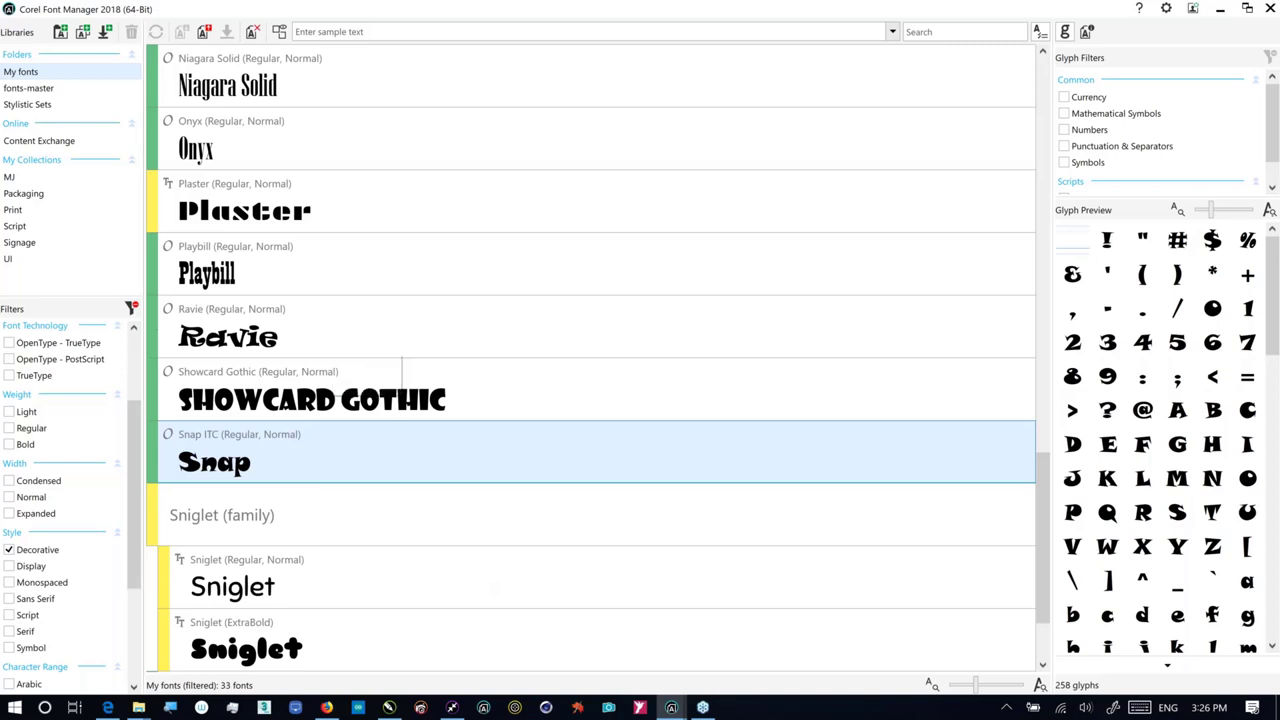
# Step: Replace the Decorative filter with Sans Serif style plus Normal and Expanded widths
pyautogui.click(12, 550)
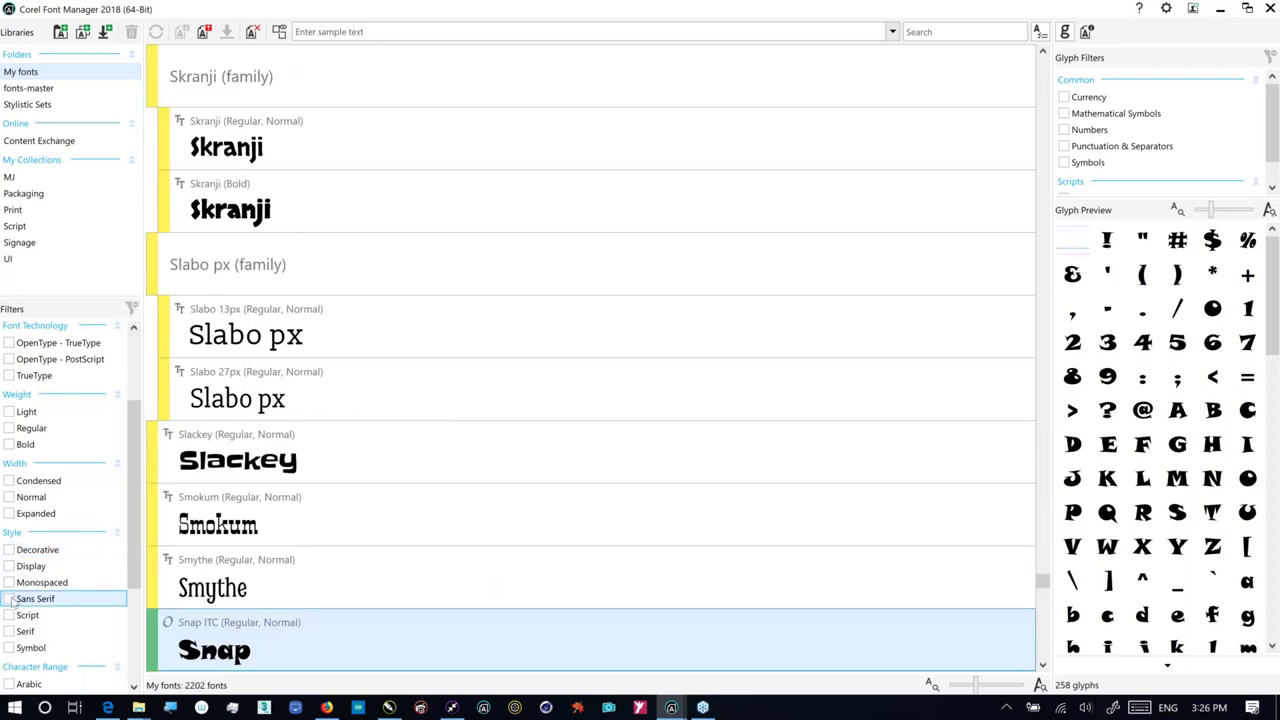
pyautogui.click(10, 598)
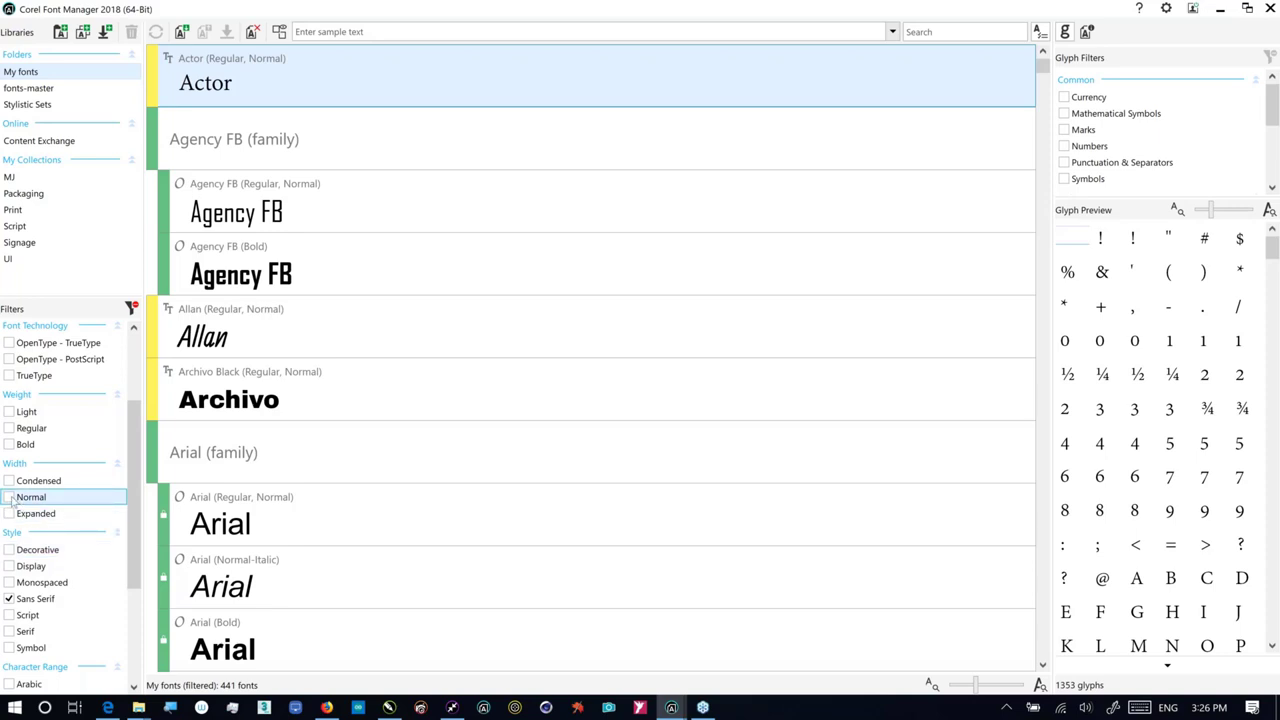
pyautogui.click(10, 497)
pyautogui.click(10, 513)
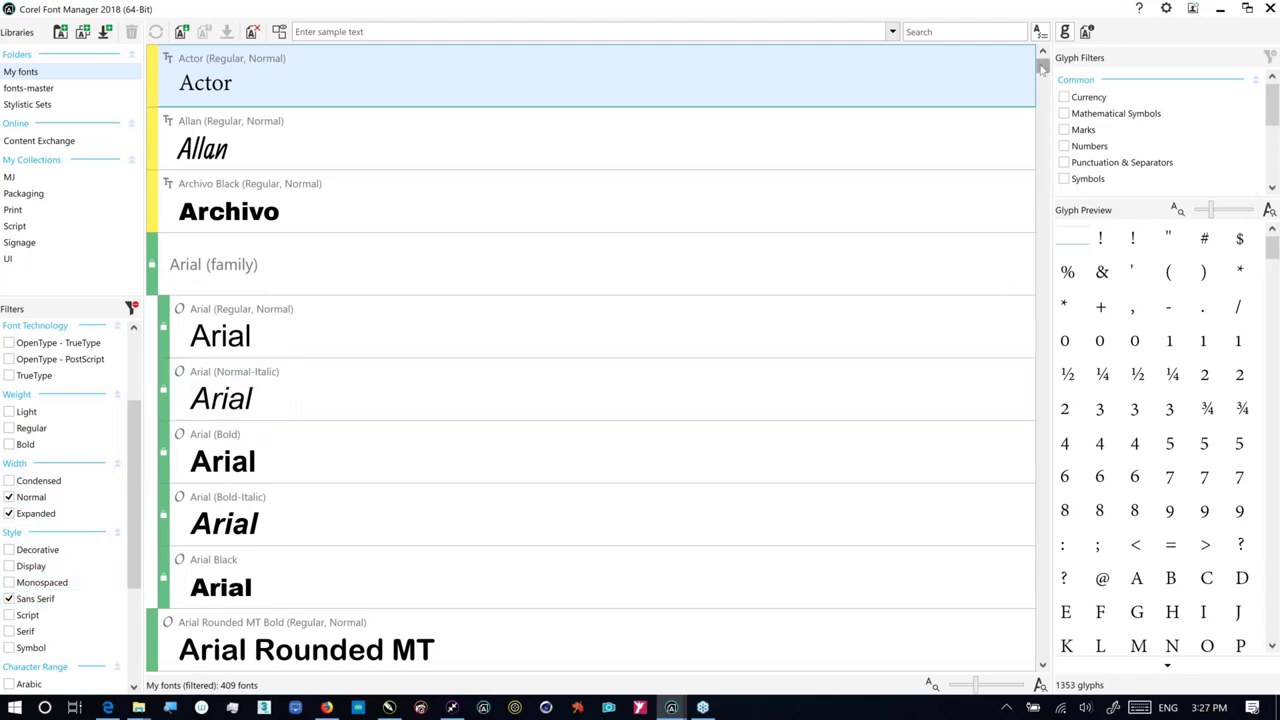
# Step: Add Arial Rounded MT and Arimo to the UI collection, then switch to CorelDRAW
pyautogui.scroll(-3, 1043, 70)
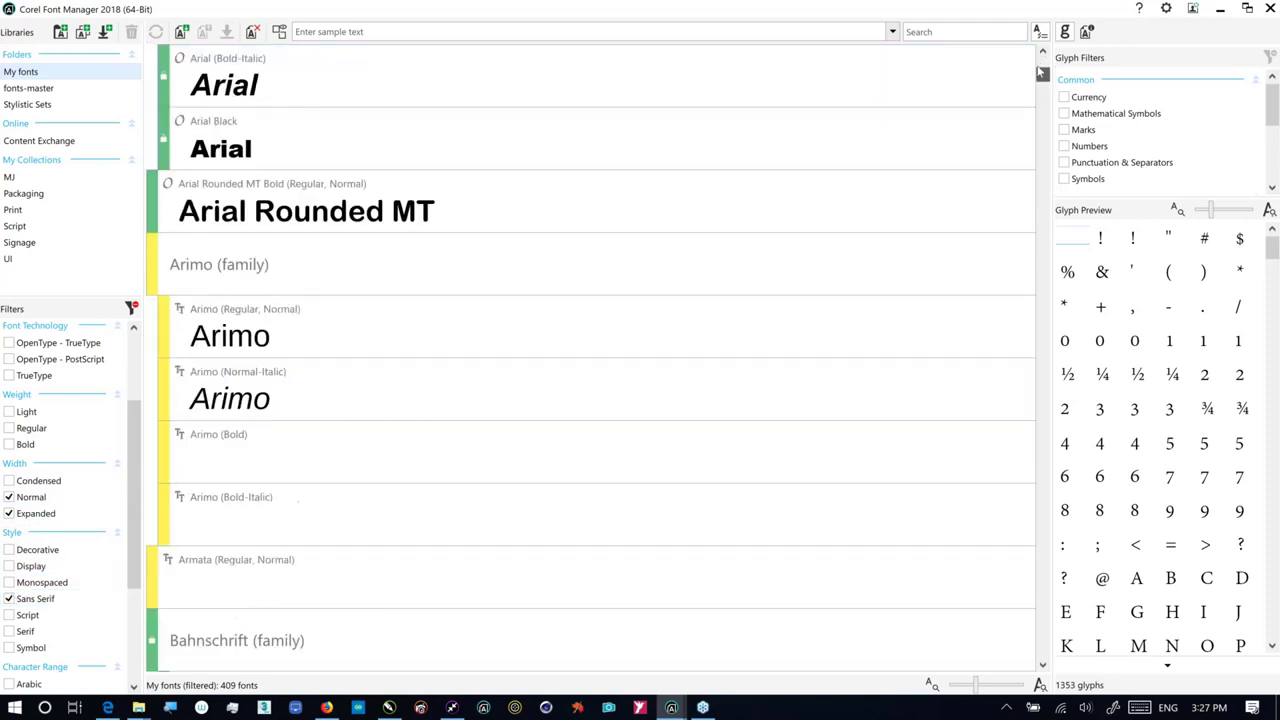
pyautogui.scroll(-1, 1043, 73)
pyautogui.scroll(3, 1043, 60)
pyautogui.scroll(-1, 1043, 57)
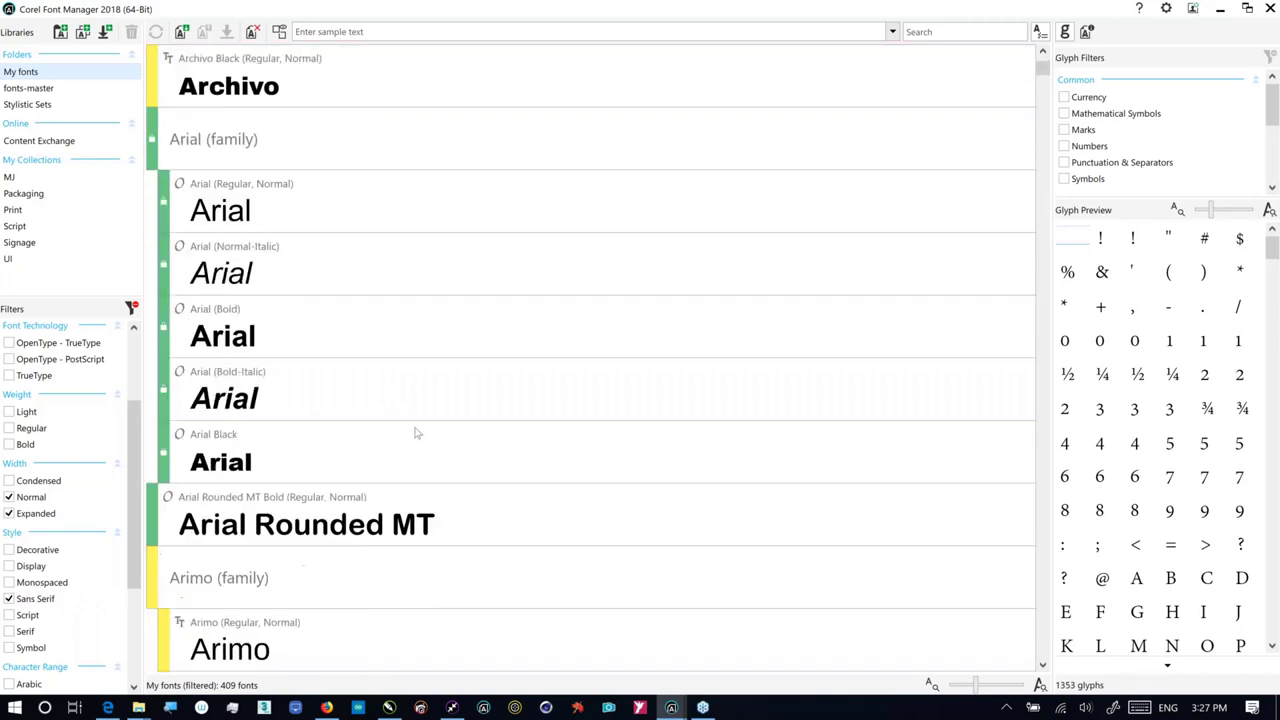
pyautogui.moveTo(300, 528); pyautogui.dragTo(27, 262)
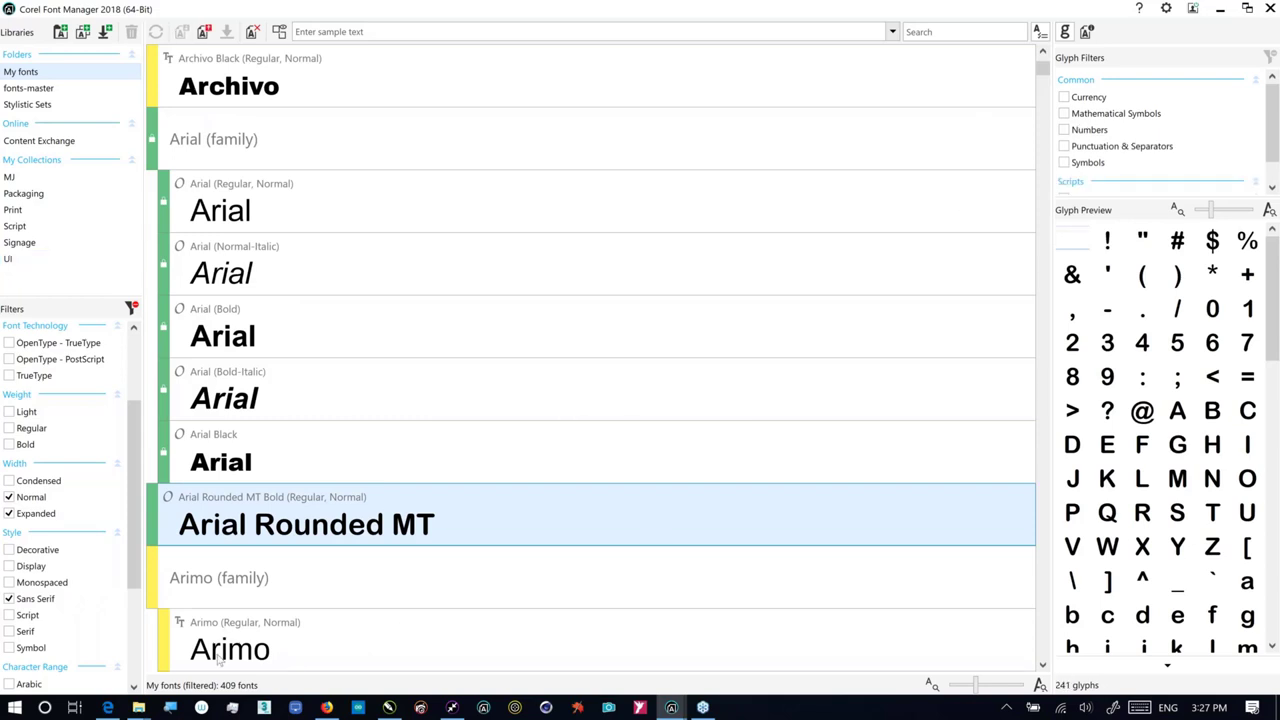
pyautogui.moveTo(230, 645); pyautogui.dragTo(40, 272)
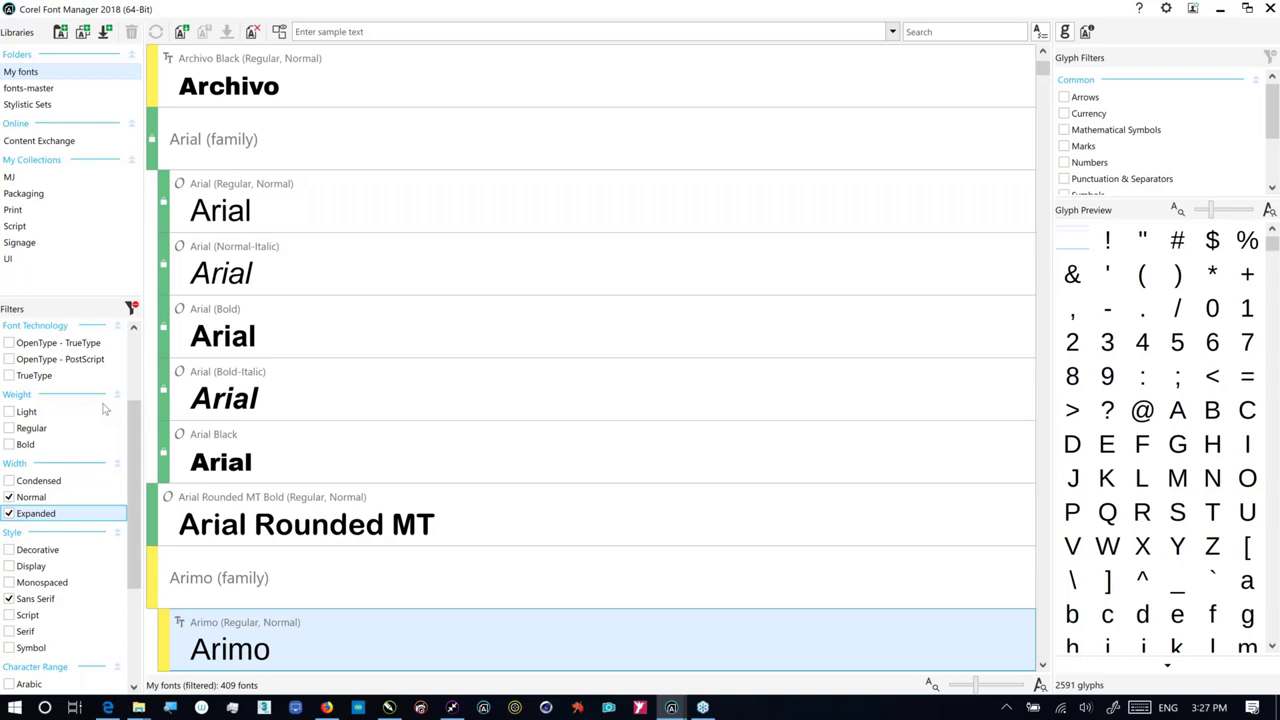
pyautogui.click(40, 428)
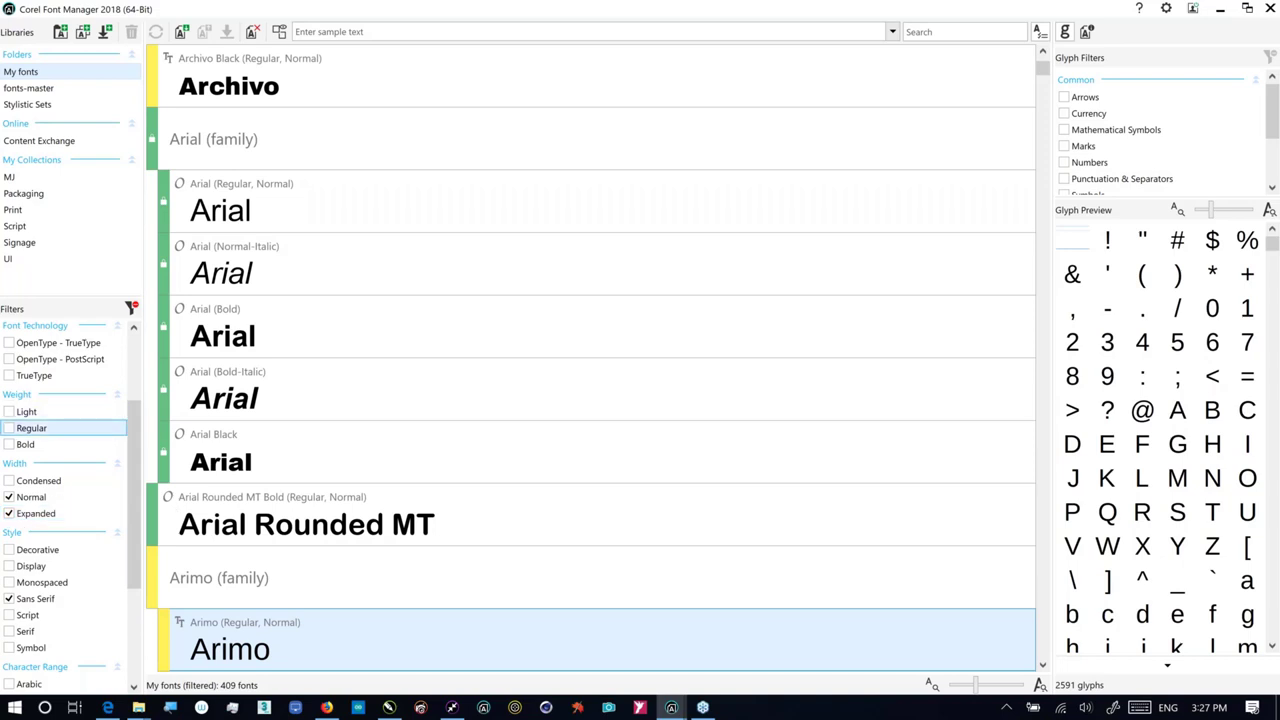
pyautogui.click(388, 708)
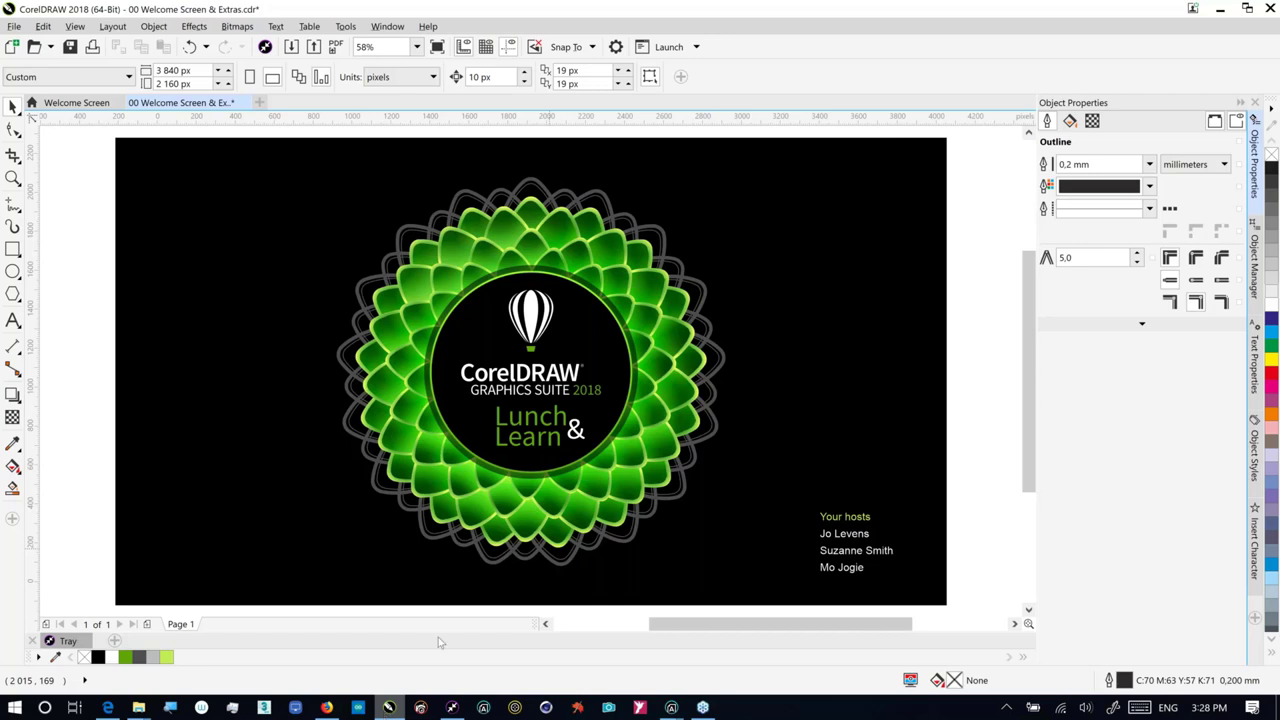
# Step: Close 00 Welcome Screen & Extras.cdr without saving and switch to Corel CONNECT
pyautogui.click(242, 103)
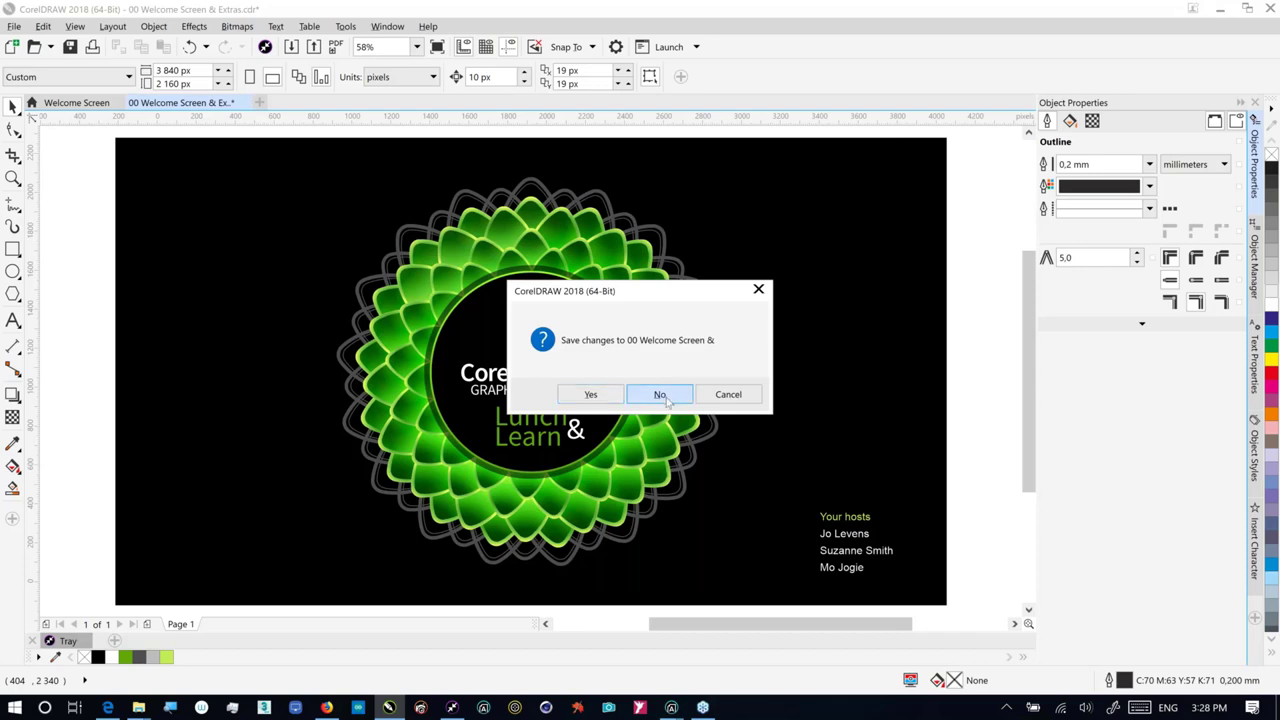
pyautogui.click(660, 395)
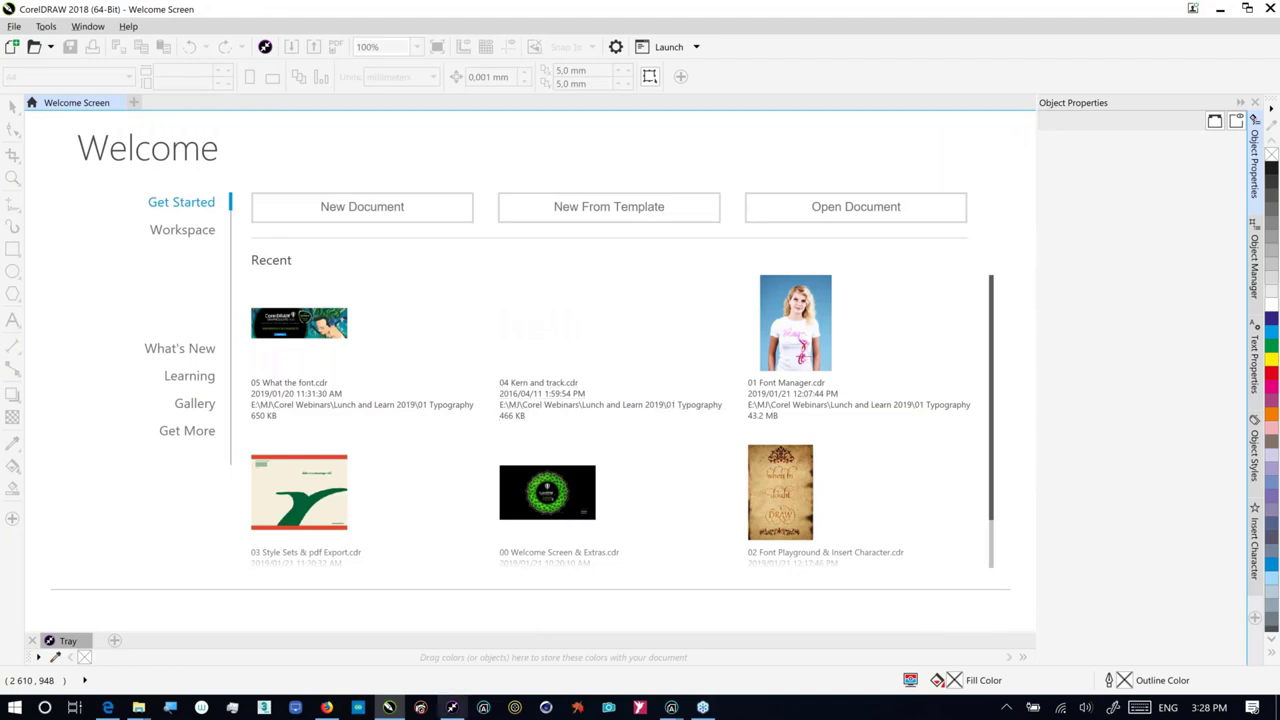
pyautogui.click(451, 708)
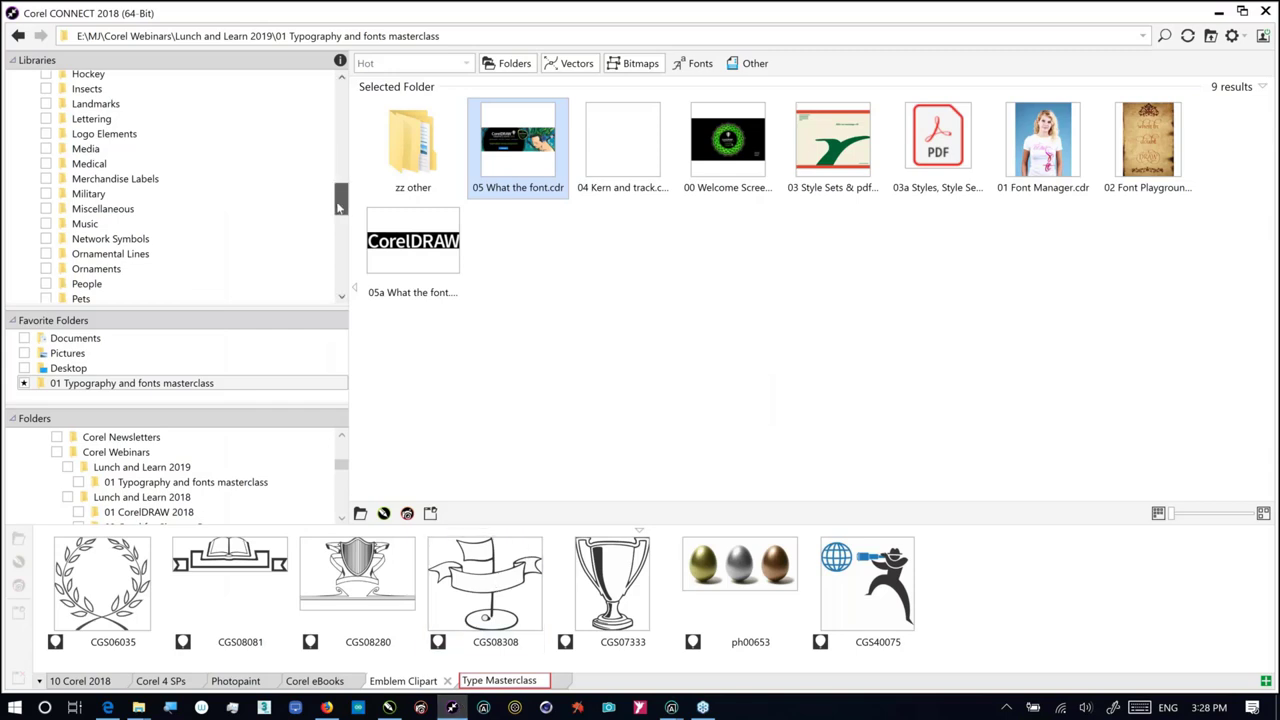
# Step: Try the Fonts, Bitmaps and Vectors filters, then show the 978-font Content Exchange Fonts library
pyautogui.moveTo(338, 207); pyautogui.dragTo(338, 90)
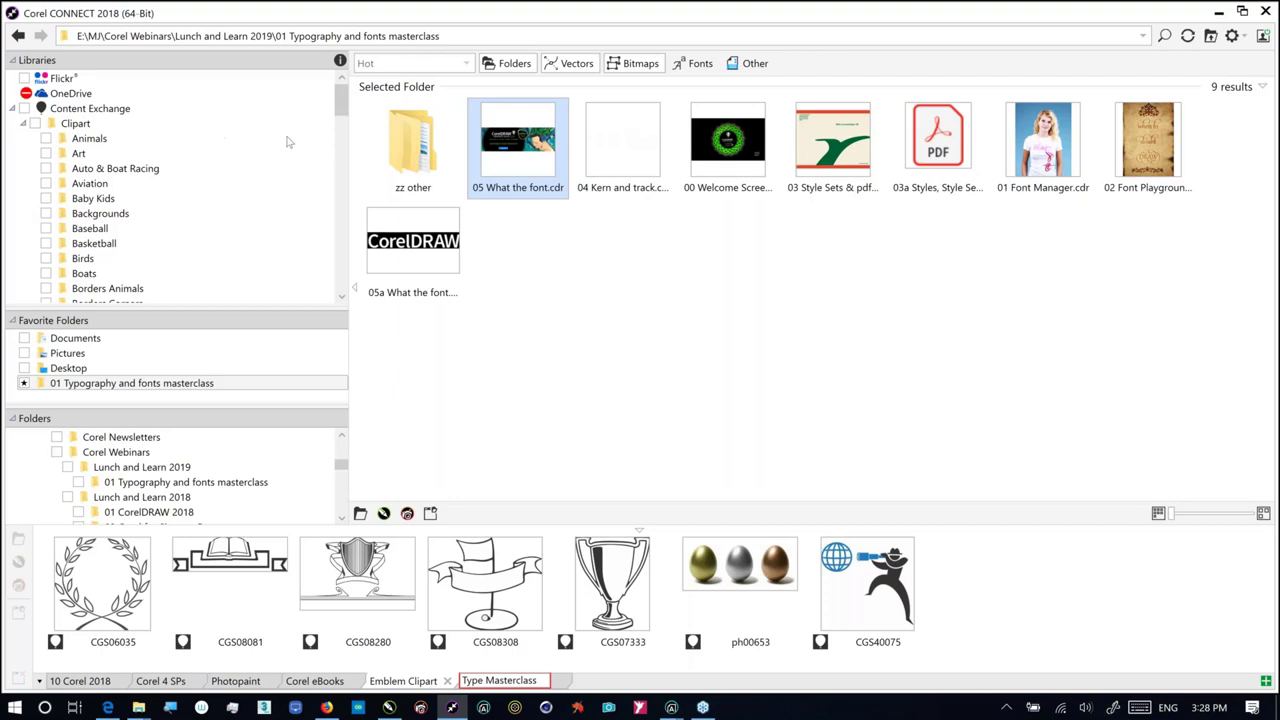
pyautogui.click(695, 63)
pyautogui.click(645, 63)
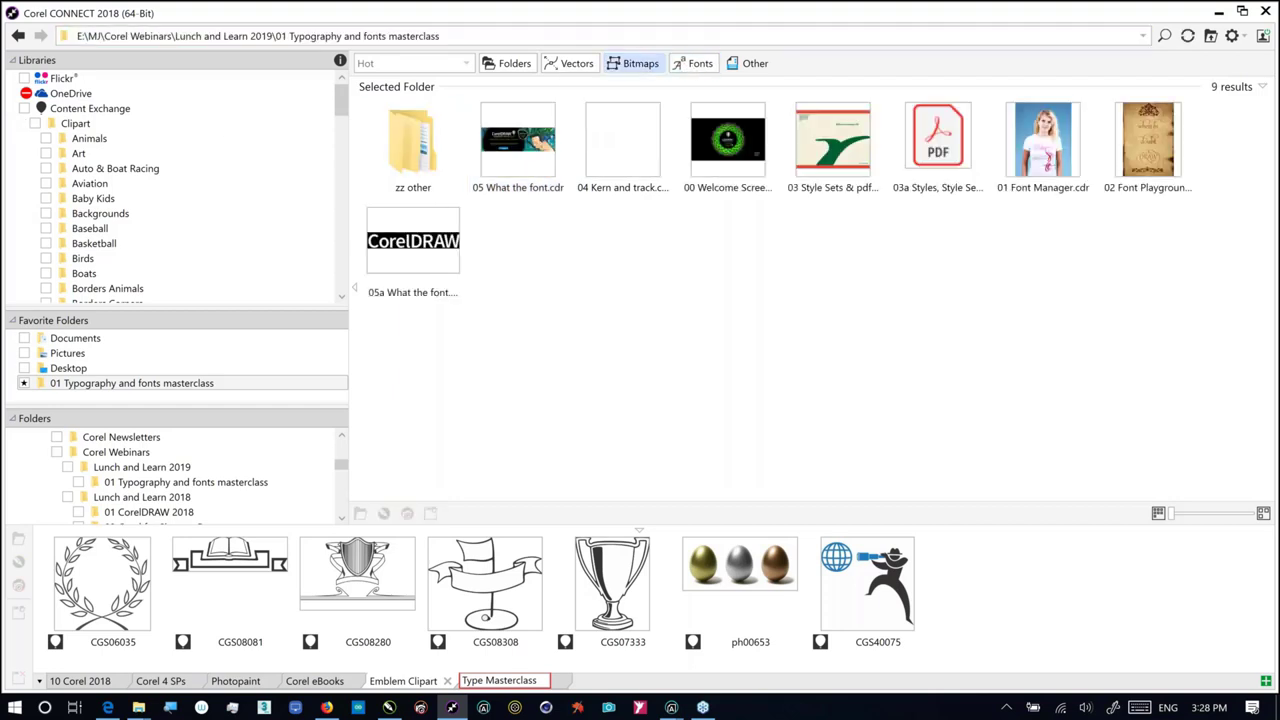
pyautogui.click(570, 66)
pyautogui.click(570, 66)
pyautogui.moveTo(341, 107); pyautogui.dragTo(340, 276)
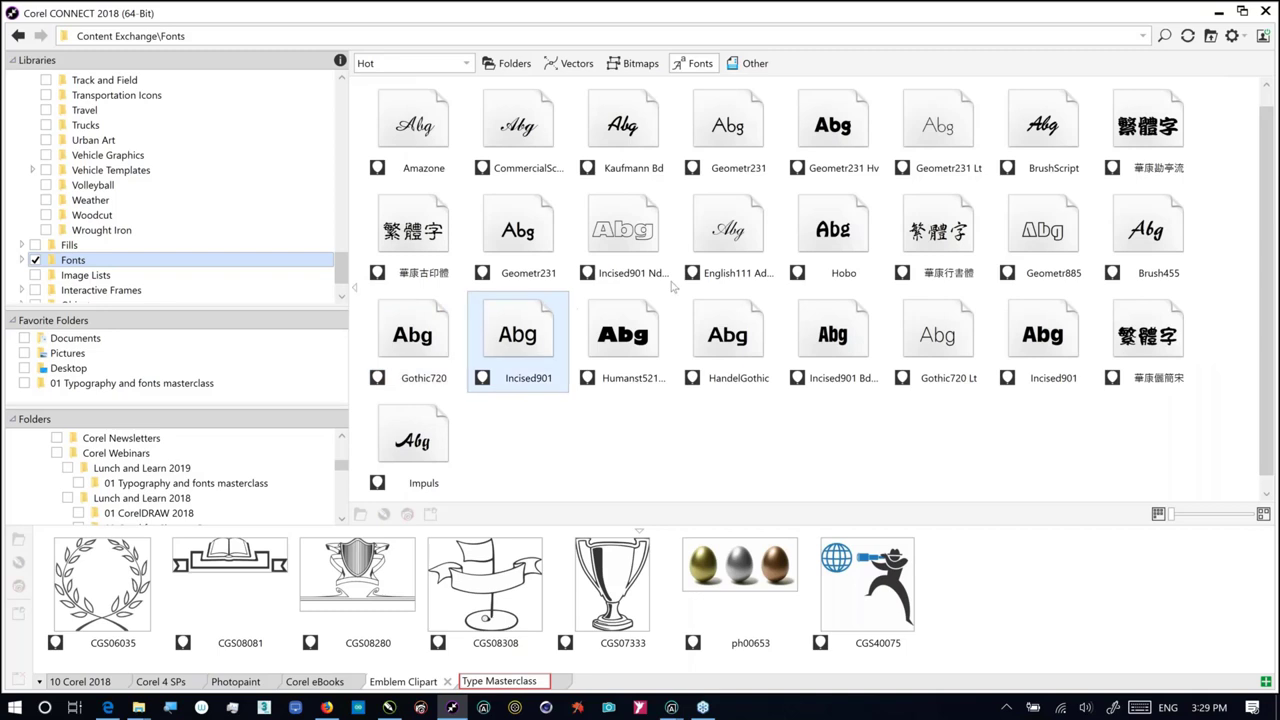
# Step: Preview the English111 Adagio font sample, then return to CorelDRAW's Welcome Screen
pyautogui.moveTo(717, 262)
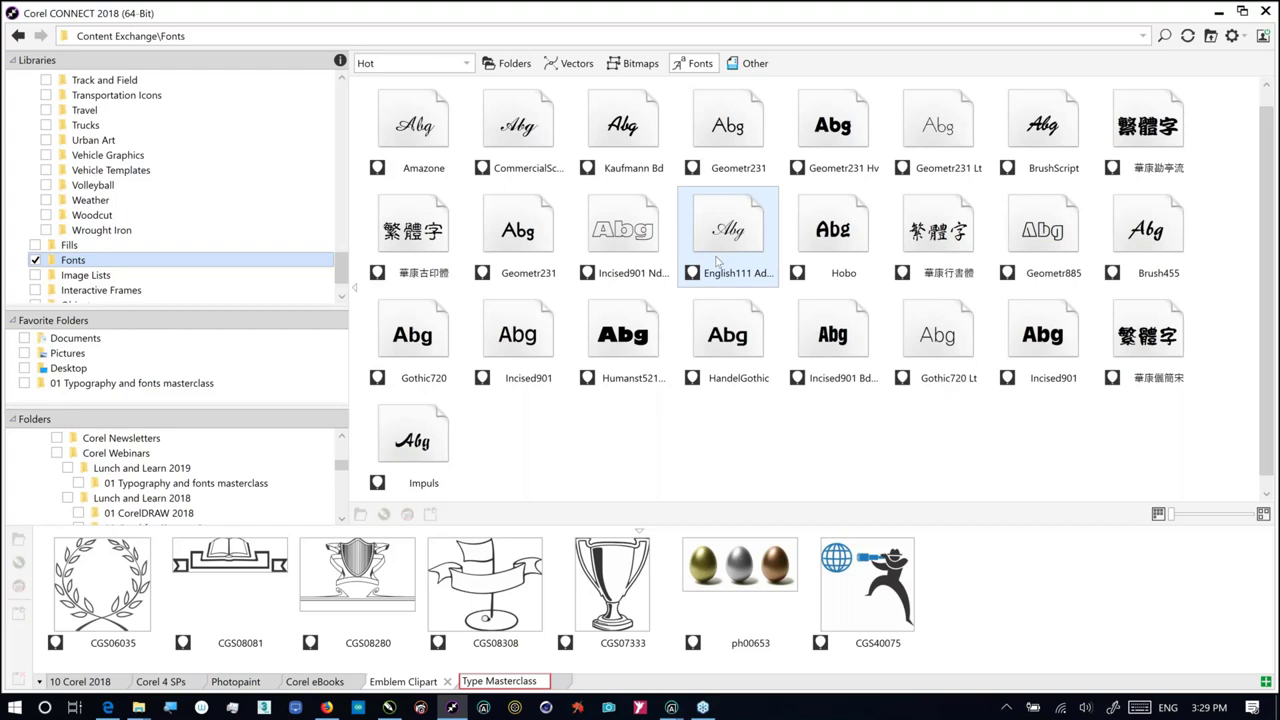
pyautogui.hotkey('alt', 'Tab')
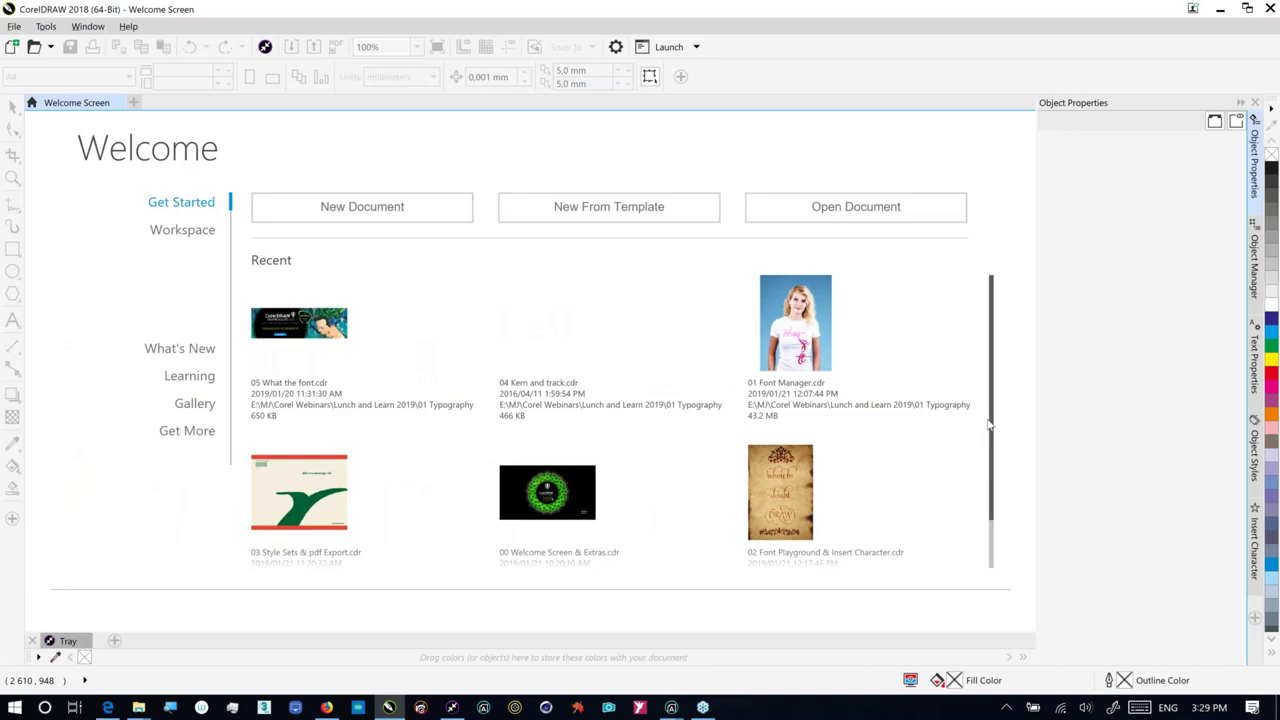
# Step: From the 01 Typography and fonts masterclass favorite in CONNECT, open 01 Font Manager.cdr in CorelDRAW
pyautogui.hotkey('alt', 'Tab')
pyautogui.click(138, 386)
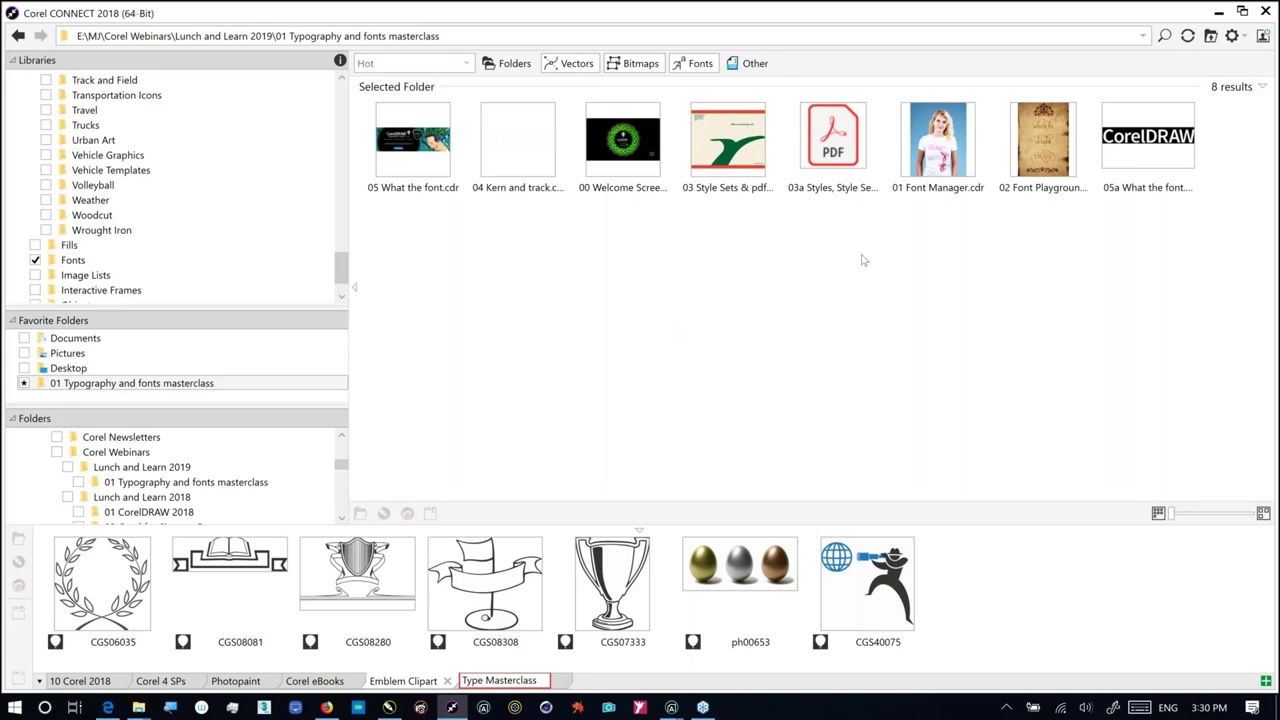
pyautogui.click(930, 168)
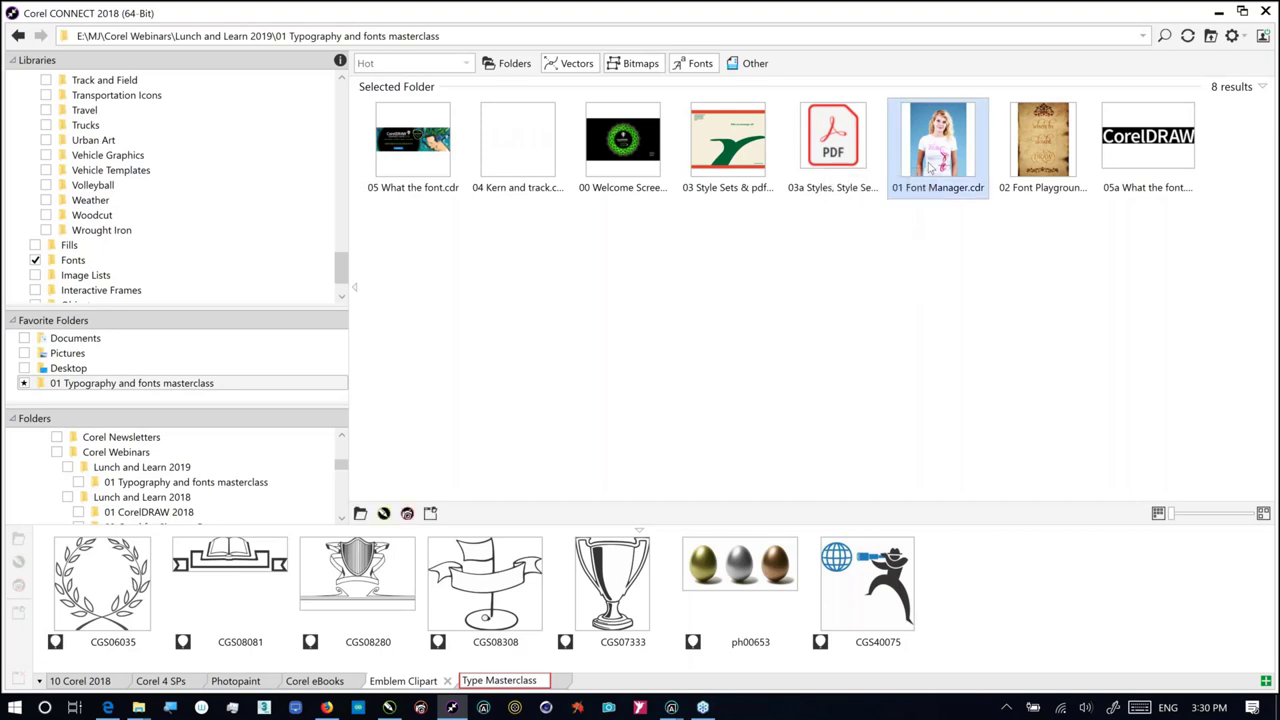
pyautogui.doubleClick(930, 168)
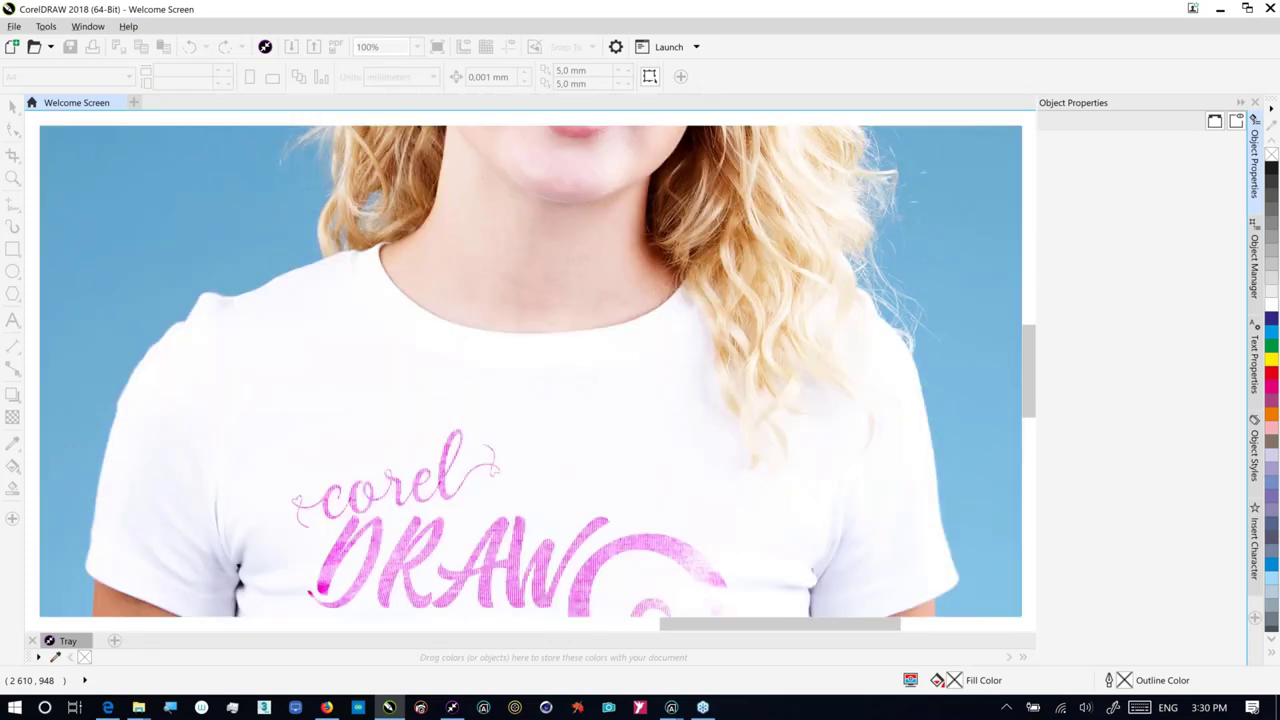
# Step: Pick the Zoom tool for the t-shirt page and launch Corel Font Manager from the taskbar
pyautogui.click(75, 26)
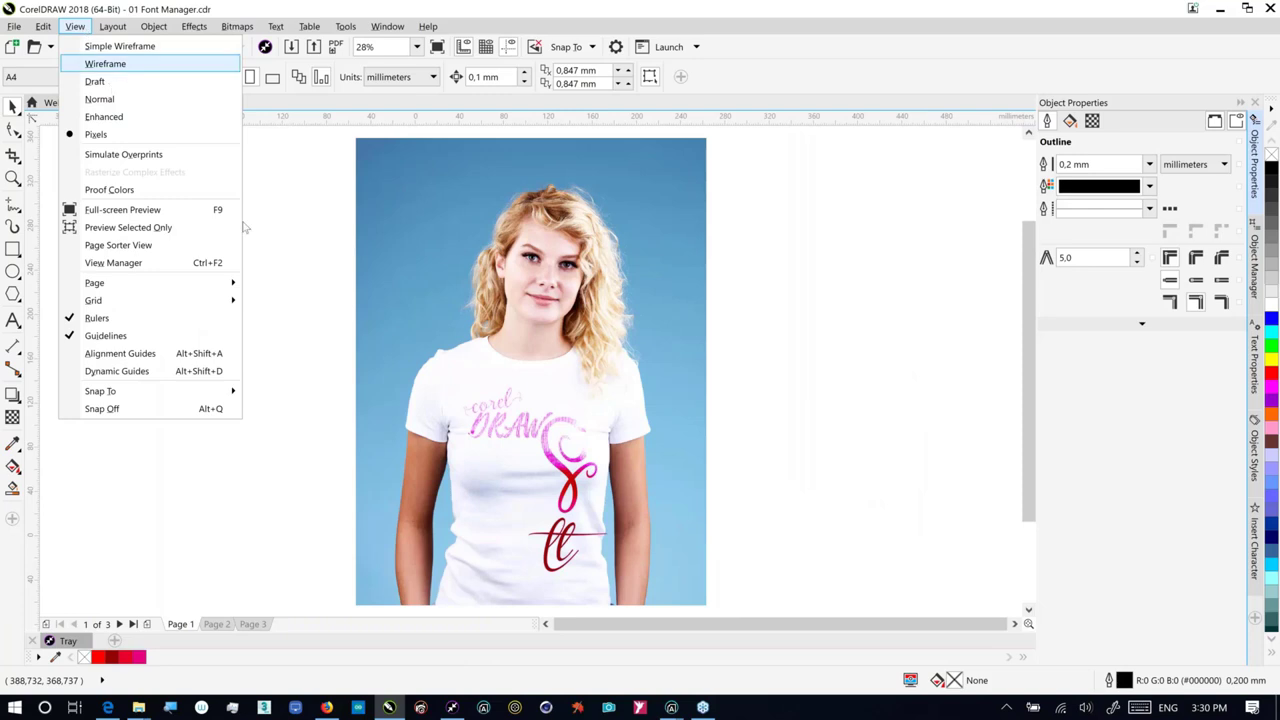
pyautogui.click(196, 187)
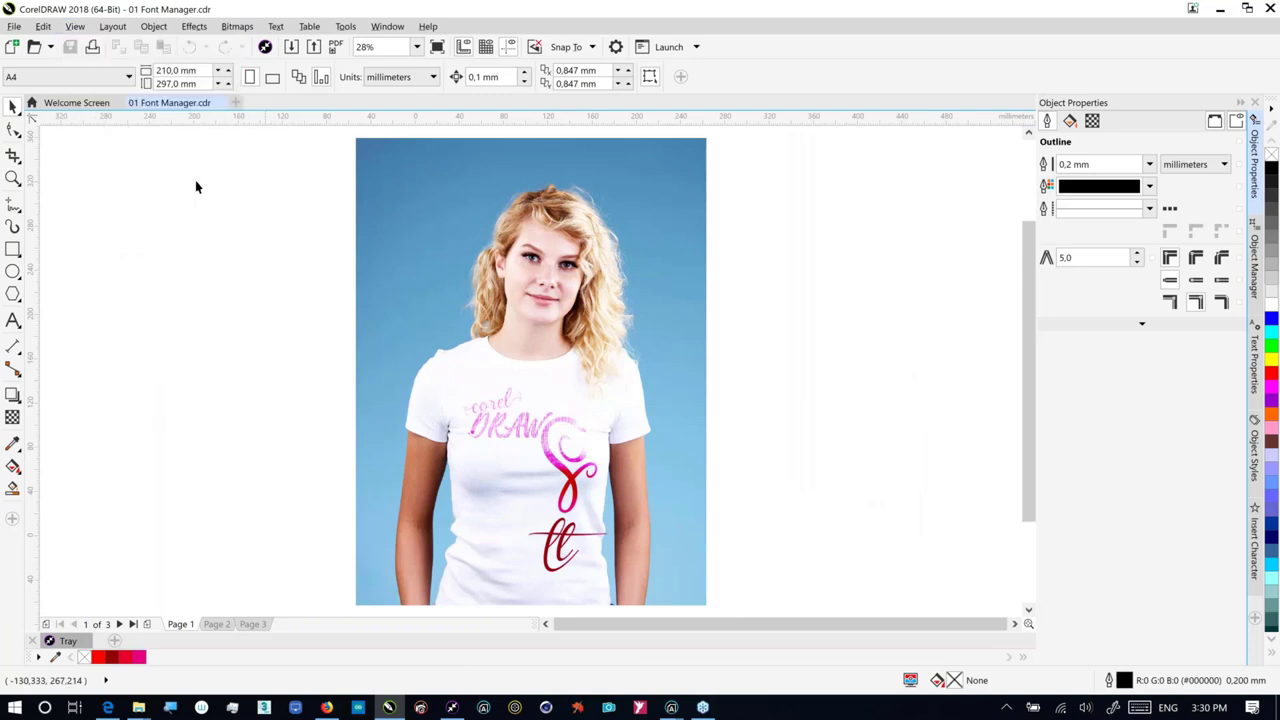
pyautogui.click(13, 178)
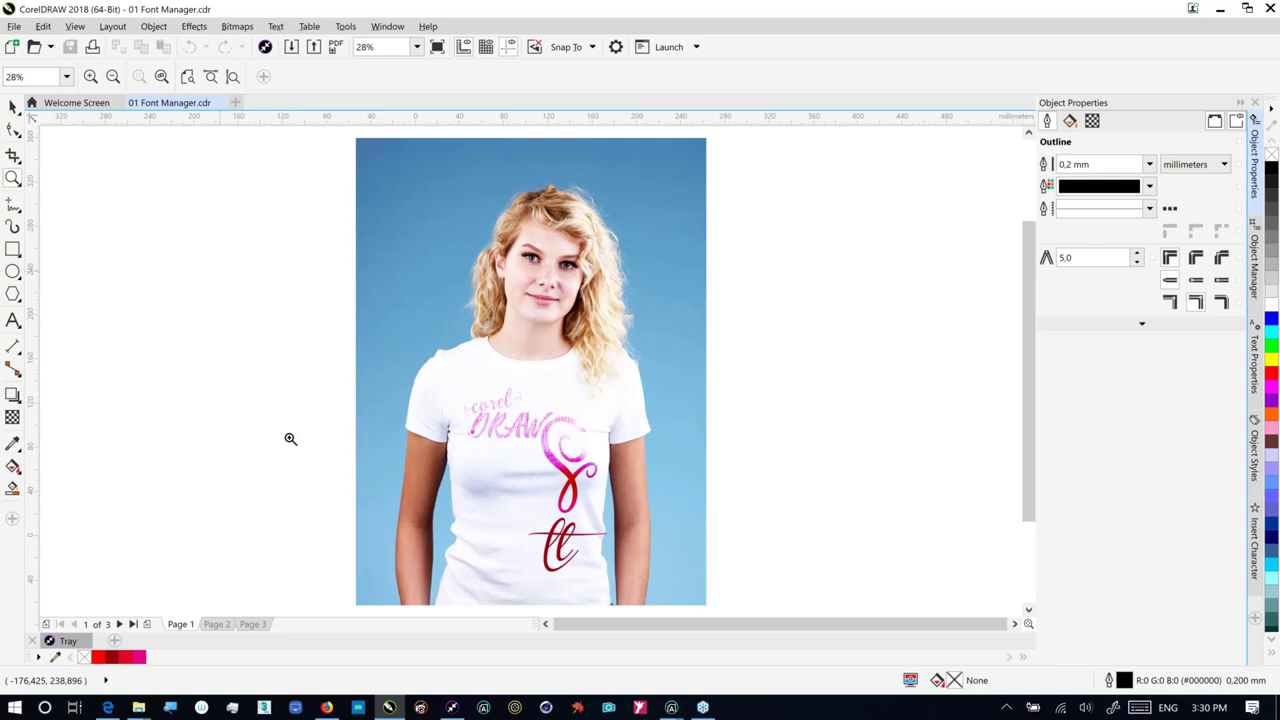
pyautogui.click(484, 708)
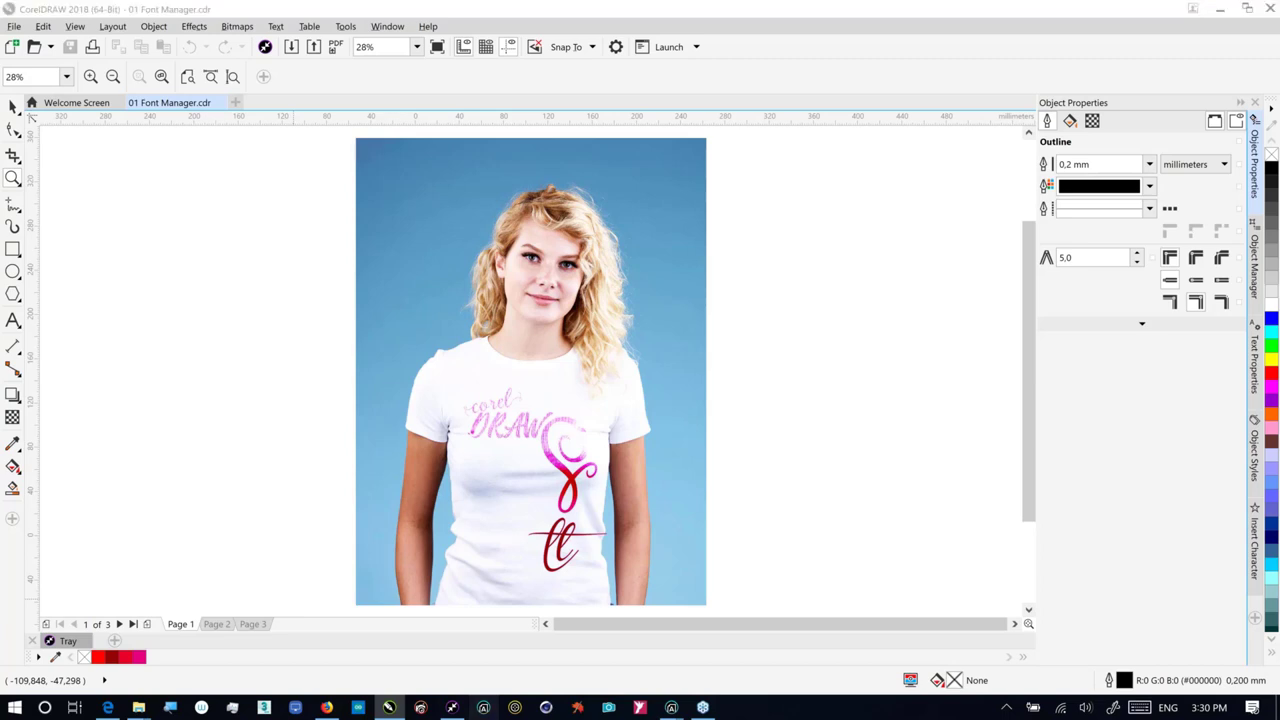
pyautogui.hotkey('alt', 'Tab')
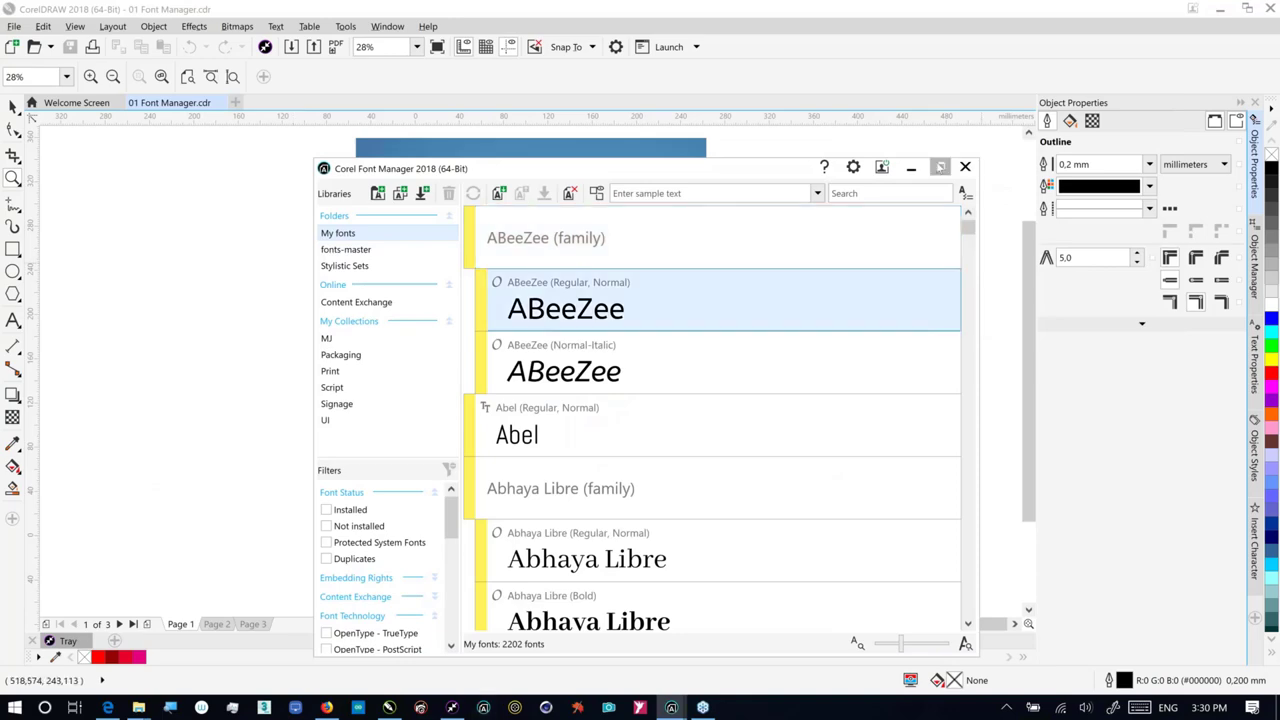
# Step: Maximize Font Manager, scroll its Filters to Style and Character Range, then minimize it
pyautogui.click(940, 166)
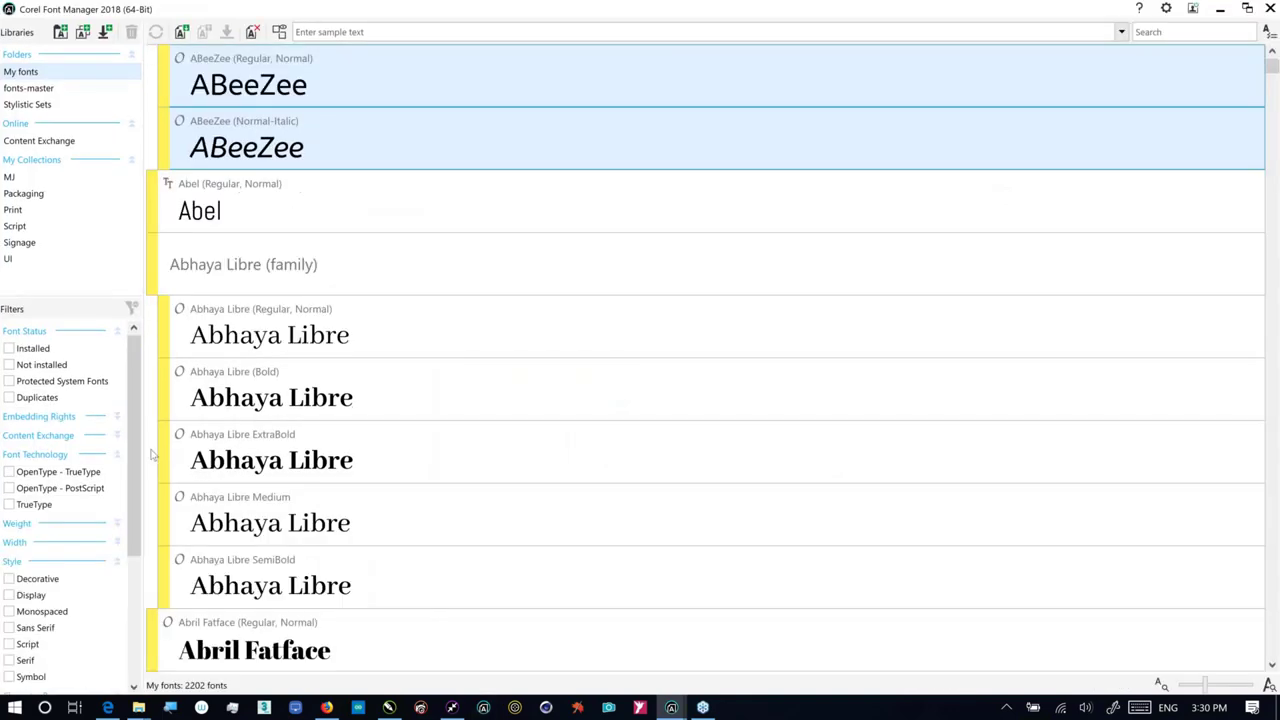
pyautogui.scroll(-3, 126, 538)
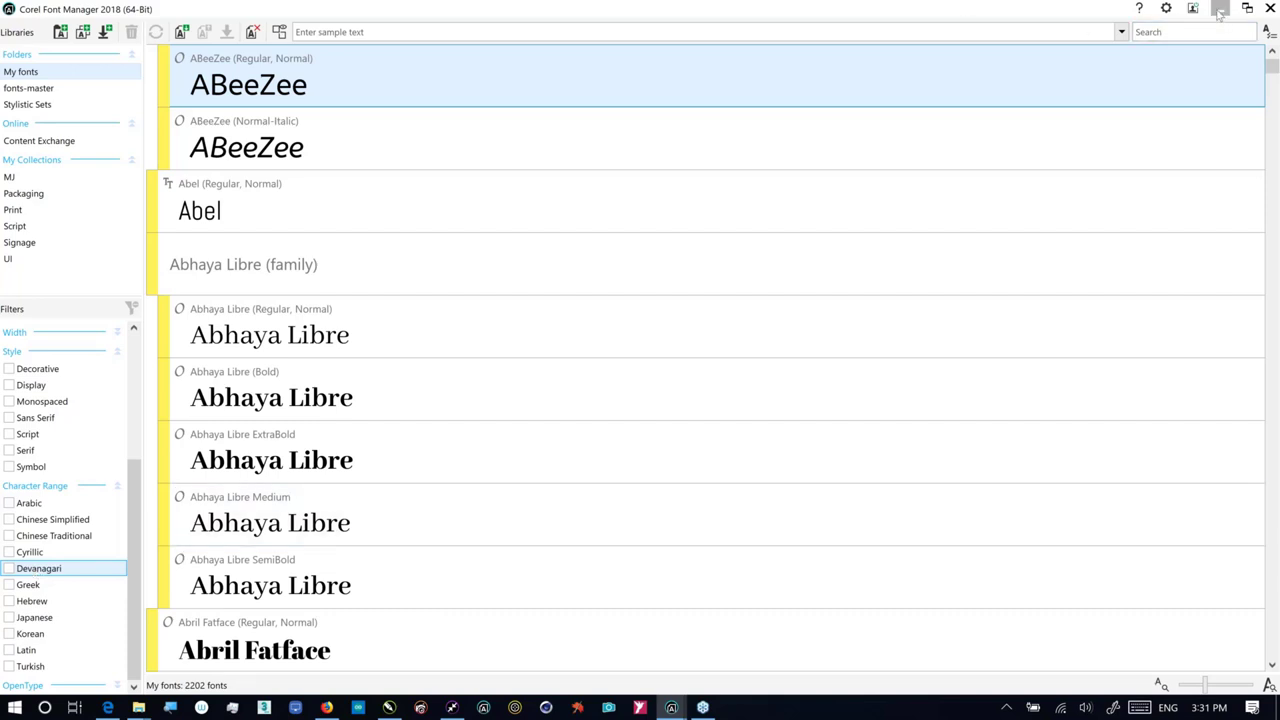
pyautogui.click(1220, 9)
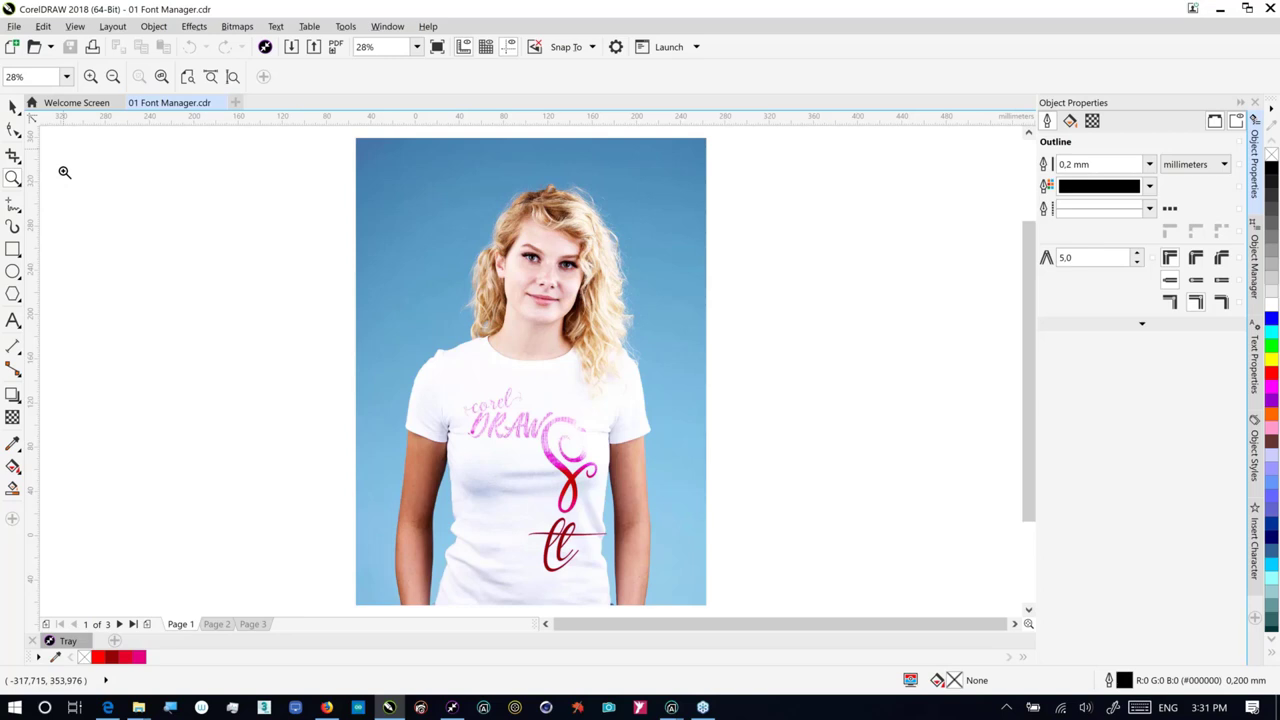
# Step: Select the corel text on the T-shirt and pick the Transparency tool
pyautogui.click(13, 106)
pyautogui.click(505, 410)
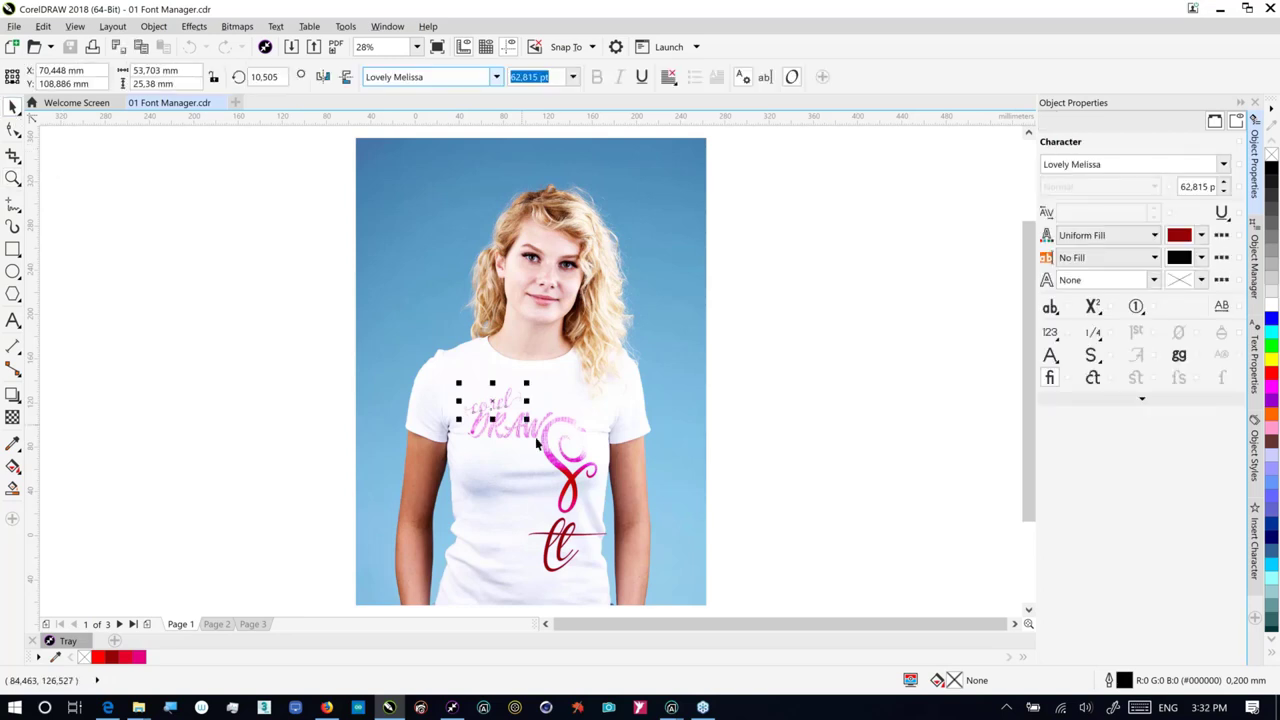
pyautogui.click(12, 417)
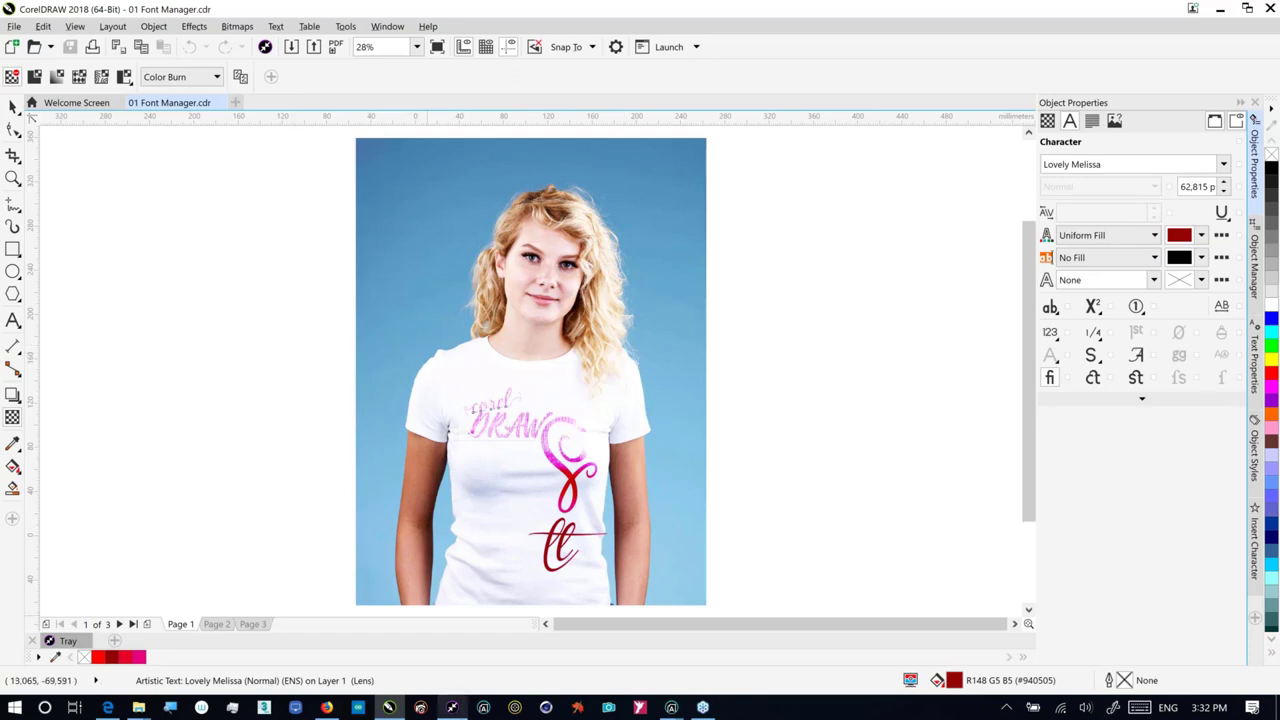
# Step: Come back from CONNECT to the CorelDRAW document and show the list of available dockers
pyautogui.click(565, 630)
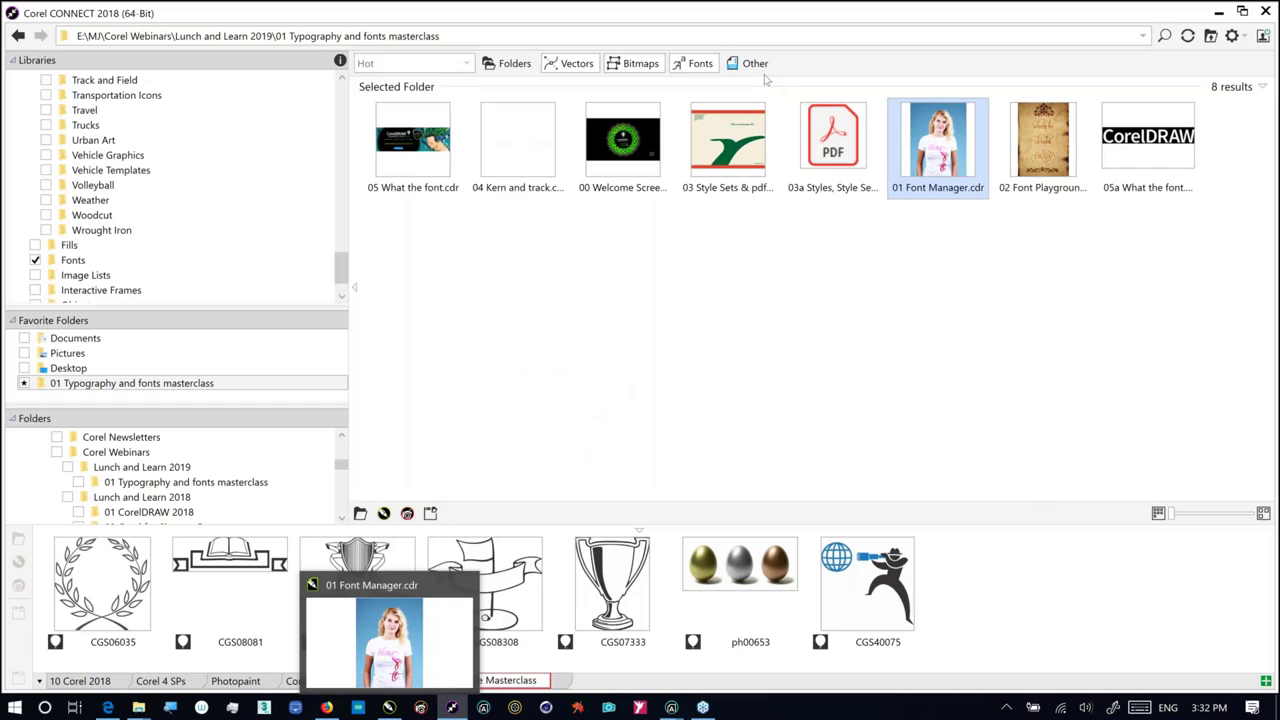
pyautogui.hotkey('alt', 'Tab')
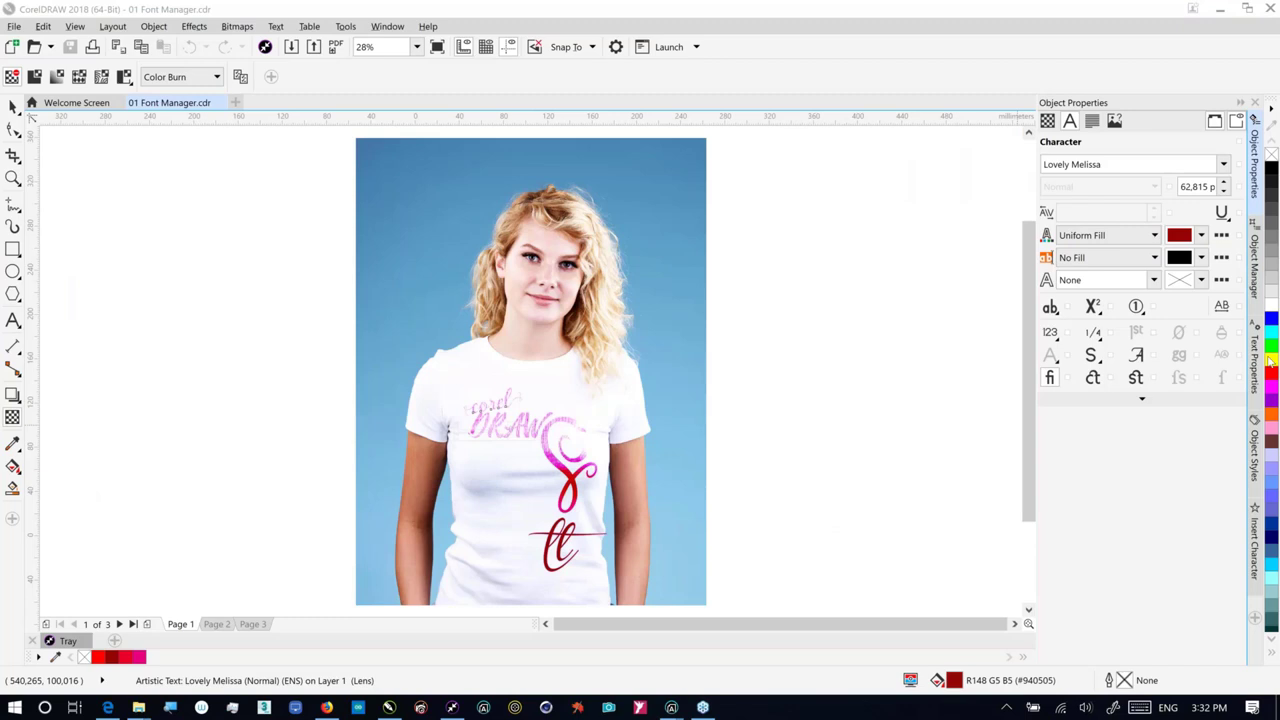
pyautogui.click(1255, 618)
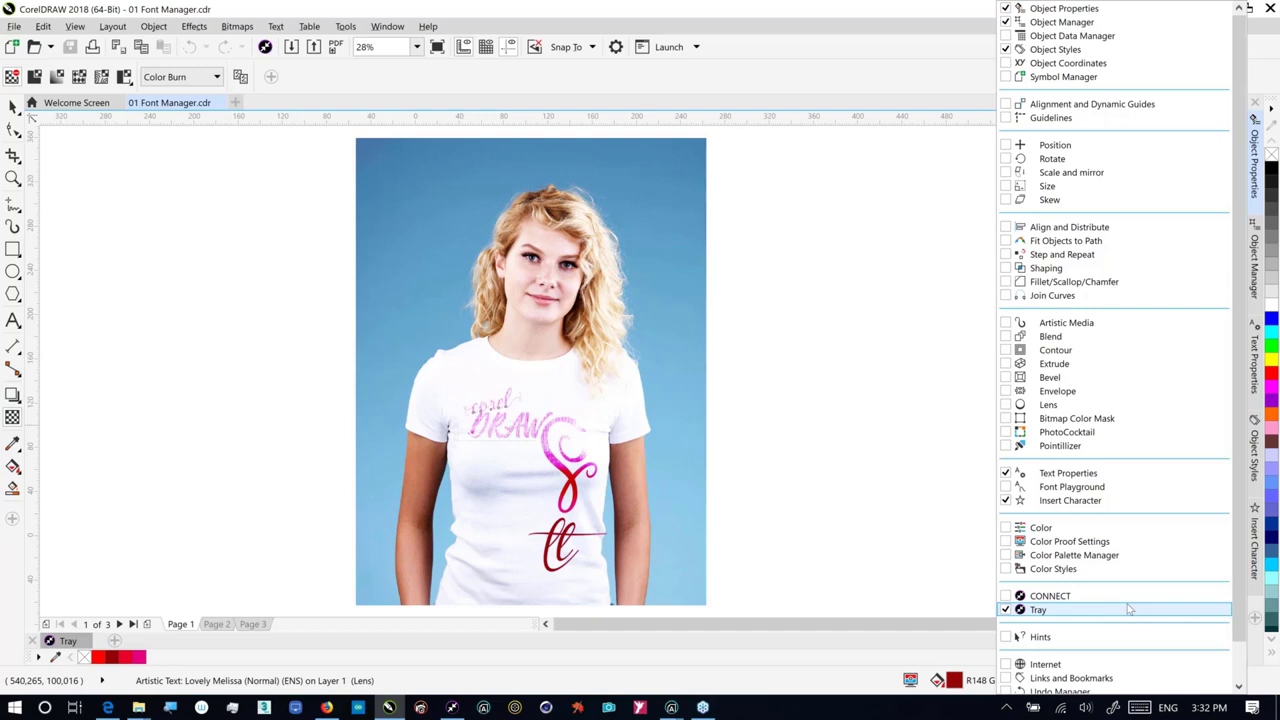
# Step: Close the docker list, then show and hide the clipart Tray
pyautogui.click(805, 539)
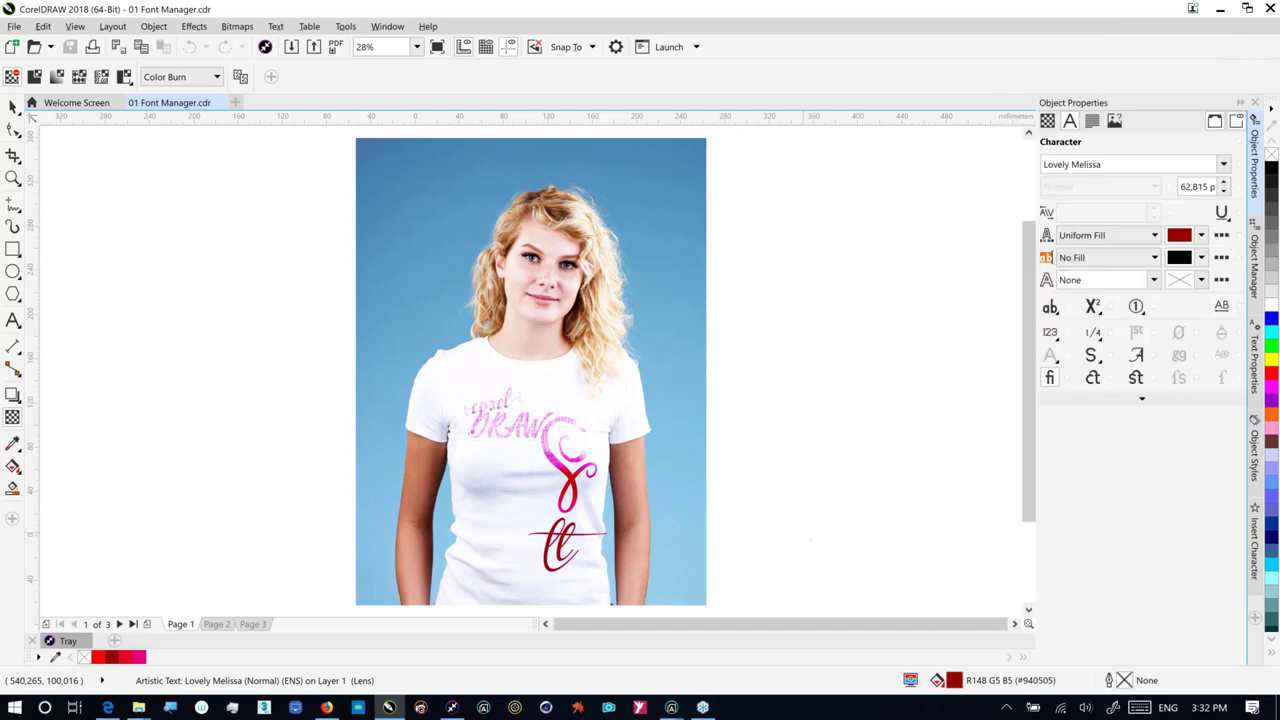
pyautogui.click(66, 643)
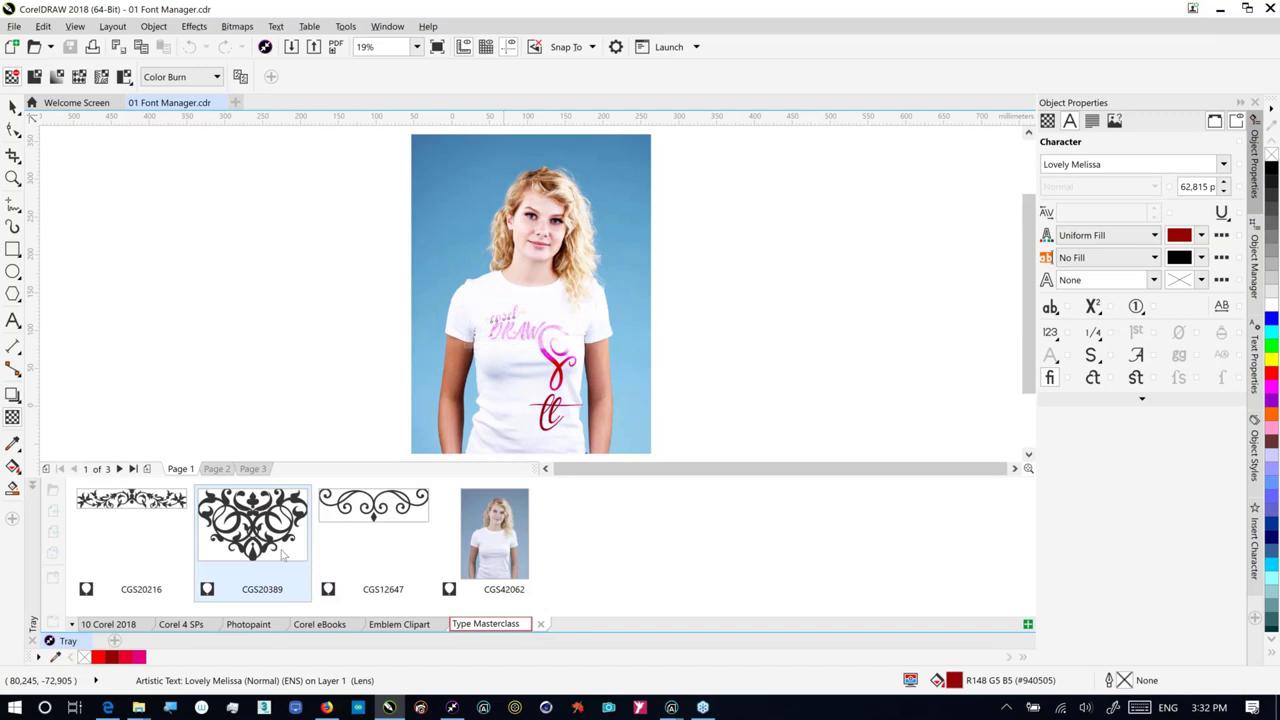
pyautogui.moveTo(283, 556); pyautogui.dragTo(280, 560)
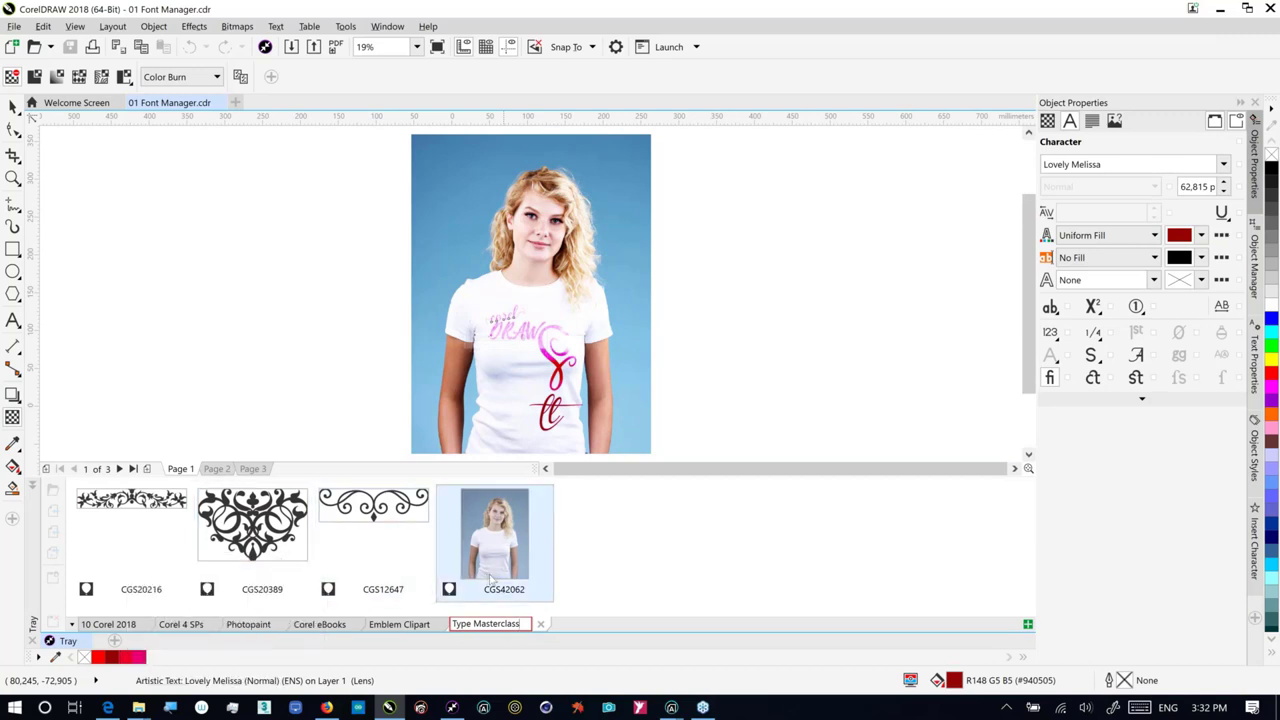
pyautogui.moveTo(490, 578)
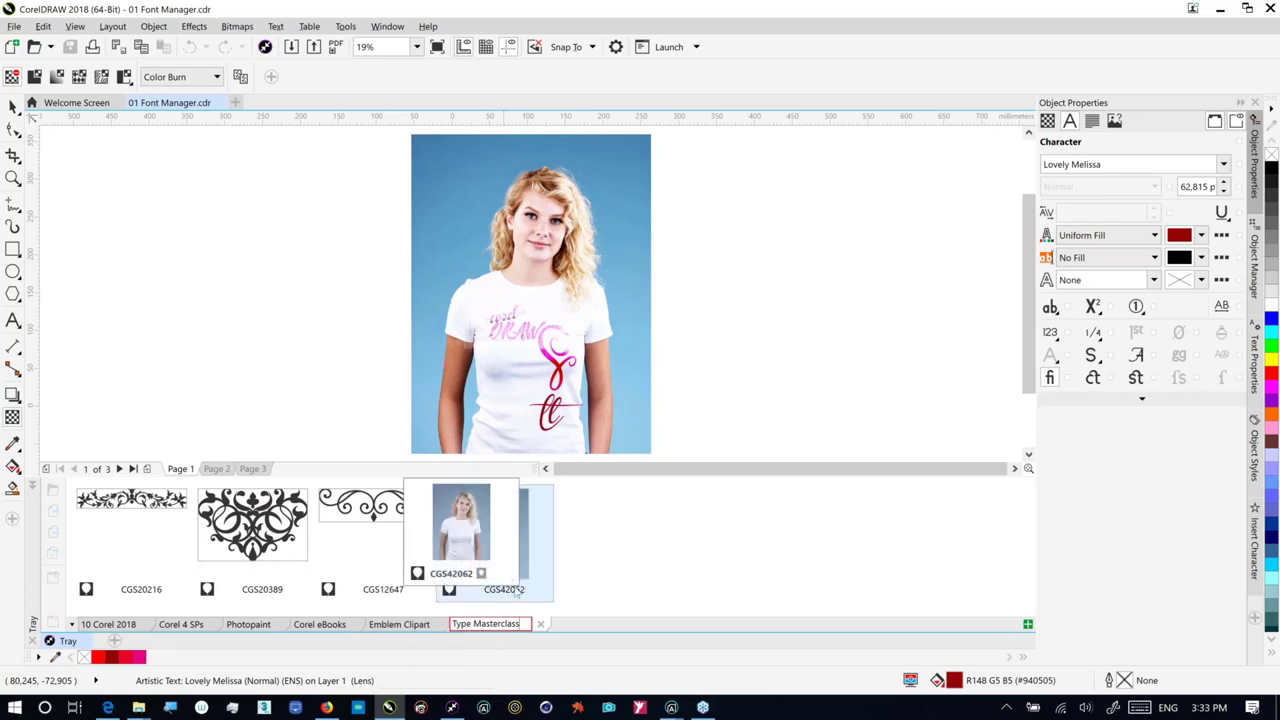
pyautogui.moveTo(509, 550)
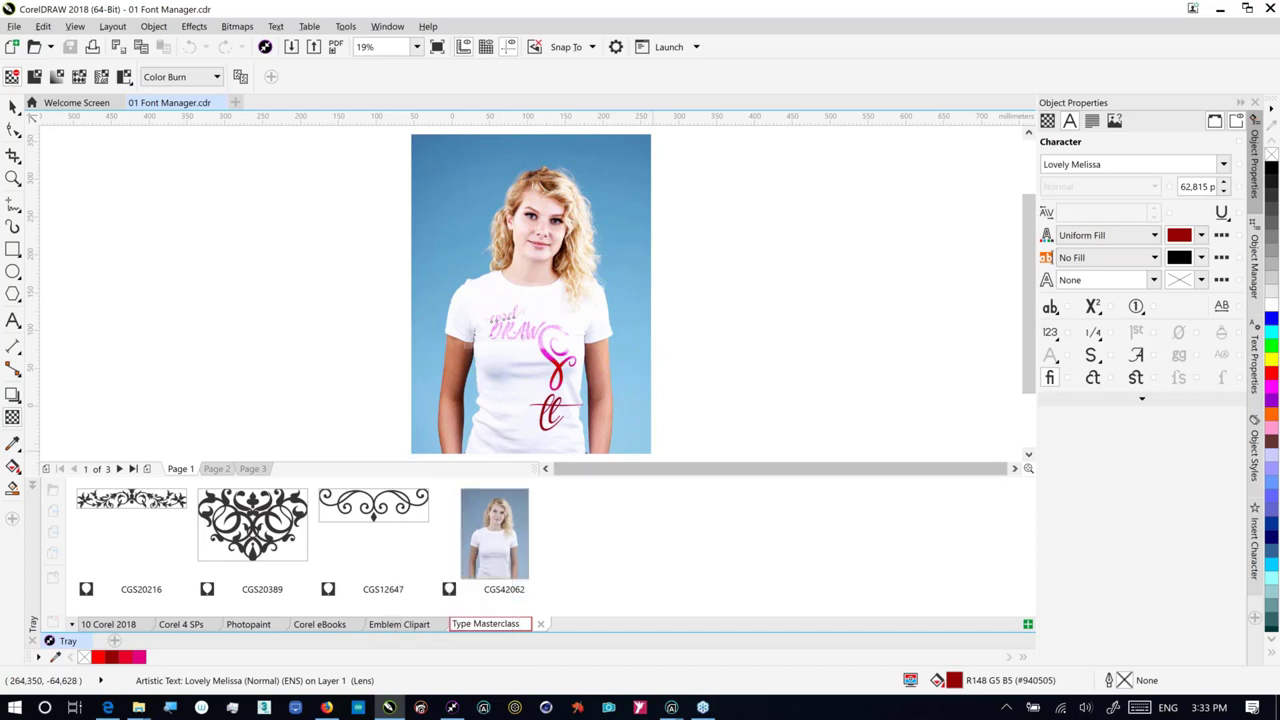
pyautogui.click(65, 640)
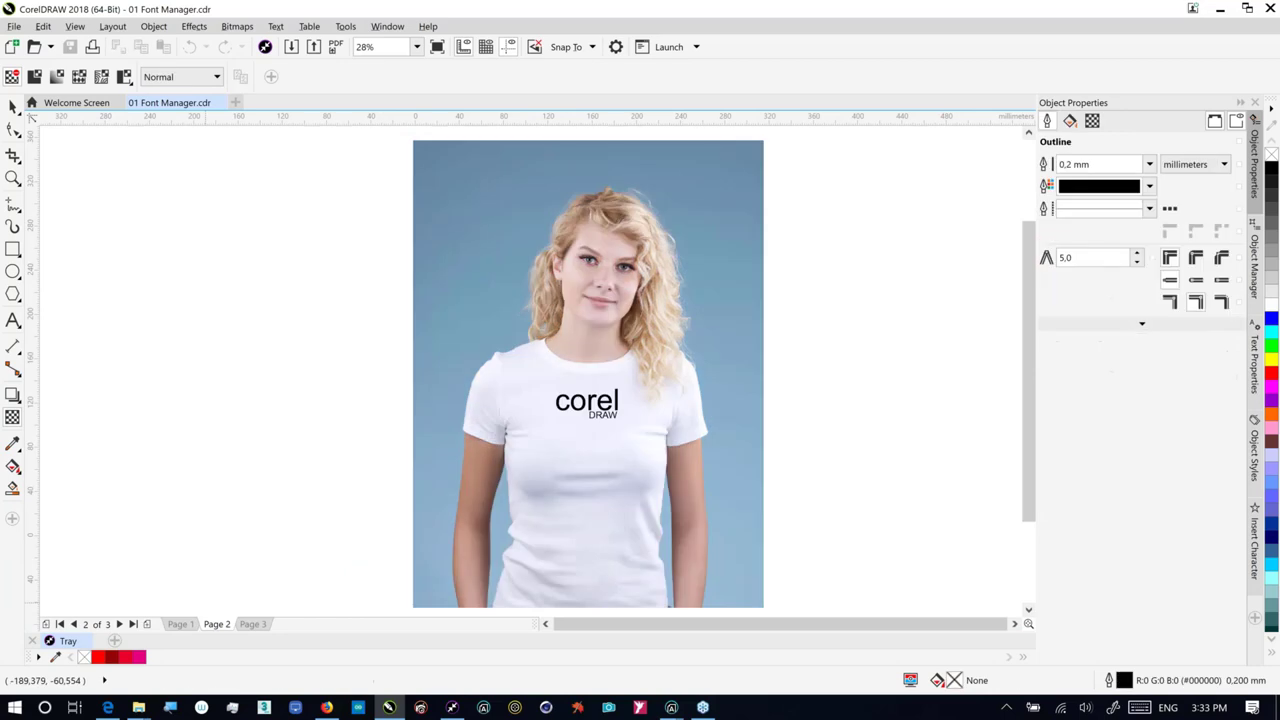
# Step: With the Pick tool, select the Arial corel DRAW text on the page 2 T-shirt
pyautogui.click(13, 106)
pyautogui.click(13, 130)
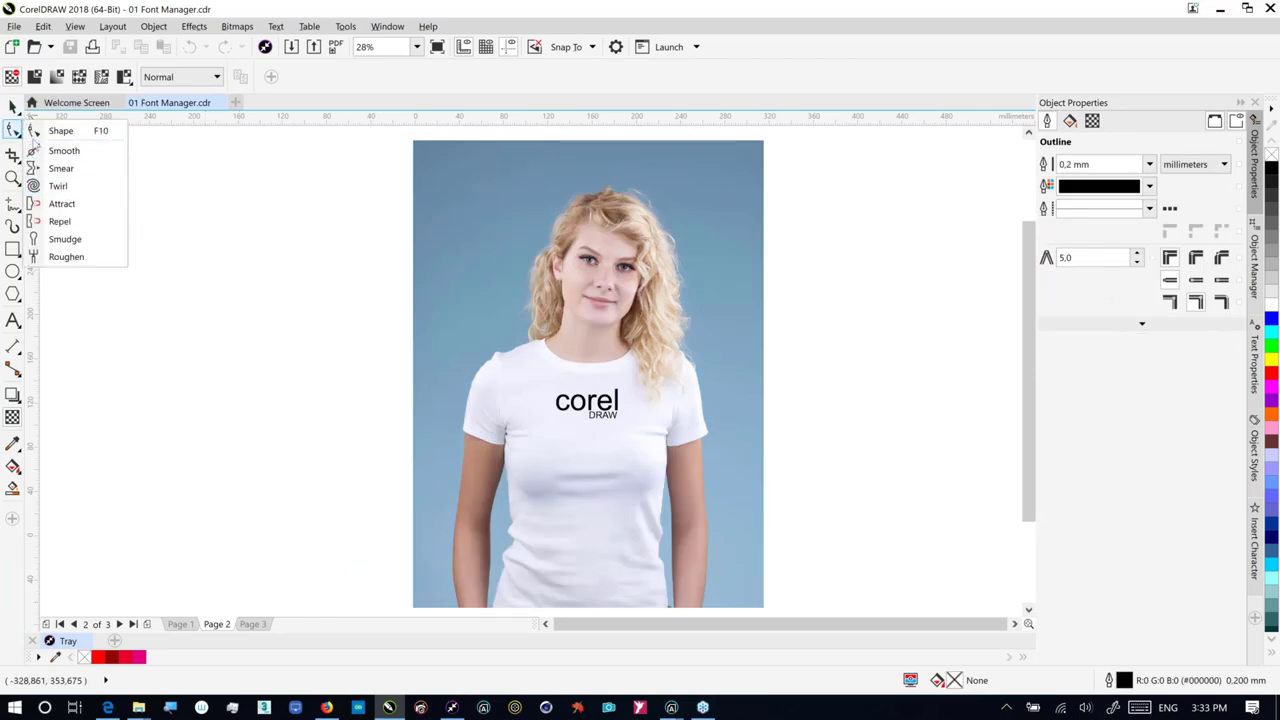
pyautogui.click(13, 106)
pyautogui.click(52, 110)
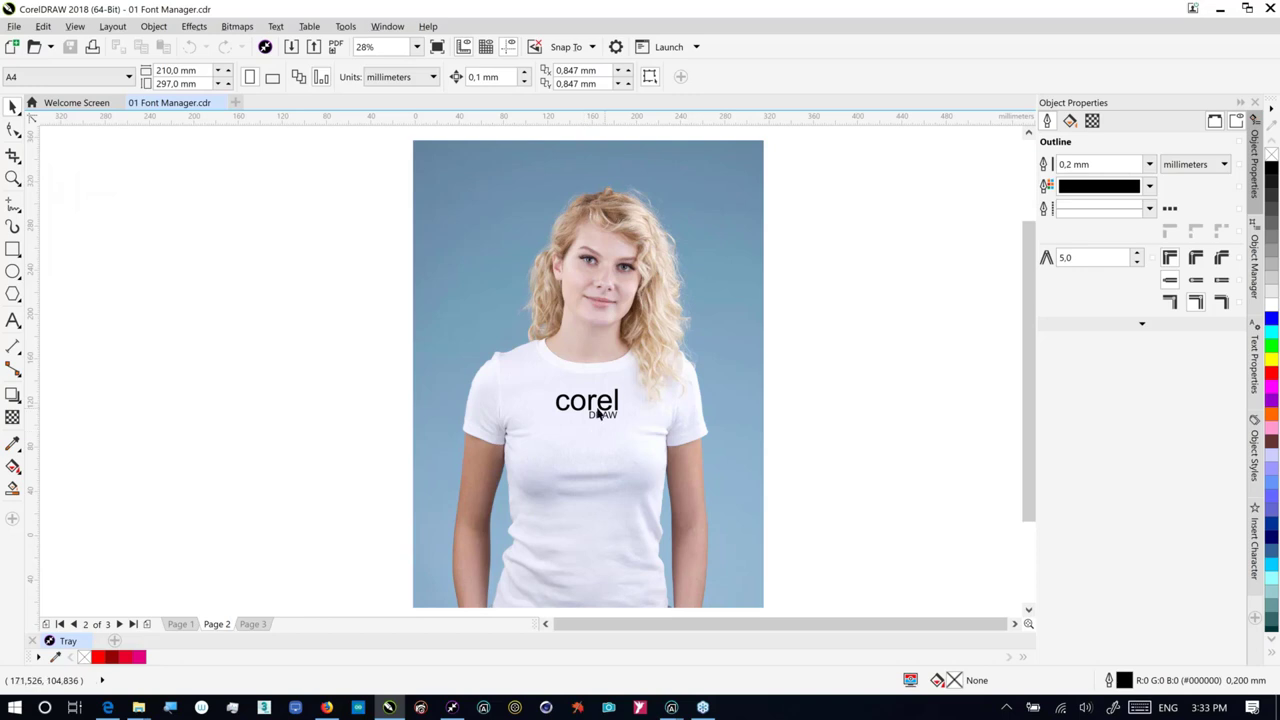
pyautogui.click(528, 430)
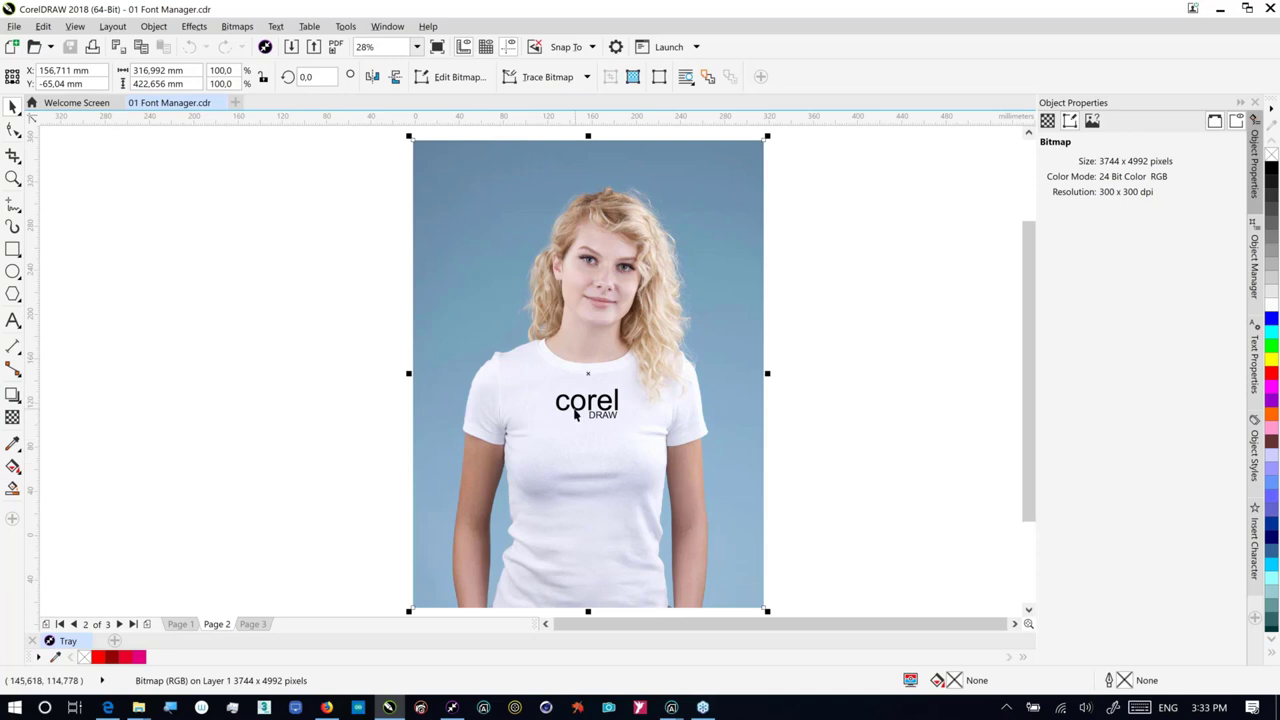
pyautogui.moveTo(575, 412); pyautogui.dragTo(574, 413)
pyautogui.click(575, 412)
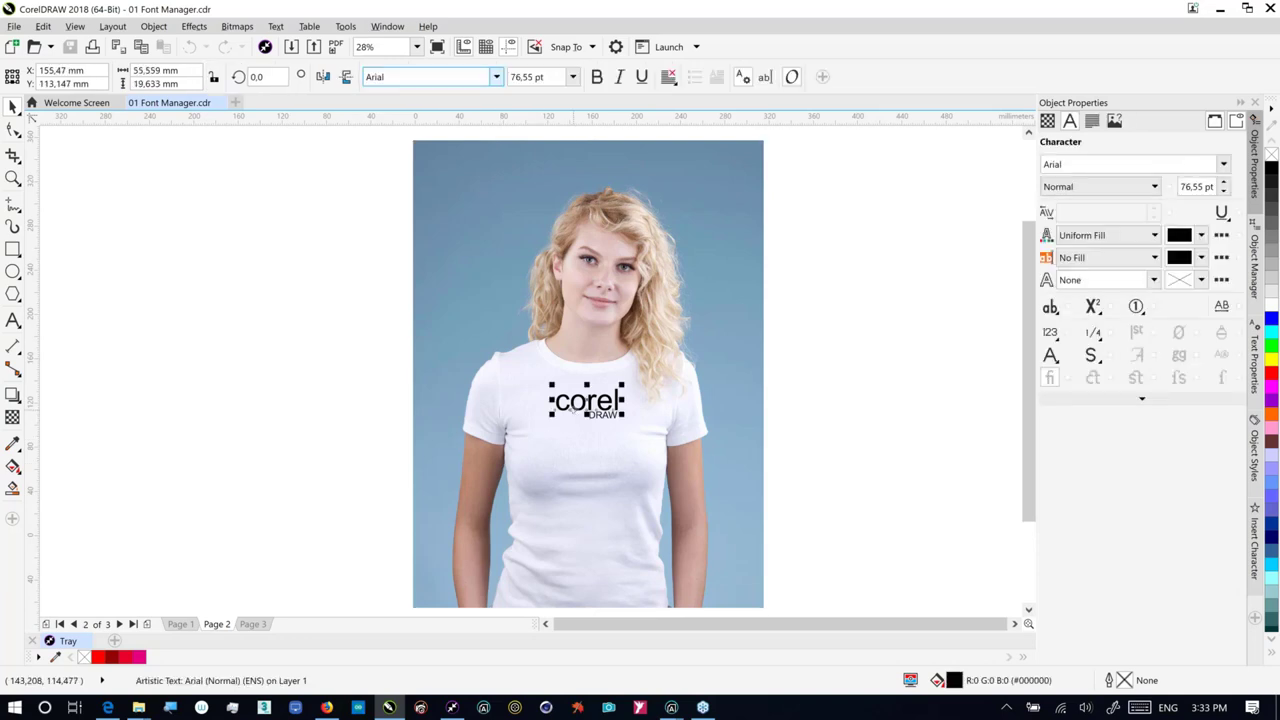
pyautogui.click(480, 77)
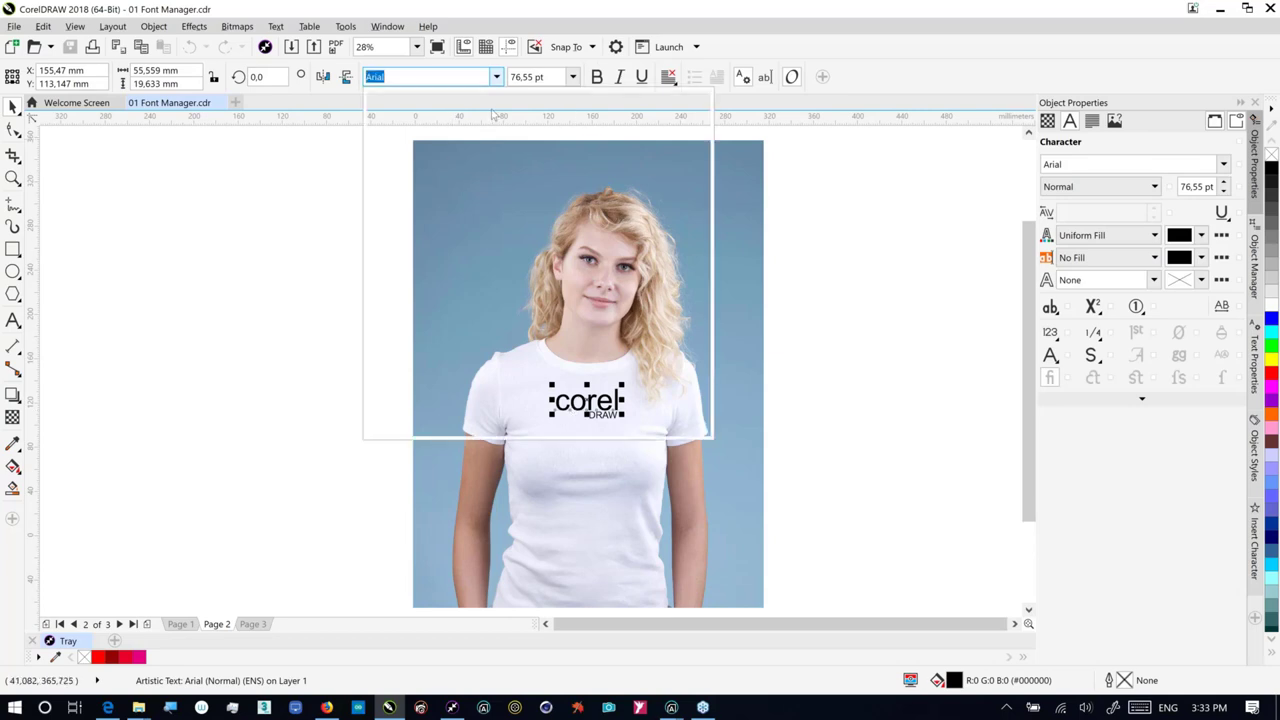
# Step: Filter the font list to Stylistic Sets fonts and apply Lovely Melissa to corel
pyautogui.click(593, 120)
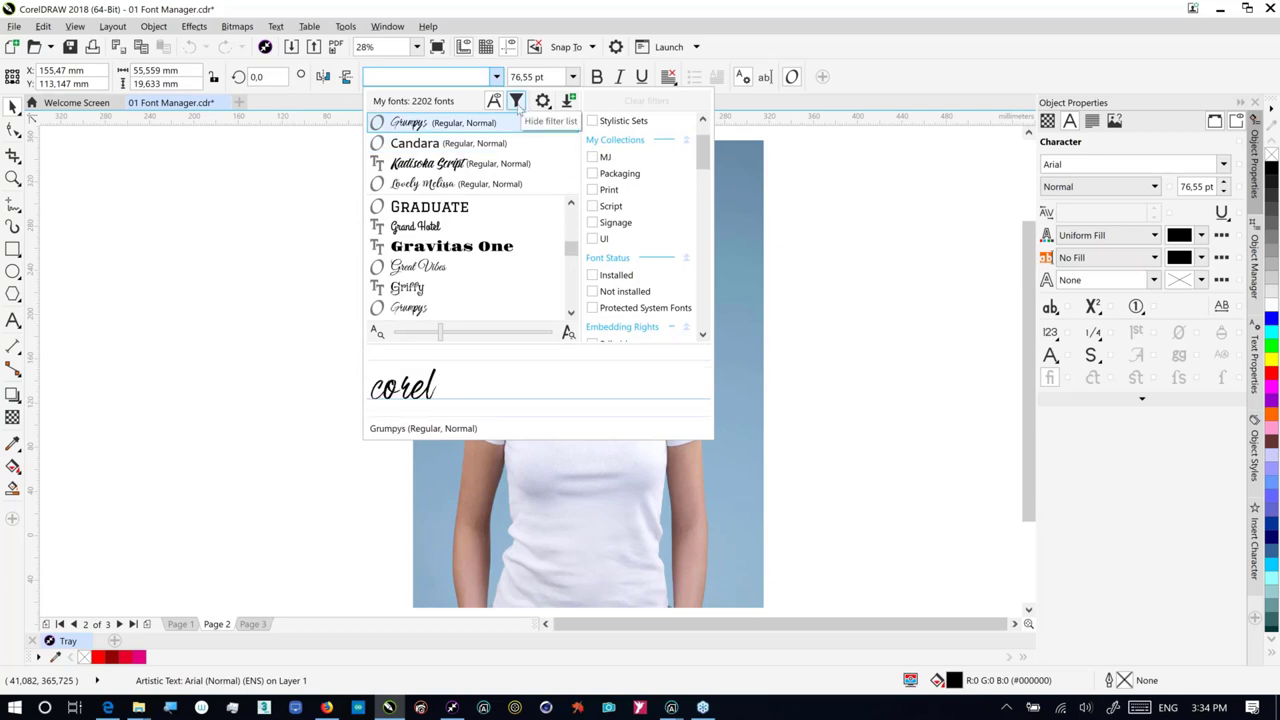
pyautogui.click(516, 101)
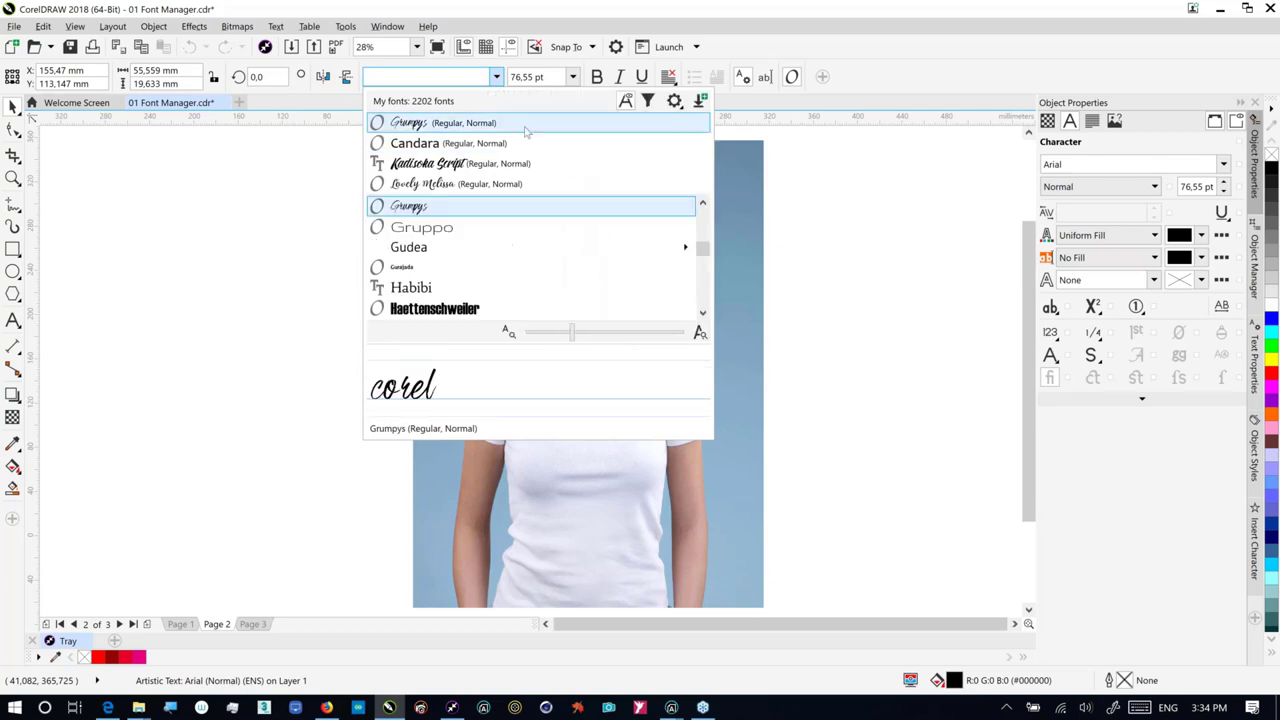
pyautogui.click(648, 102)
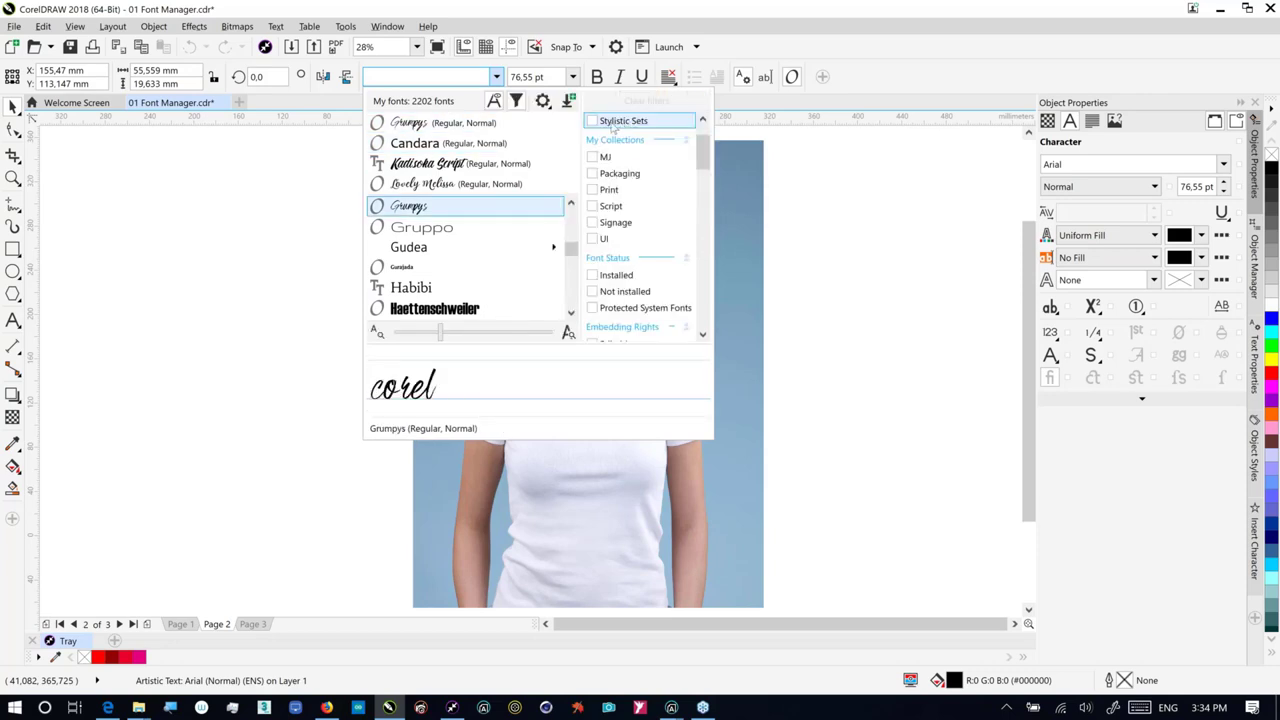
pyautogui.click(594, 121)
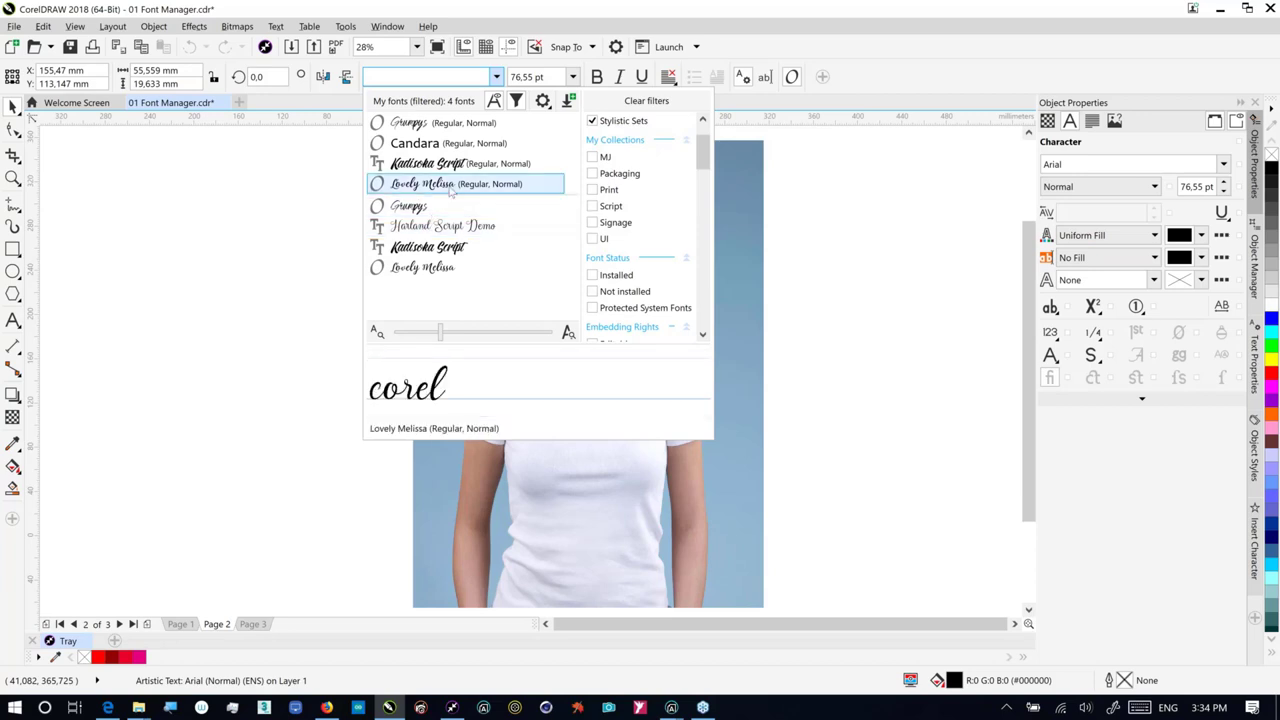
pyautogui.click(452, 184)
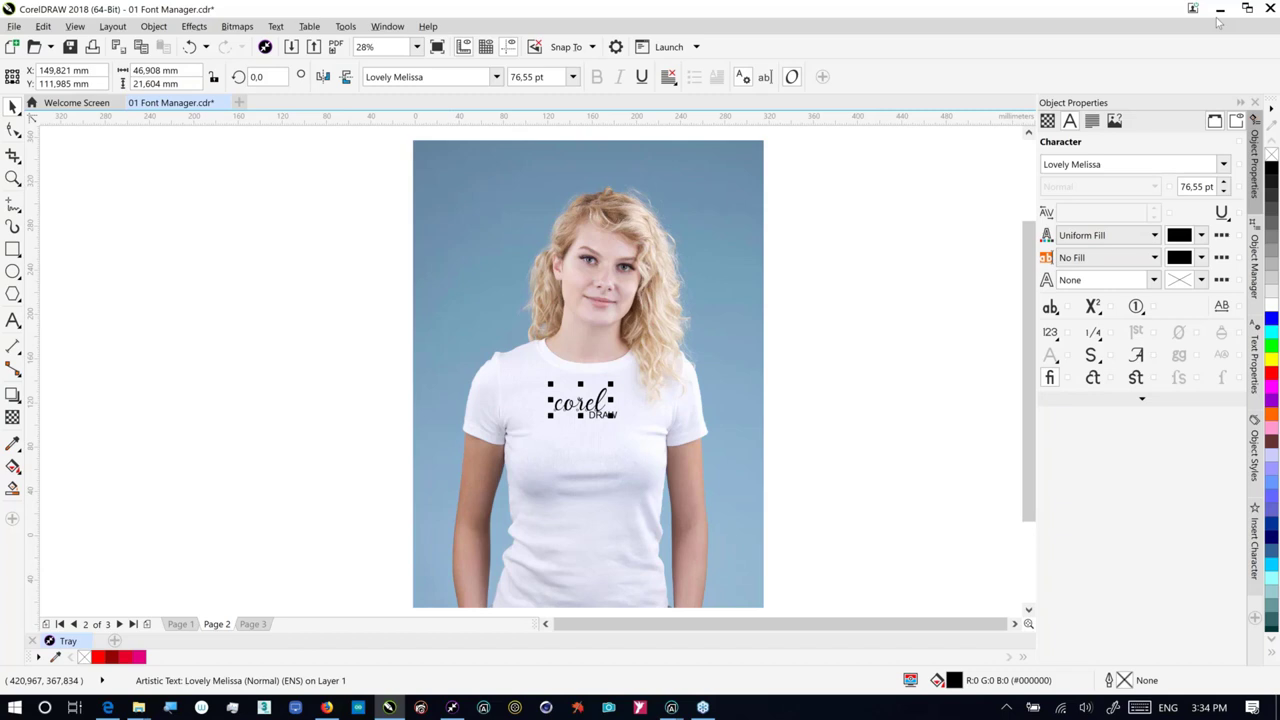
# Step: Open the Font Playground docker from the Dockers list and edit its sample text
pyautogui.click(1255, 618)
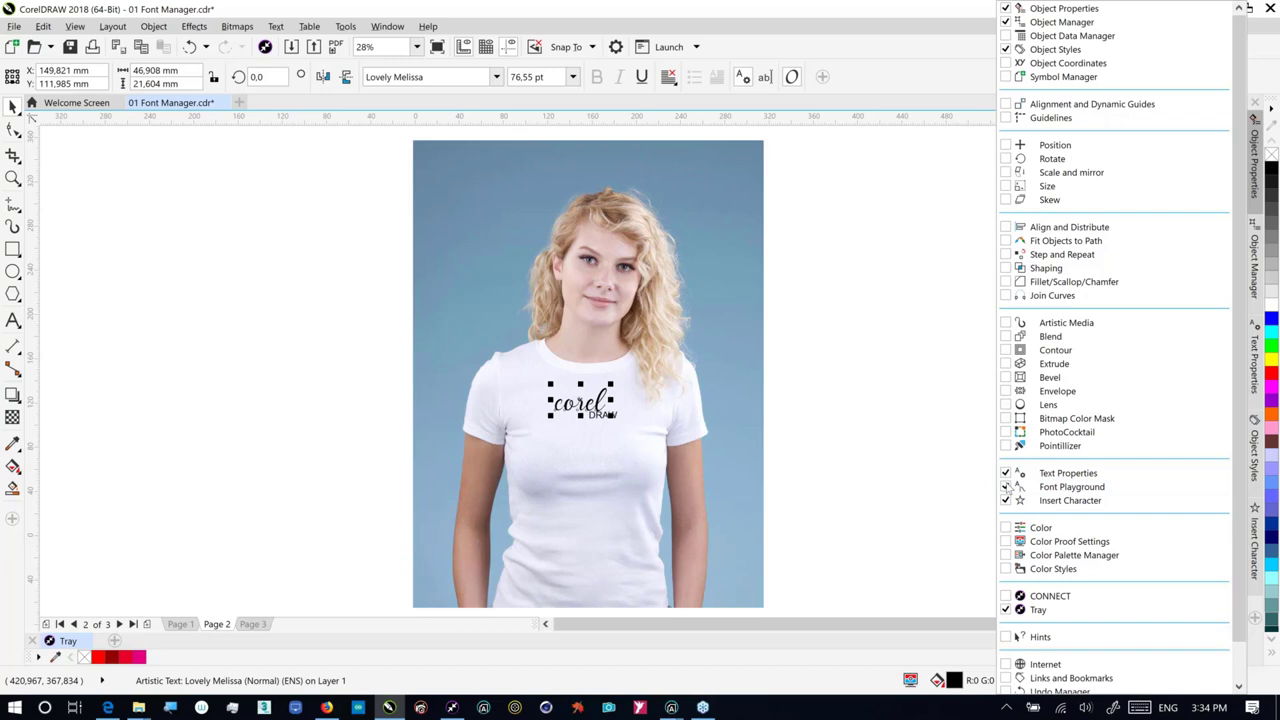
pyautogui.click(1007, 487)
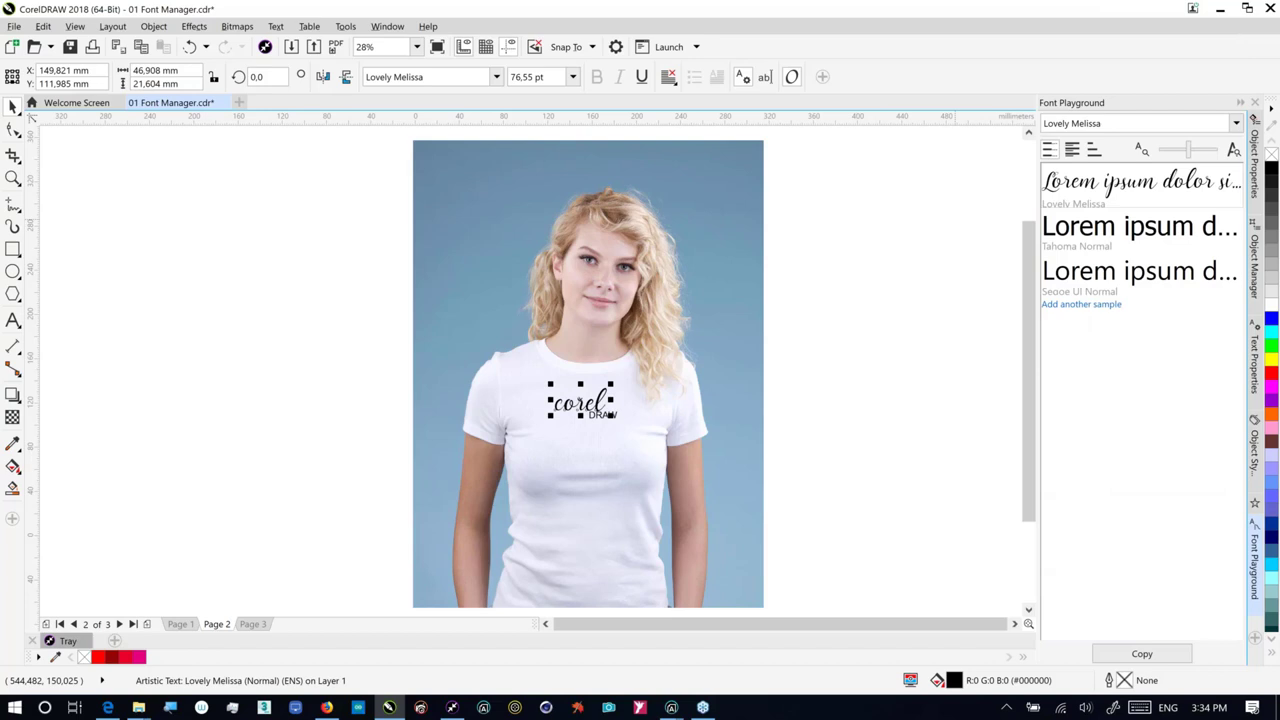
pyautogui.click(1087, 193)
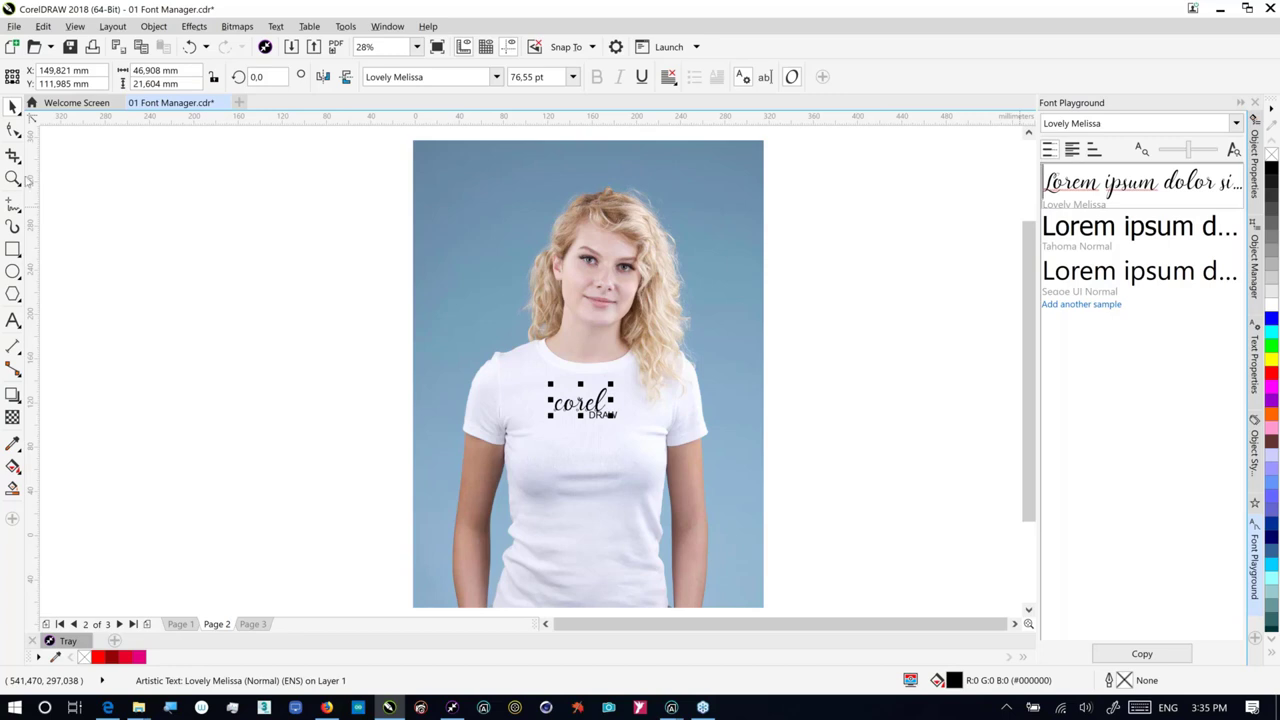
# Step: With the Text tool, replace the c of corel with swash alternate (3)
pyautogui.click(13, 320)
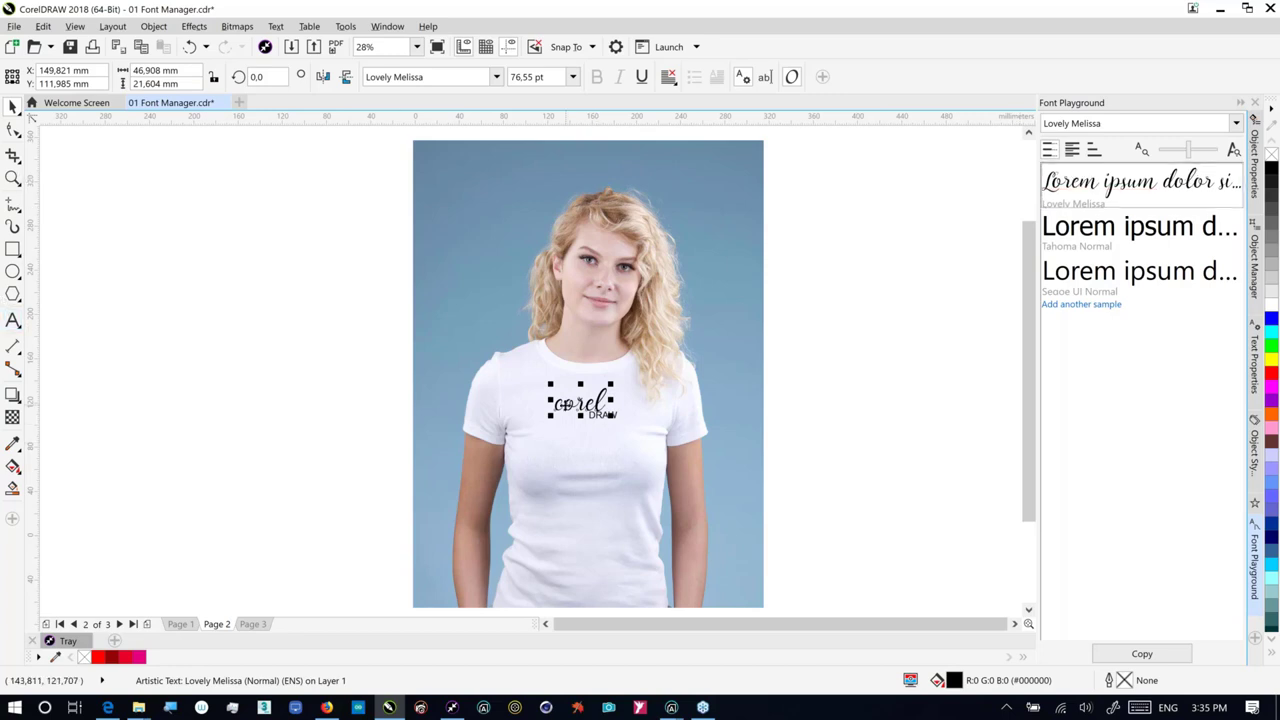
pyautogui.click(12, 320)
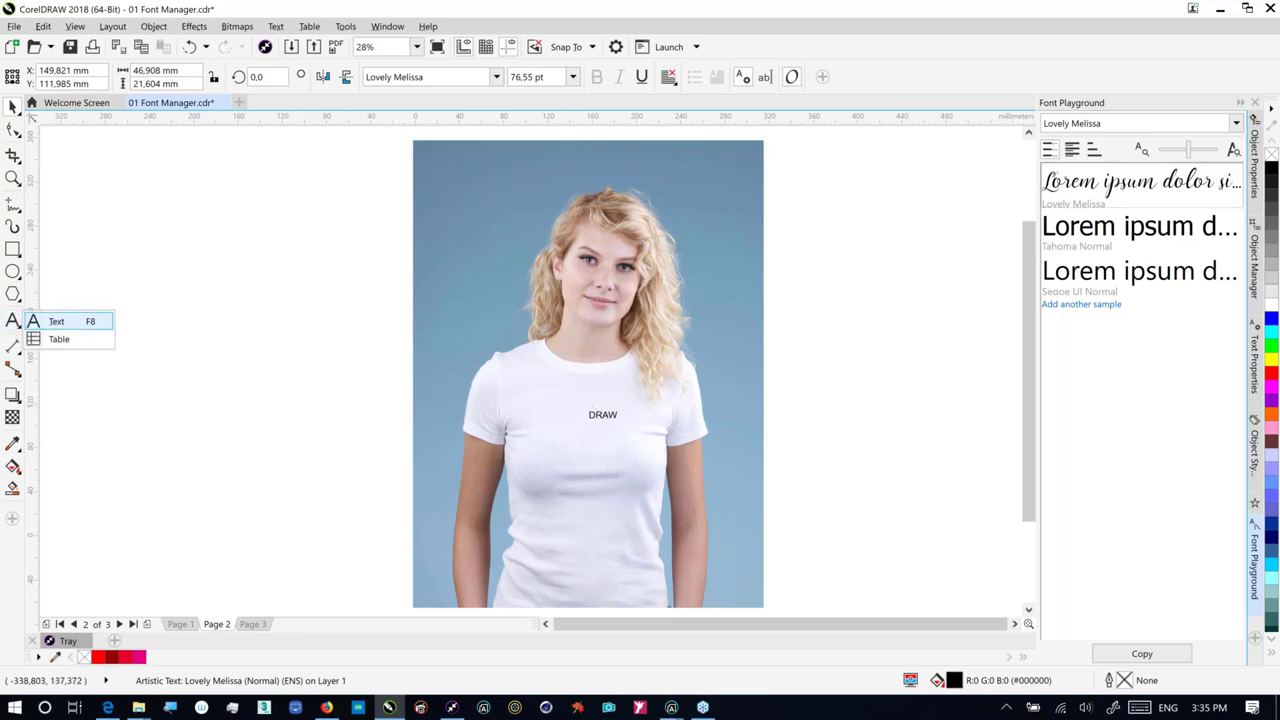
pyautogui.click(55, 313)
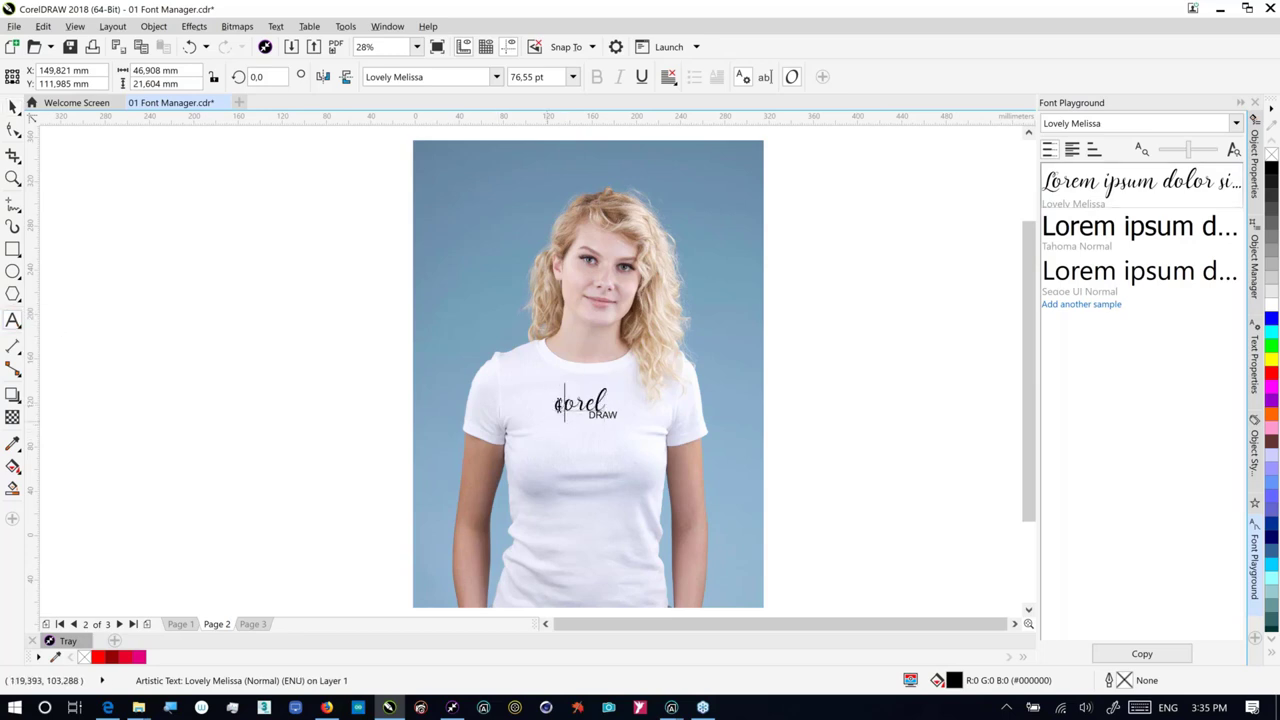
pyautogui.click(557, 405)
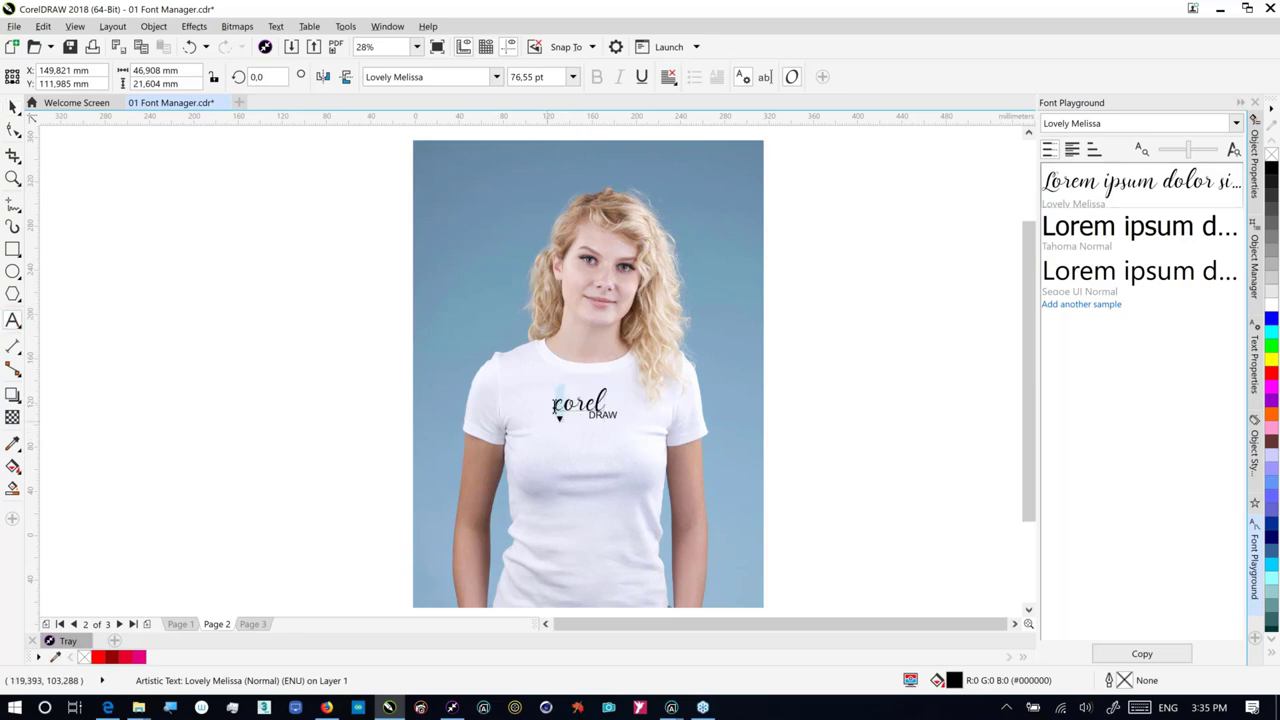
pyautogui.click(560, 420)
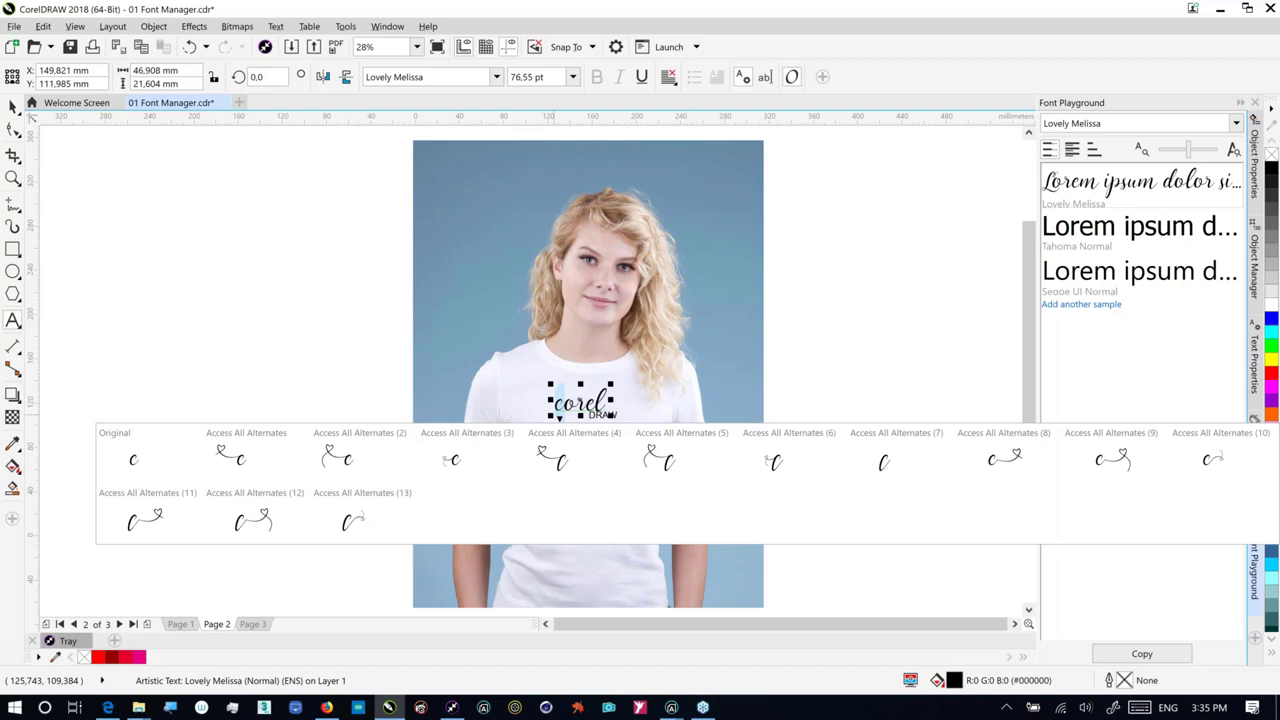
pyautogui.click(563, 467)
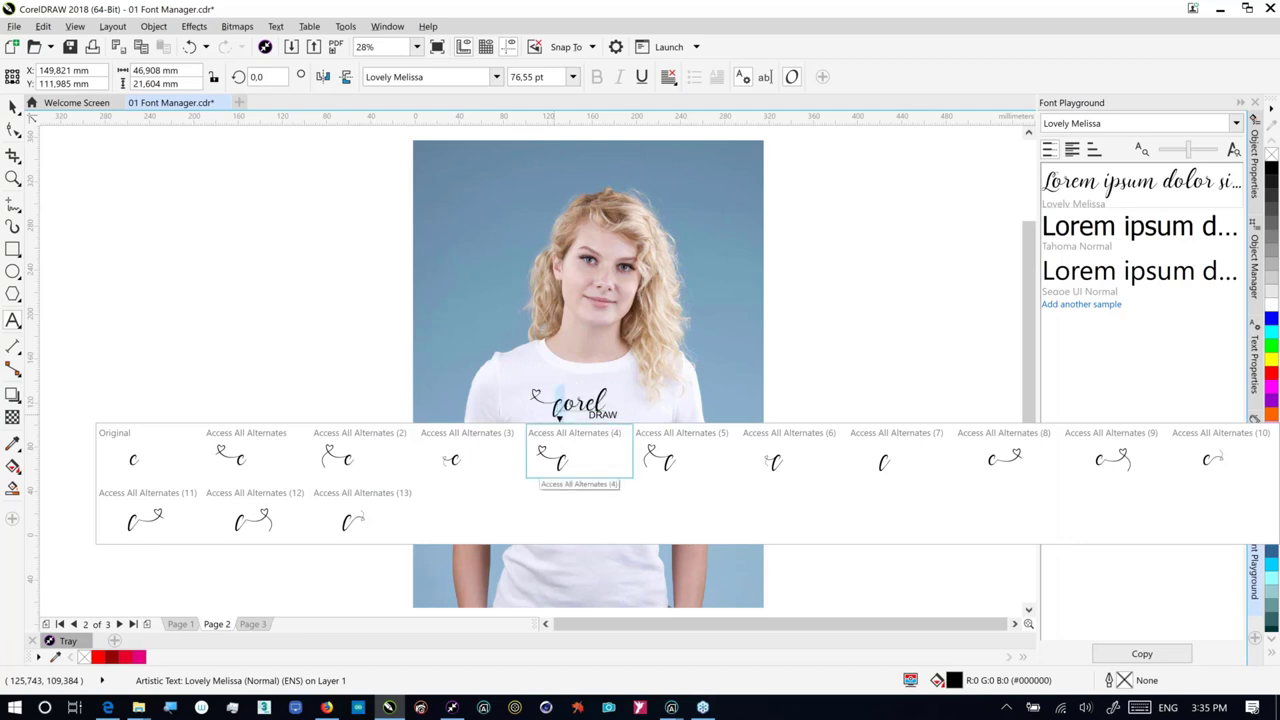
pyautogui.click(455, 462)
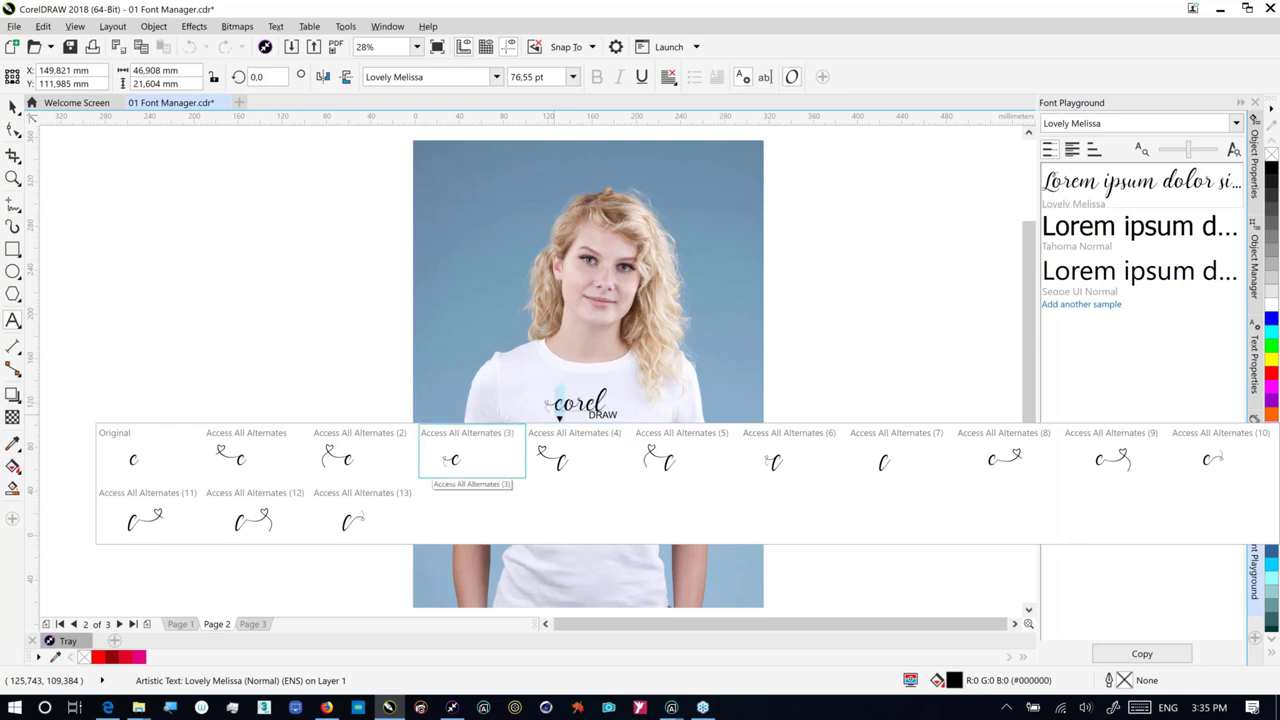
pyautogui.click(468, 462)
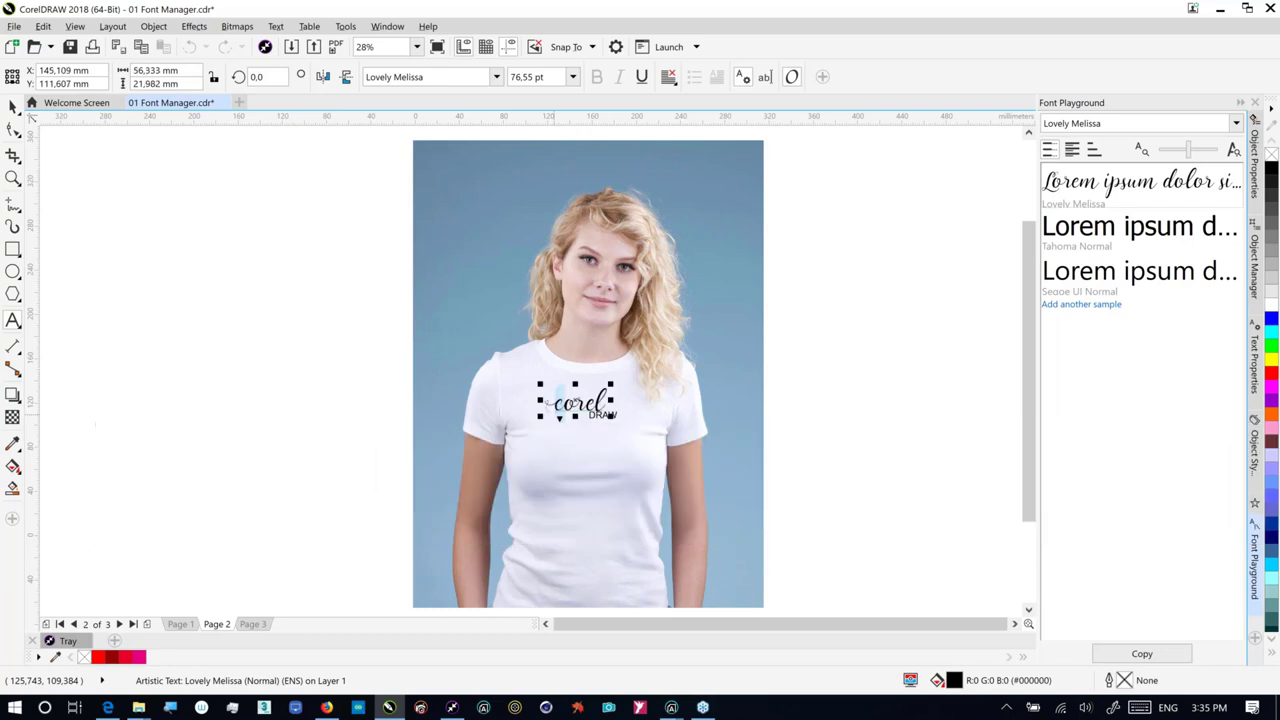
# Step: Give the l a swash alternate and fill the word dark red #940505
pyautogui.click(600, 405)
pyautogui.click(600, 417)
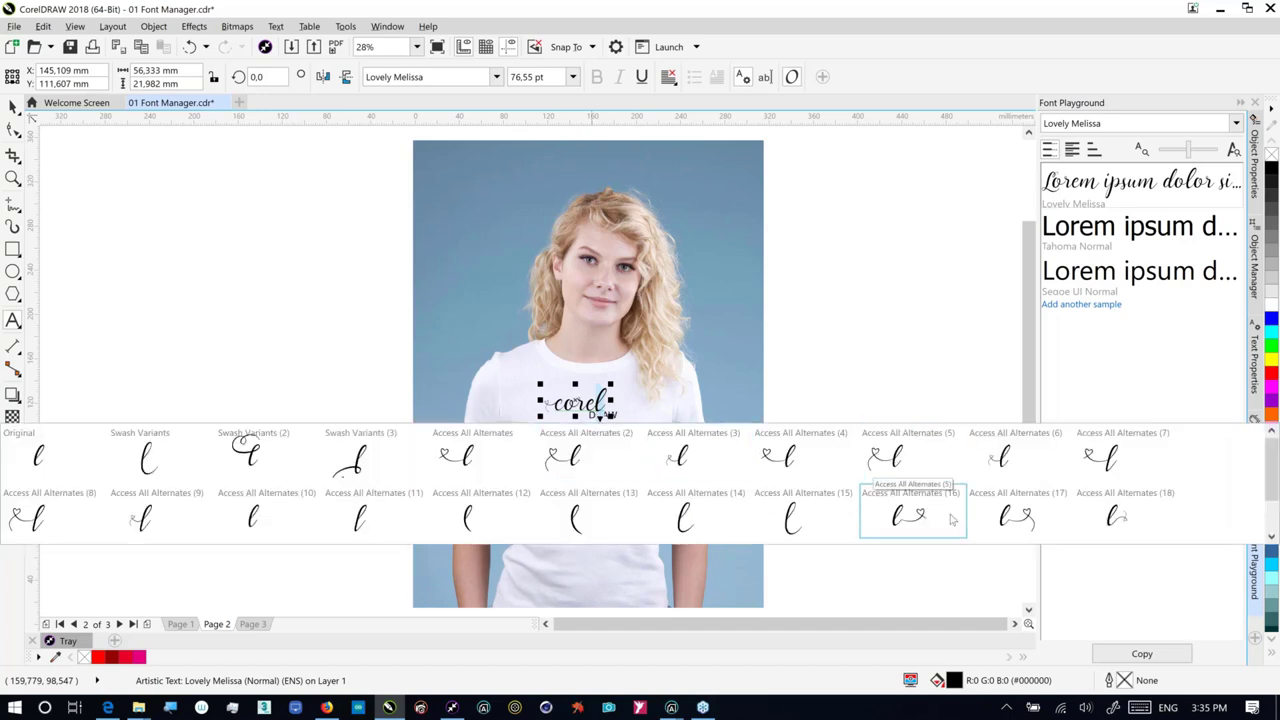
pyautogui.click(1116, 520)
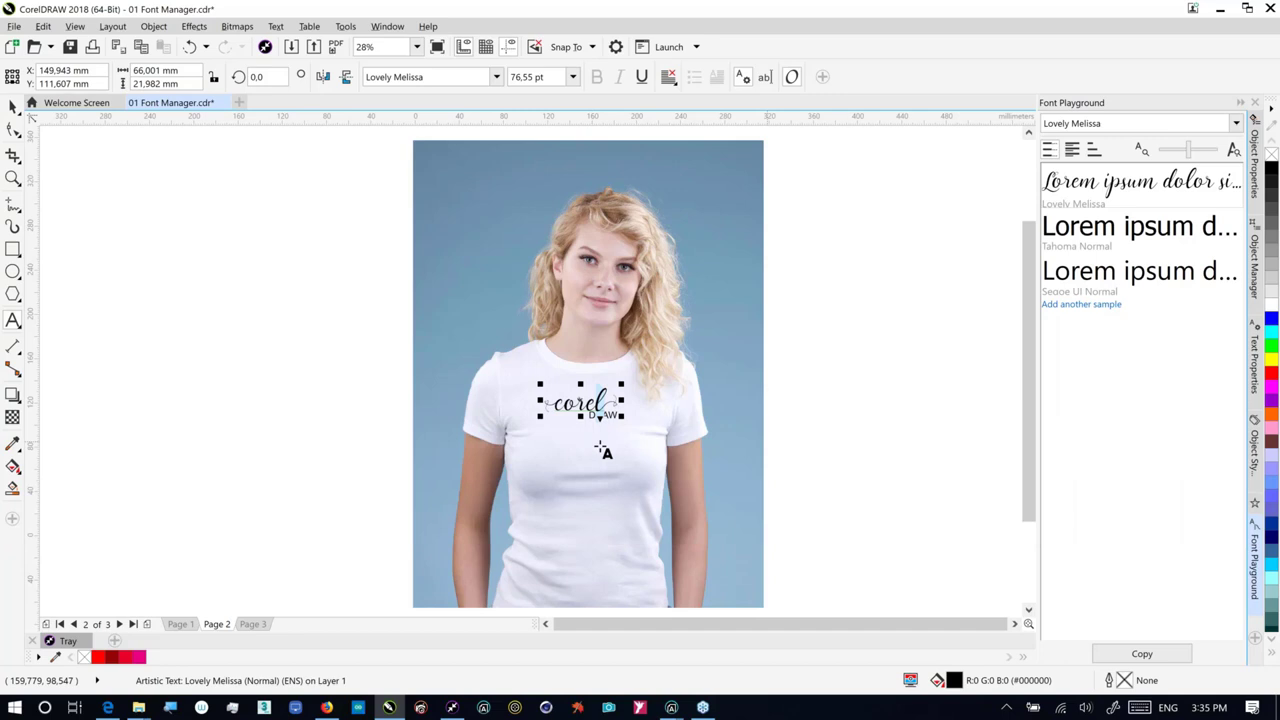
pyautogui.click(15, 107)
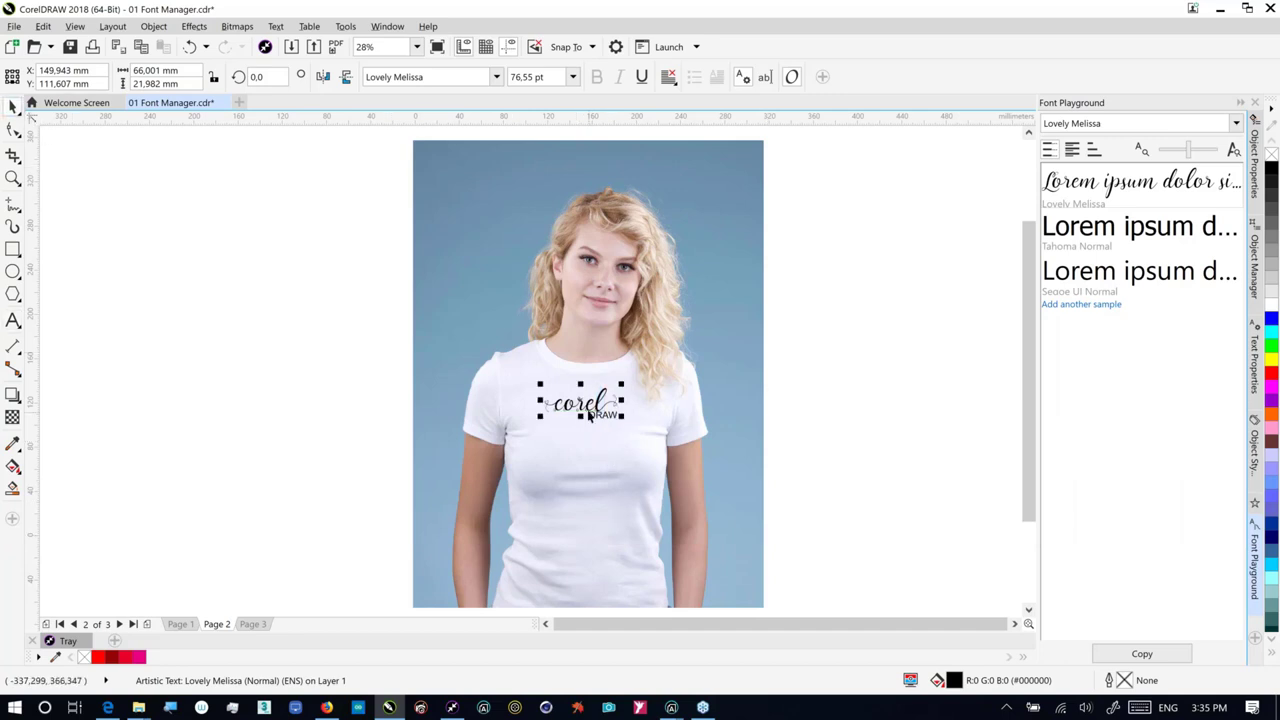
pyautogui.click(112, 657)
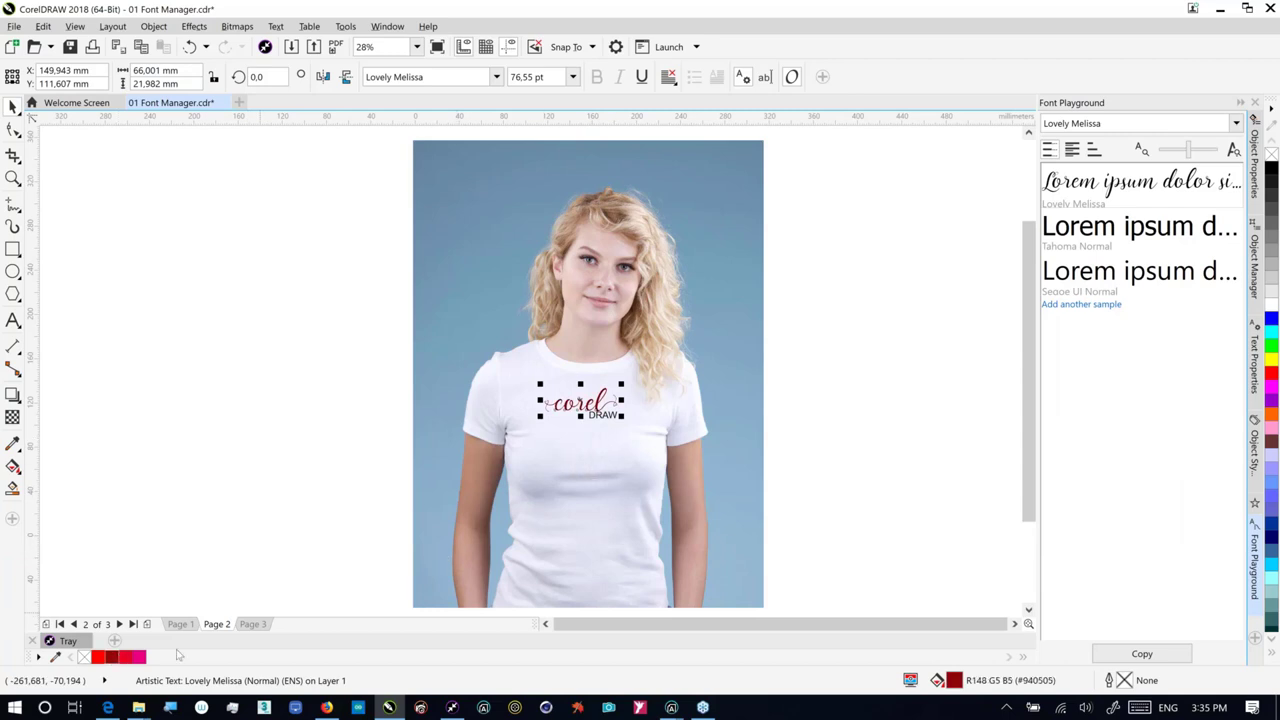
# Step: Set DRAW in Kadisoka Script and enlarge it to about 85.6 pt beneath corel
pyautogui.click(613, 419)
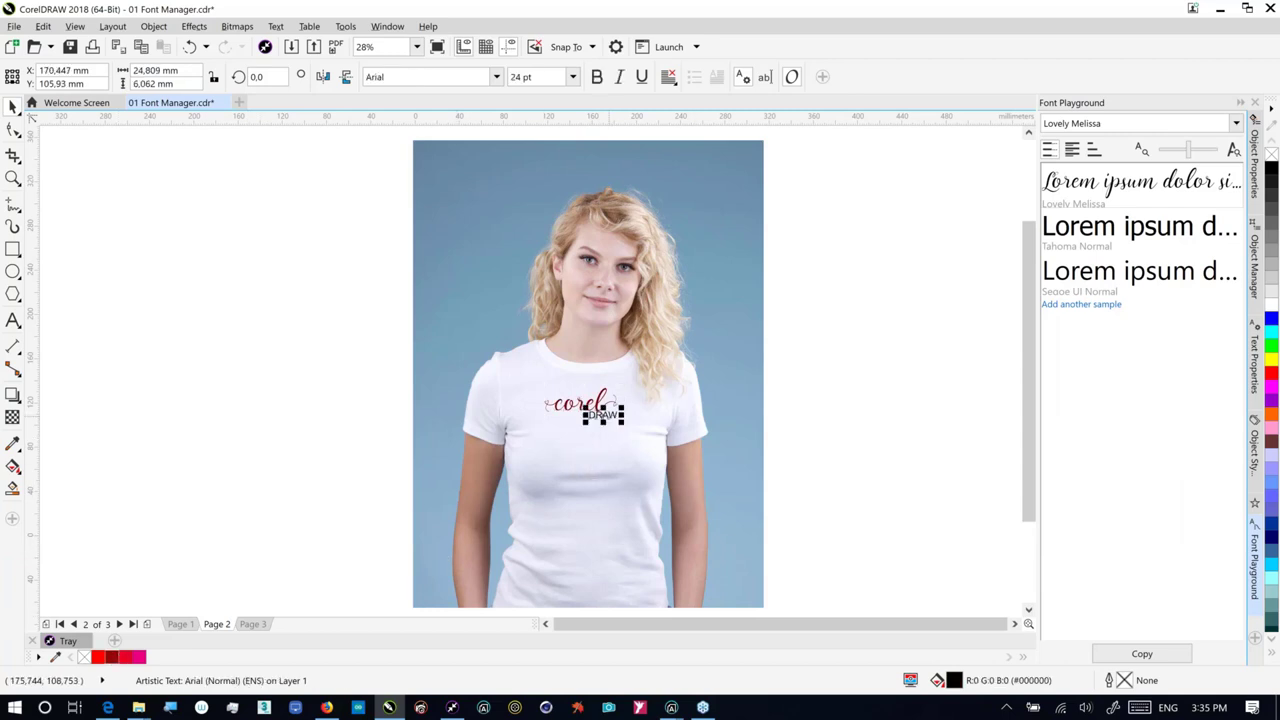
pyautogui.click(430, 77)
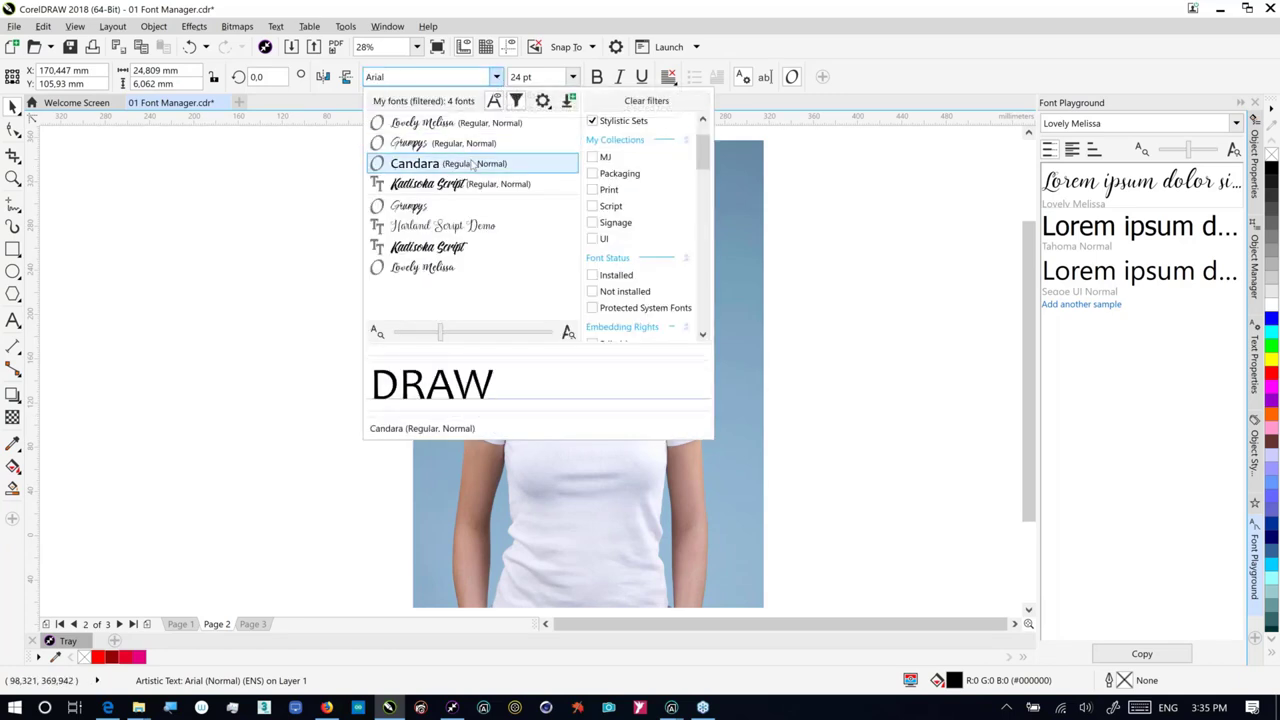
pyautogui.click(469, 178)
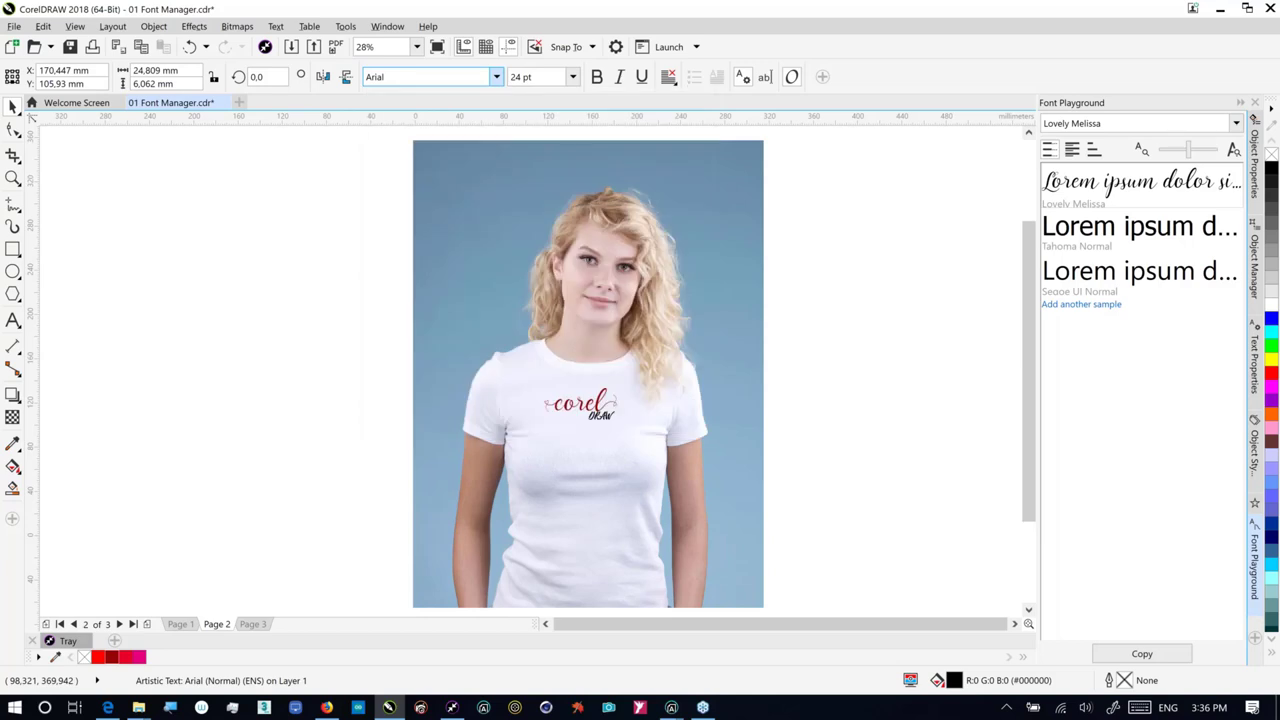
pyautogui.moveTo(584, 424); pyautogui.dragTo(520, 472)
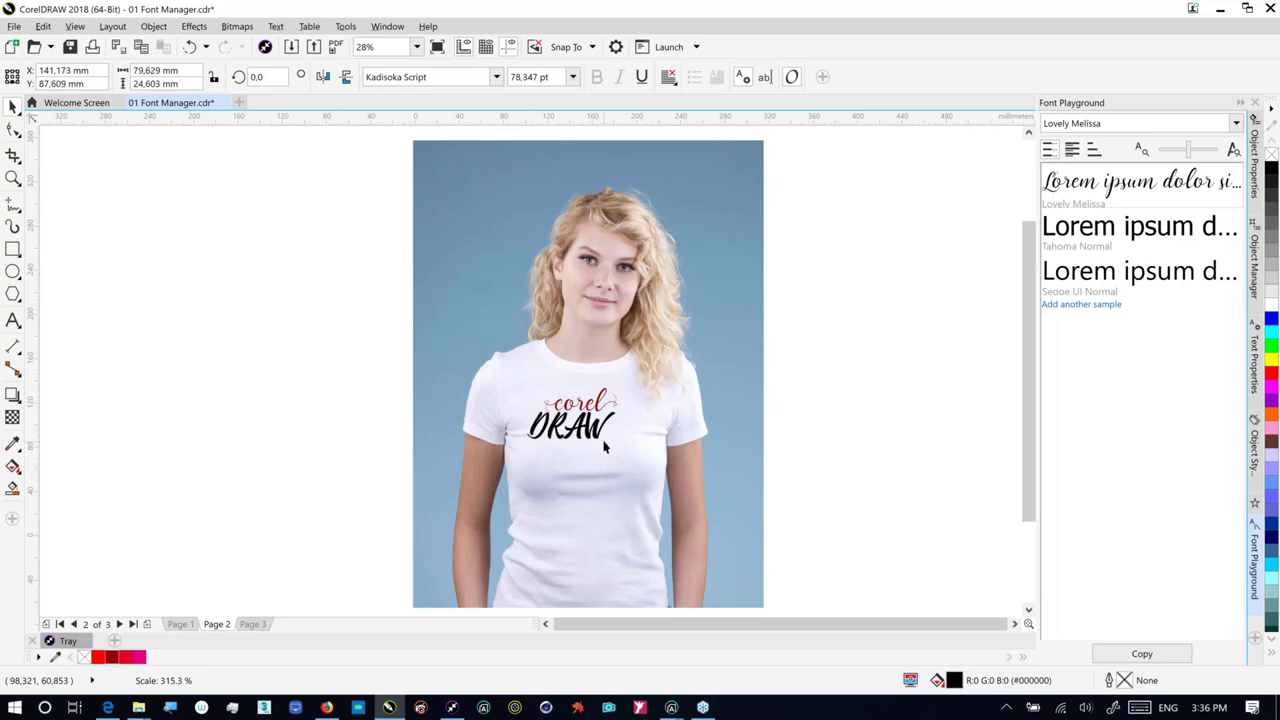
pyautogui.moveTo(623, 448); pyautogui.dragTo(629, 456)
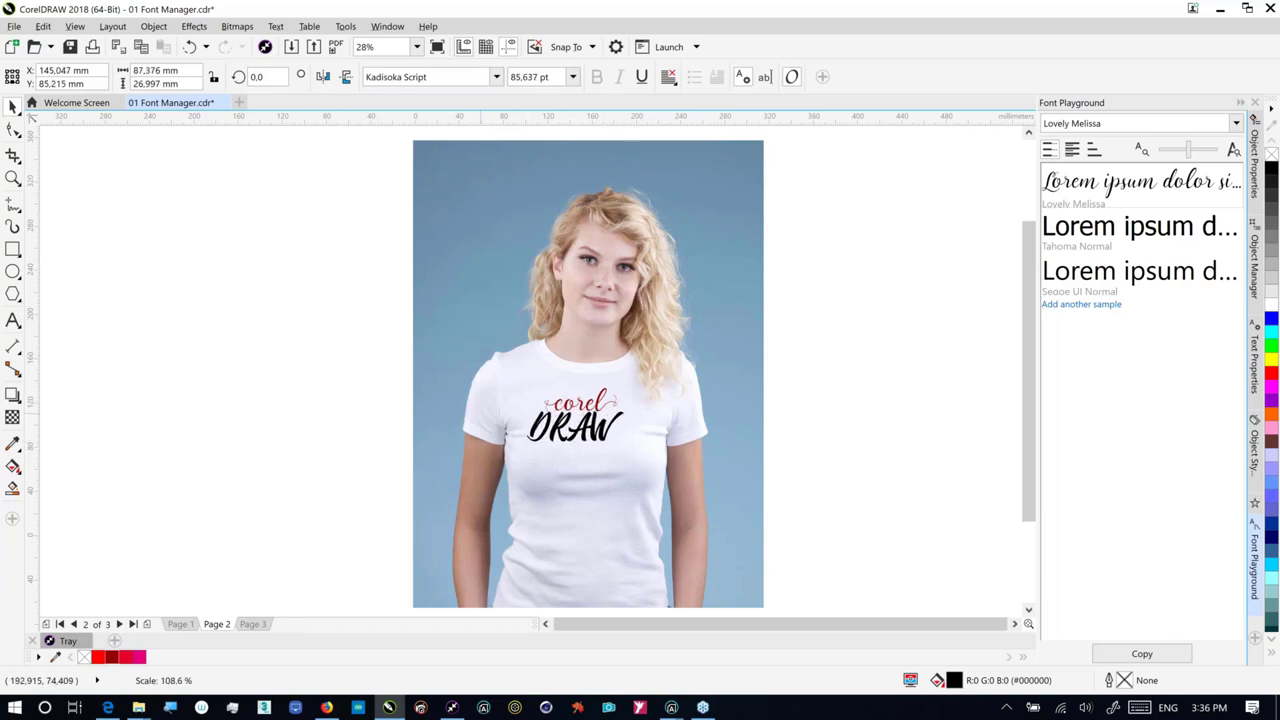
pyautogui.press('Escape')
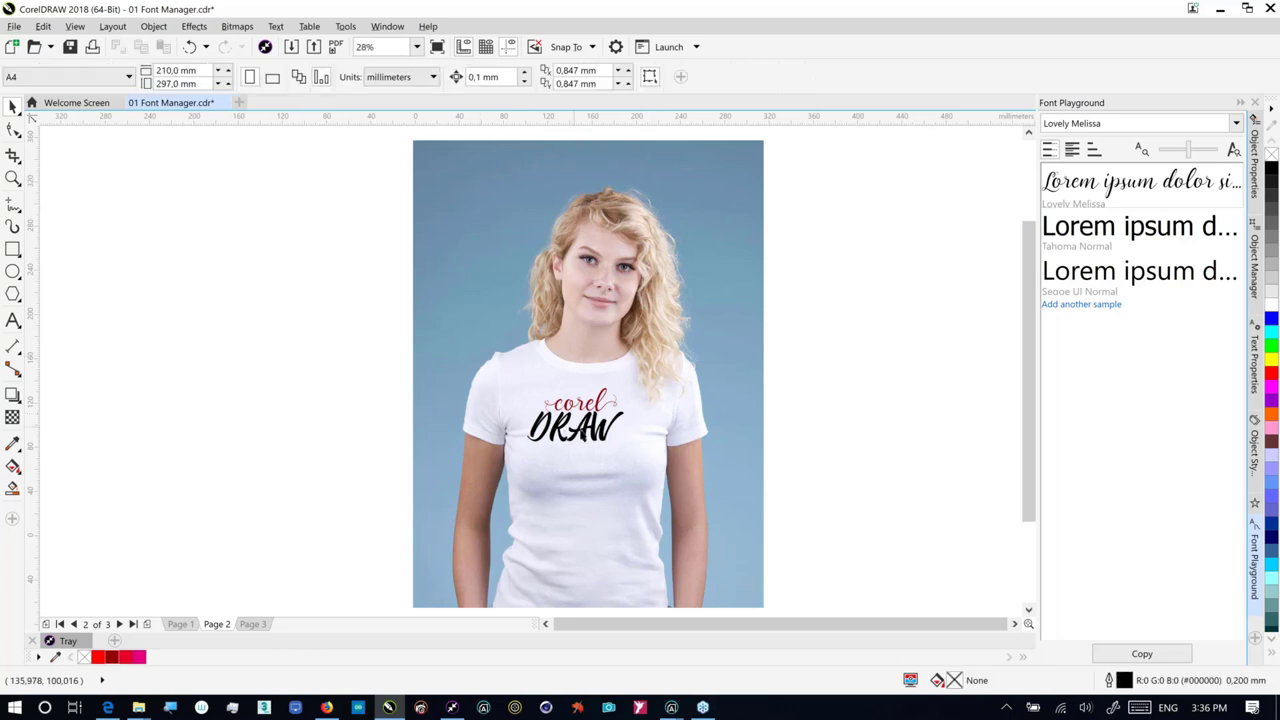
# Step: Fill DRAW with dark red and shrink the corel lettering to 64.455 pt just above it
pyautogui.click(565, 420)
pyautogui.click(111, 657)
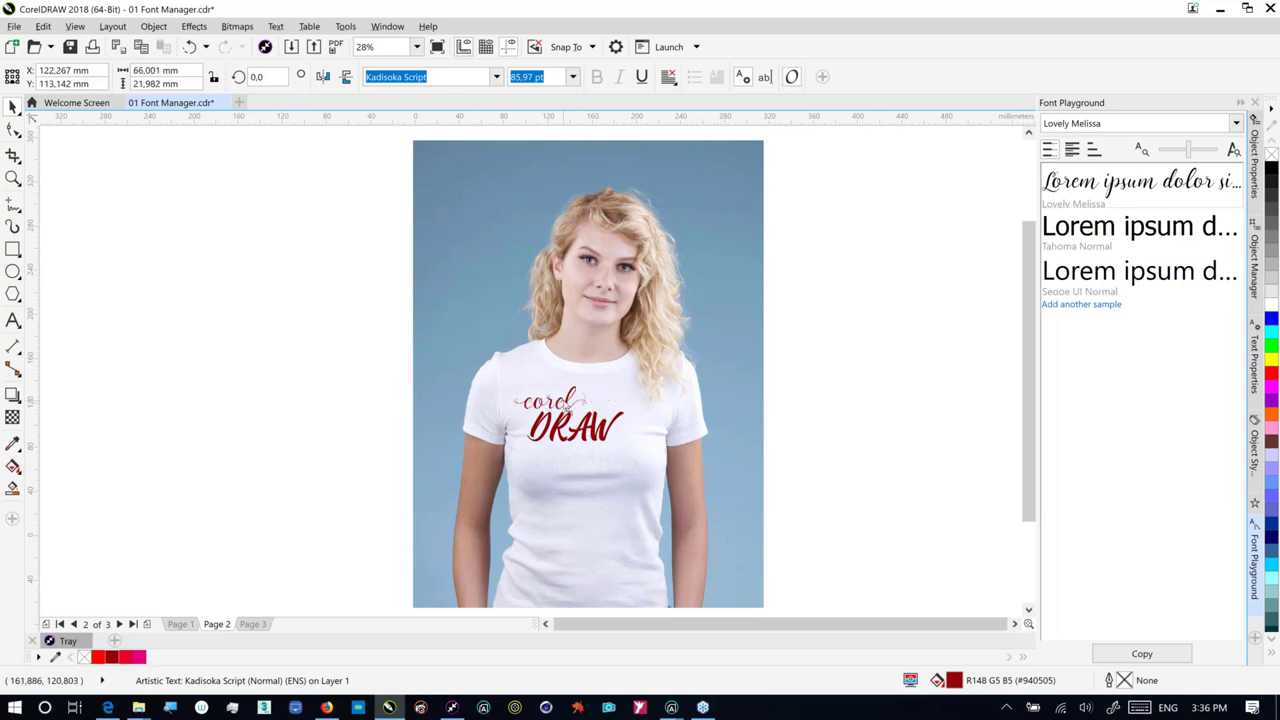
pyautogui.click(572, 405)
pyautogui.moveTo(577, 405); pyautogui.dragTo(581, 406)
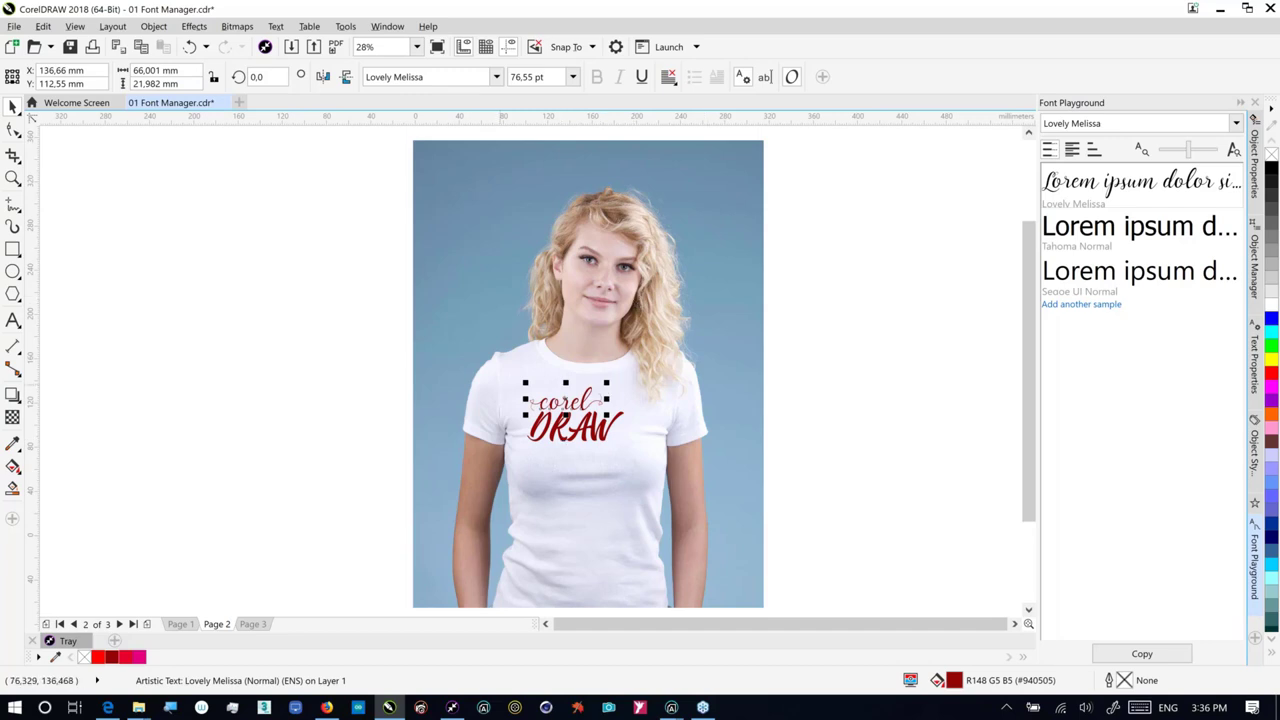
pyautogui.press('Delete')
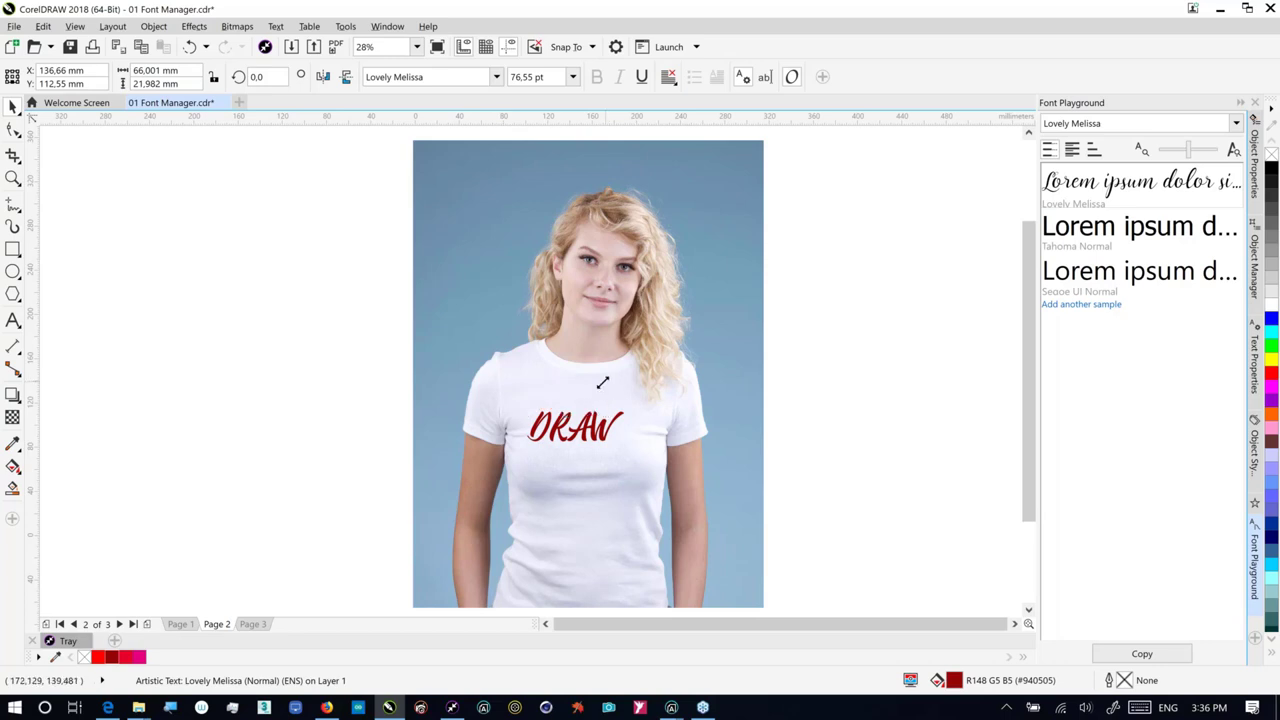
pyautogui.moveTo(602, 382); pyautogui.dragTo(585, 395)
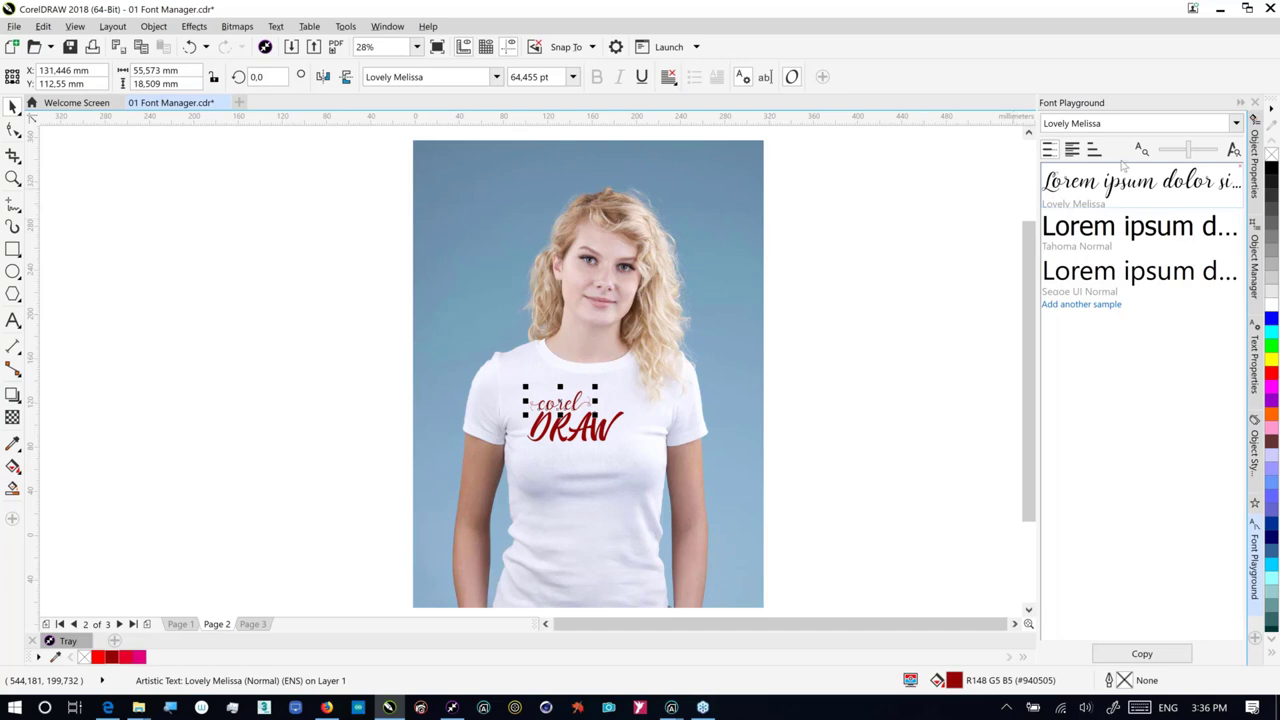
pyautogui.moveTo(1123, 166); pyautogui.dragTo(878, 215)
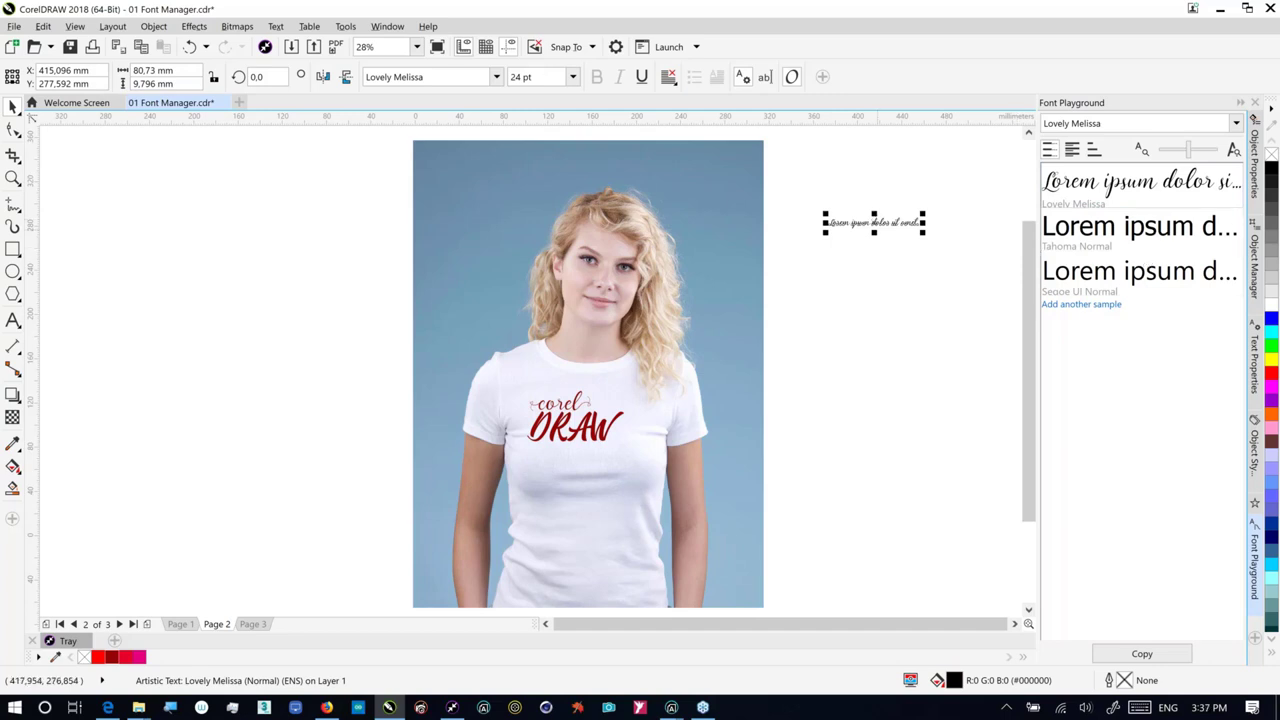
pyautogui.press('Delete')
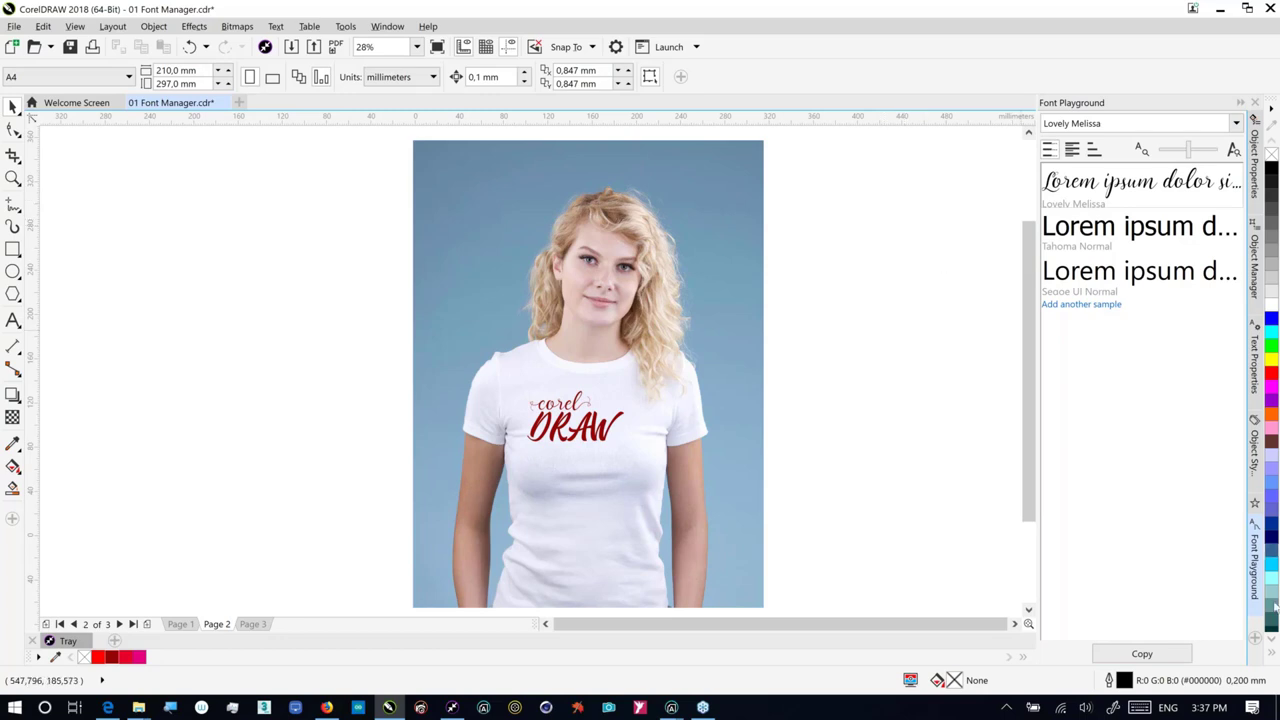
# Step: Open the Insert Character docker from the docker tab strip's context menu
pyautogui.rightClick(1266, 550)
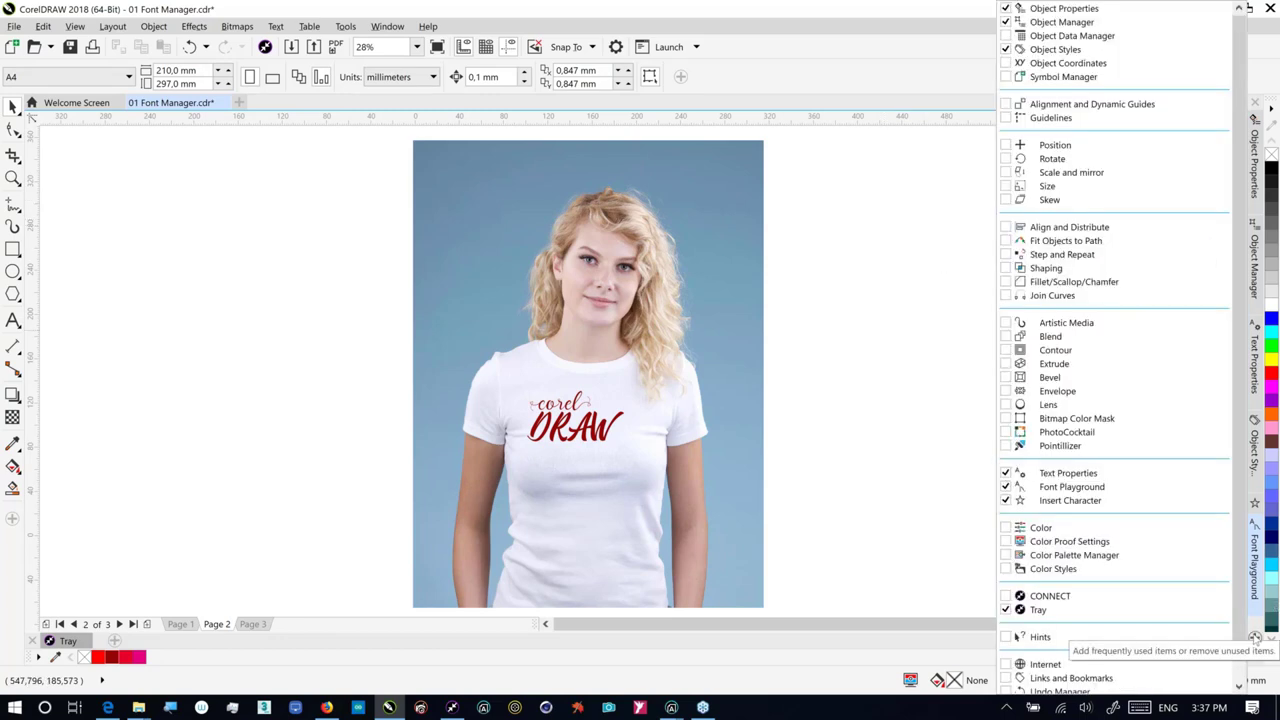
pyautogui.click(1257, 507)
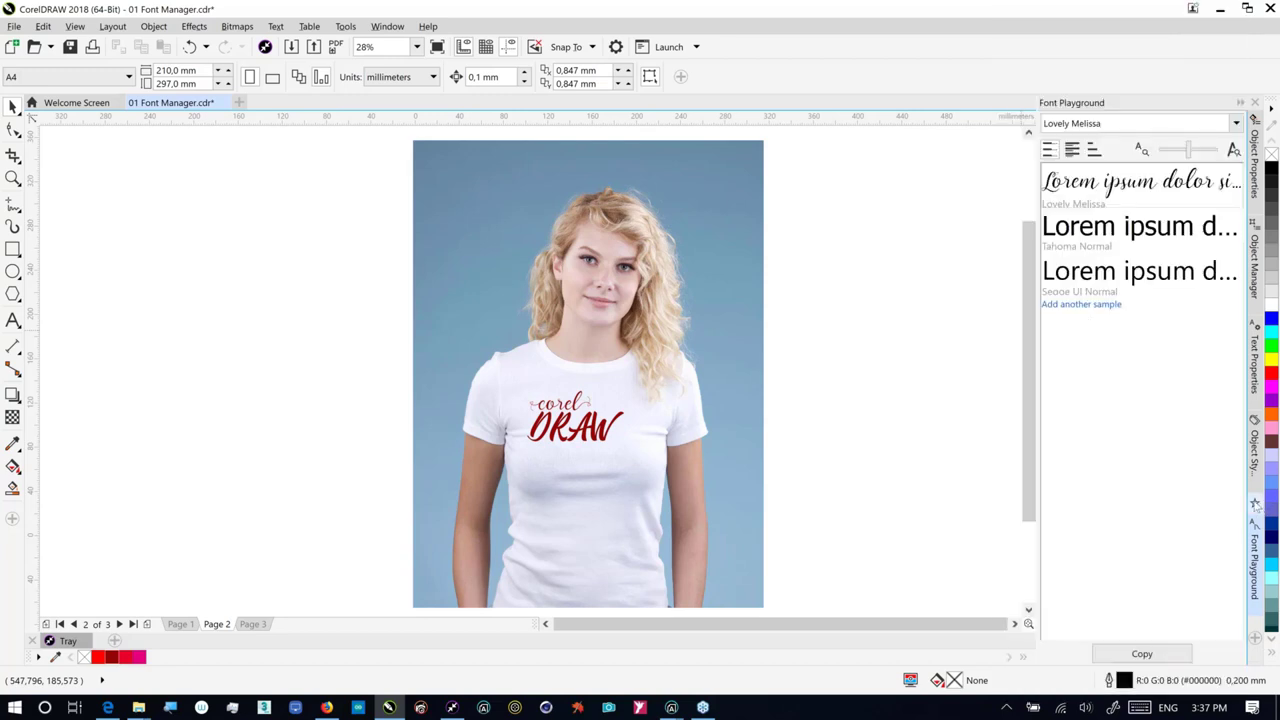
pyautogui.click(1256, 505)
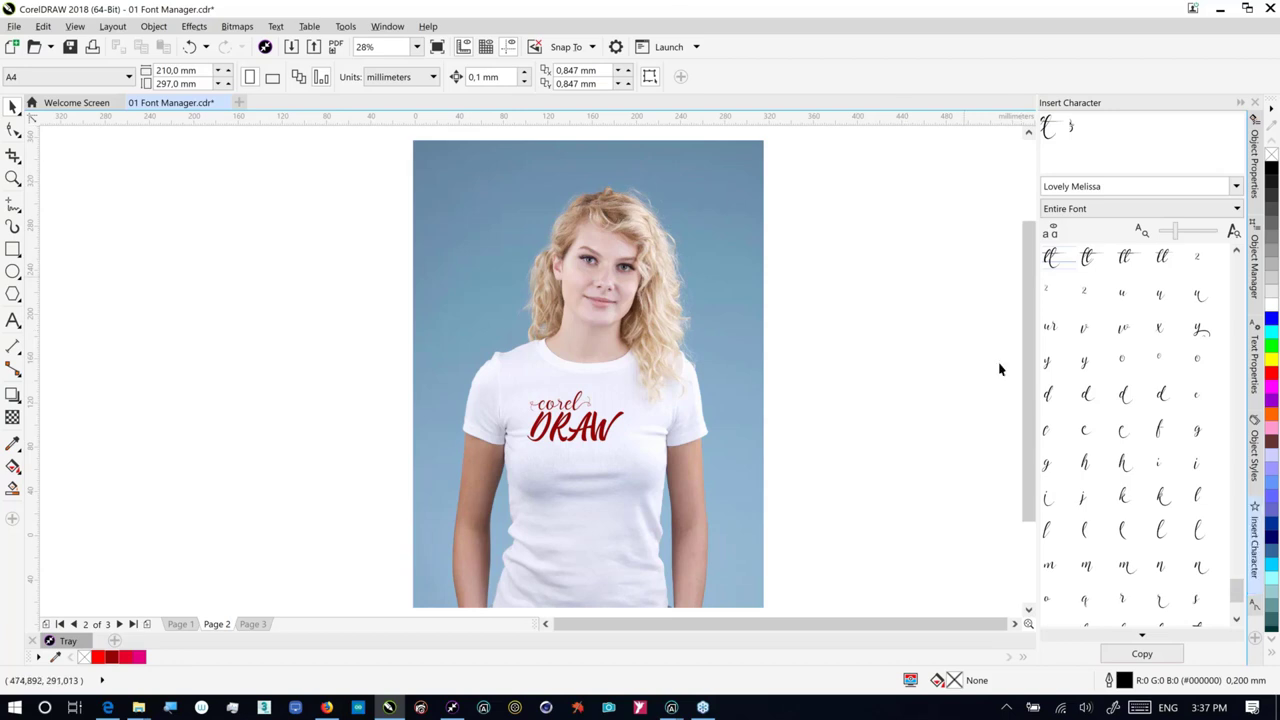
# Step: Preview Swash Variants, return to Entire Font, and drag the Lovely Melissa & glyph onto the canvas
pyautogui.click(1145, 208)
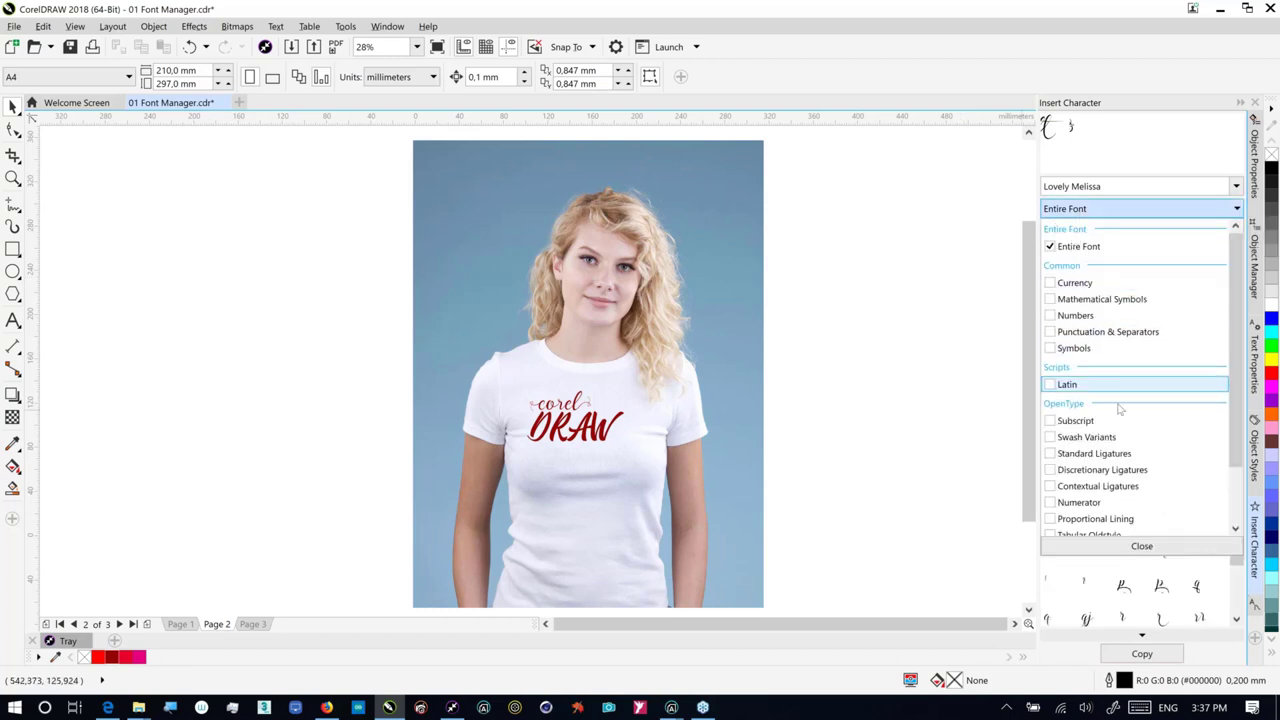
pyautogui.click(1050, 439)
pyautogui.click(1050, 439)
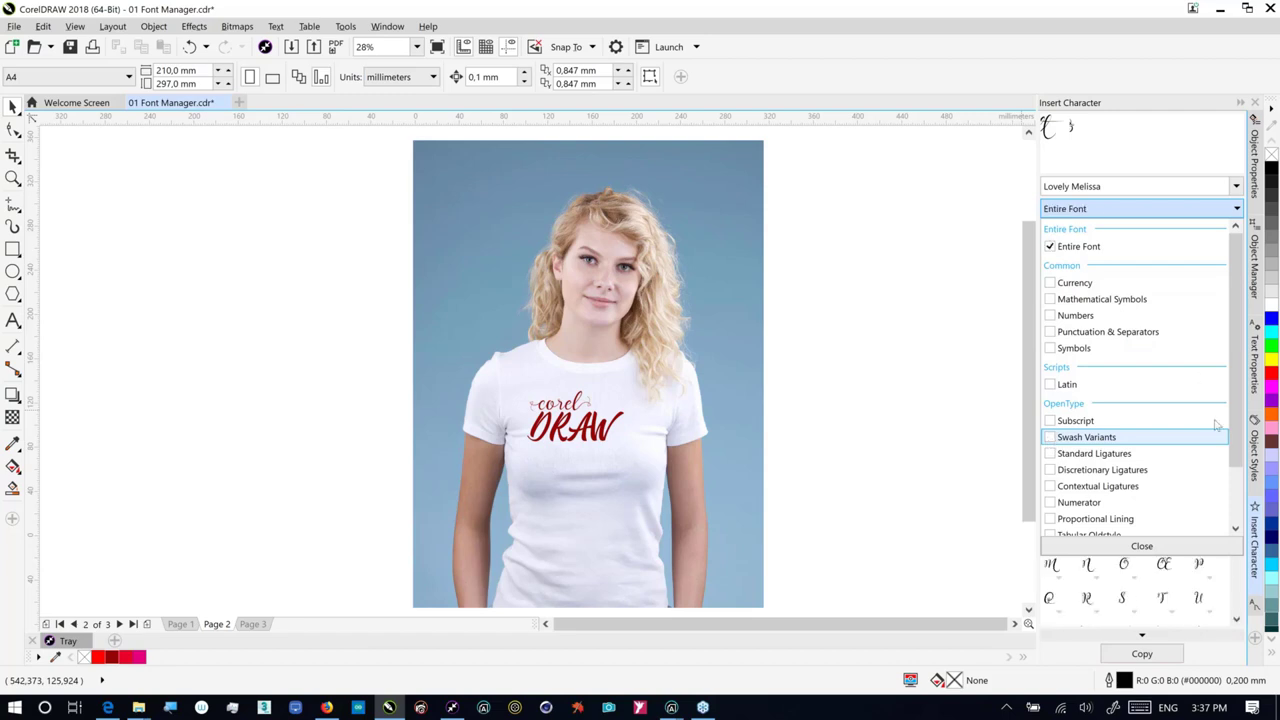
pyautogui.click(1240, 603)
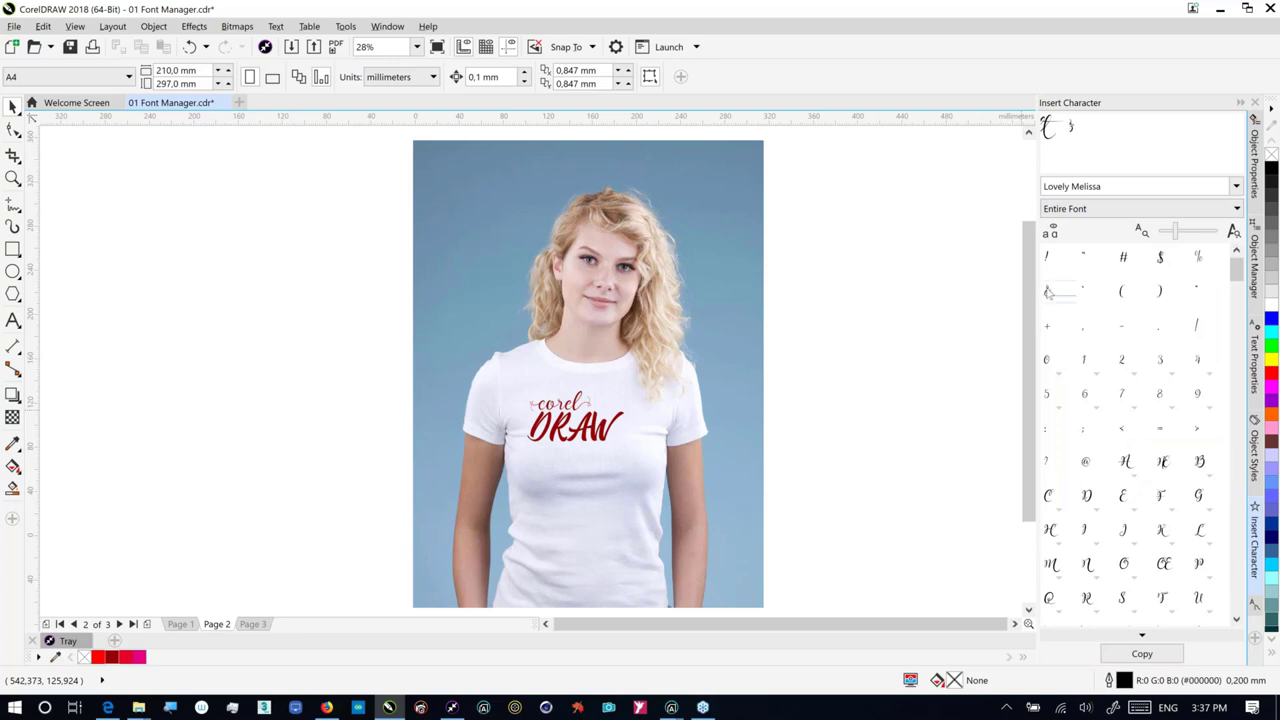
pyautogui.moveTo(1048, 292); pyautogui.dragTo(768, 381)
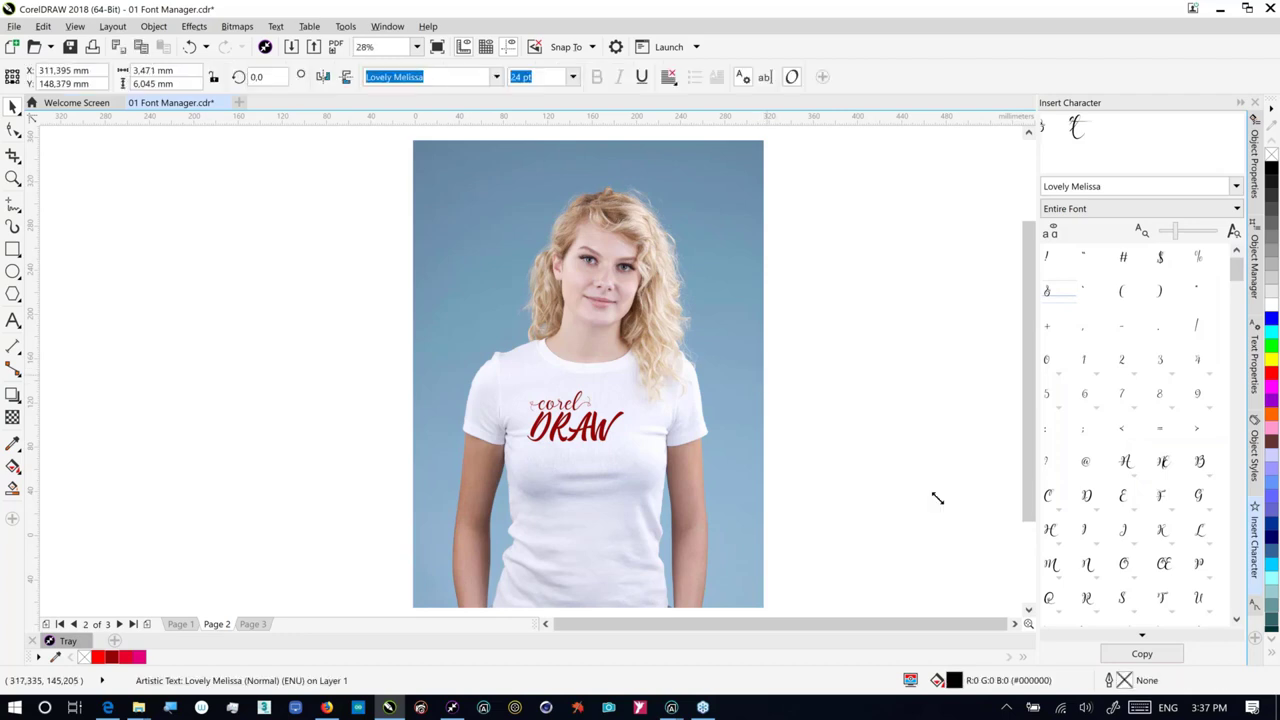
# Step: Enlarge the & glyph greatly and rotate it 180° upside down
pyautogui.moveTo(937, 498); pyautogui.dragTo(991, 556)
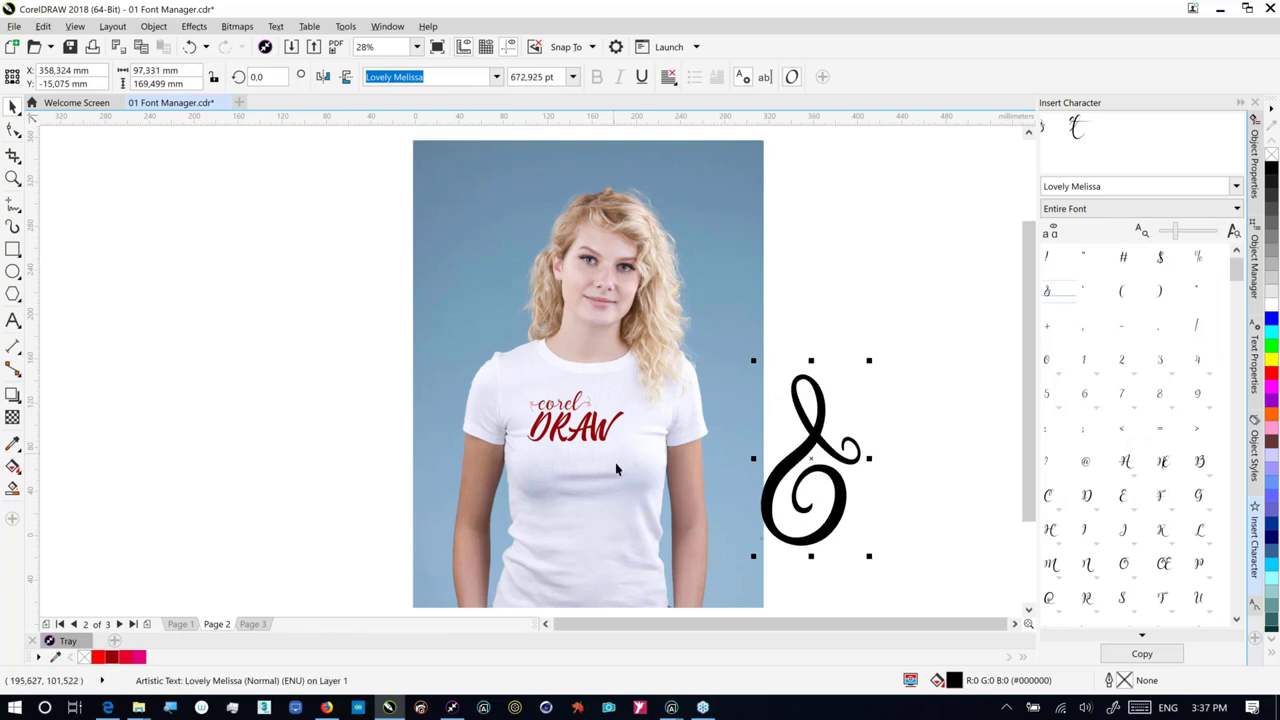
pyautogui.click(745, 371)
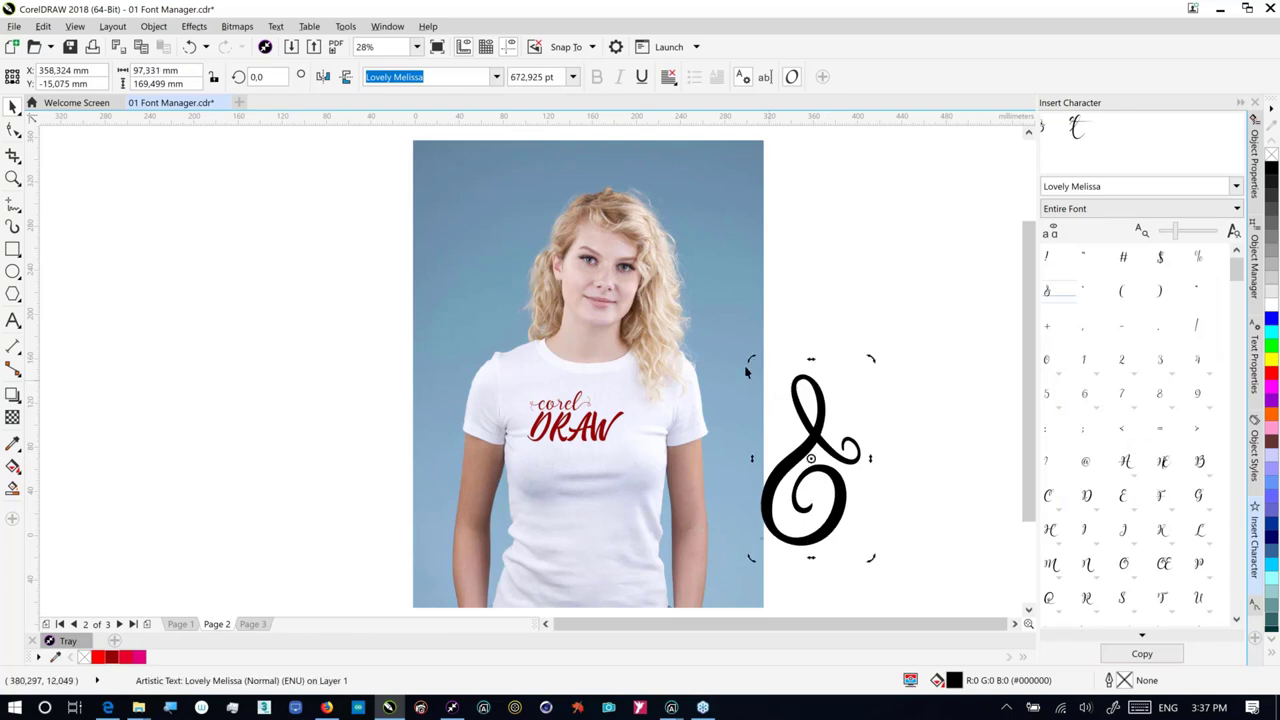
pyautogui.moveTo(745, 371); pyautogui.dragTo(885, 600)
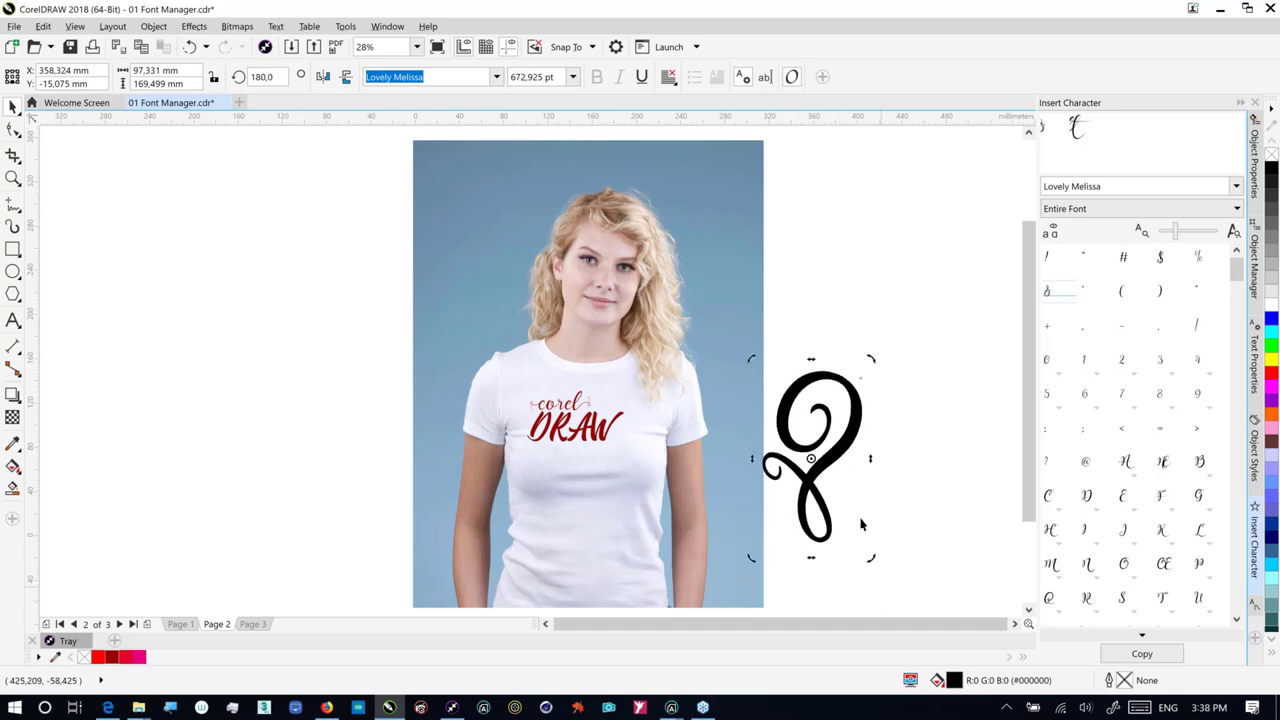
# Step: Move the flipped ampersand onto the shirt and size it to 329.78 pt beside DRAW
pyautogui.moveTo(850, 431); pyautogui.dragTo(679, 471)
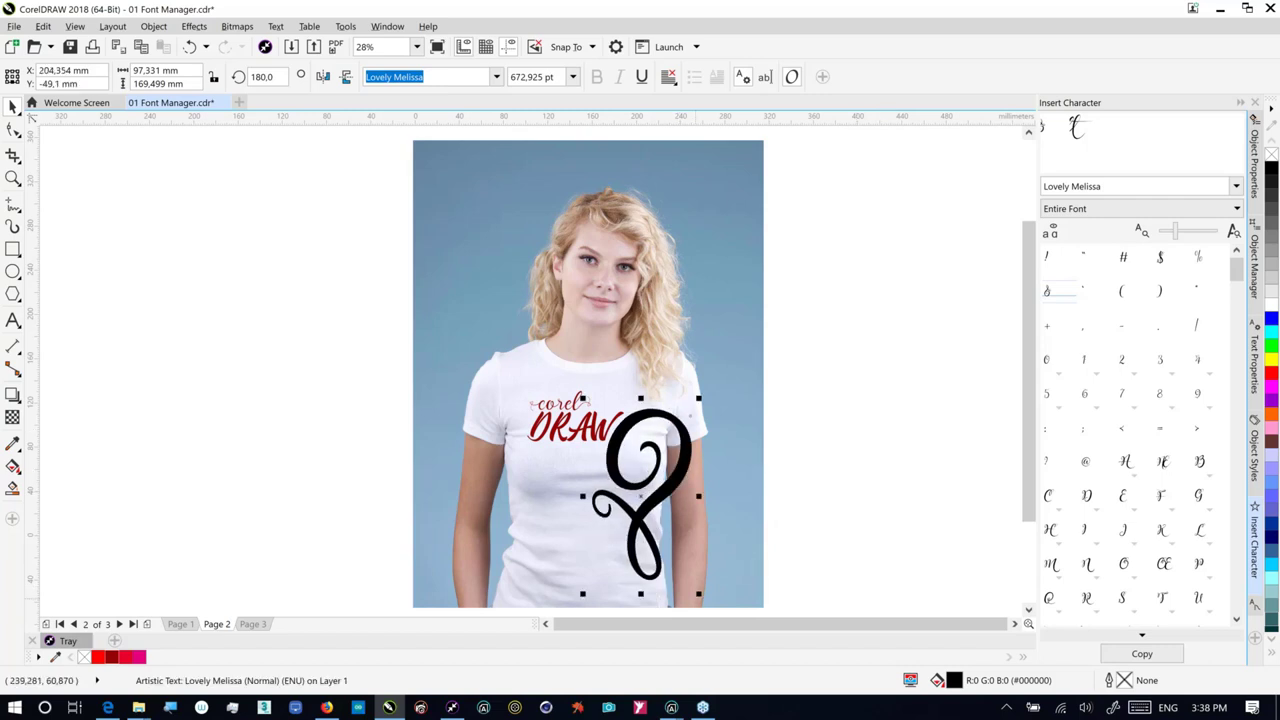
pyautogui.moveTo(698, 594); pyautogui.dragTo(645, 499)
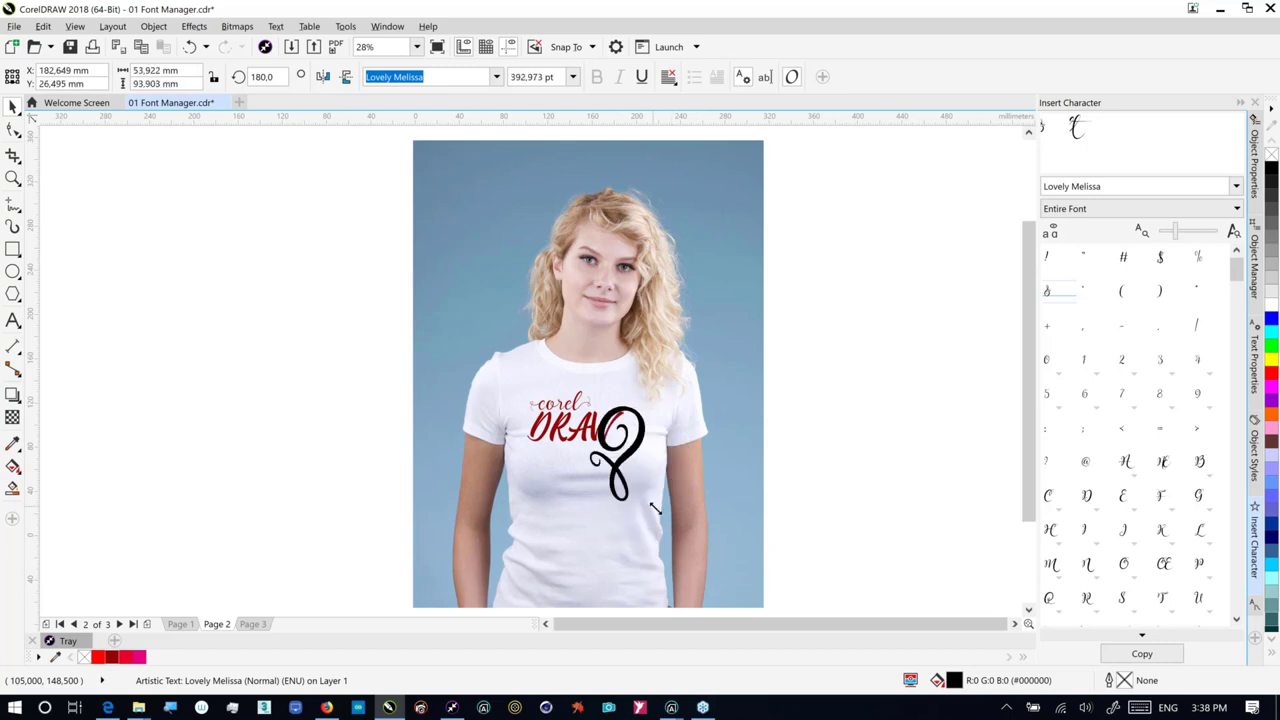
pyautogui.press('Delete')
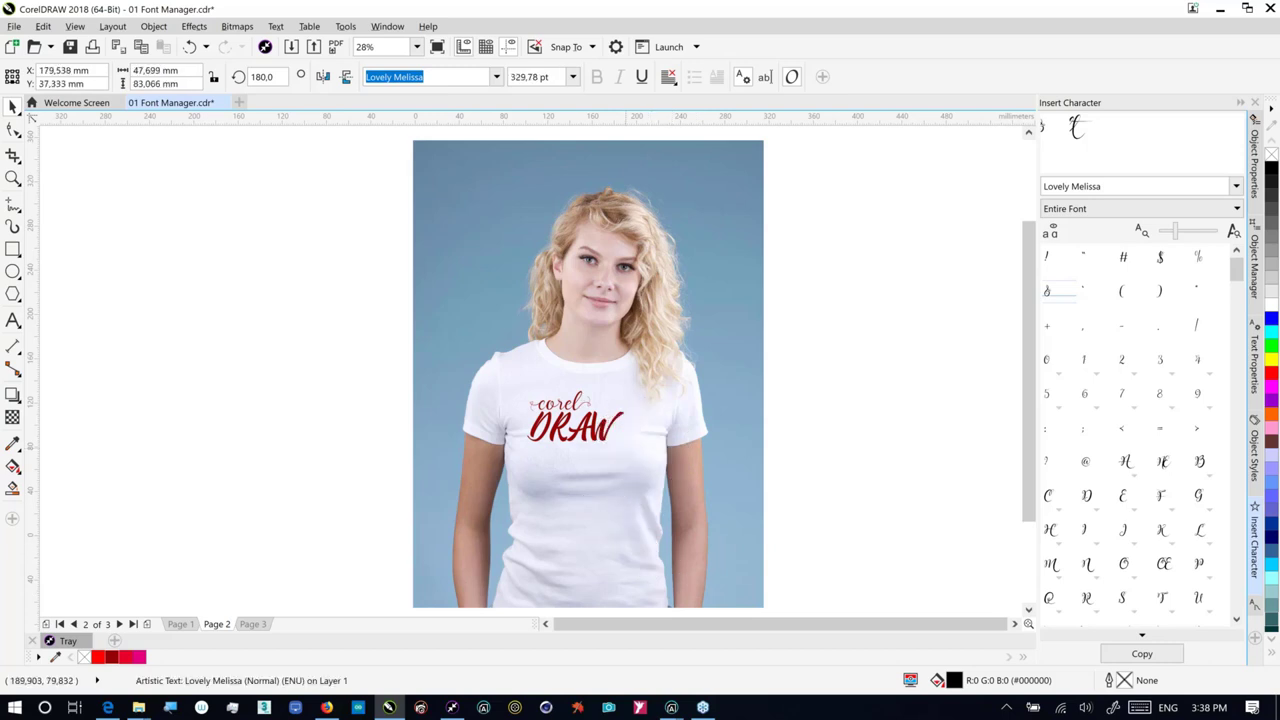
pyautogui.moveTo(629, 456); pyautogui.dragTo(643, 471)
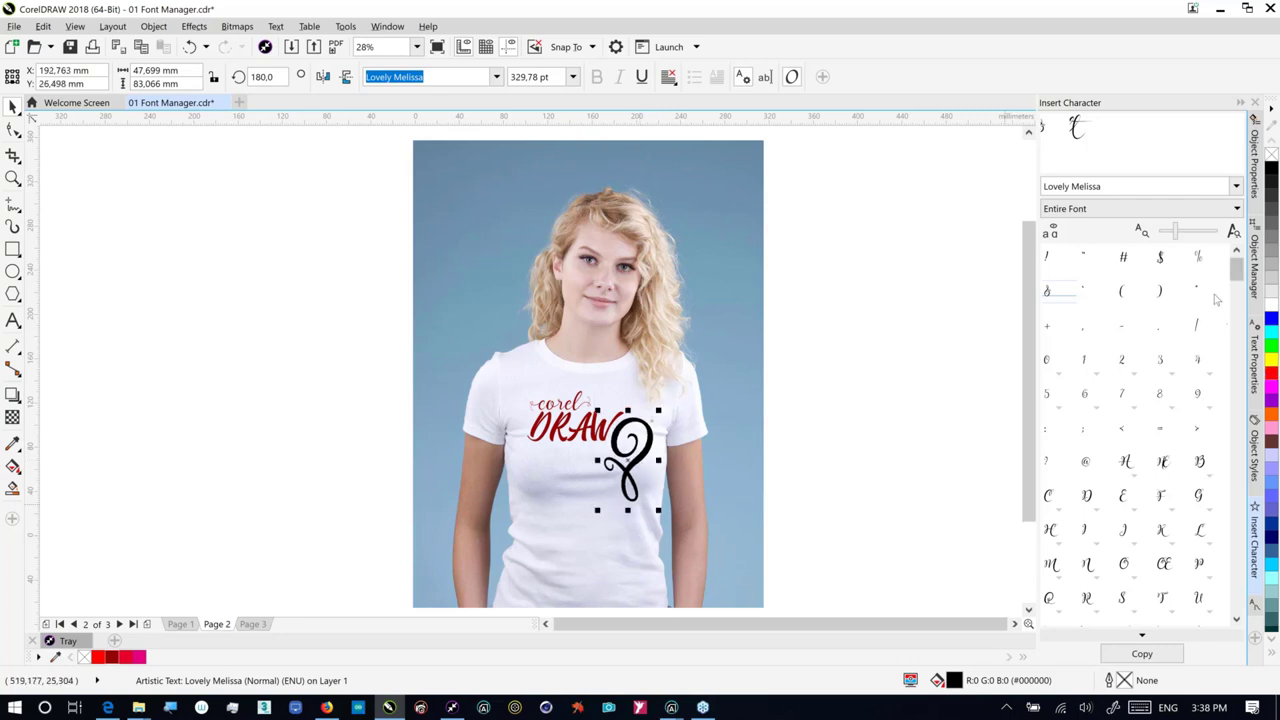
pyautogui.scroll(-2, 1238, 373)
pyautogui.scroll(-6, 1238, 373)
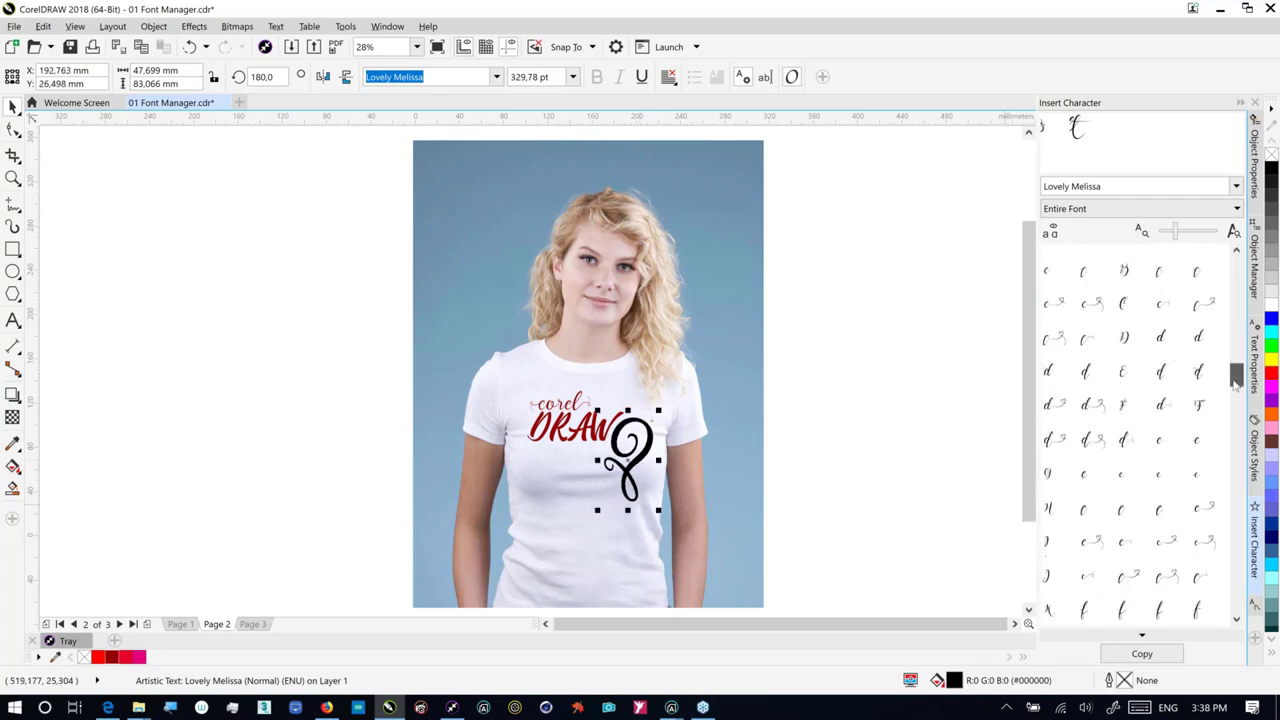
pyautogui.scroll(-5, 1238, 498)
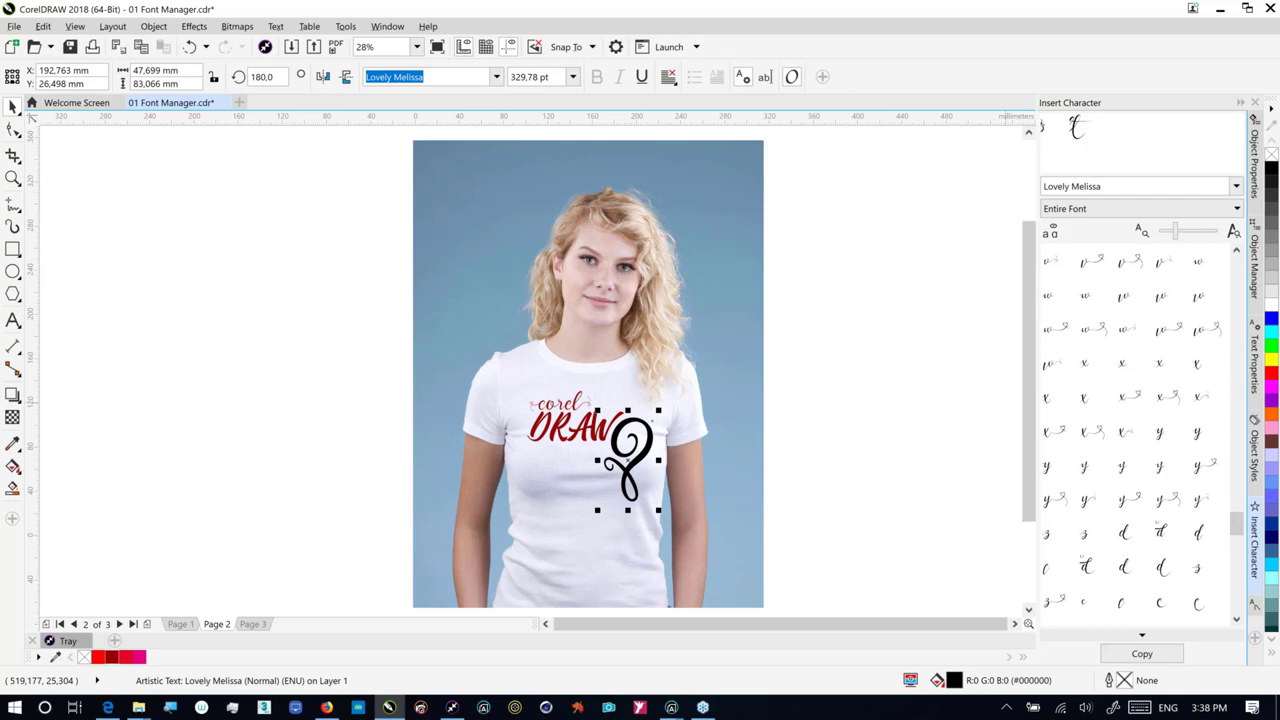
# Step: Place a Discretionary Ligatures ll glyph beneath the swirl, then select both glyphs
pyautogui.click(1065, 208)
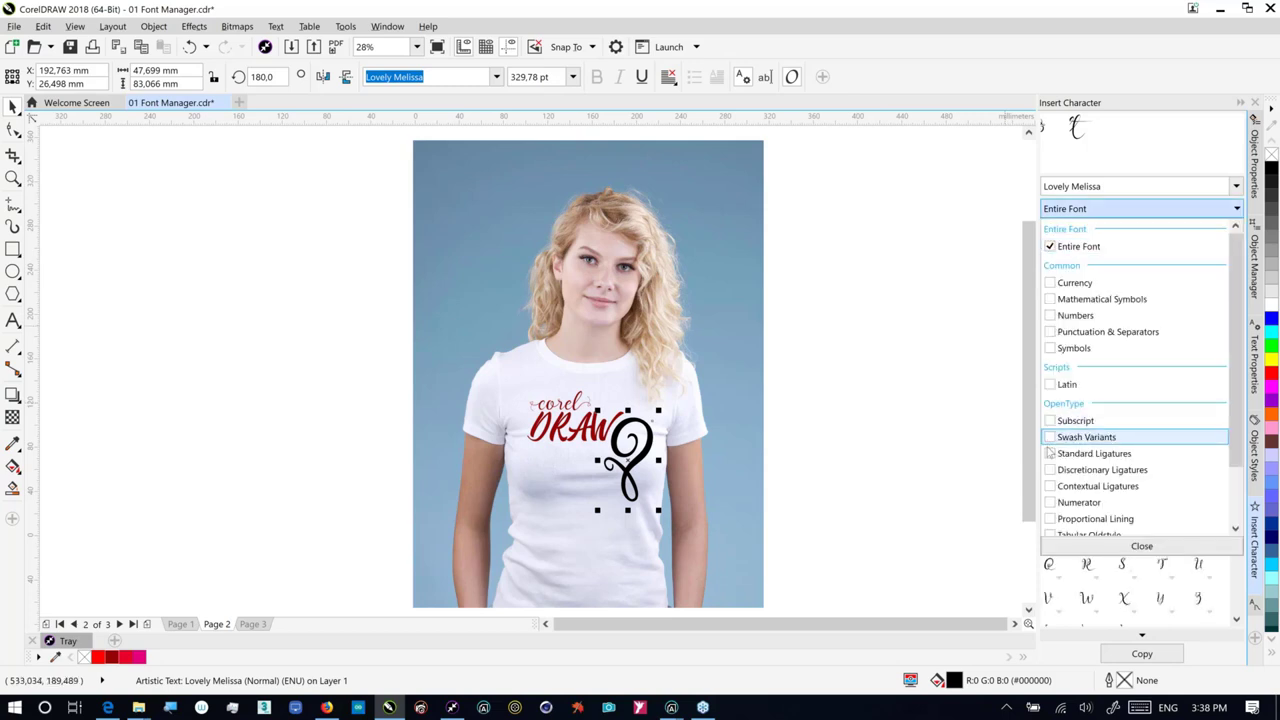
pyautogui.click(1095, 469)
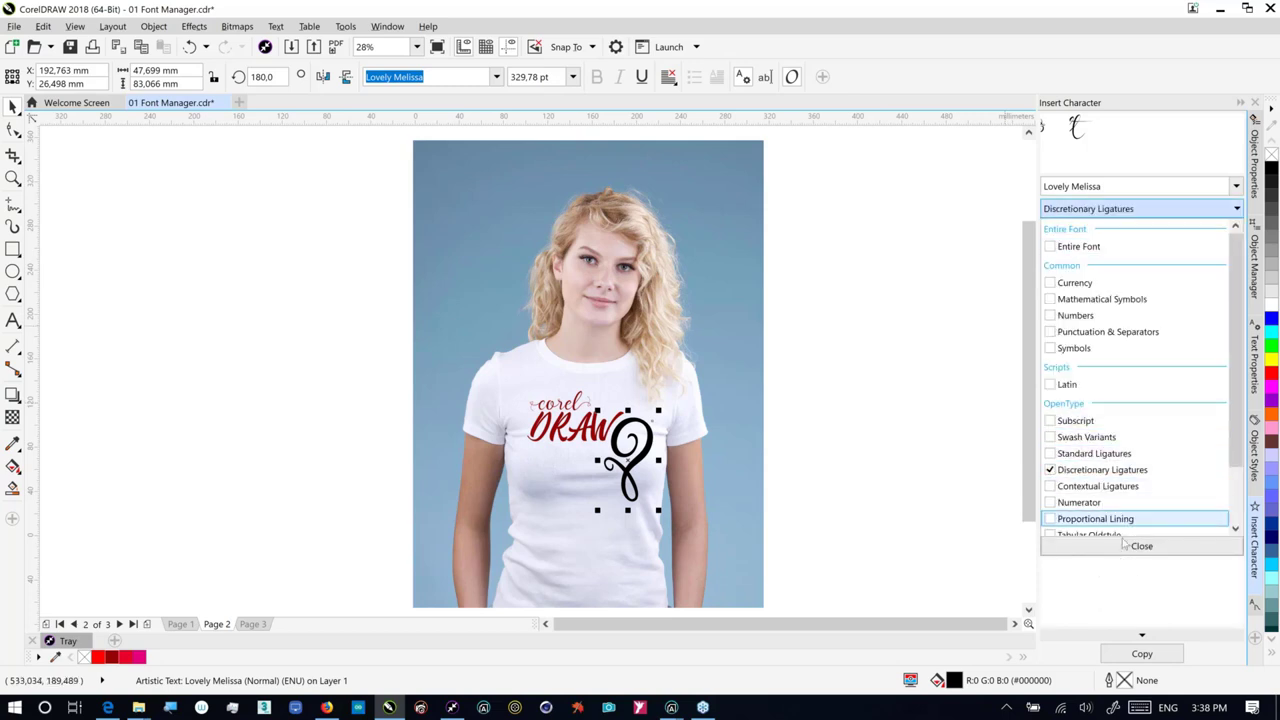
pyautogui.click(1127, 577)
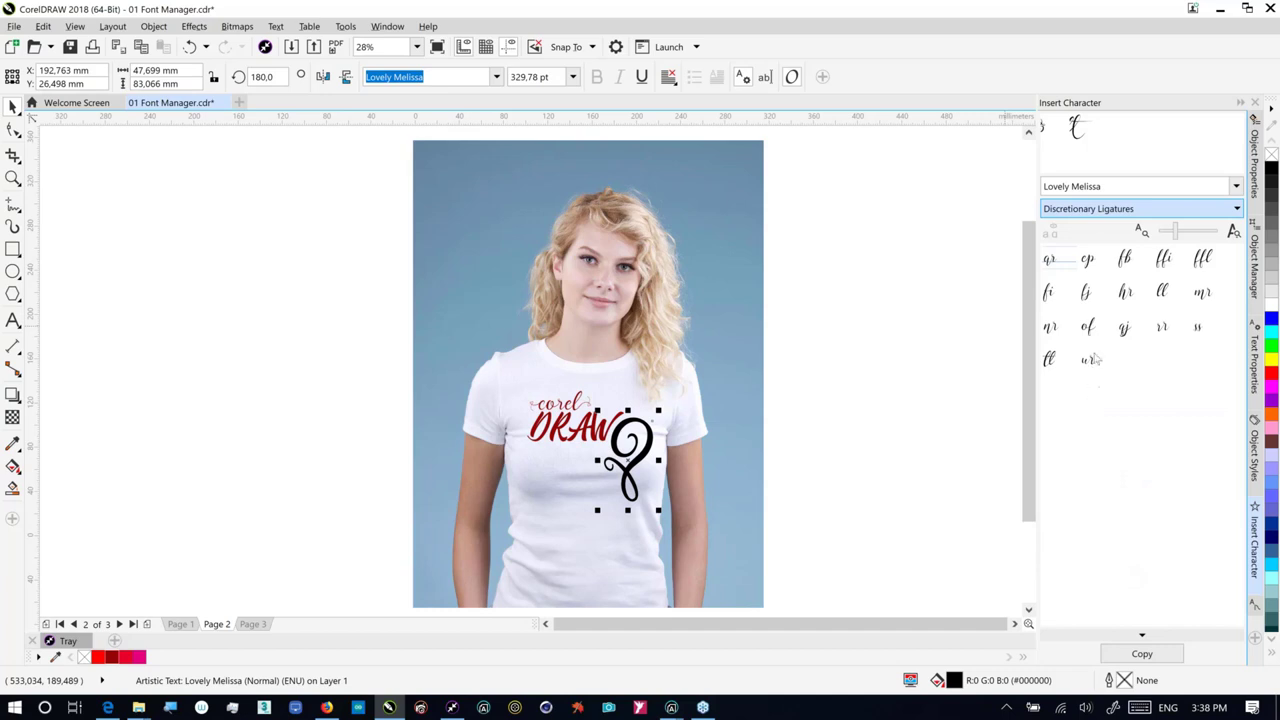
pyautogui.click(1050, 362)
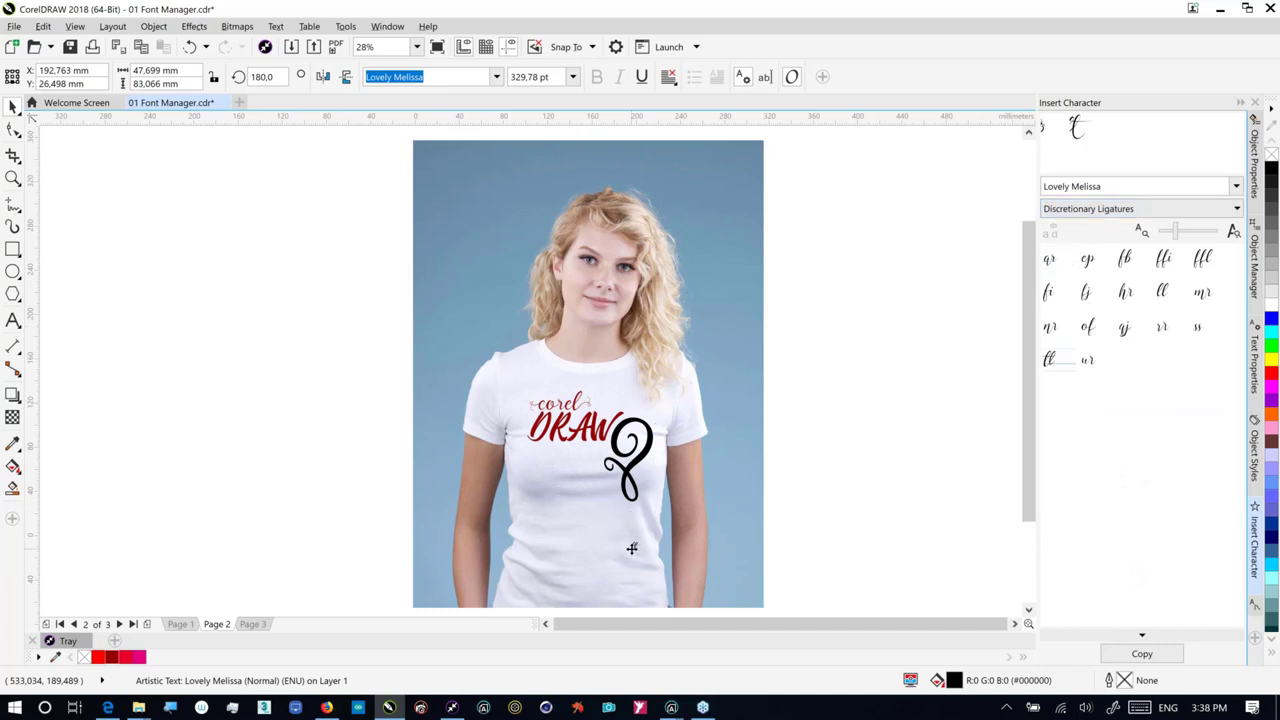
pyautogui.moveTo(632, 548); pyautogui.dragTo(629, 535)
pyautogui.click(627, 470)
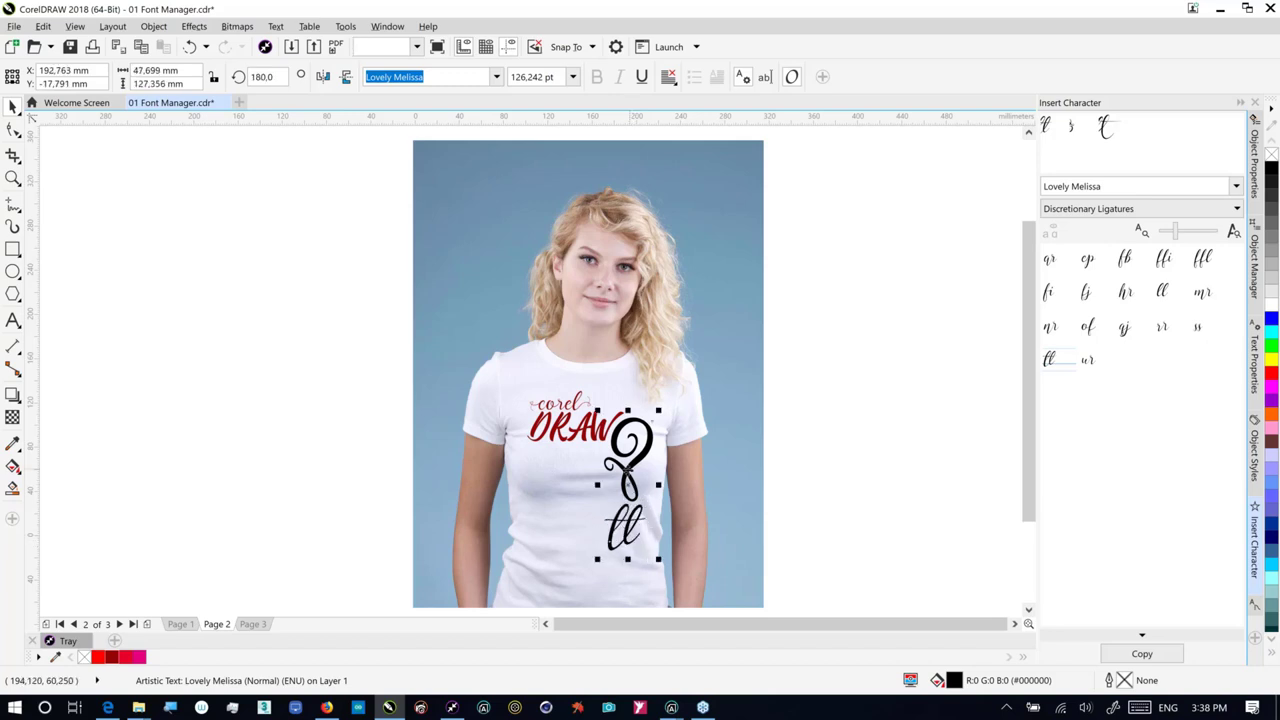
pyautogui.keyDown('shift'); pyautogui.click(624, 525); pyautogui.keyUp('shift')
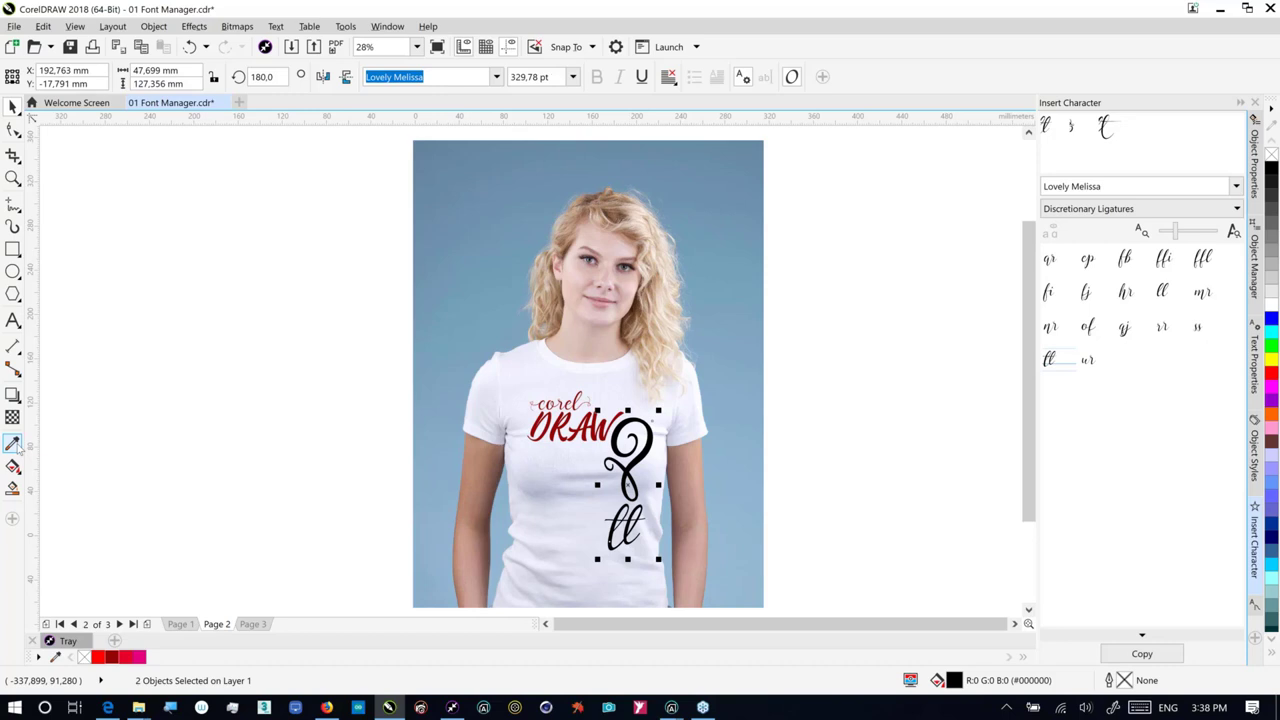
# Step: Sample DRAW's dark red with the Color Eyedropper and apply it to the swirl and ll glyphs
pyautogui.click(14, 444)
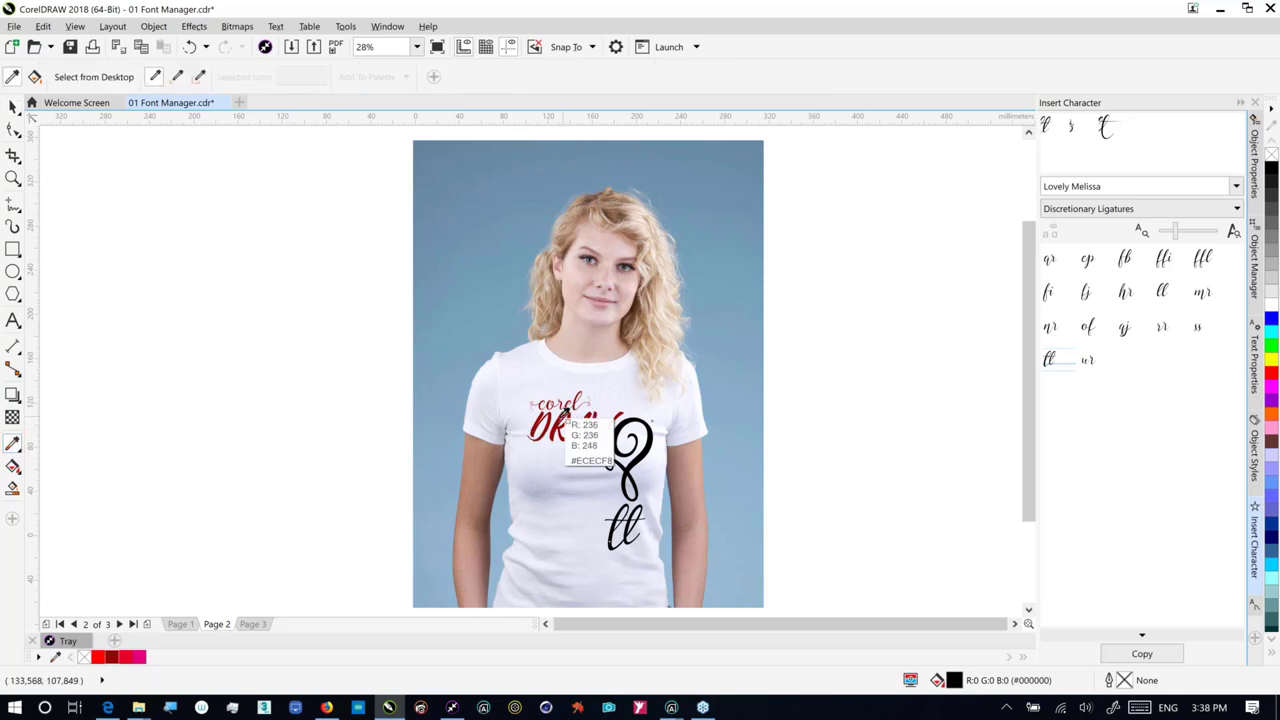
pyautogui.click(564, 411)
pyautogui.click(622, 468)
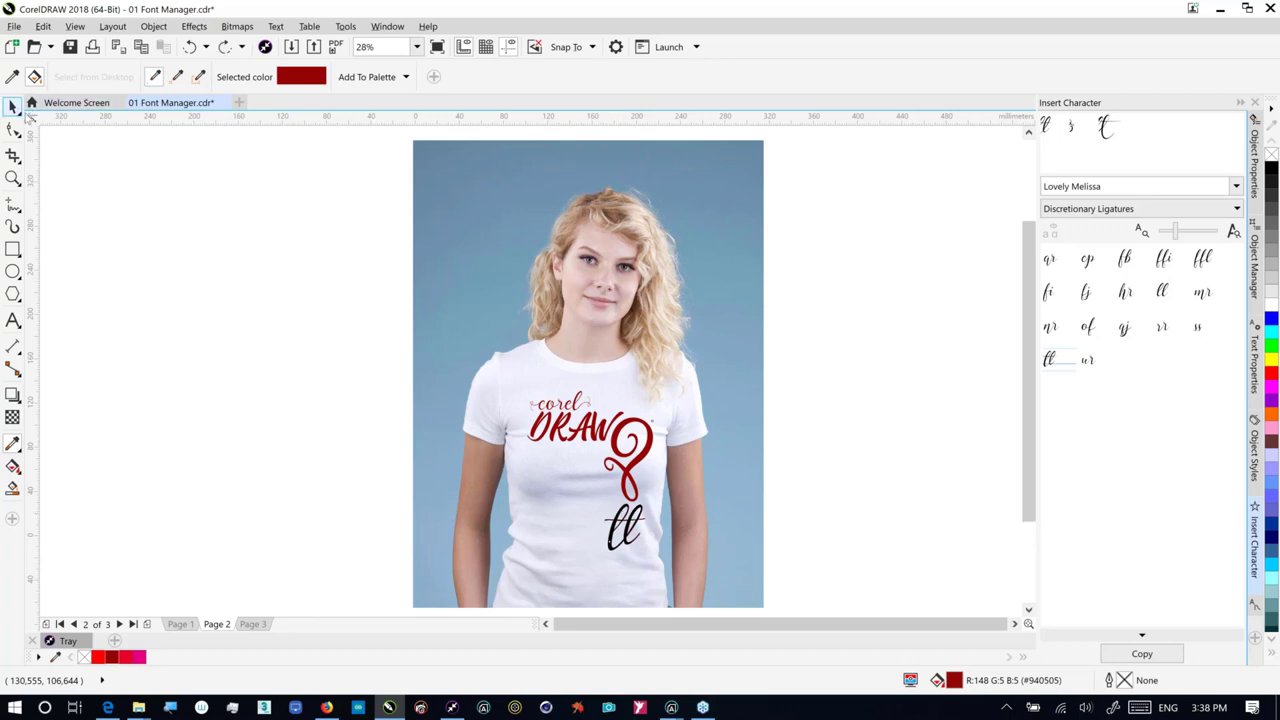
pyautogui.click(14, 107)
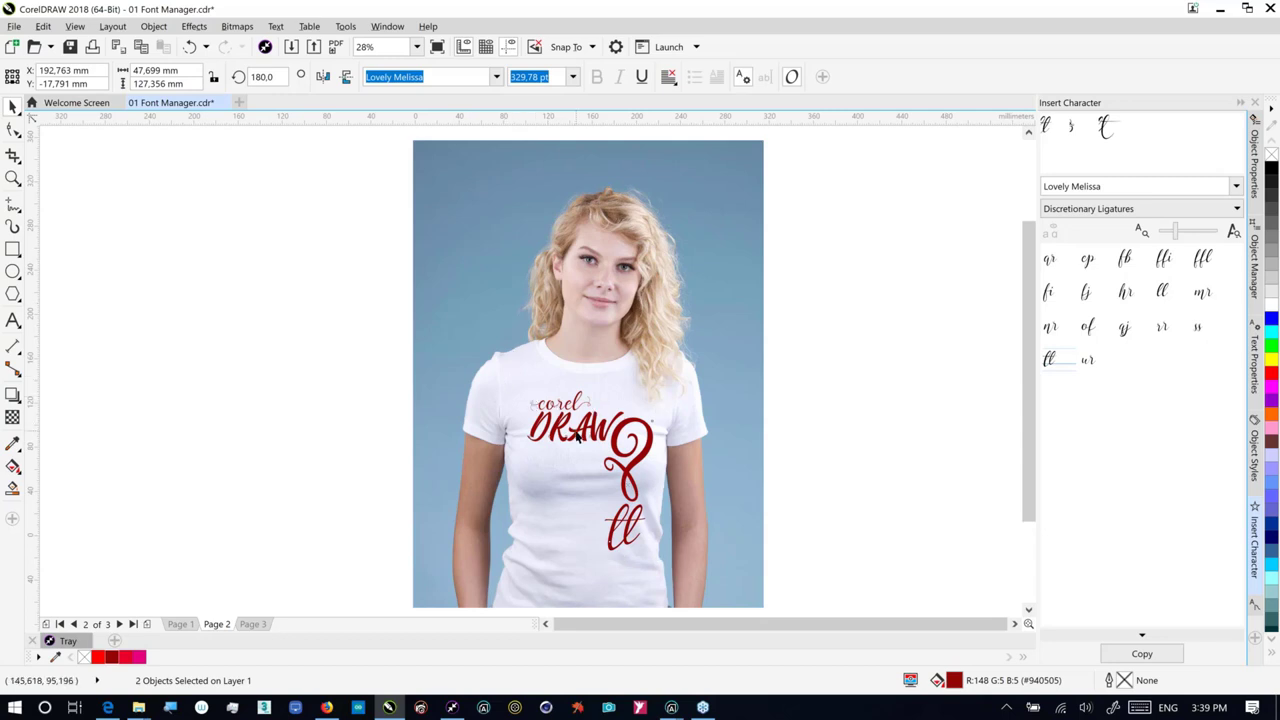
# Step: Check how Page 1's lettering is blended, then return to the Page 2 shirt design
pyautogui.keyDown('shift'); pyautogui.click(577, 437); pyautogui.keyUp('shift')
pyautogui.keyDown('shift'); pyautogui.click(563, 406); pyautogui.keyUp('shift')
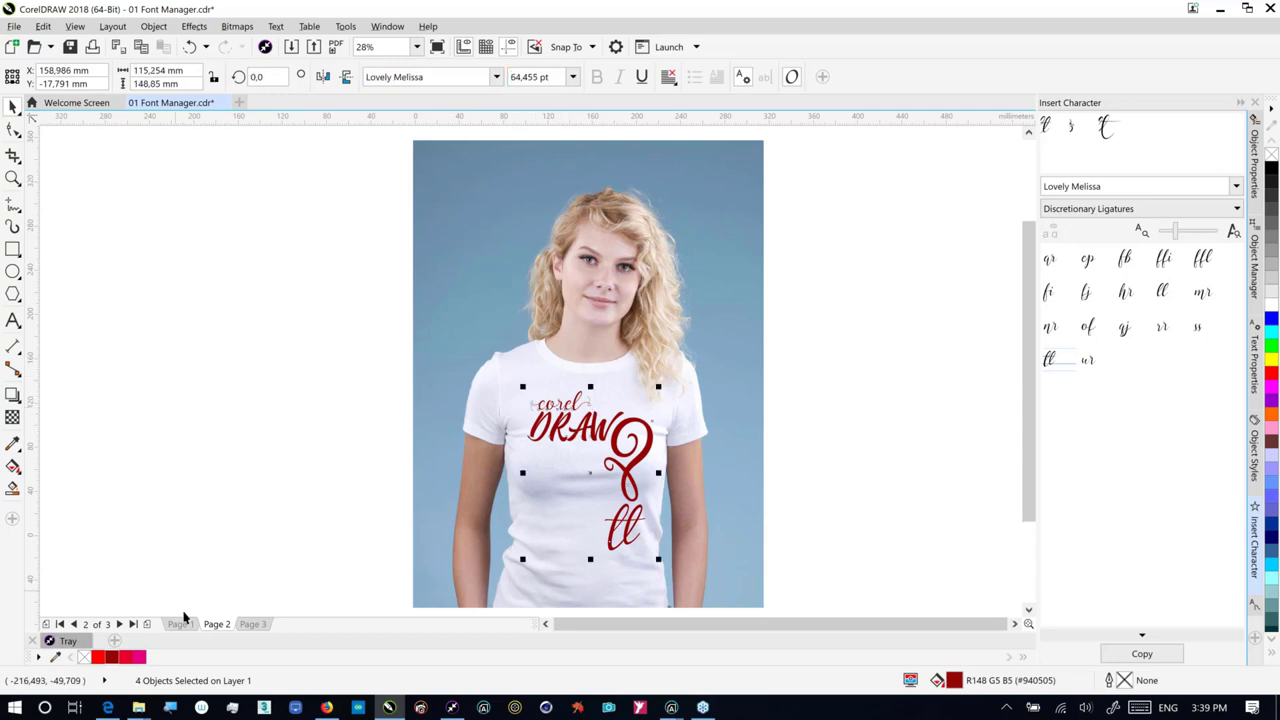
pyautogui.click(181, 623)
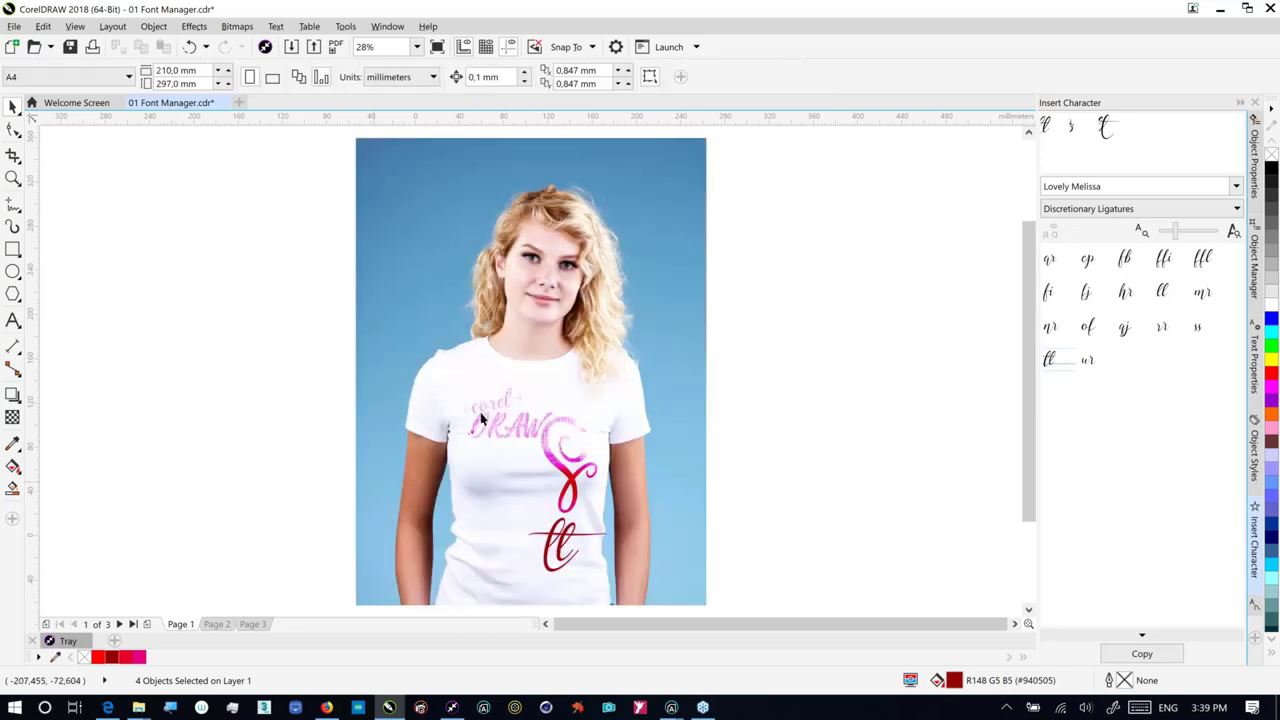
pyautogui.click(480, 420)
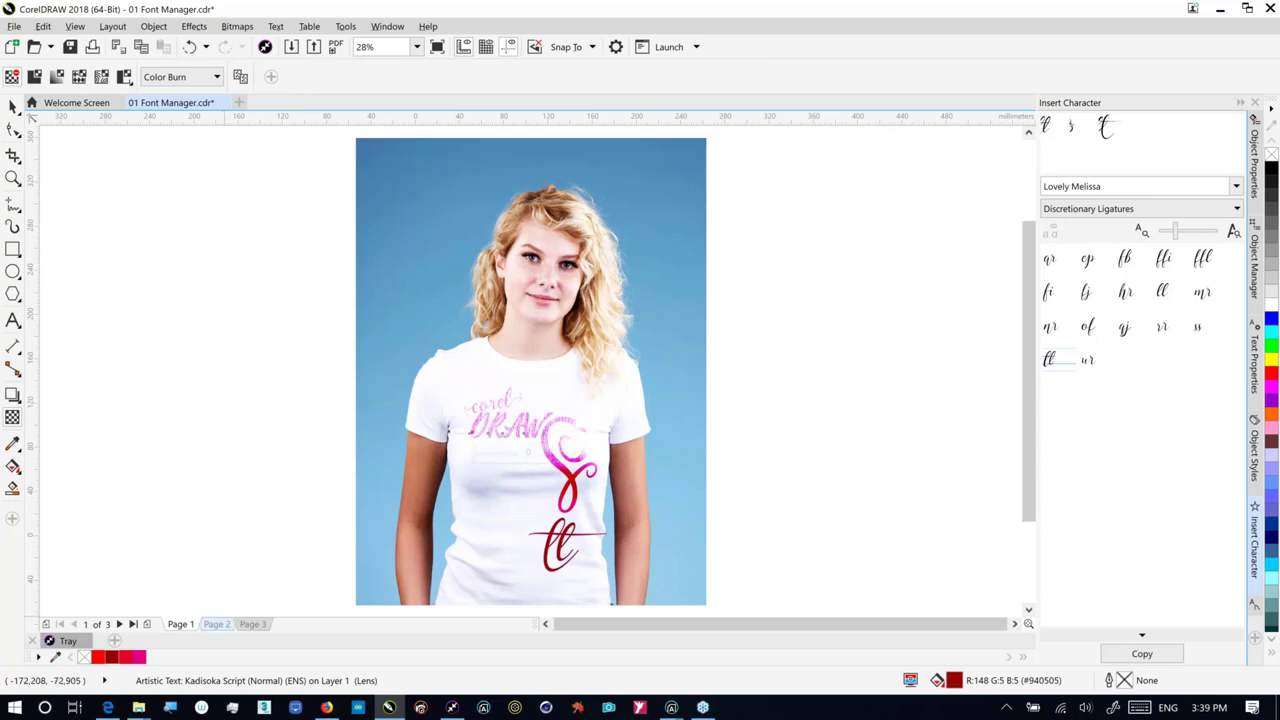
pyautogui.click(220, 622)
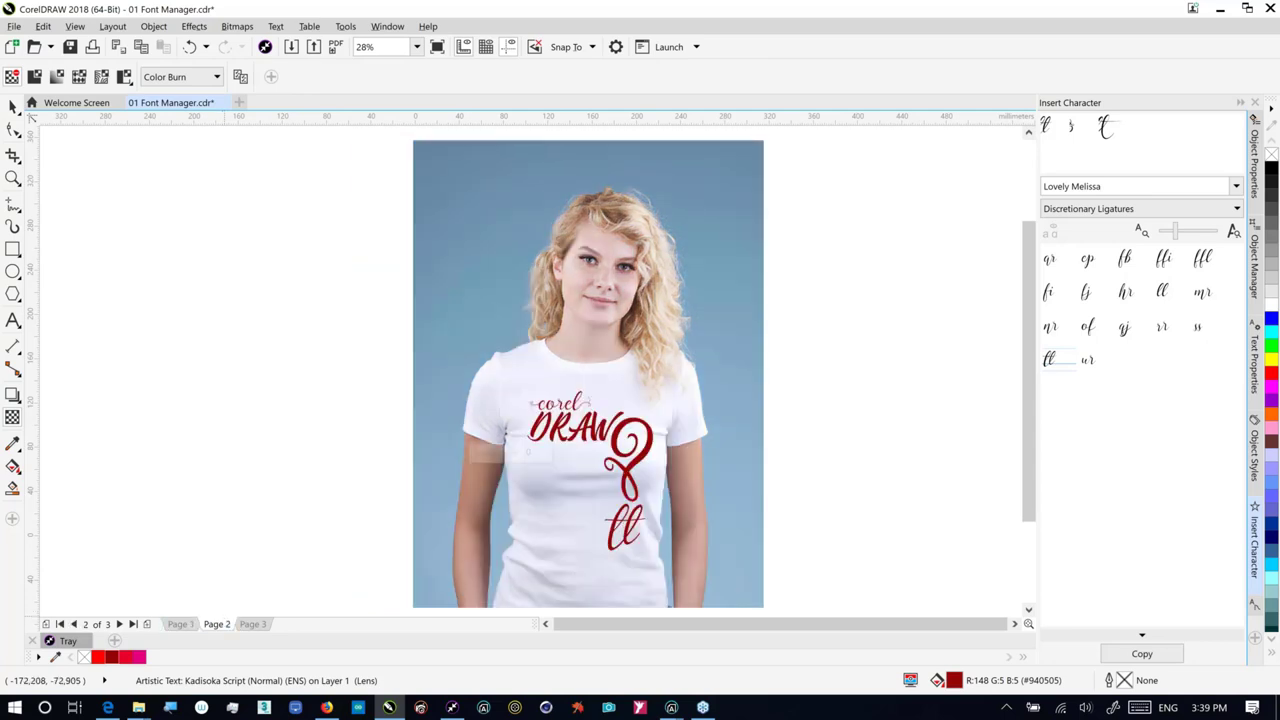
# Step: Marquee-select all the shirt lettering and set its Transparency merge mode to Color Burn
pyautogui.press('Escape')
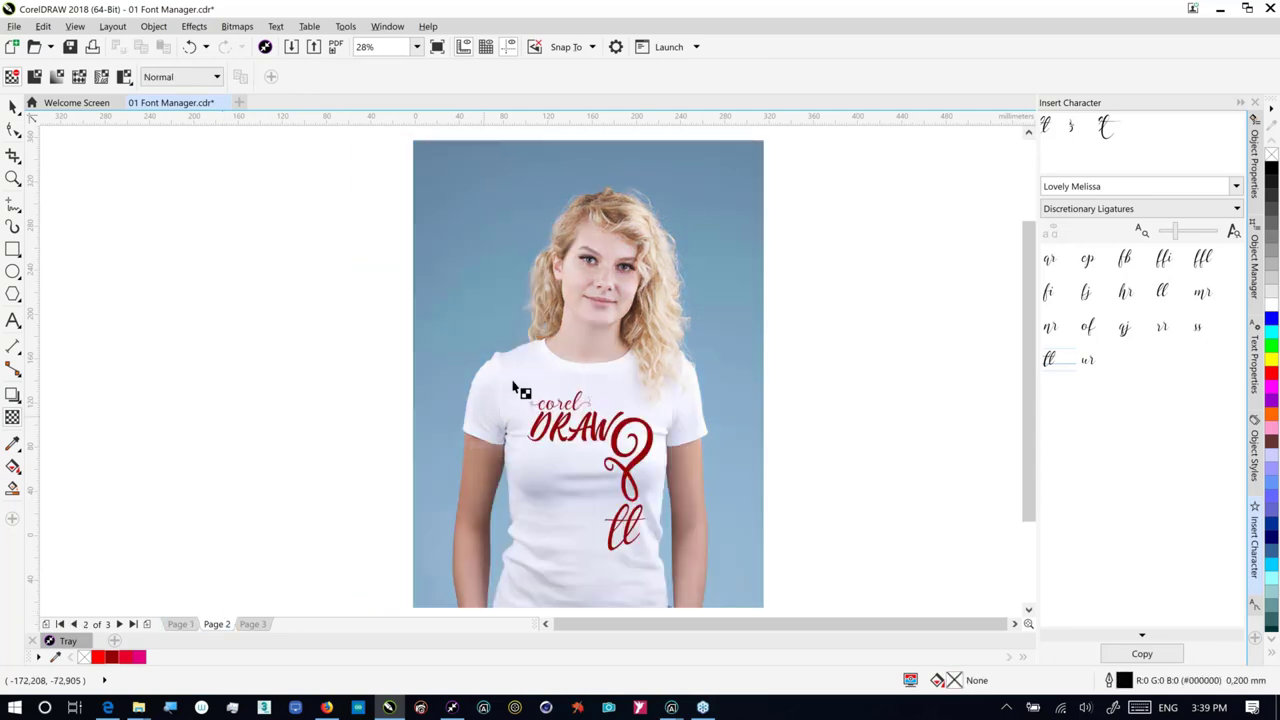
pyautogui.press('space')
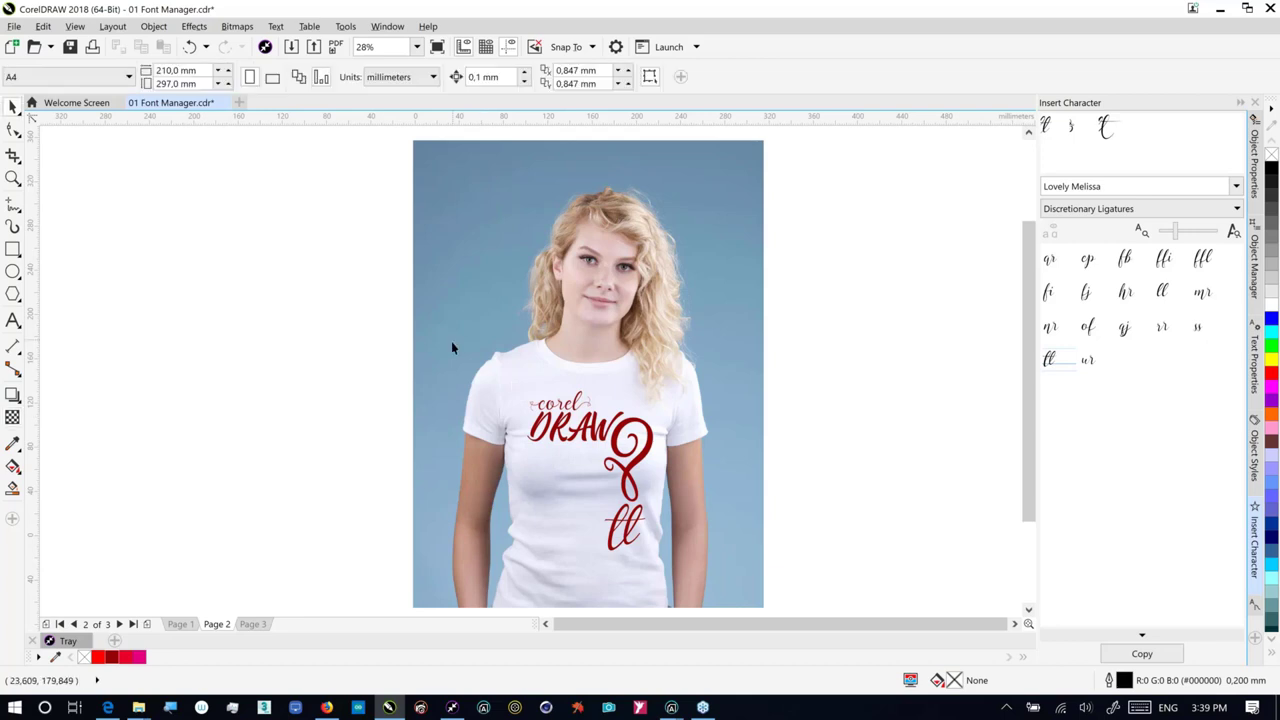
pyautogui.moveTo(376, 368); pyautogui.dragTo(715, 582)
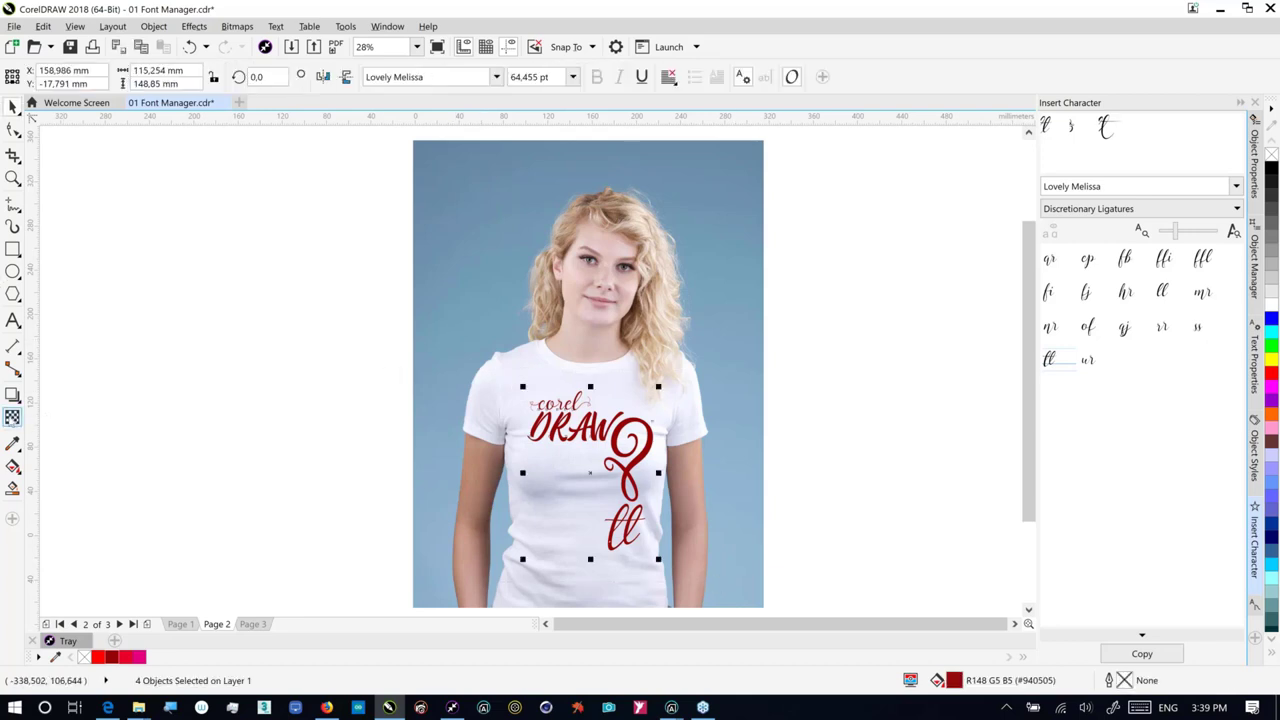
pyautogui.click(12, 417)
pyautogui.click(216, 77)
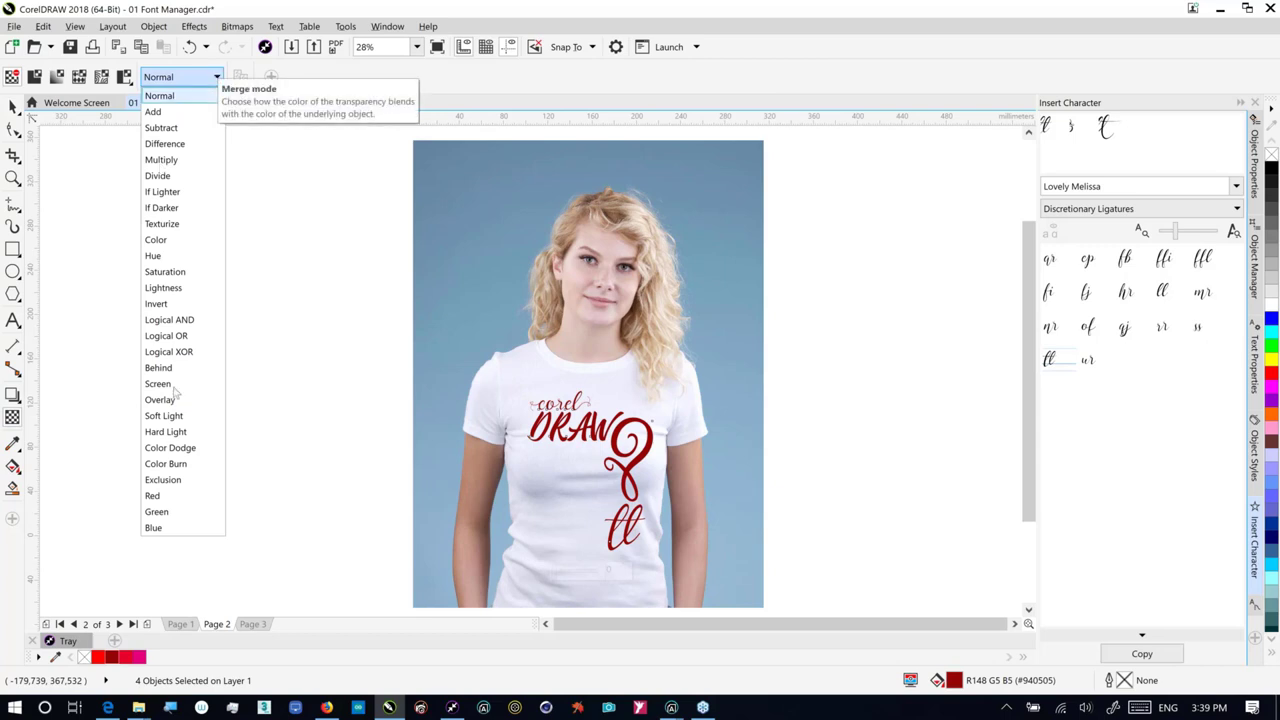
pyautogui.click(194, 457)
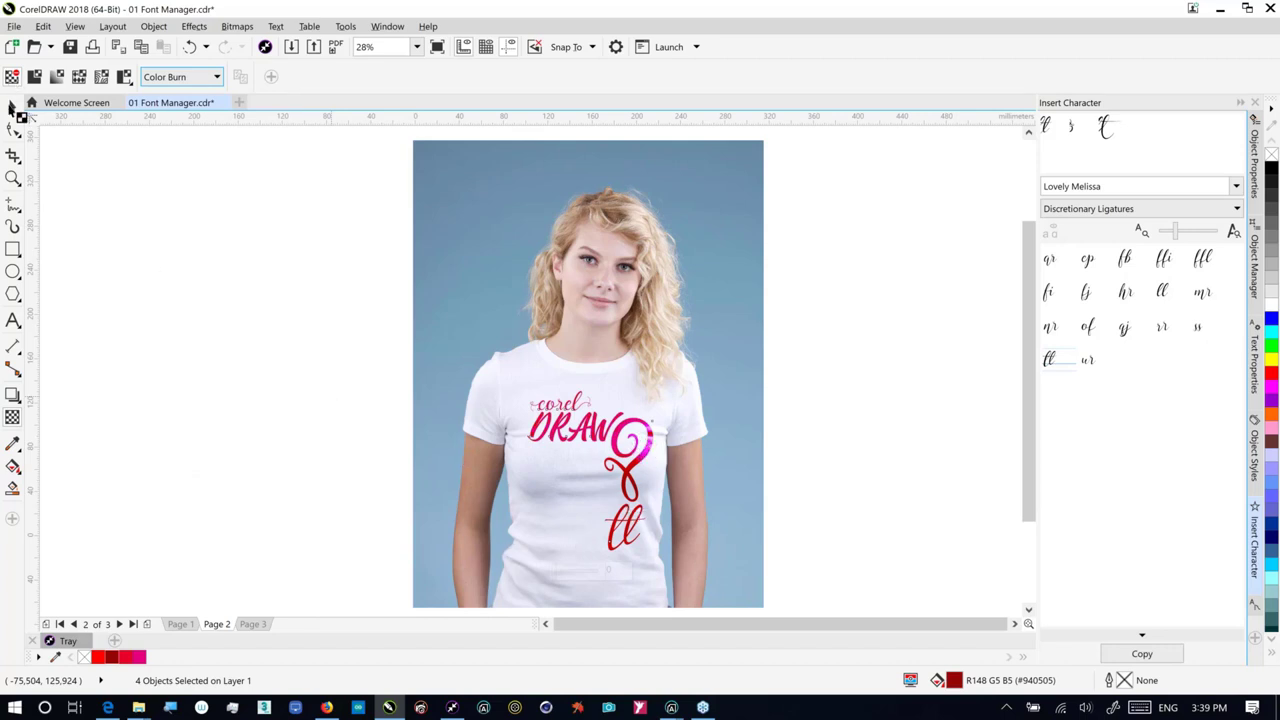
# Step: Return to the Pick tool and select the T-shirt photo
pyautogui.click(13, 155)
pyautogui.click(12, 107)
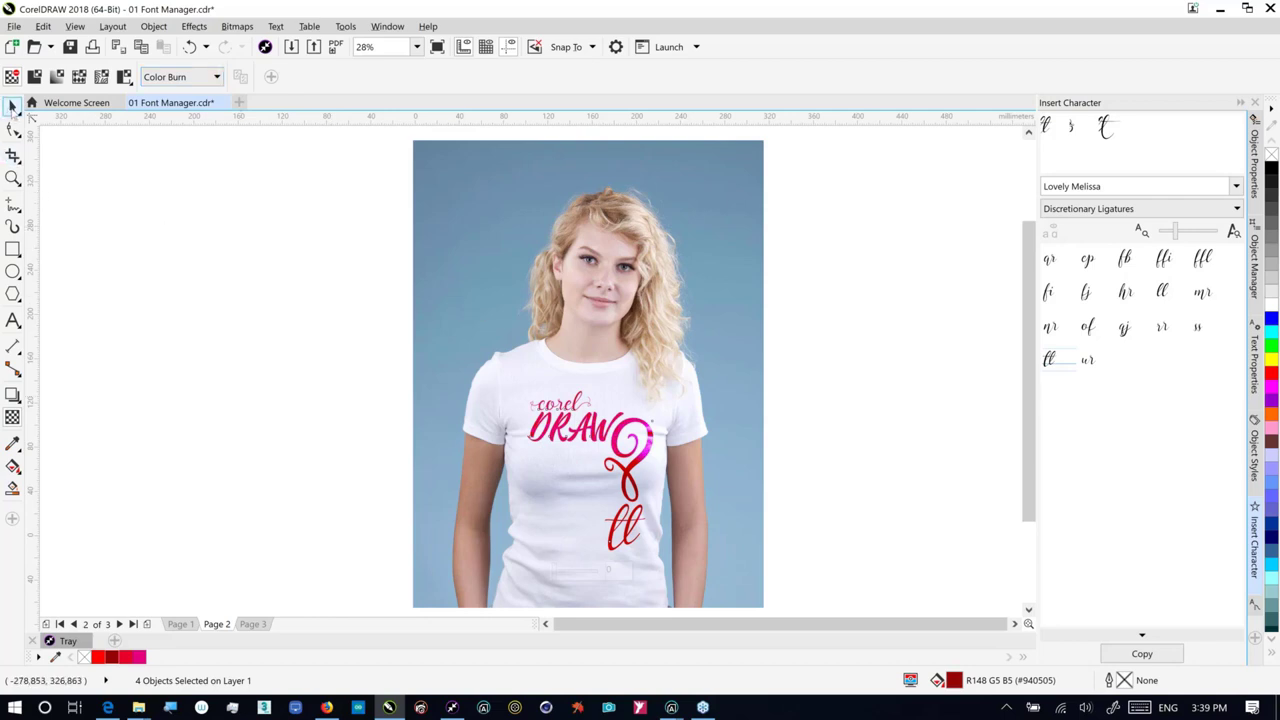
pyautogui.click(617, 285)
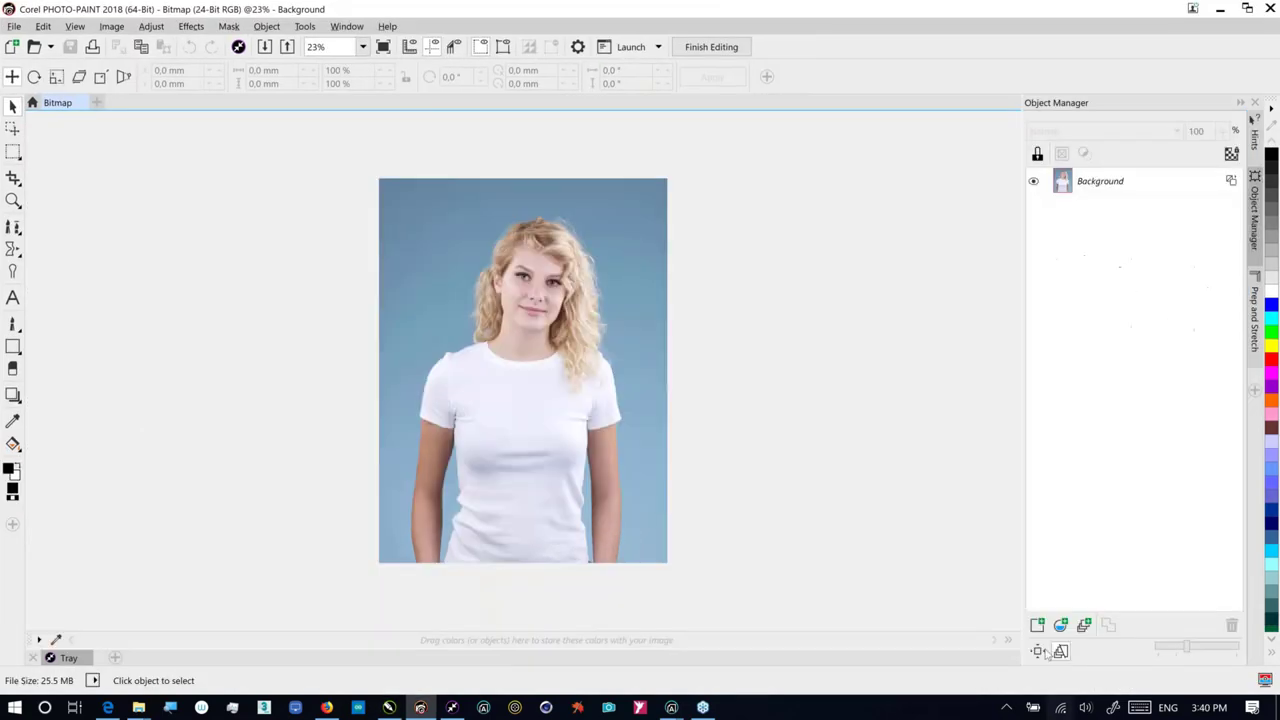
# Step: Create a new Tone Curve lens on the shirt photo
pyautogui.click(1061, 625)
pyautogui.moveTo(745, 290); pyautogui.dragTo(736, 384)
pyautogui.click(600, 352)
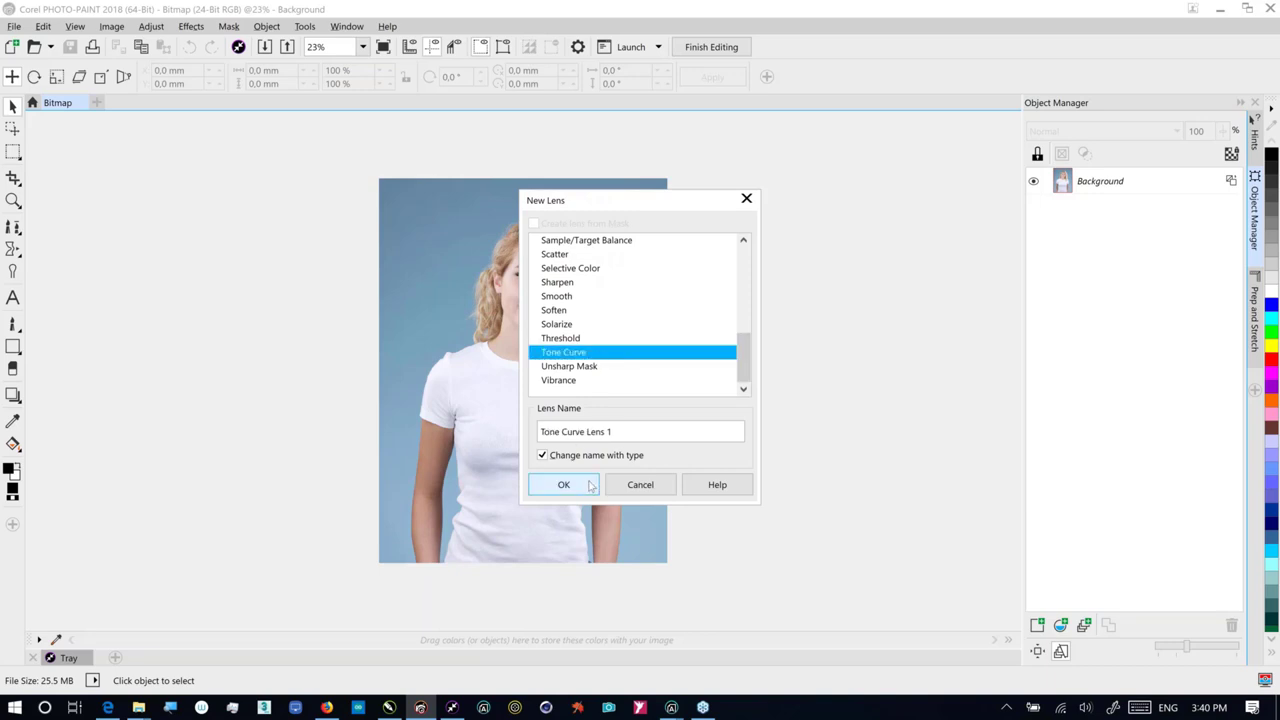
pyautogui.click(591, 485)
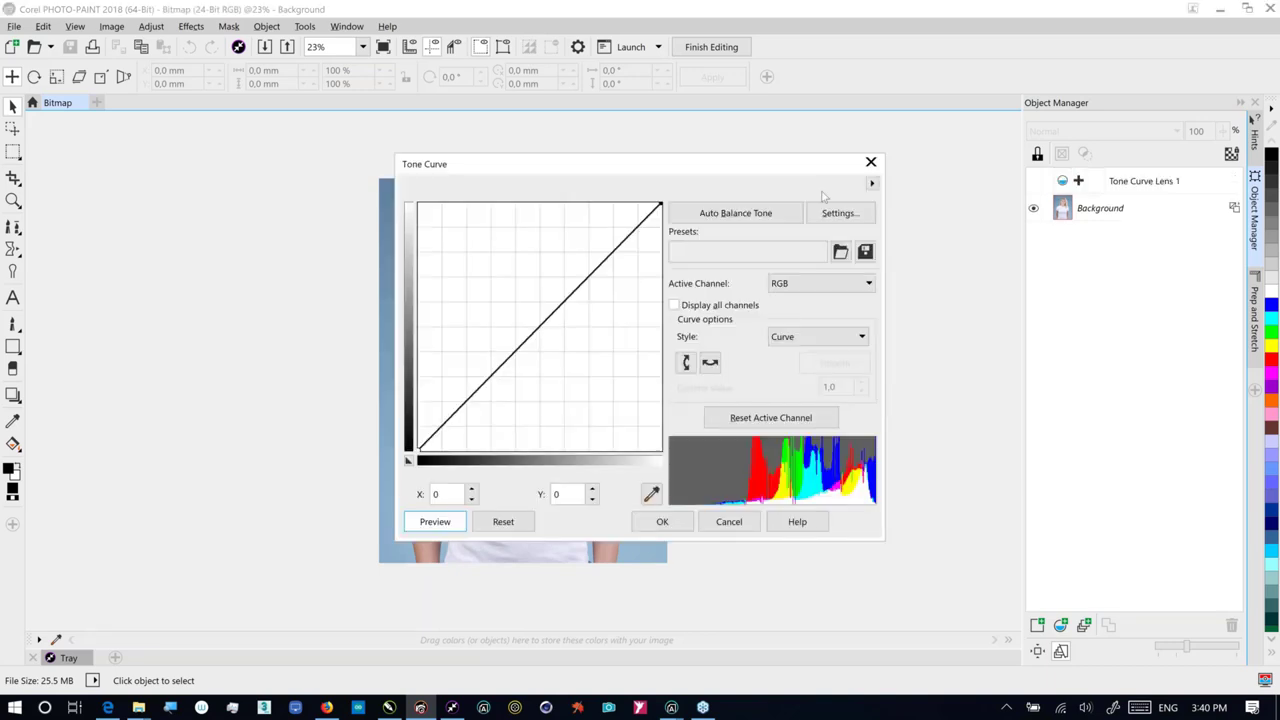
# Step: Shape the tone curve into an S, comparing before and after, and accept it
pyautogui.moveTo(953, 262); pyautogui.dragTo(947, 248)
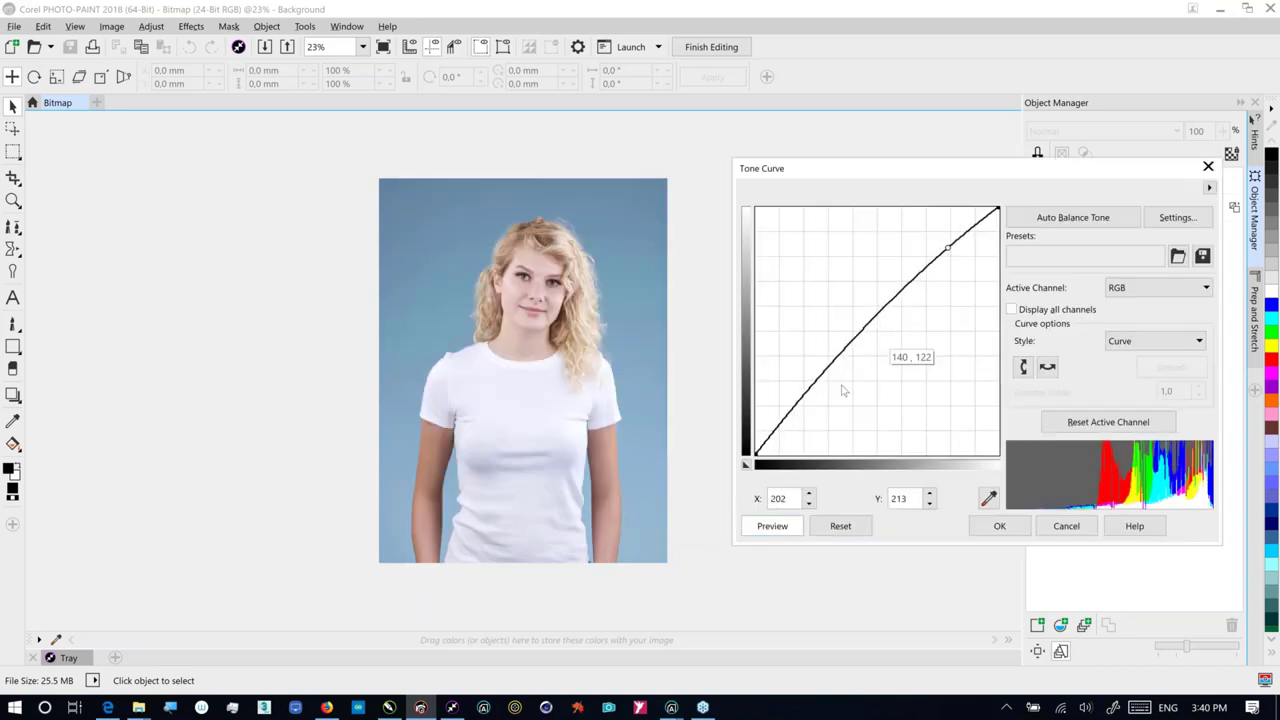
pyautogui.moveTo(800, 393); pyautogui.dragTo(813, 419)
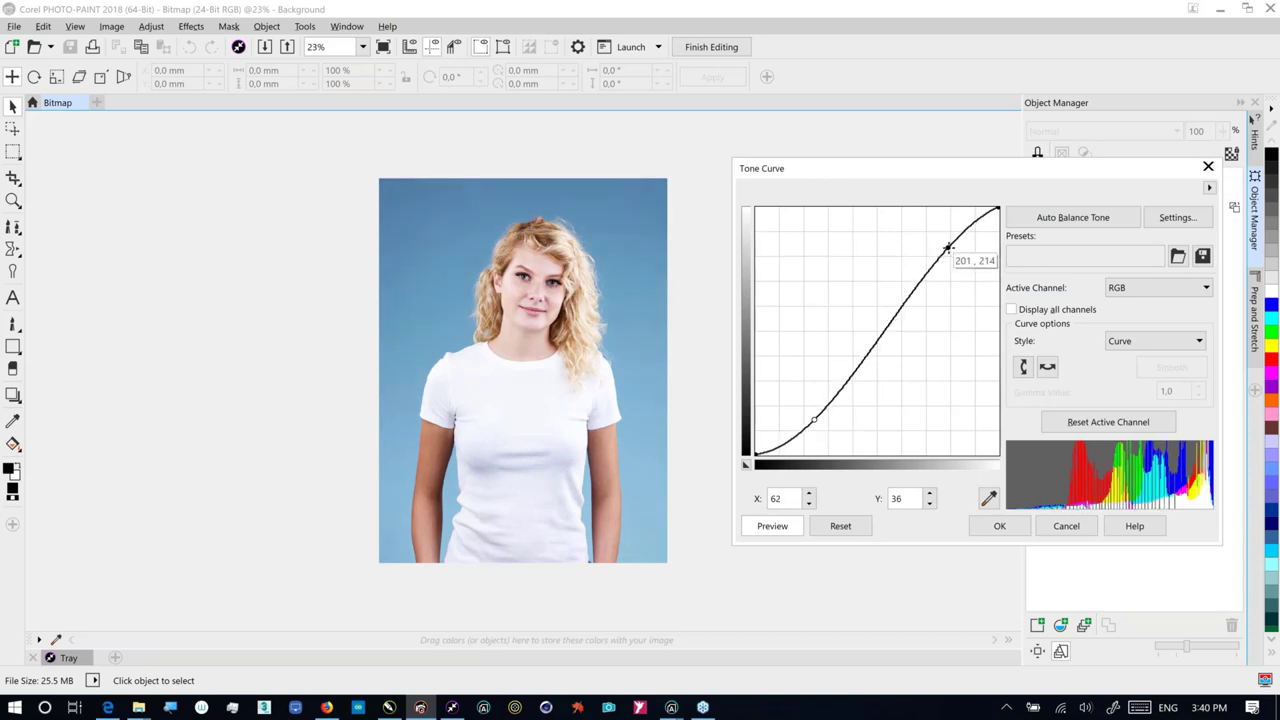
pyautogui.moveTo(948, 247); pyautogui.dragTo(951, 254)
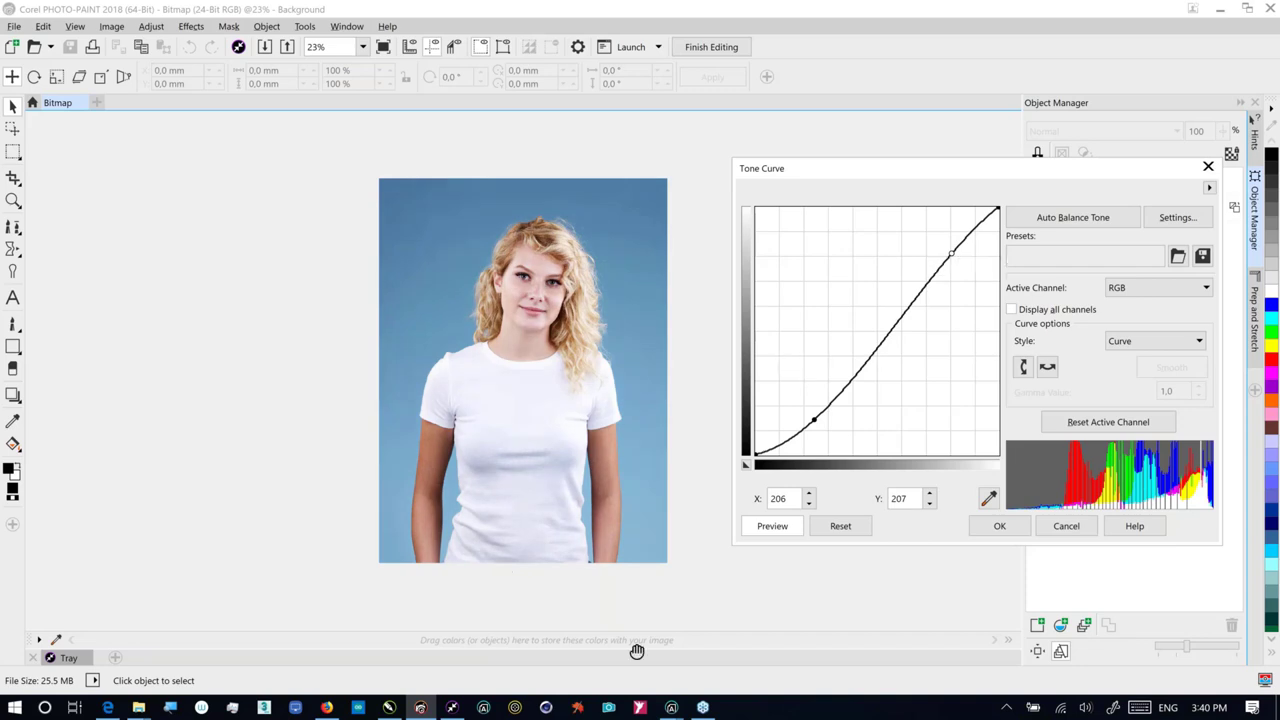
pyautogui.click(790, 527)
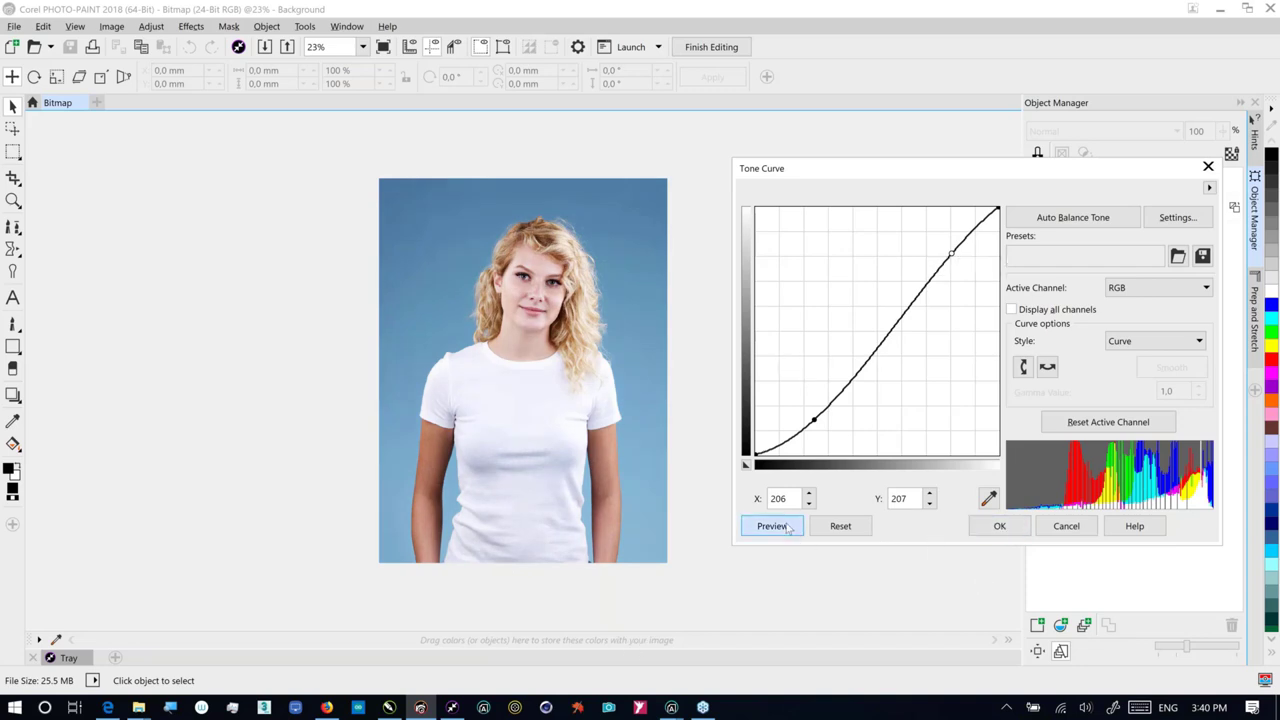
pyautogui.click(789, 528)
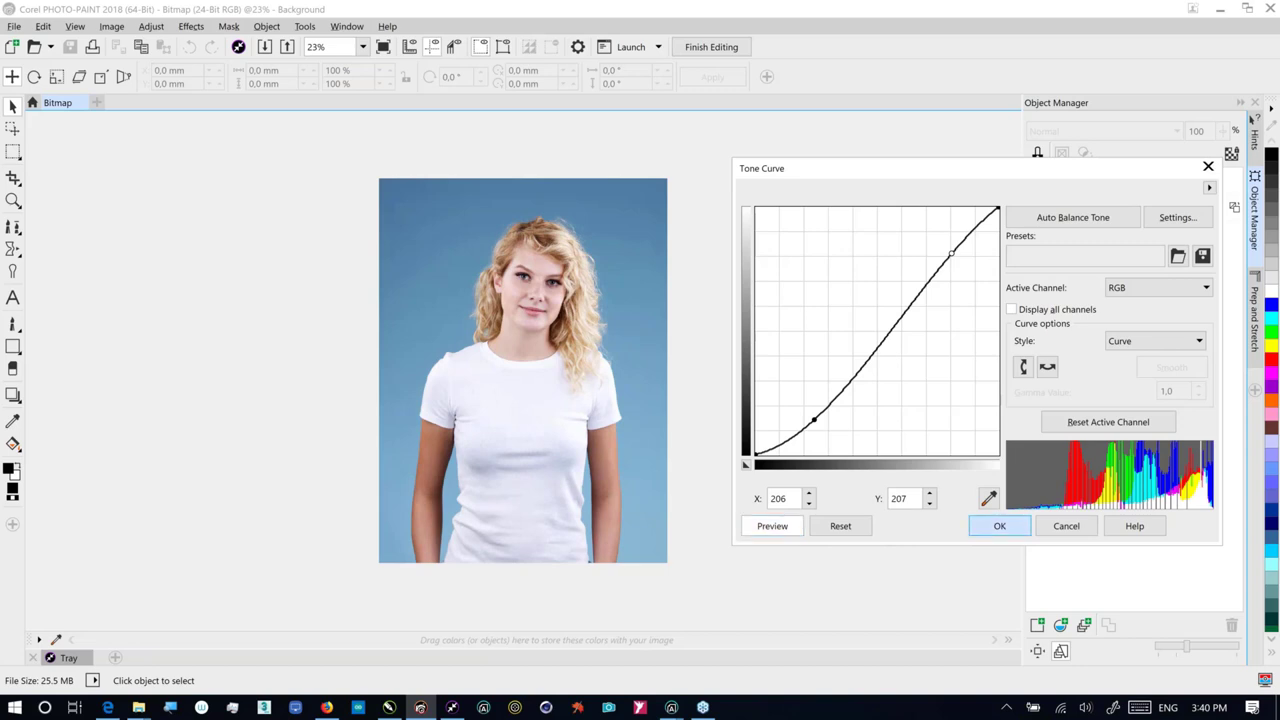
pyautogui.click(999, 526)
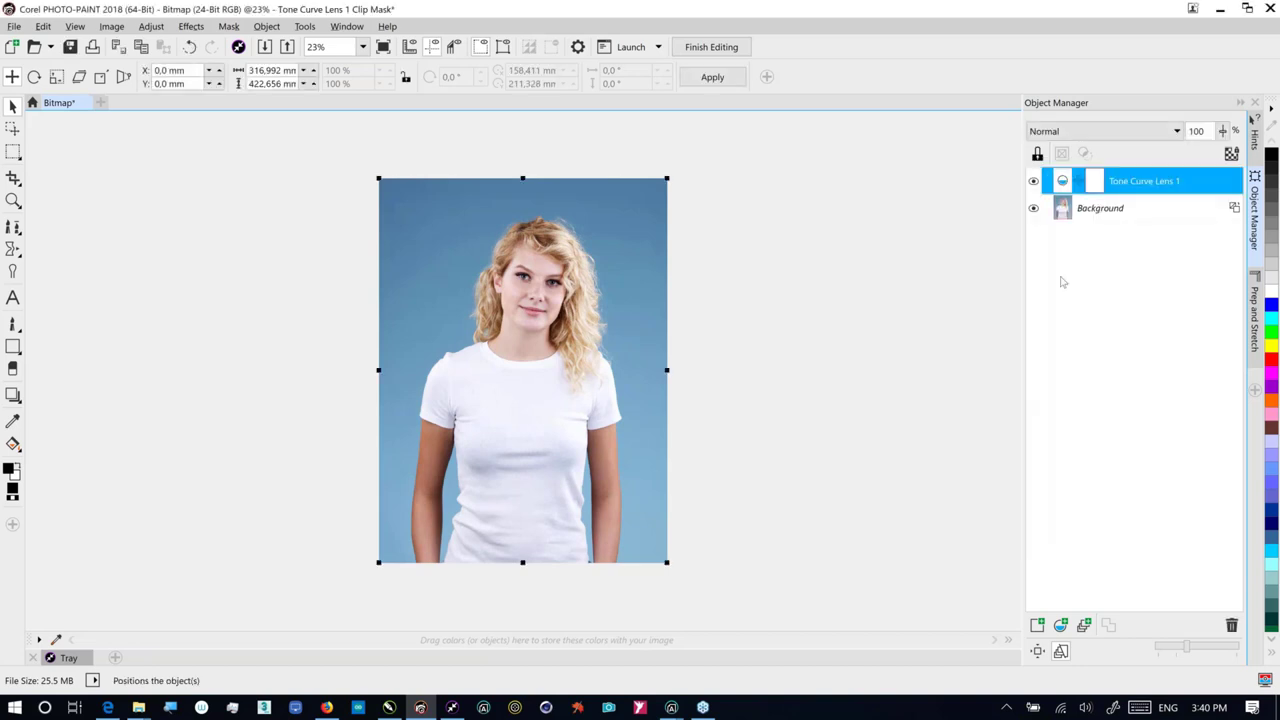
# Step: Finish editing the photo and save the bitmap changes back to the drawing
pyautogui.click(1269, 8)
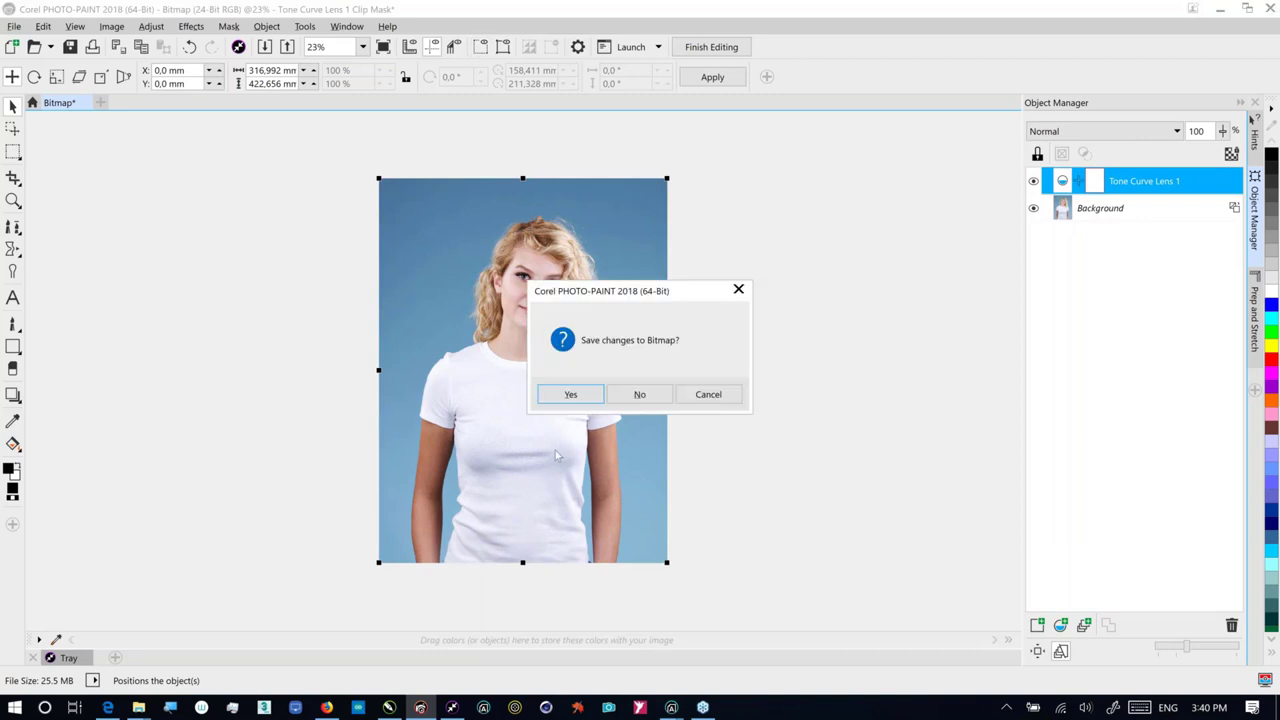
pyautogui.click(707, 395)
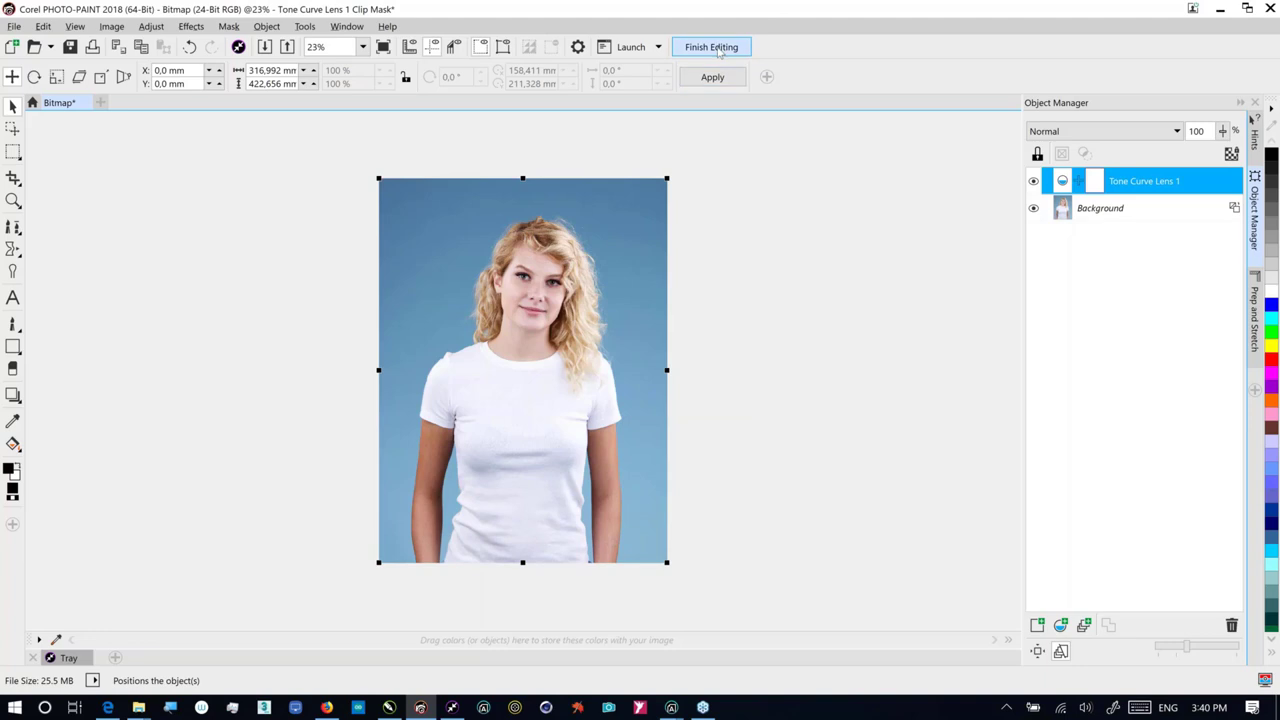
pyautogui.click(719, 50)
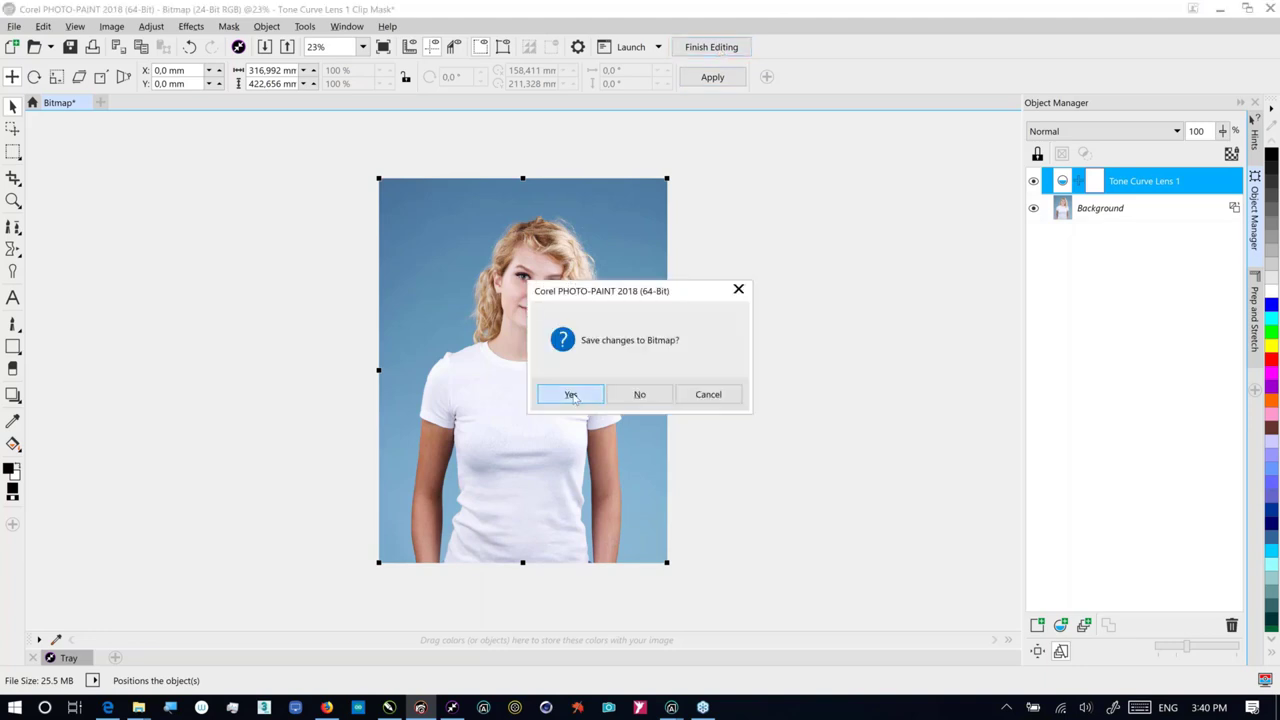
pyautogui.click(571, 395)
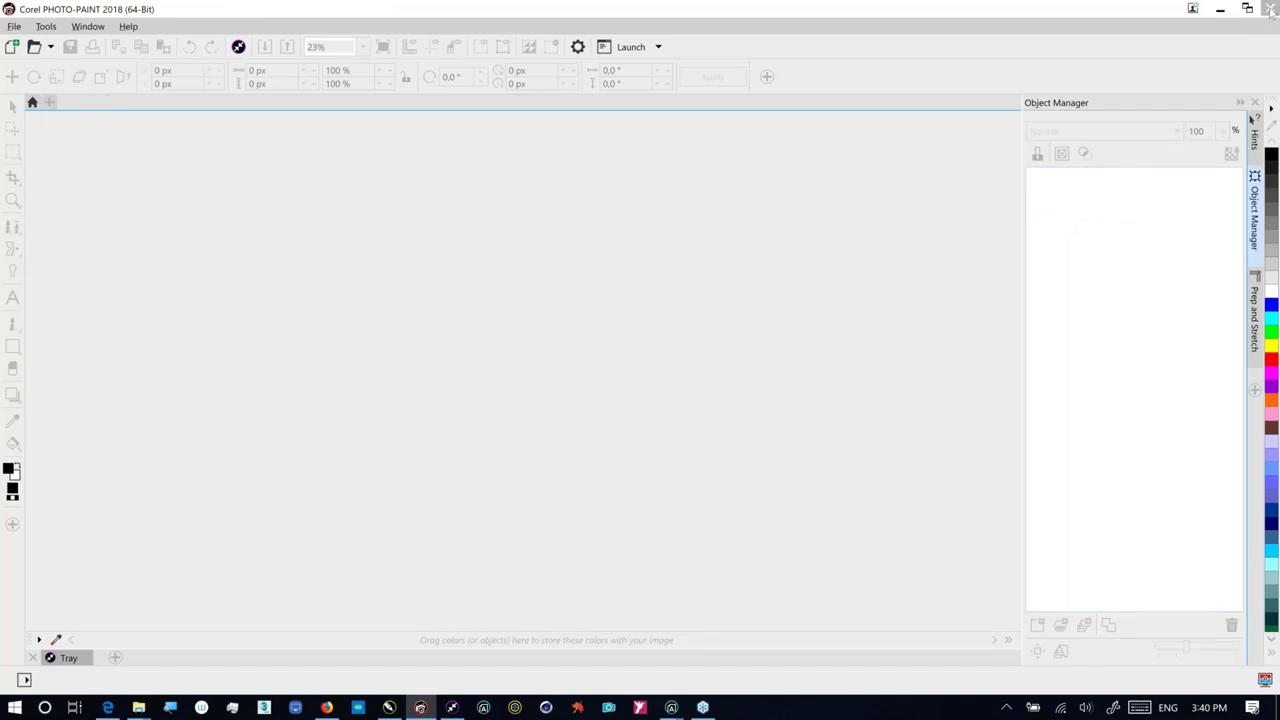
# Step: Return to CorelDRAW, go to Page 3 and zoom in on the Albahaca business card
pyautogui.click(1270, 8)
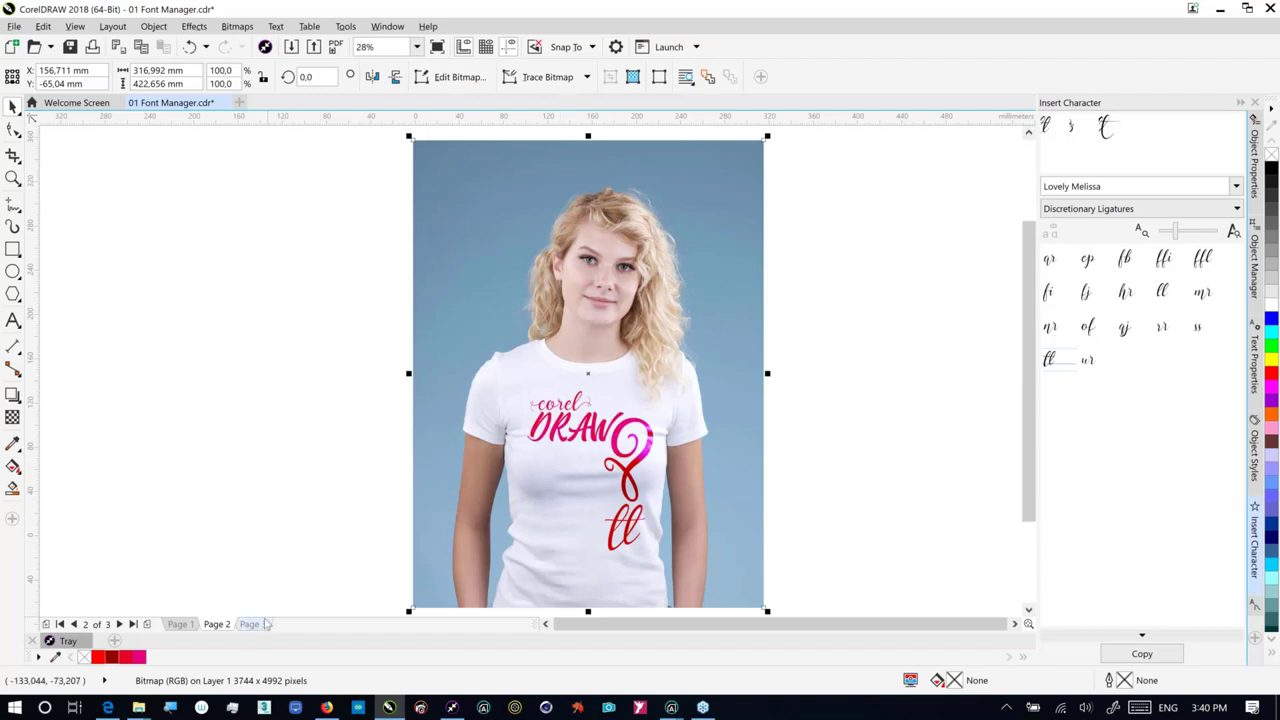
pyautogui.click(266, 623)
pyautogui.press('z')
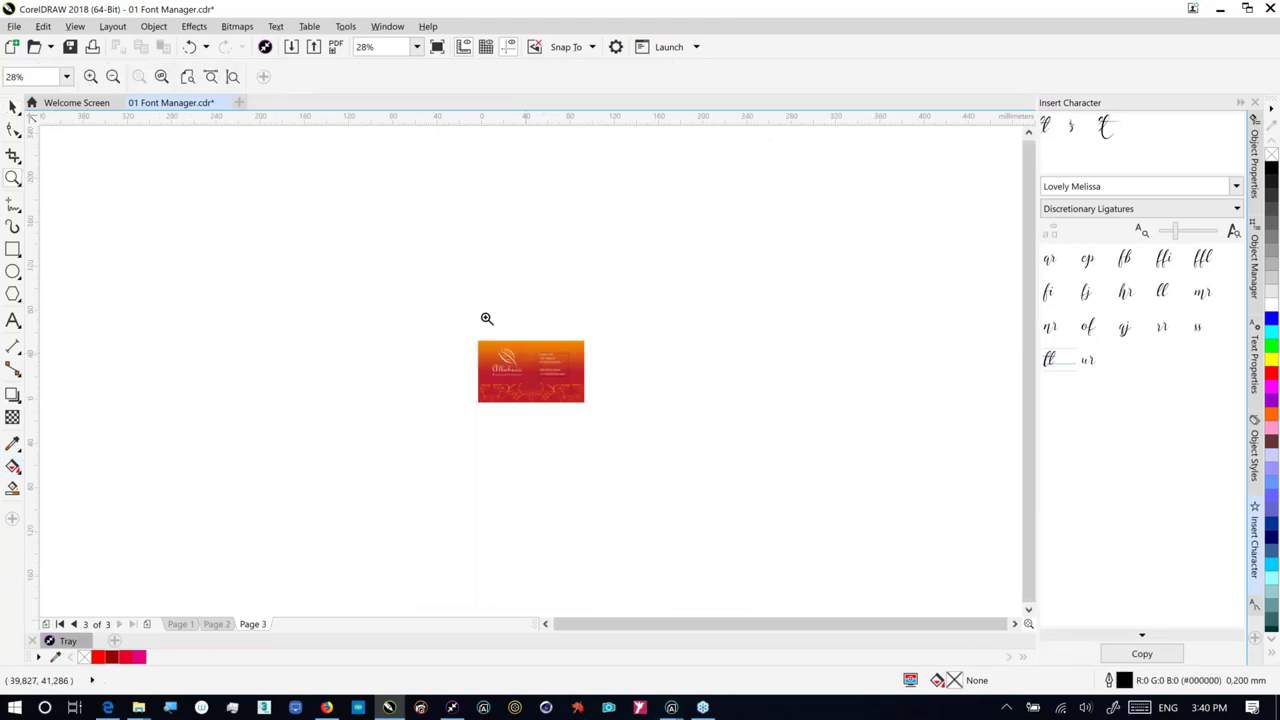
pyautogui.moveTo(609, 420); pyautogui.dragTo(609, 420)
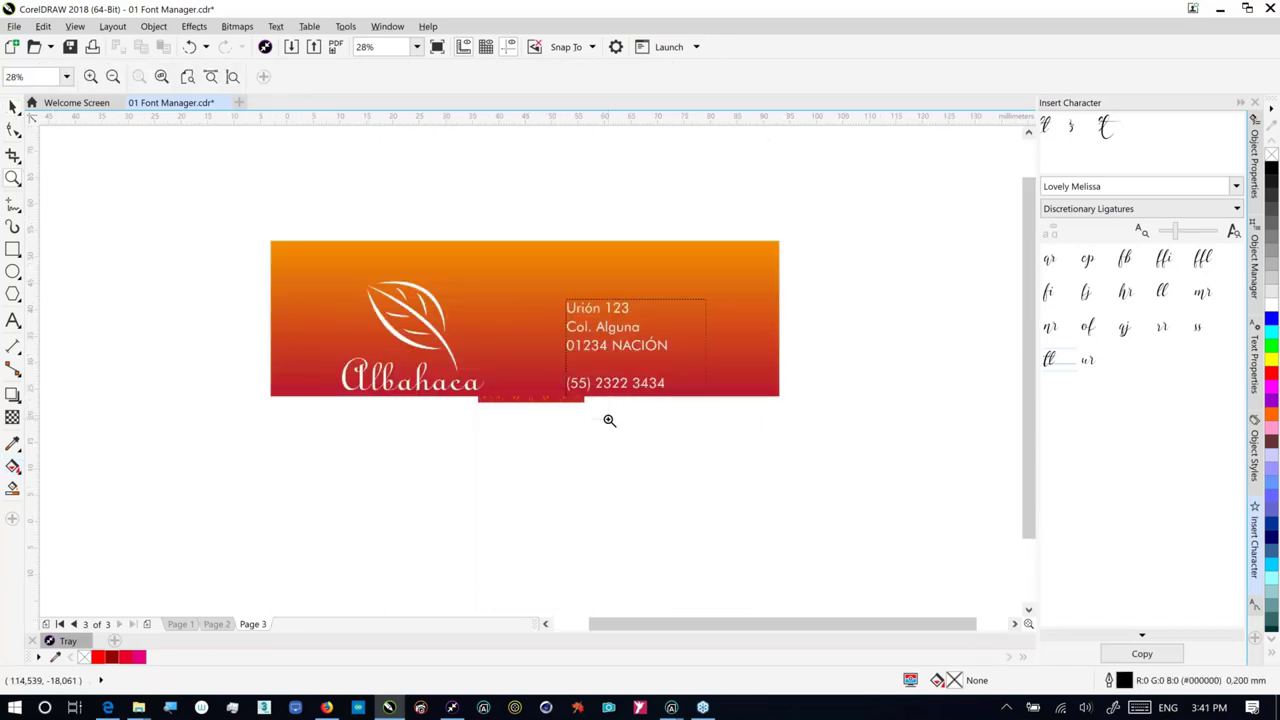
# Step: Select the Albahaca text and switch the display to Enhanced view
pyautogui.click(13, 129)
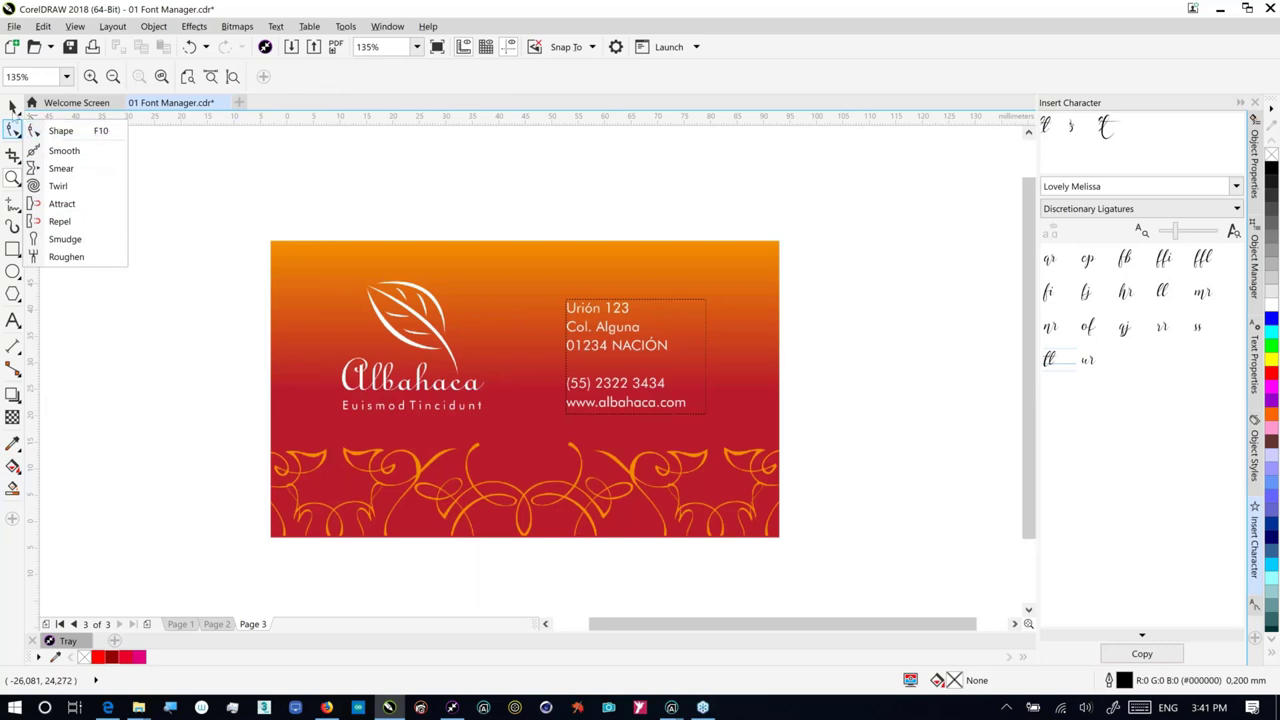
pyautogui.moveTo(13, 106)
pyautogui.click(52, 106)
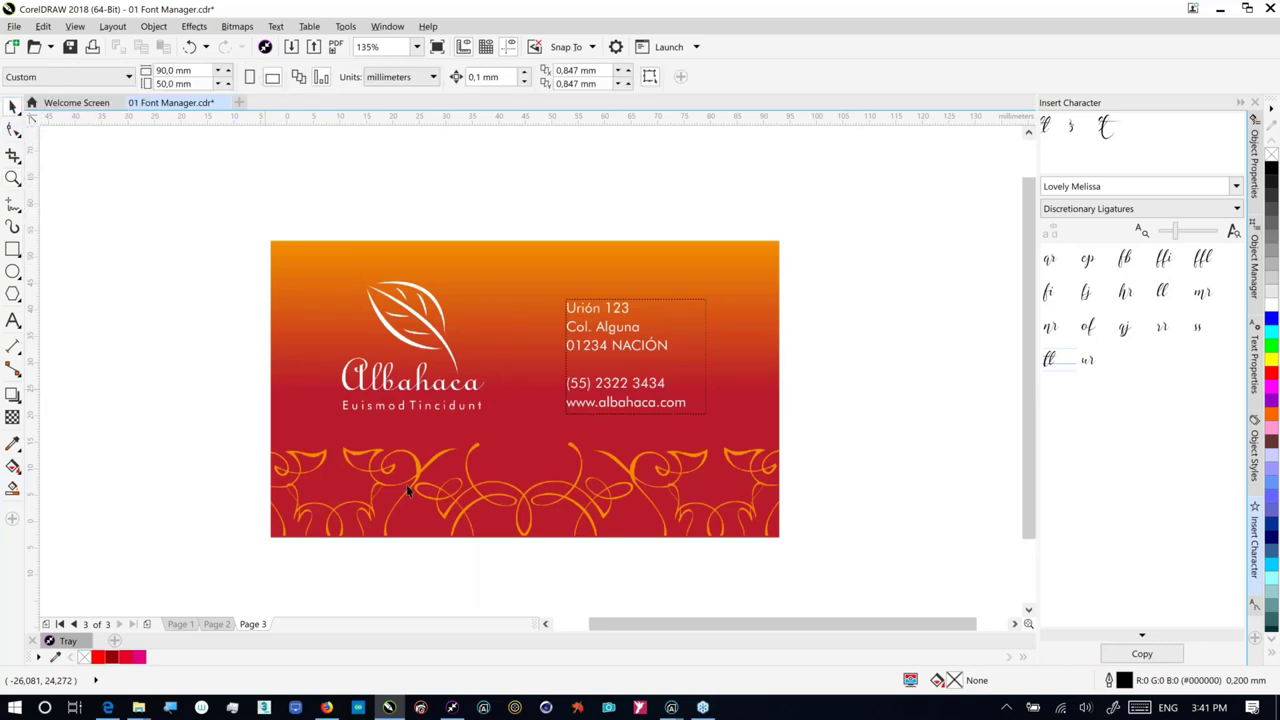
pyautogui.click(430, 385)
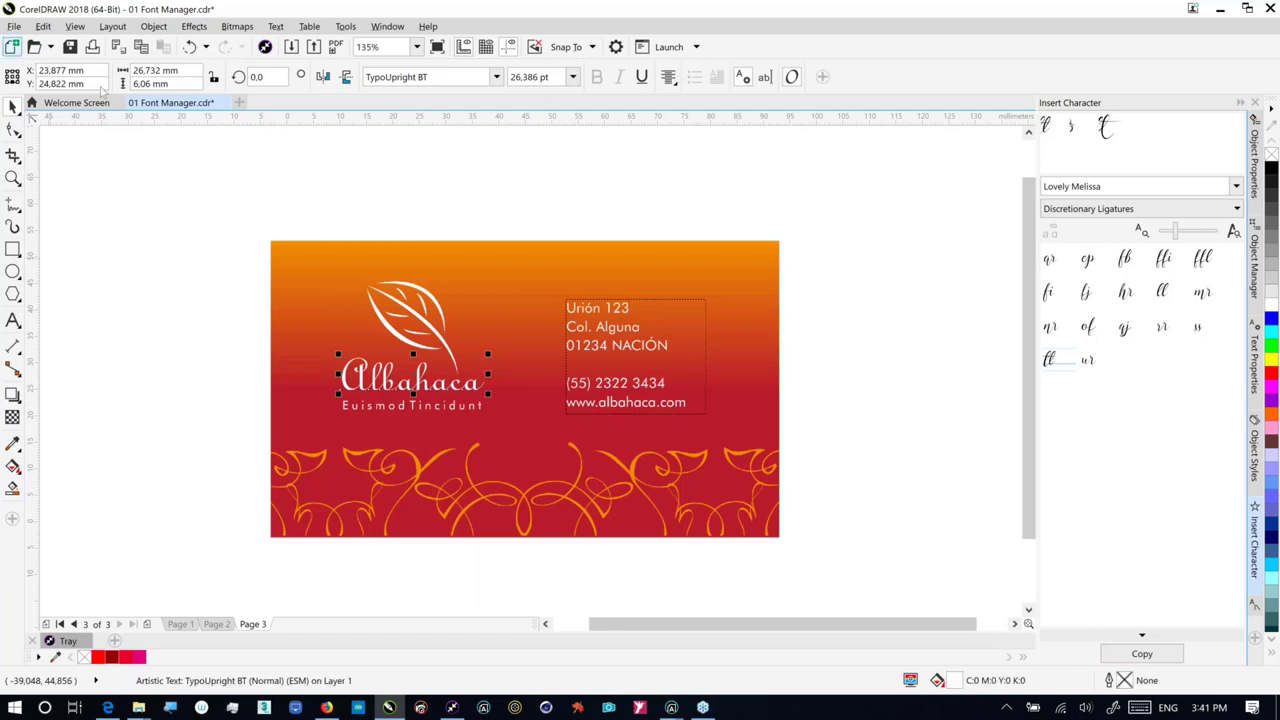
pyautogui.click(75, 26)
pyautogui.click(104, 117)
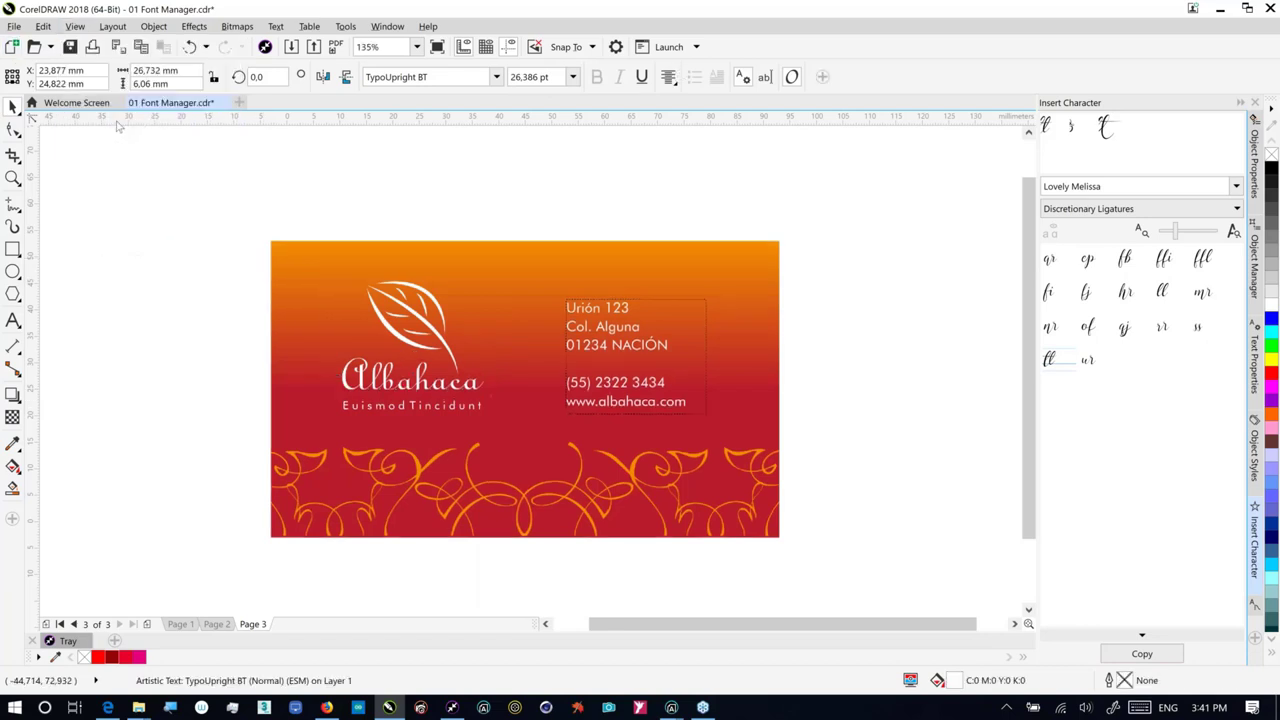
pyautogui.click(12, 178)
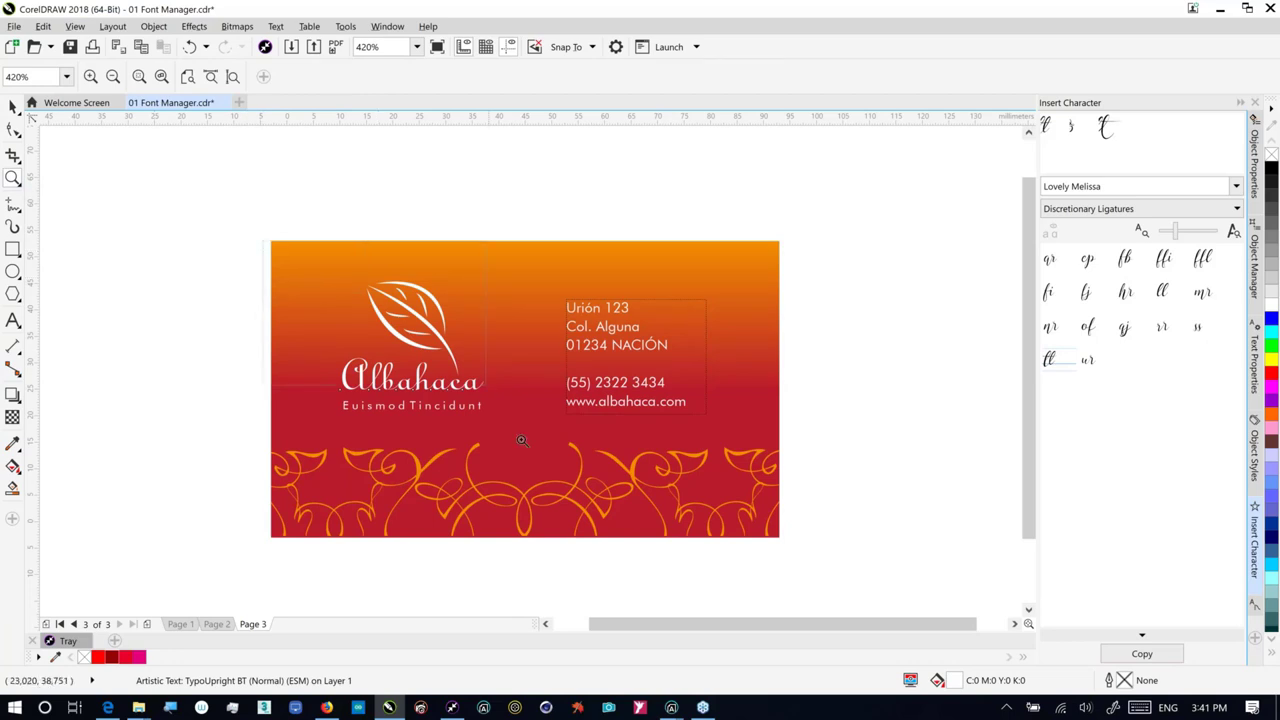
# Step: Zoom in on the Albahaca logo and change its font to Grumpys
pyautogui.moveTo(521, 440); pyautogui.dragTo(270, 242)
pyautogui.click(14, 108)
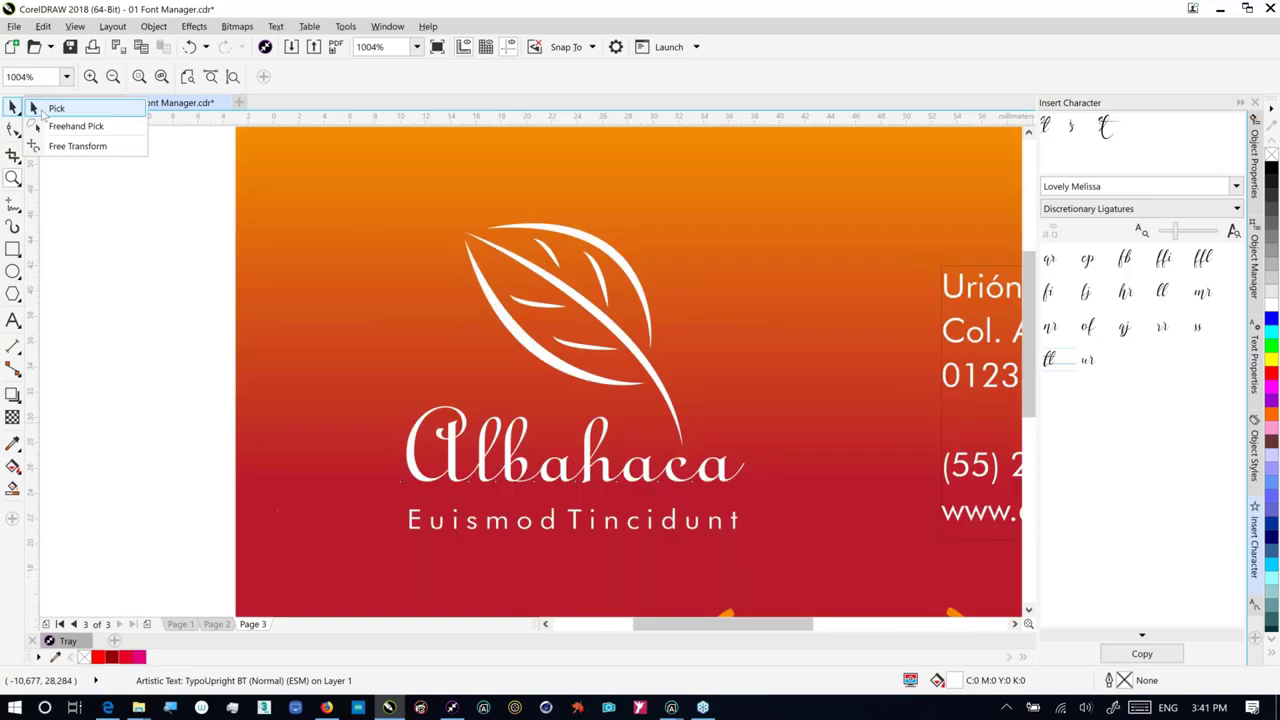
pyautogui.click(43, 115)
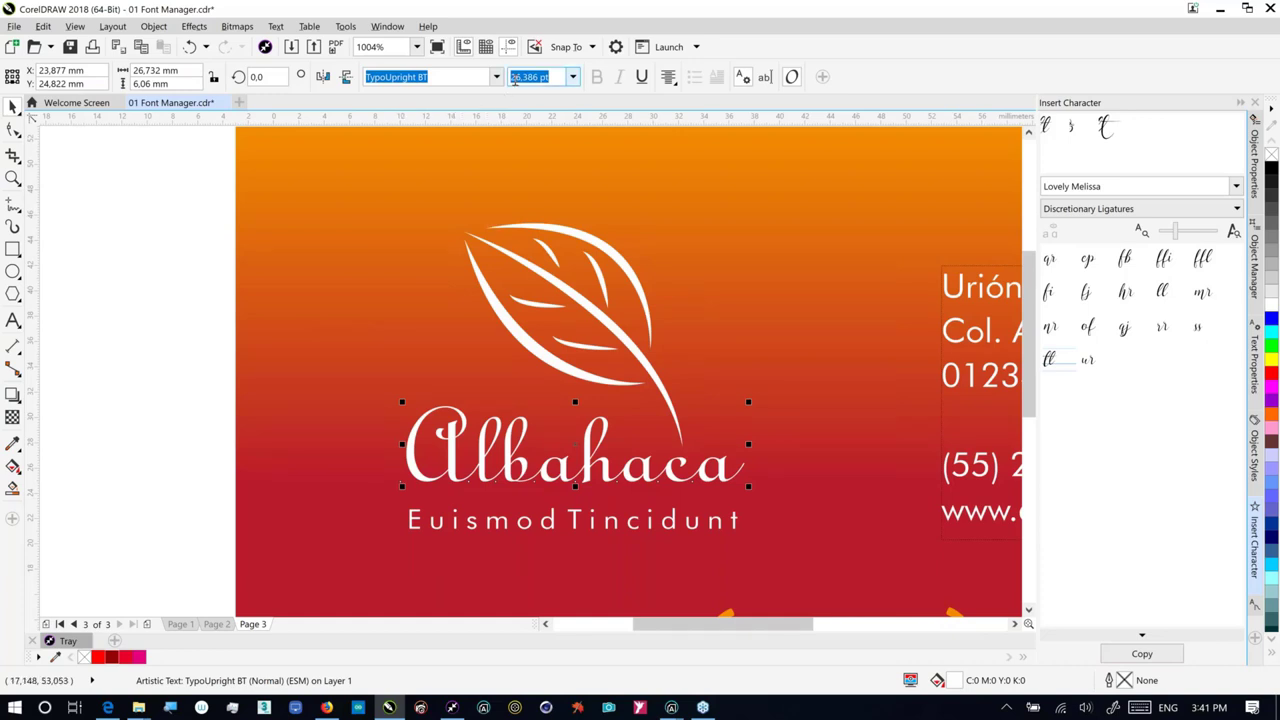
pyautogui.click(495, 78)
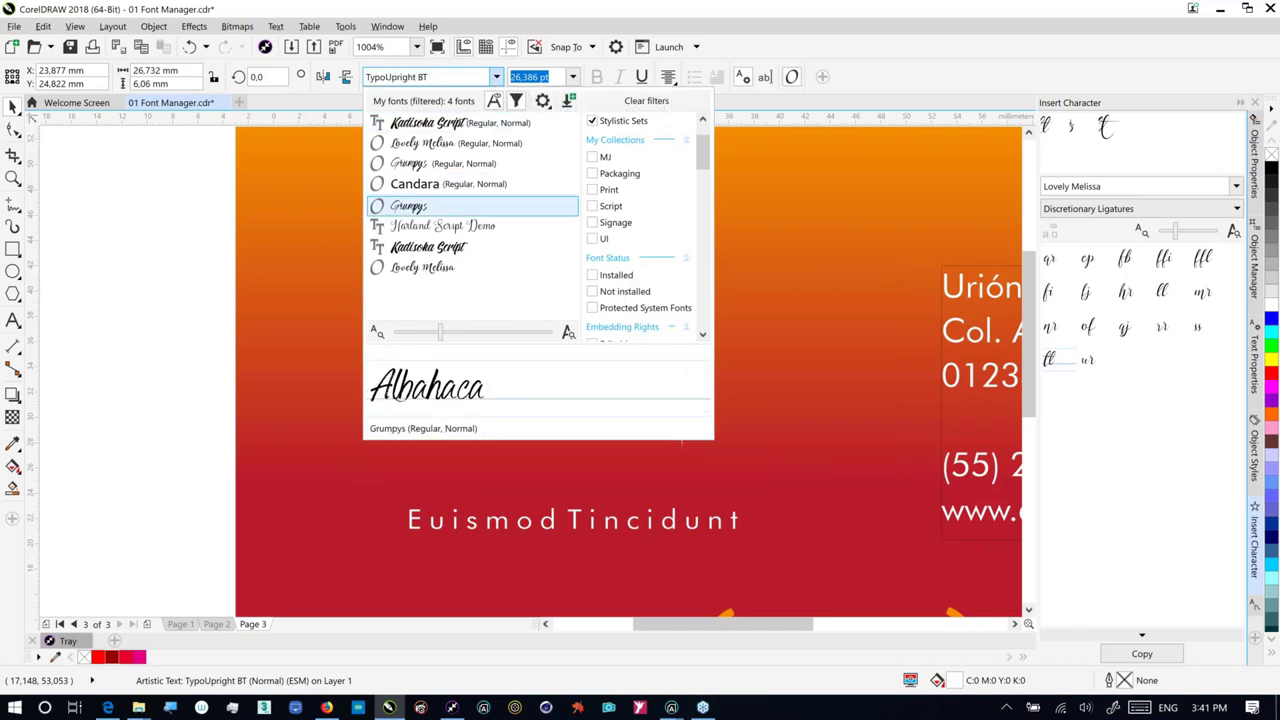
pyautogui.click(430, 205)
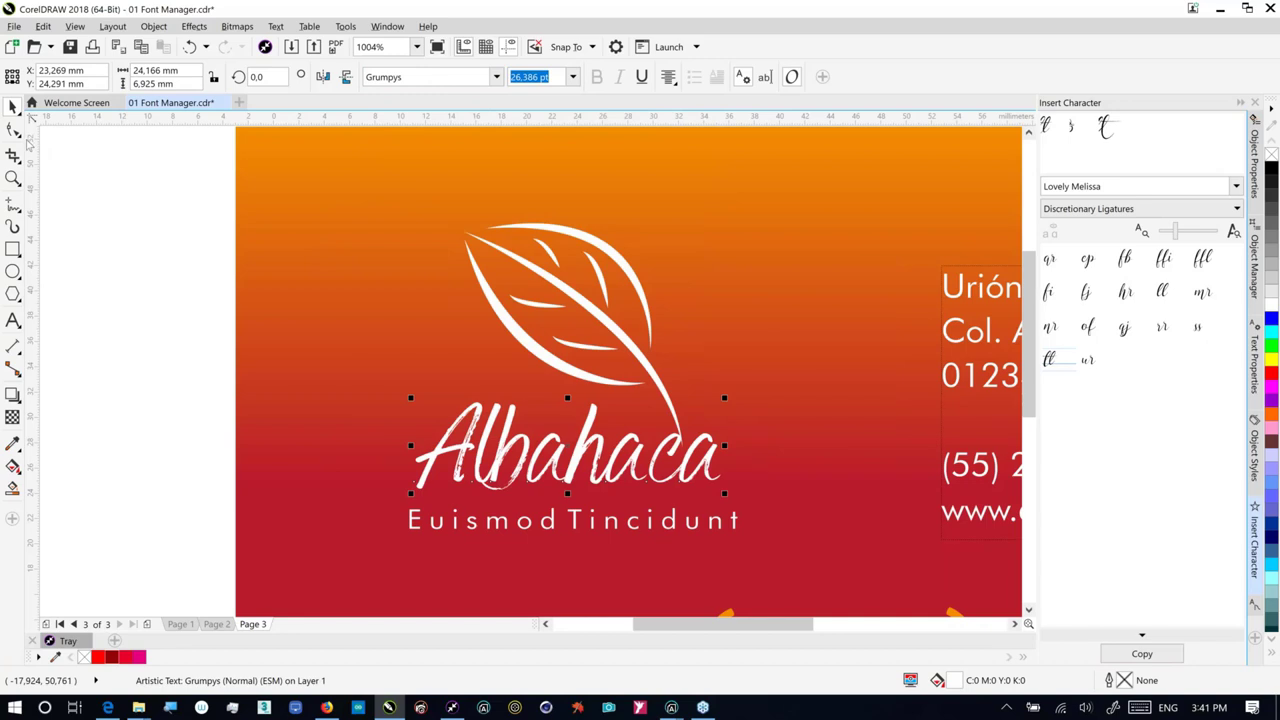
pyautogui.click(54, 248)
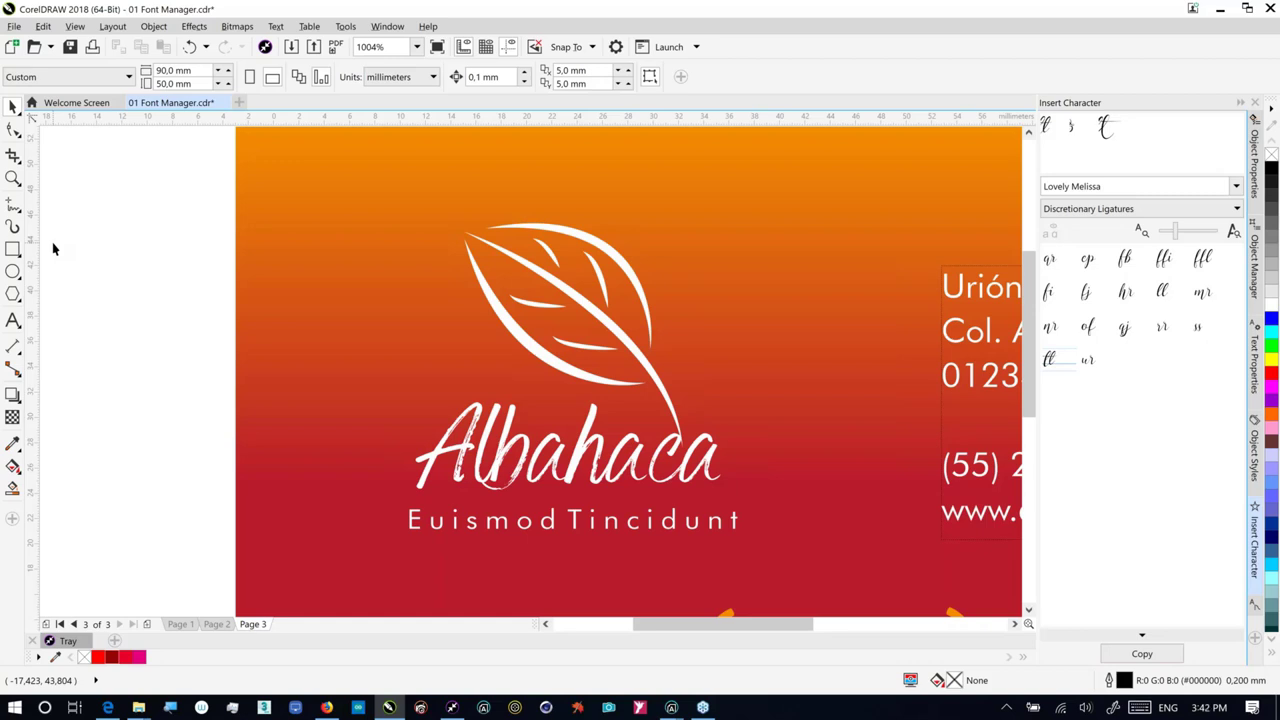
# Step: Discard the Font Manager file and open 02 Font Playground & Insert Character.cdr with default color profiles
pyautogui.click(224, 103)
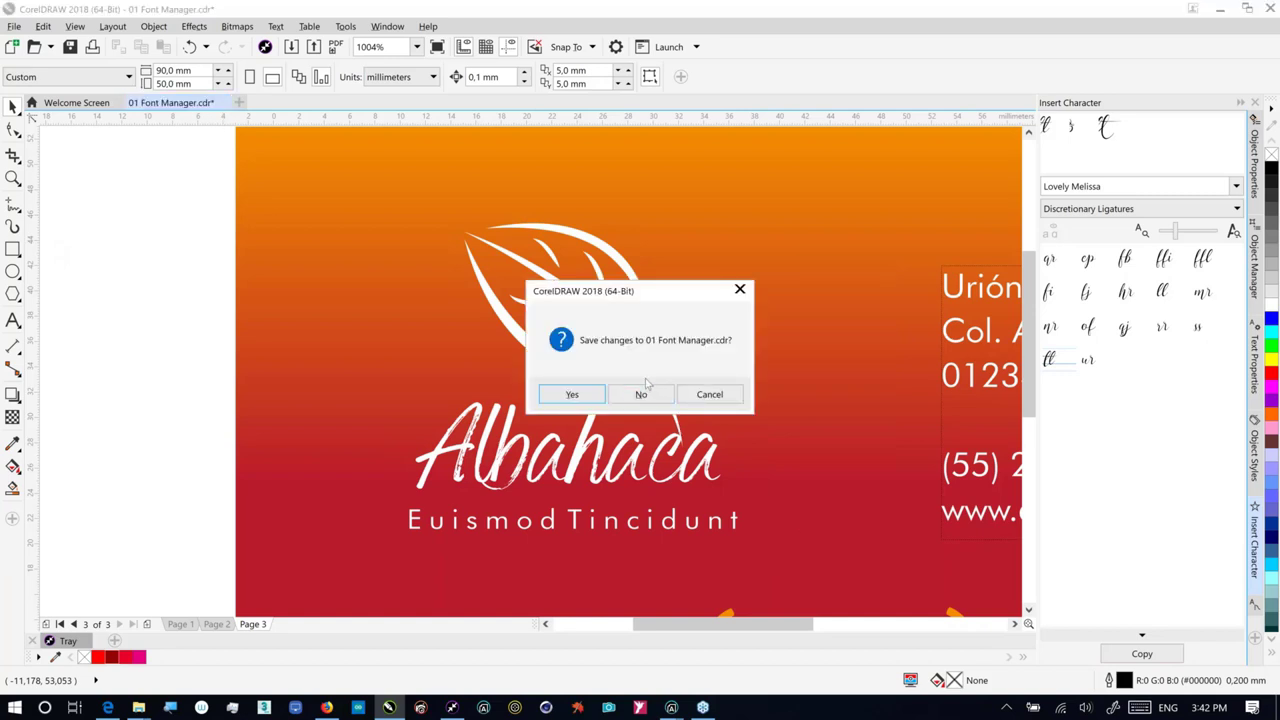
pyautogui.click(648, 394)
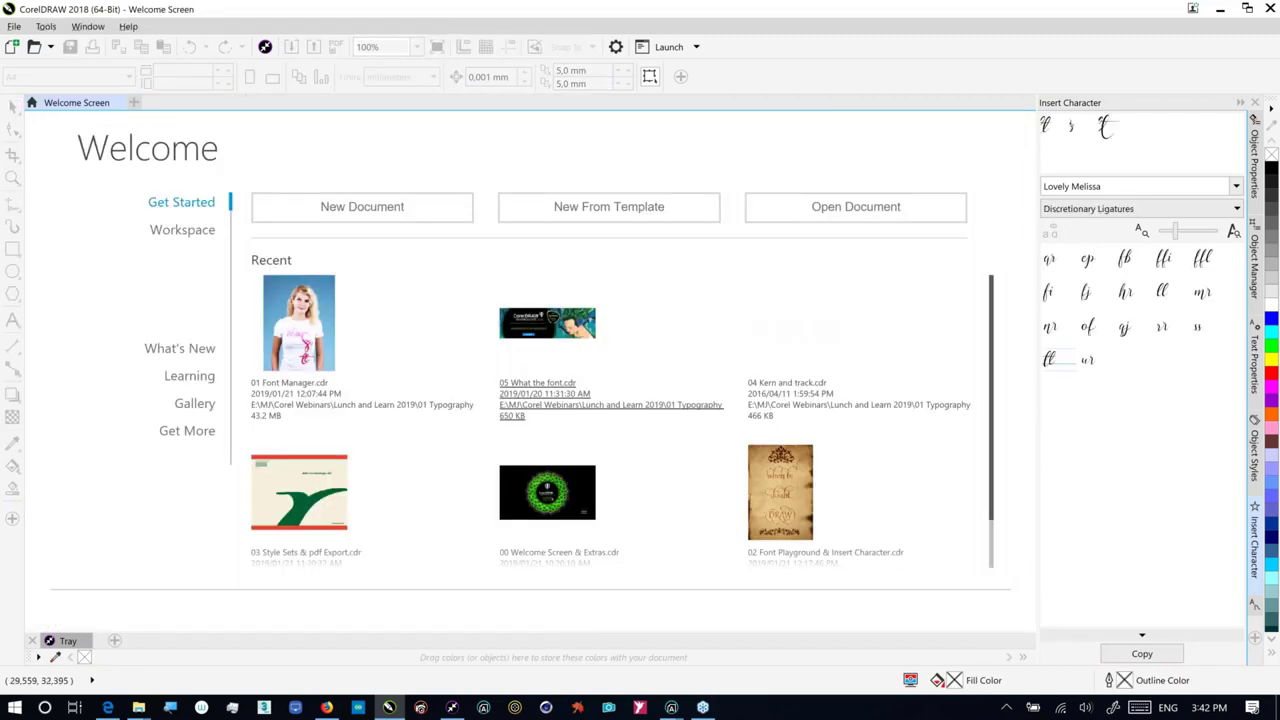
pyautogui.click(789, 500)
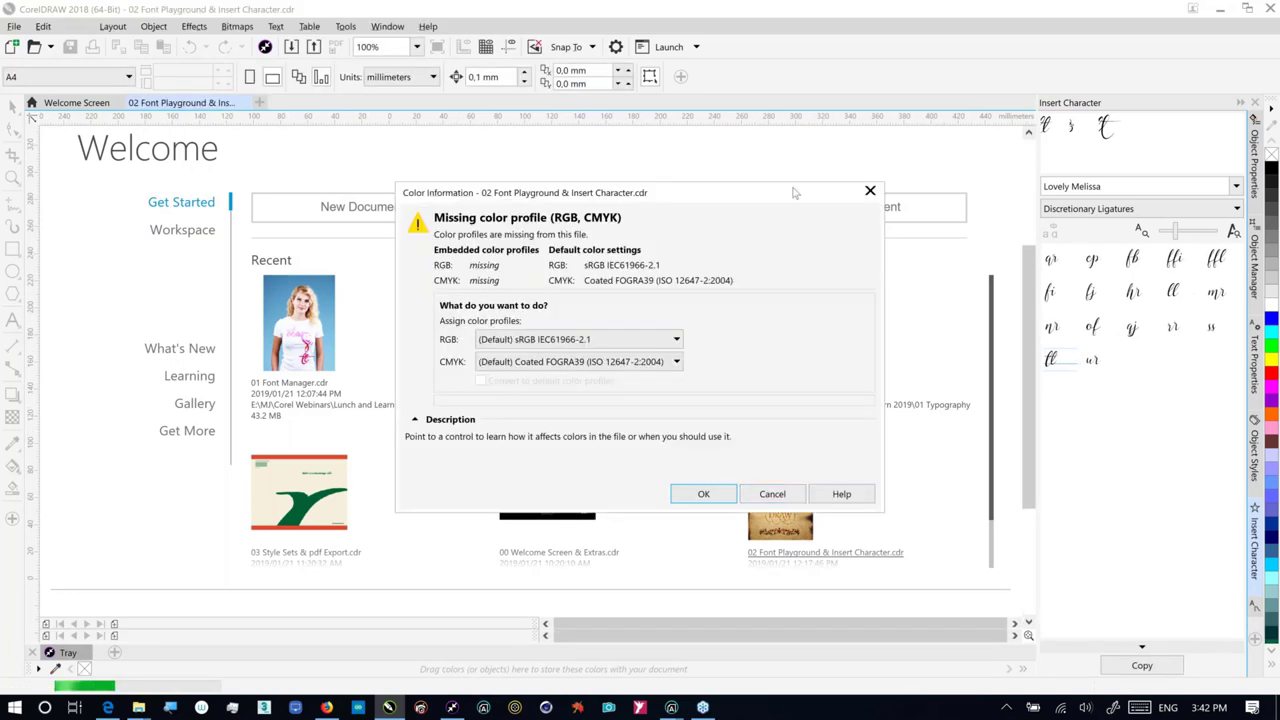
pyautogui.moveTo(793, 192); pyautogui.dragTo(838, 160)
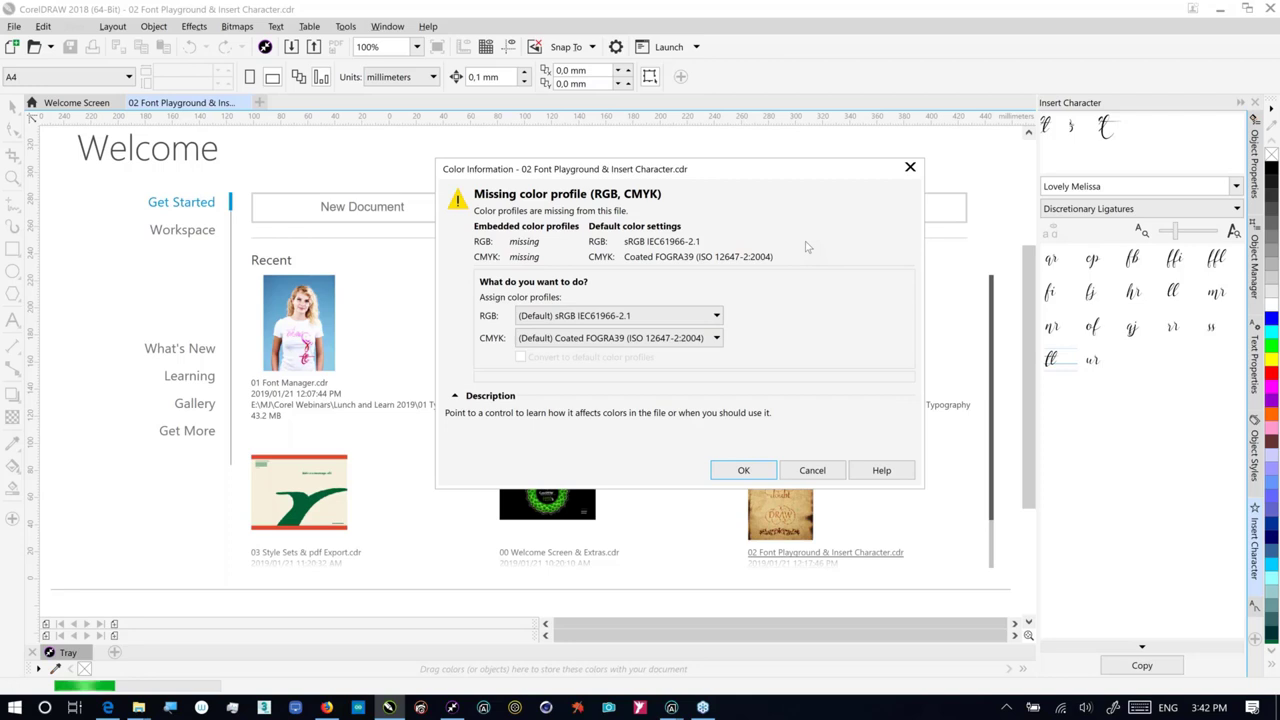
pyautogui.click(739, 471)
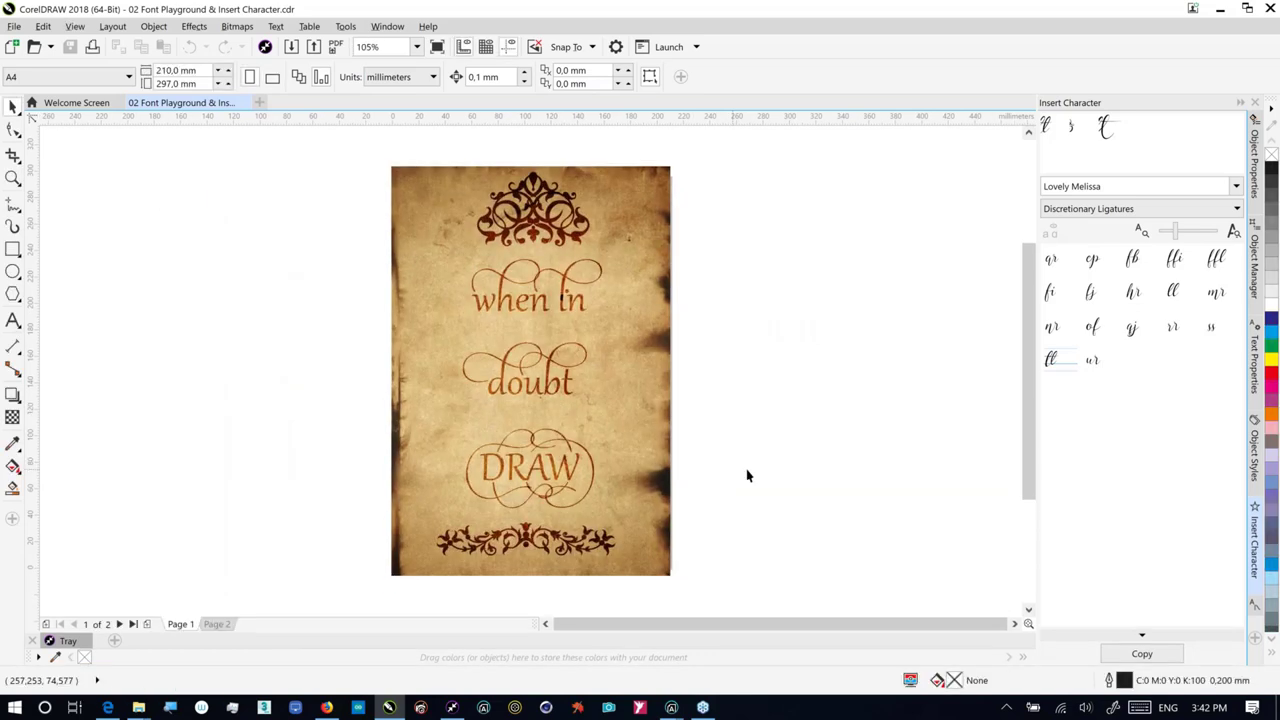
# Step: On Page 2, select all of the 'When in doubt DRAW' paragraph text and show its character properties
pyautogui.click(216, 624)
pyautogui.click(632, 273)
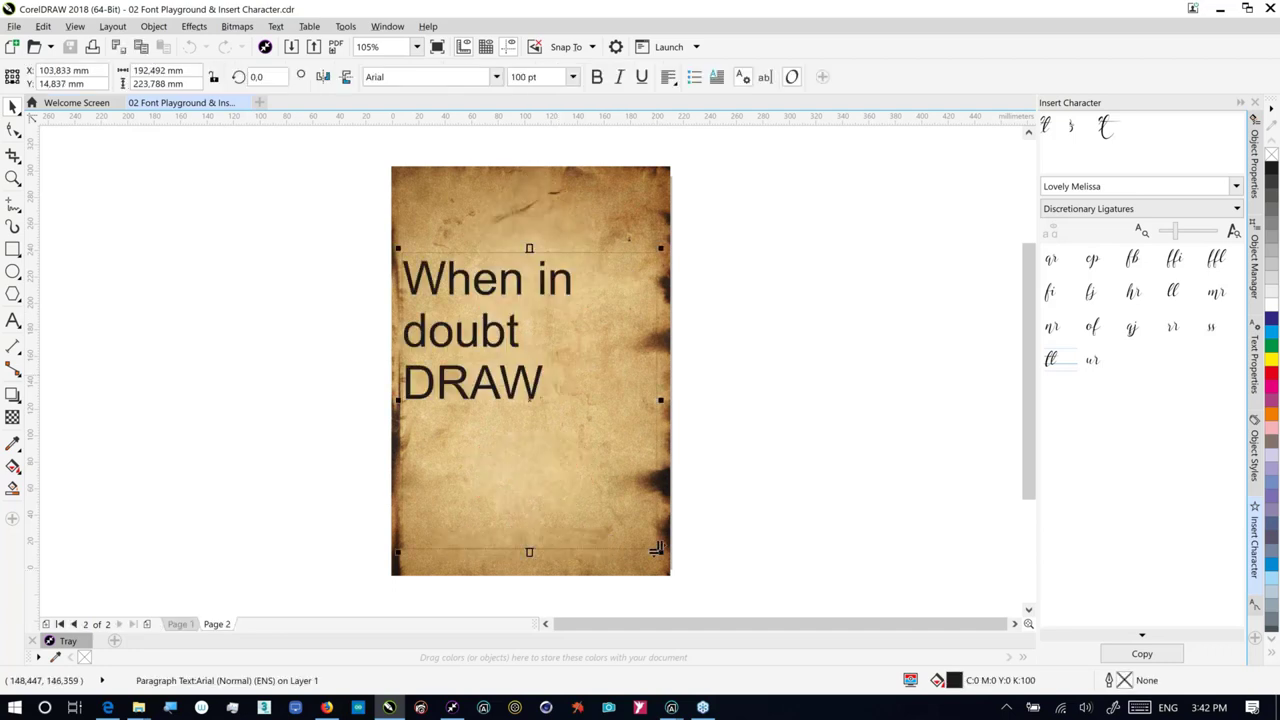
pyautogui.press('Delete')
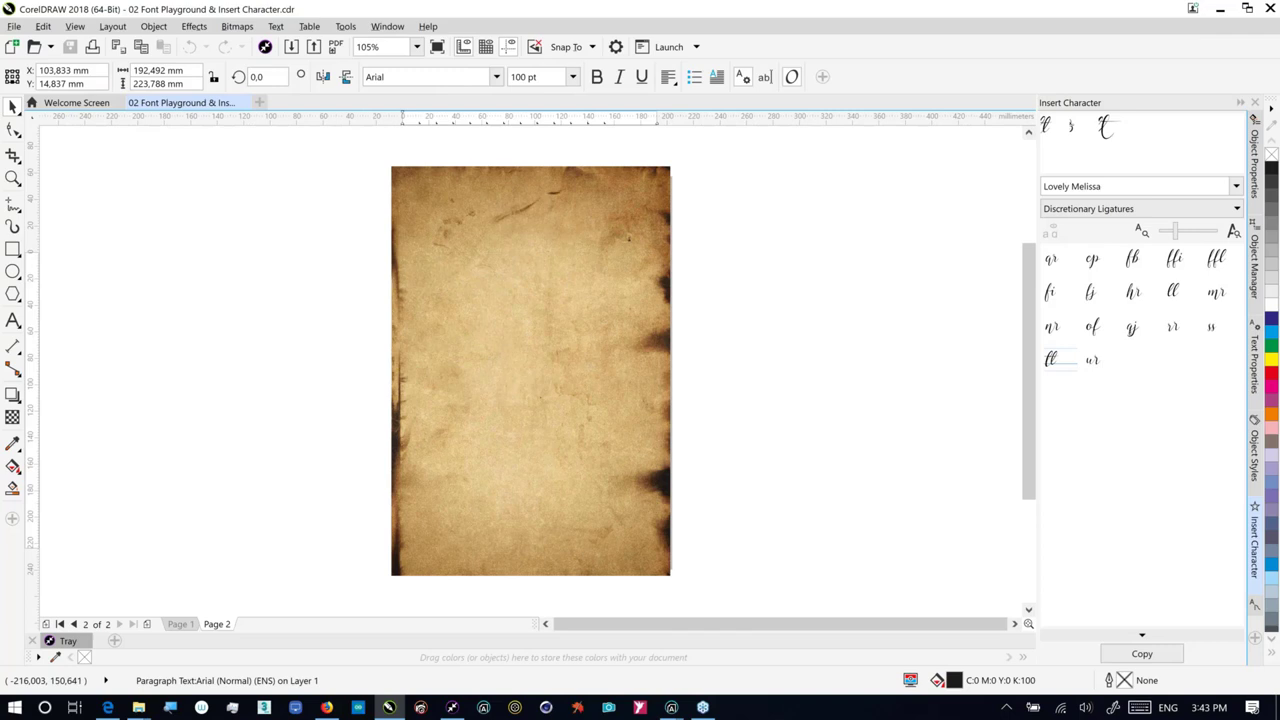
pyautogui.hotkey('ctrl', 'z')
pyautogui.hotkey('ctrl', 'a')
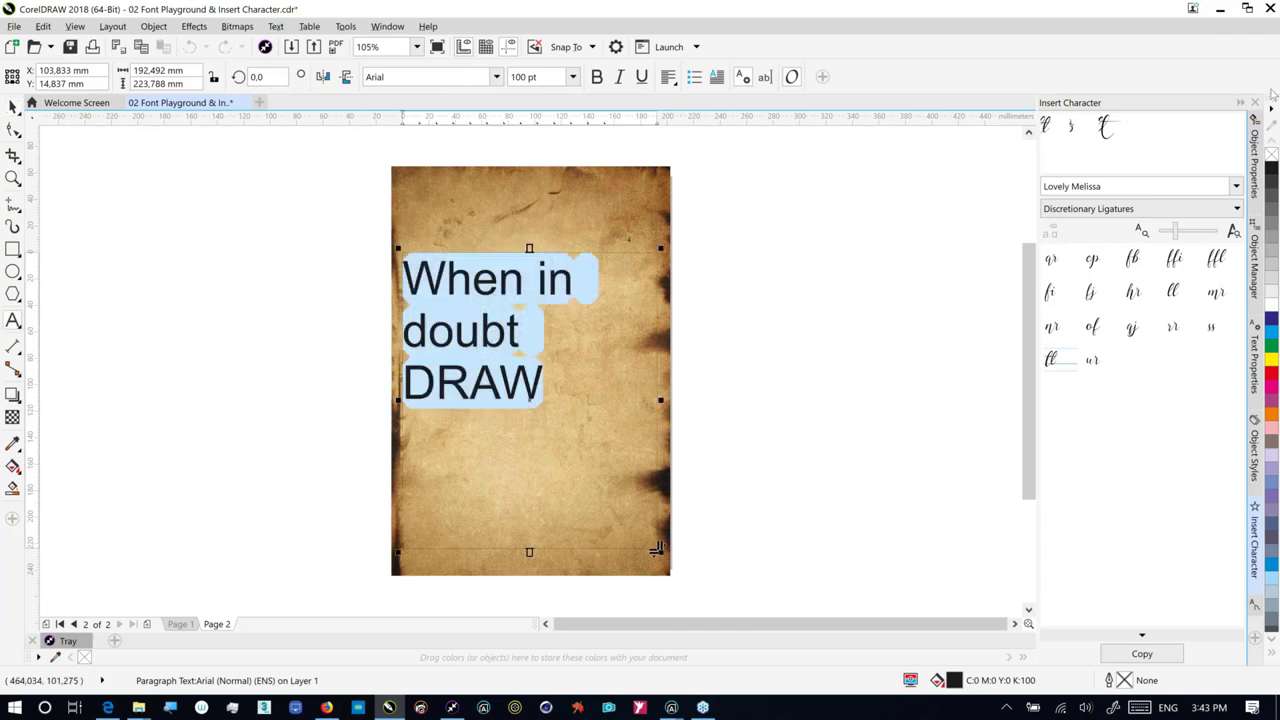
pyautogui.click(1256, 176)
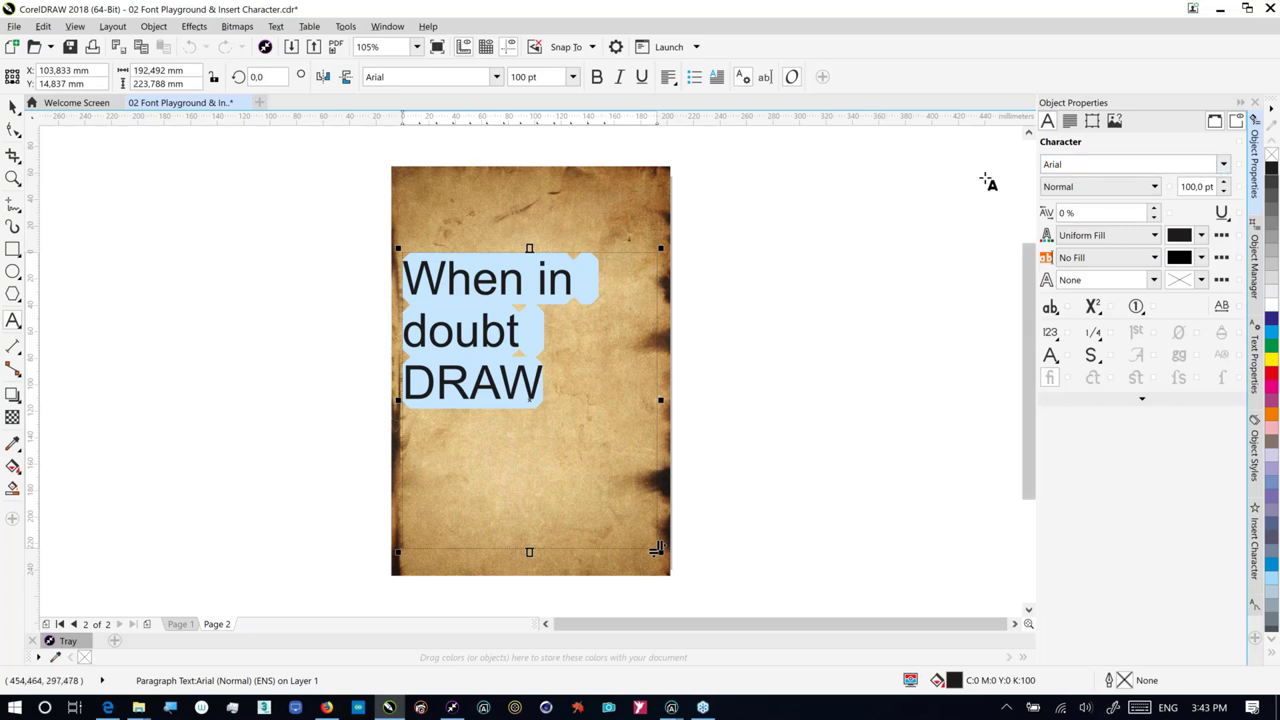
# Step: Change the 'When in doubt DRAW' text from Arial to the Gabriola font, searched as 'gabriola'
pyautogui.click(1223, 164)
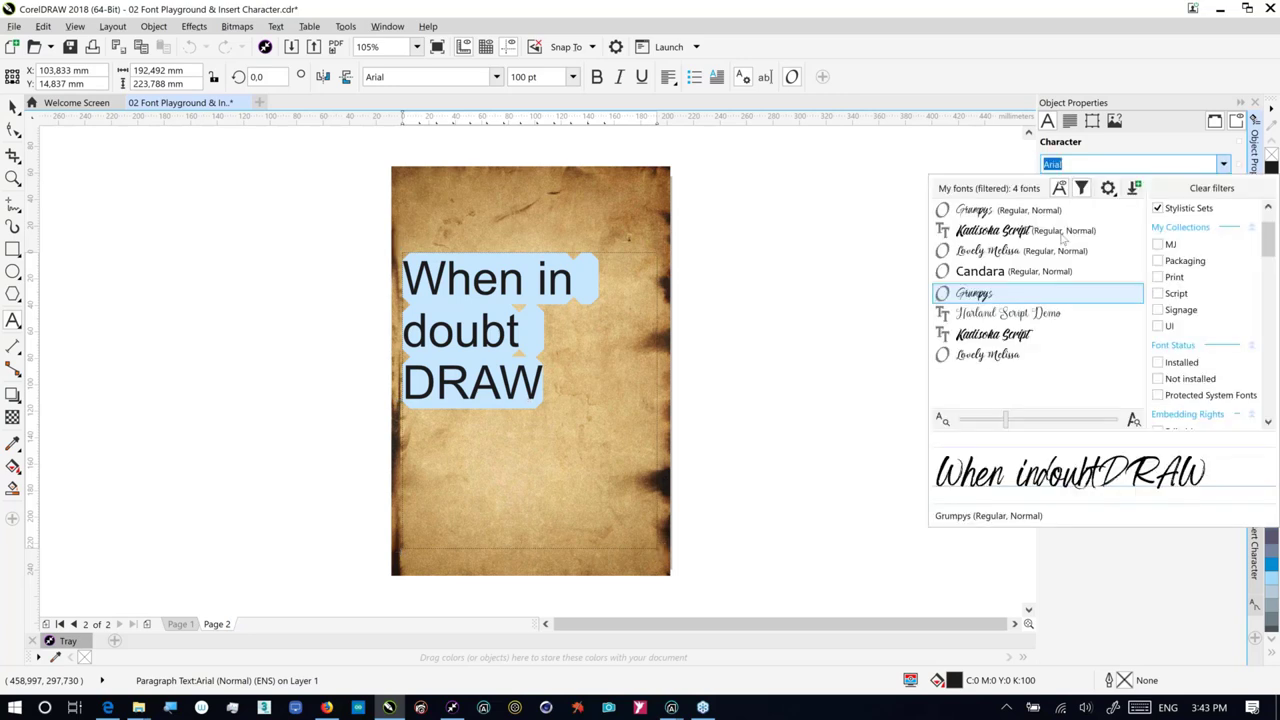
pyautogui.click(1081, 188)
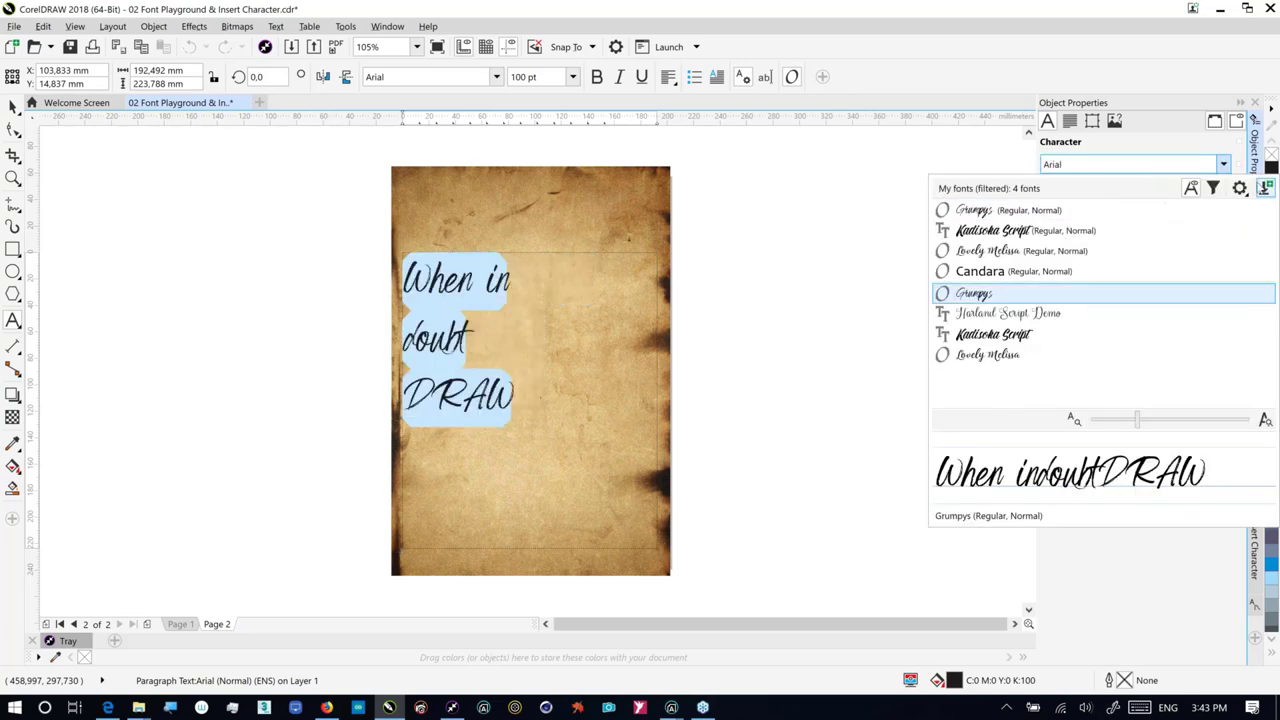
pyautogui.click(505, 84)
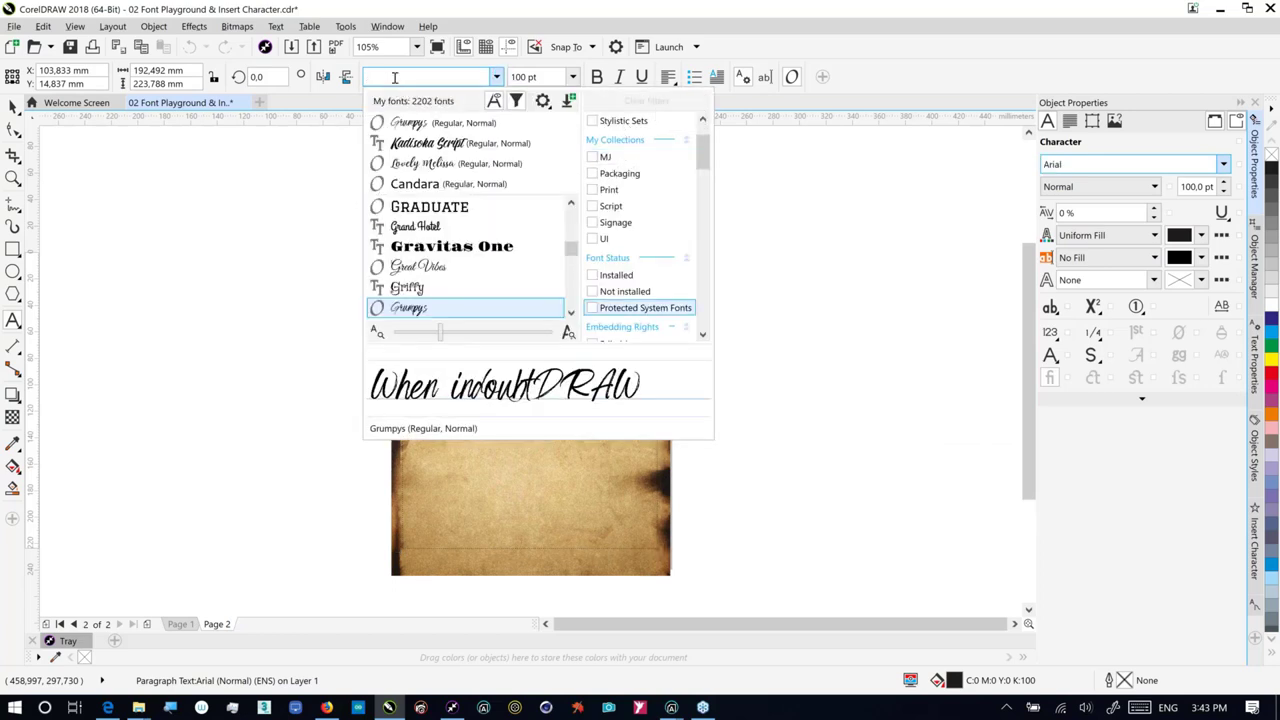
pyautogui.write('gabriola')
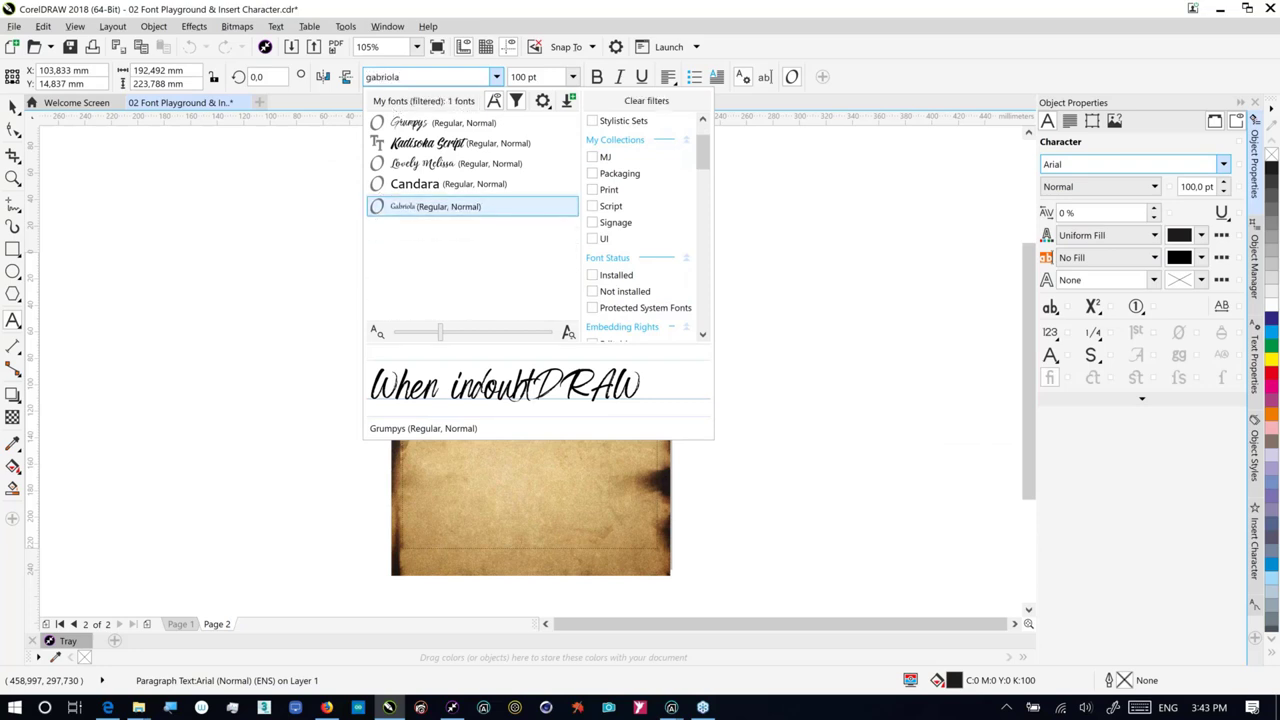
pyautogui.click(393, 206)
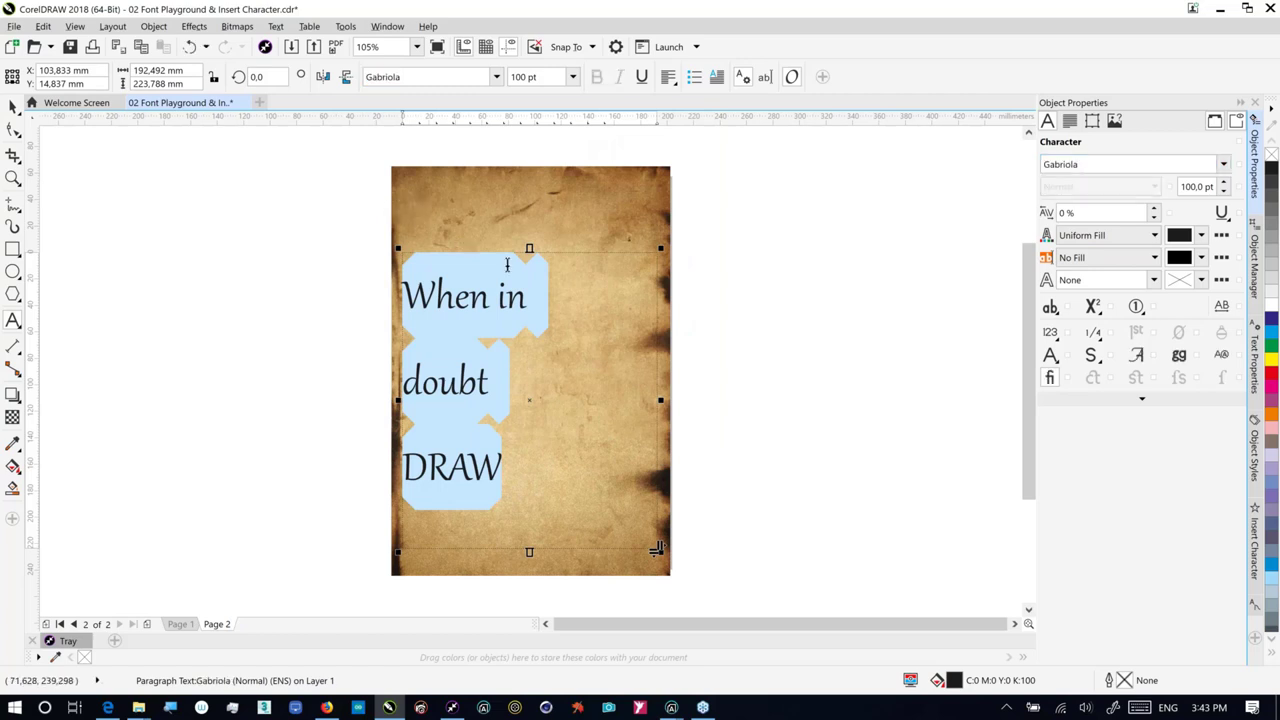
# Step: Centre-align the Gabriola text in its frame, then select just the W of 'When'
pyautogui.click(669, 78)
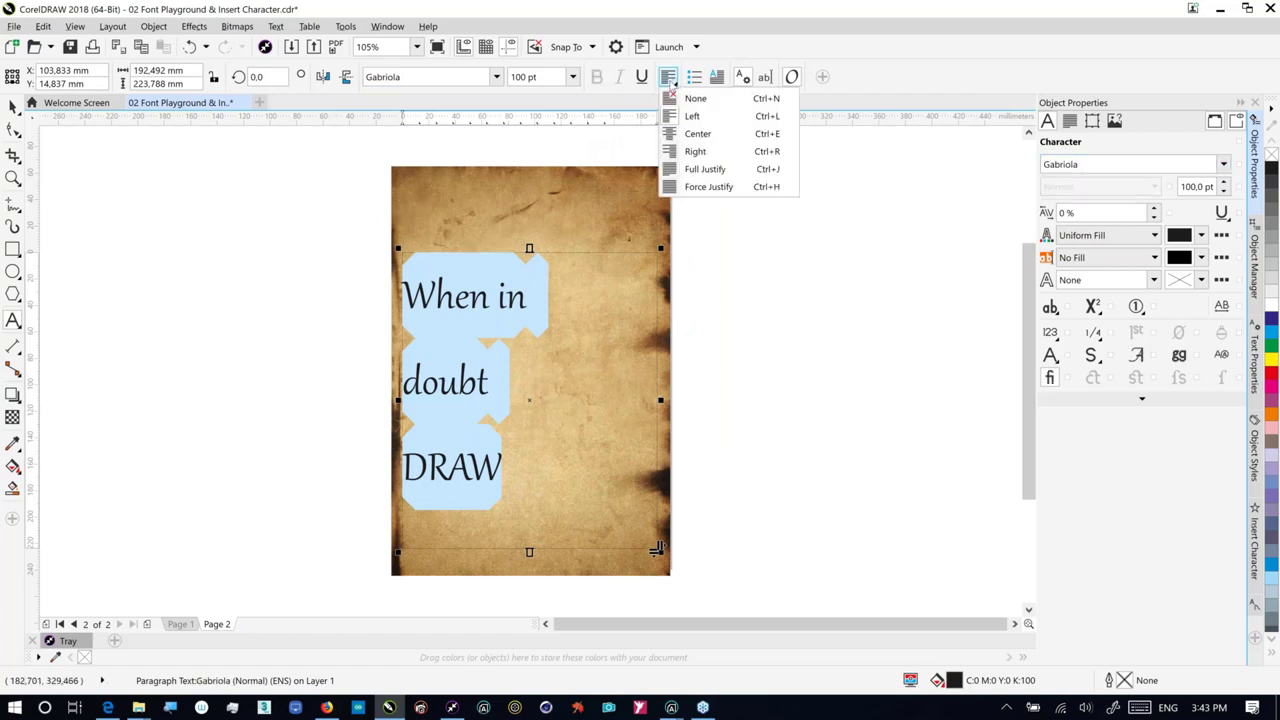
pyautogui.click(697, 134)
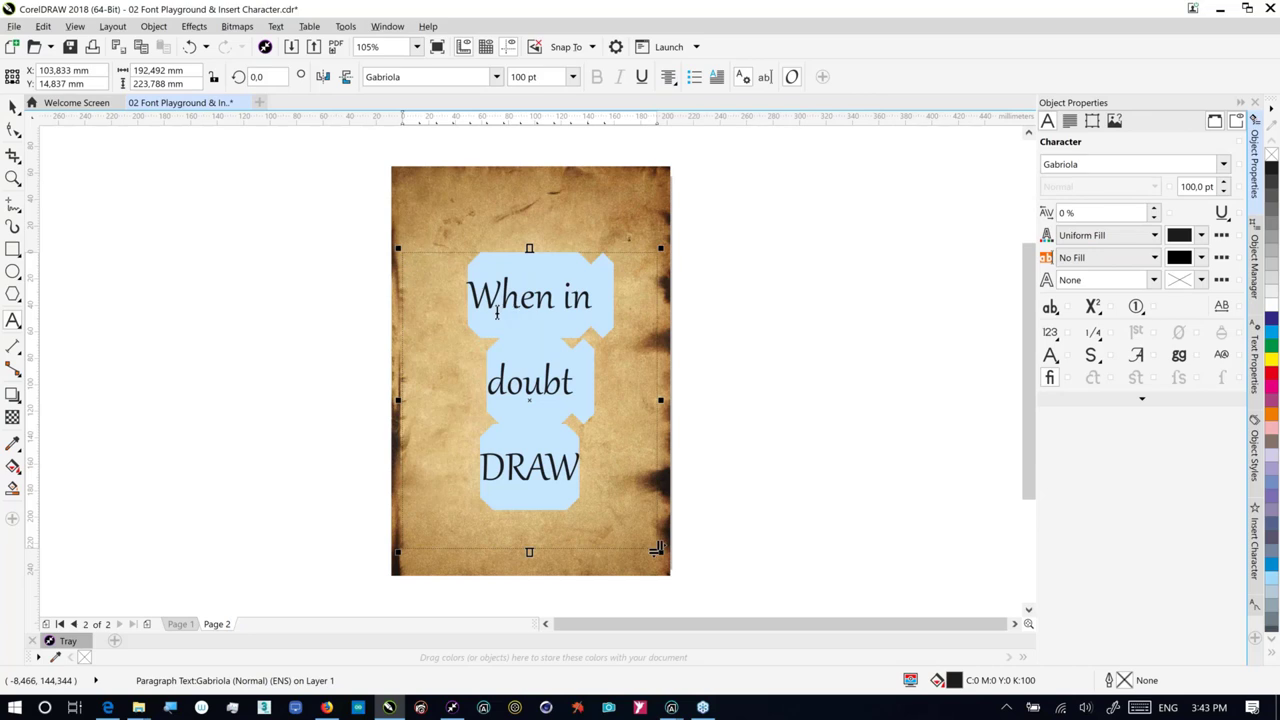
pyautogui.click(496, 312)
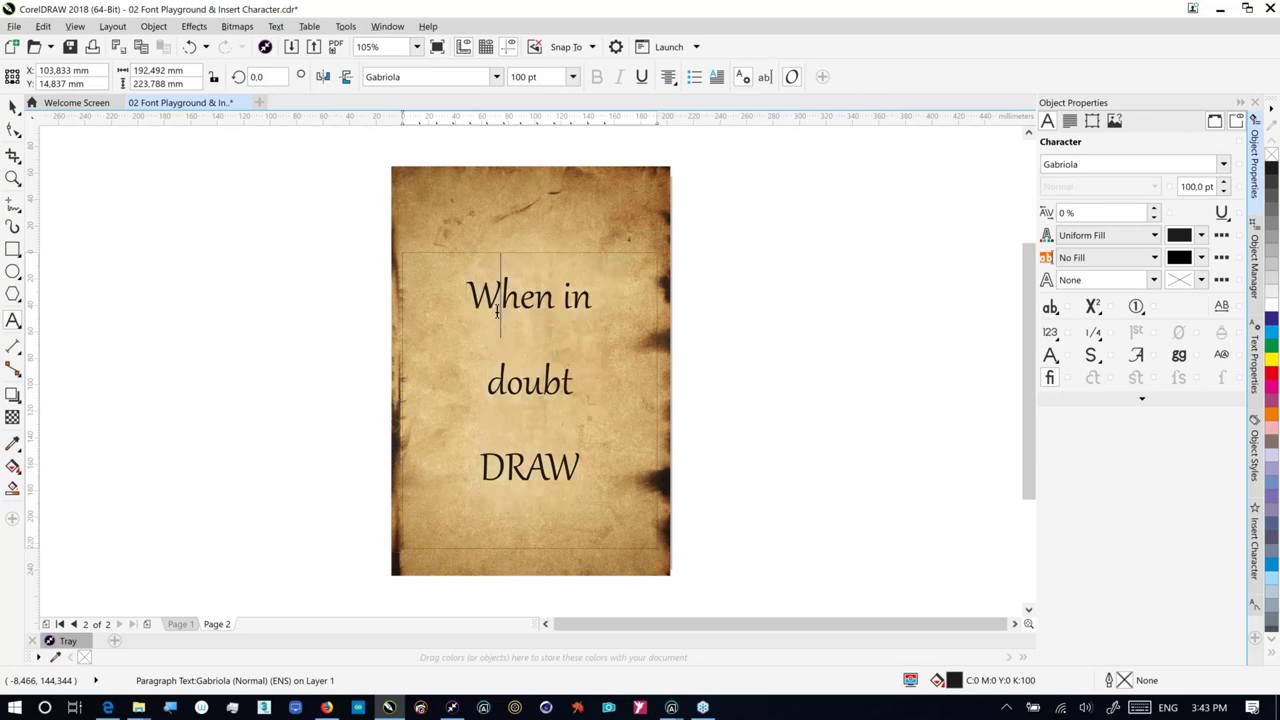
pyautogui.moveTo(467, 298); pyautogui.dragTo(505, 298)
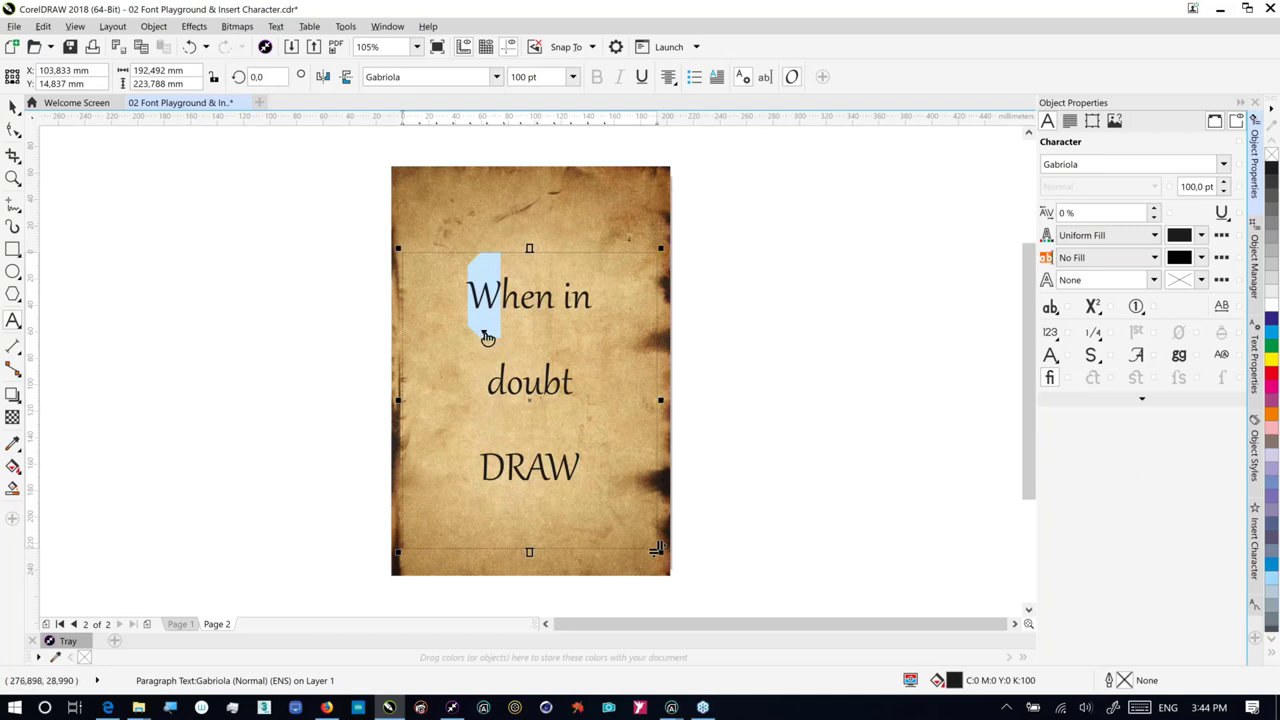
# Step: Apply Gabriola Stylistic Set 6 swashes to the 'When in' line
pyautogui.click(485, 335)
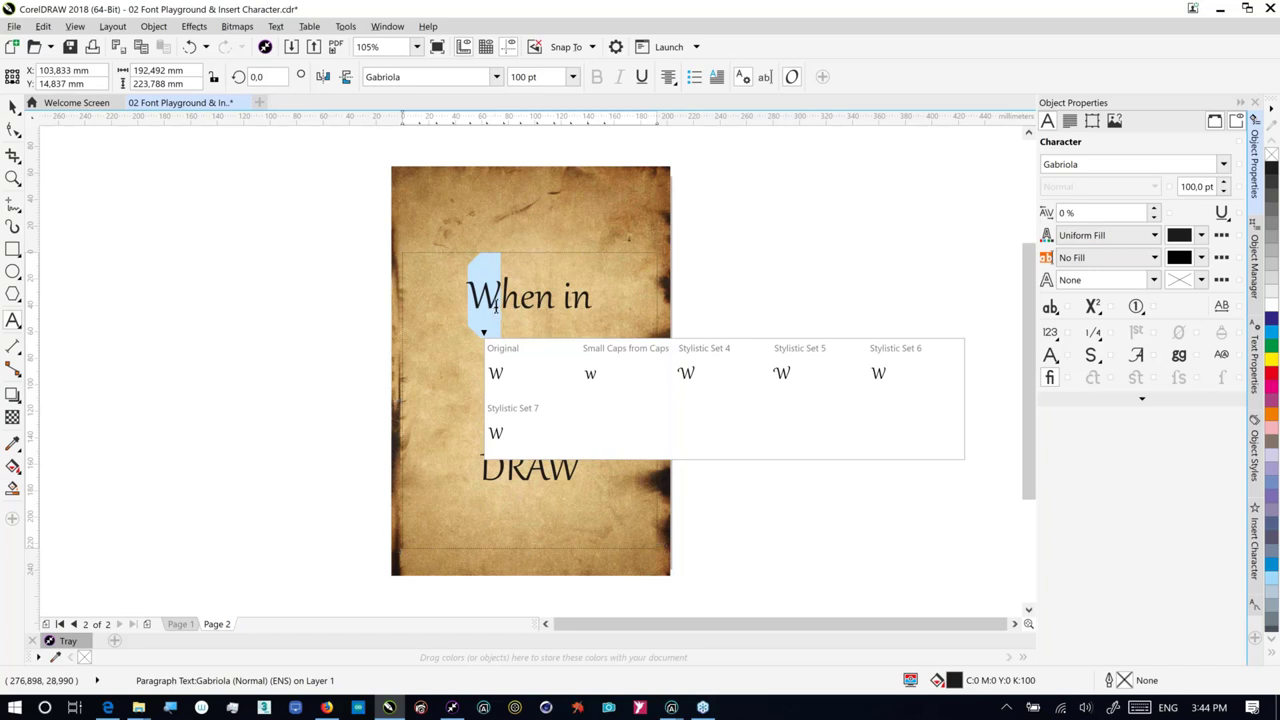
pyautogui.click(495, 308)
pyautogui.tripleClick(522, 323)
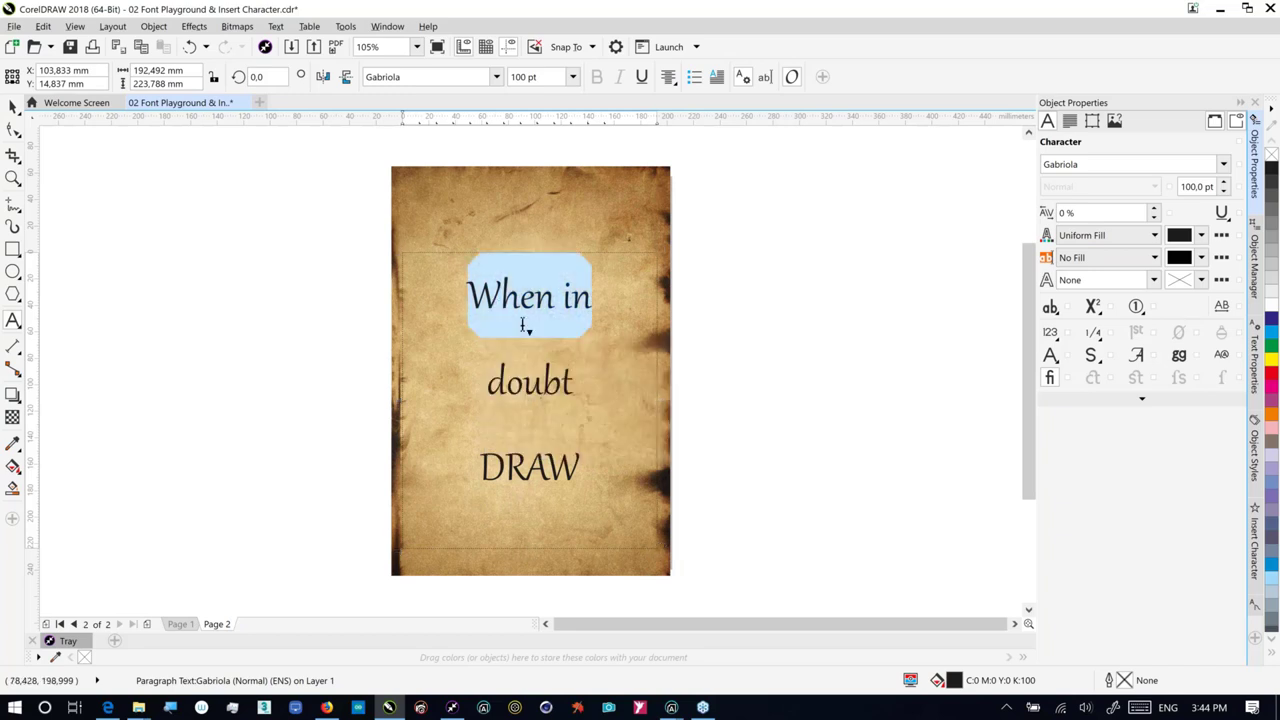
pyautogui.click(527, 330)
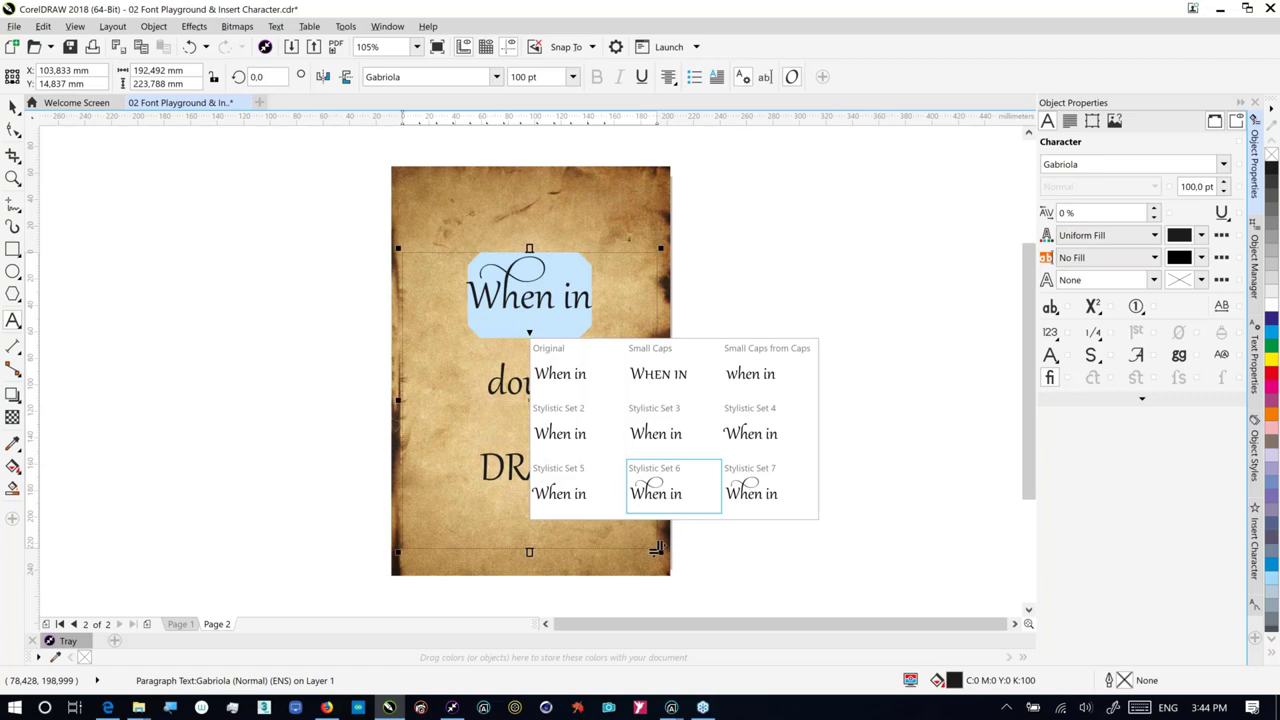
pyautogui.click(658, 494)
# Step: Give 'doubt' swash stylistic alternates and 'DRAW' Stylistic Set 7 (2) swashes
pyautogui.moveTo(486, 386); pyautogui.dragTo(519, 416)
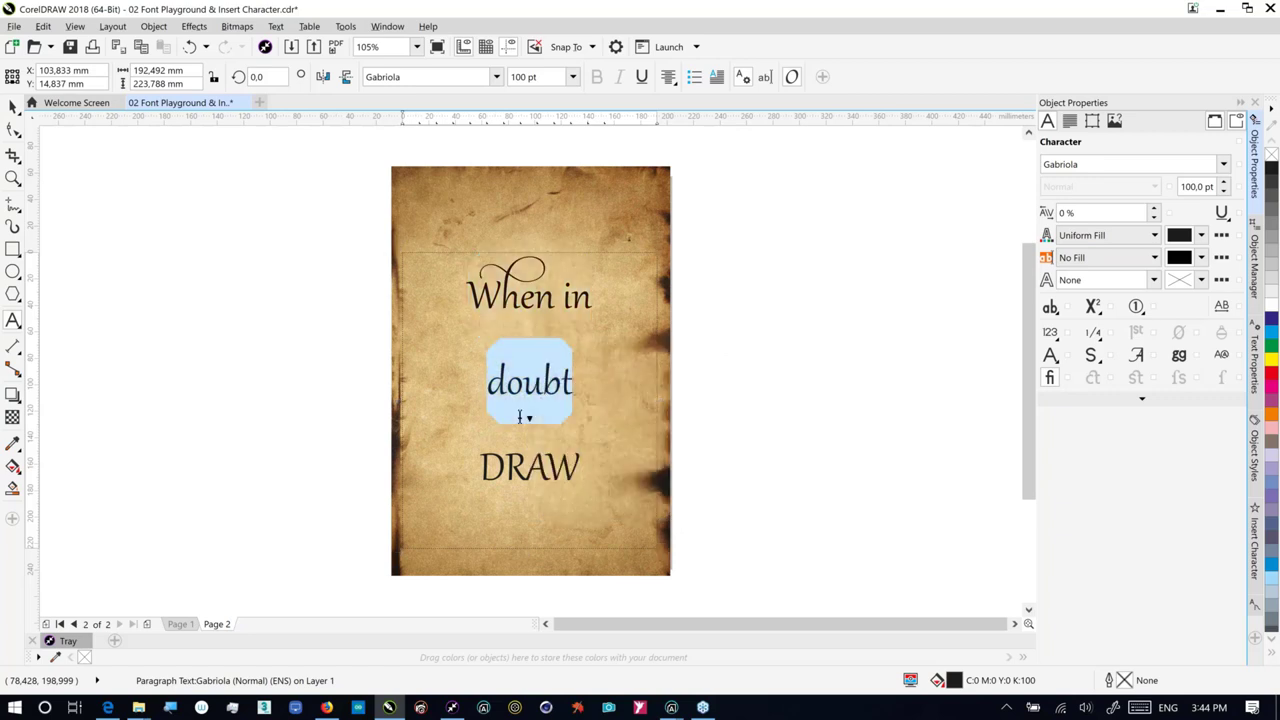
pyautogui.click(531, 418)
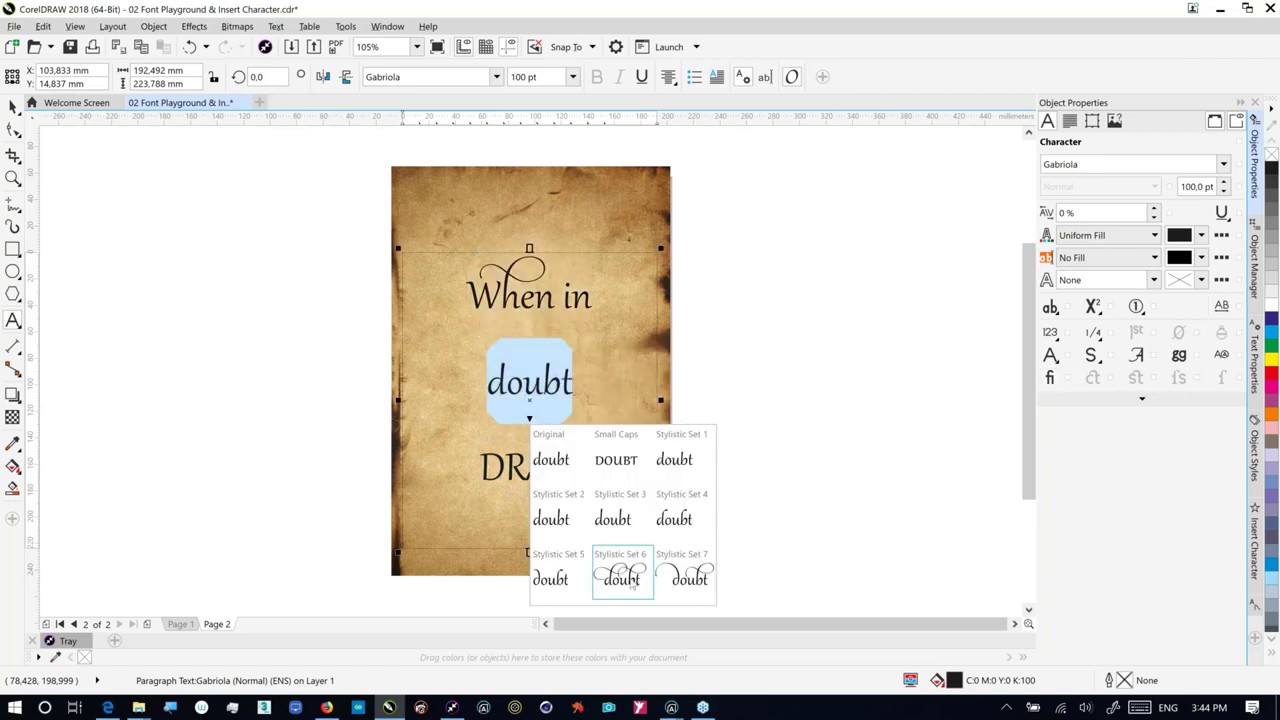
pyautogui.click(622, 578)
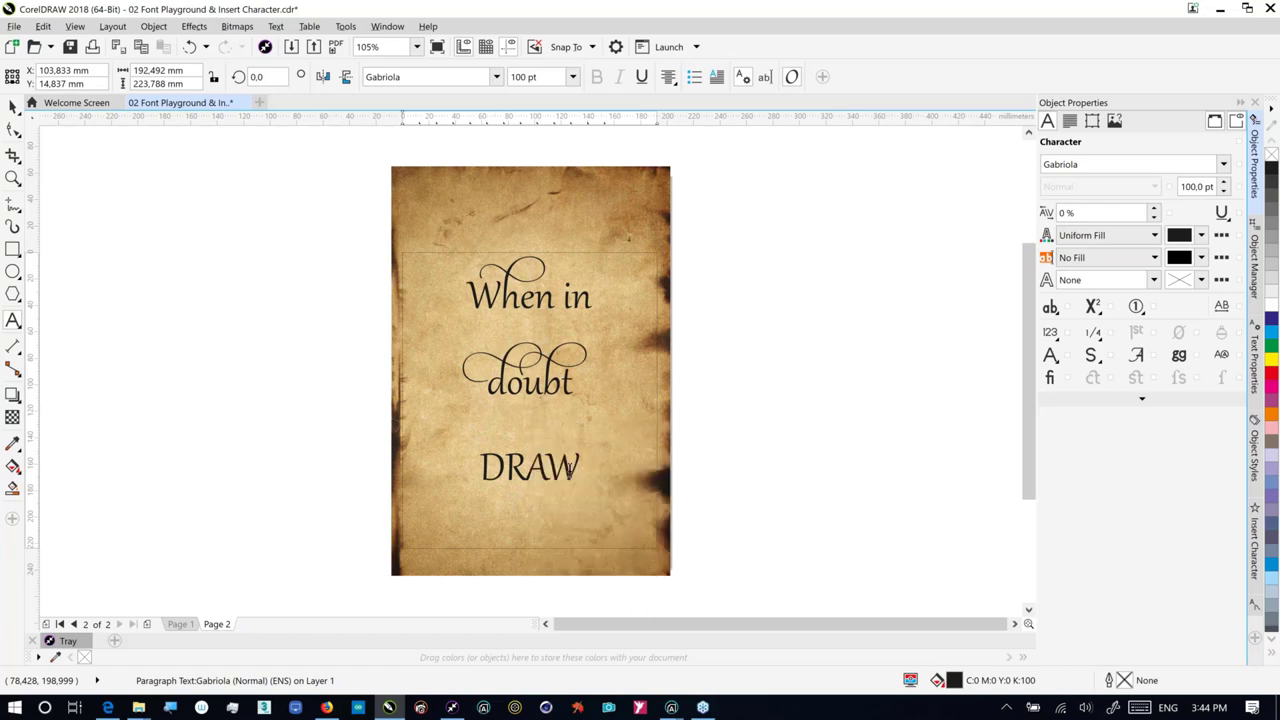
pyautogui.doubleClick(569, 470)
pyautogui.click(529, 504)
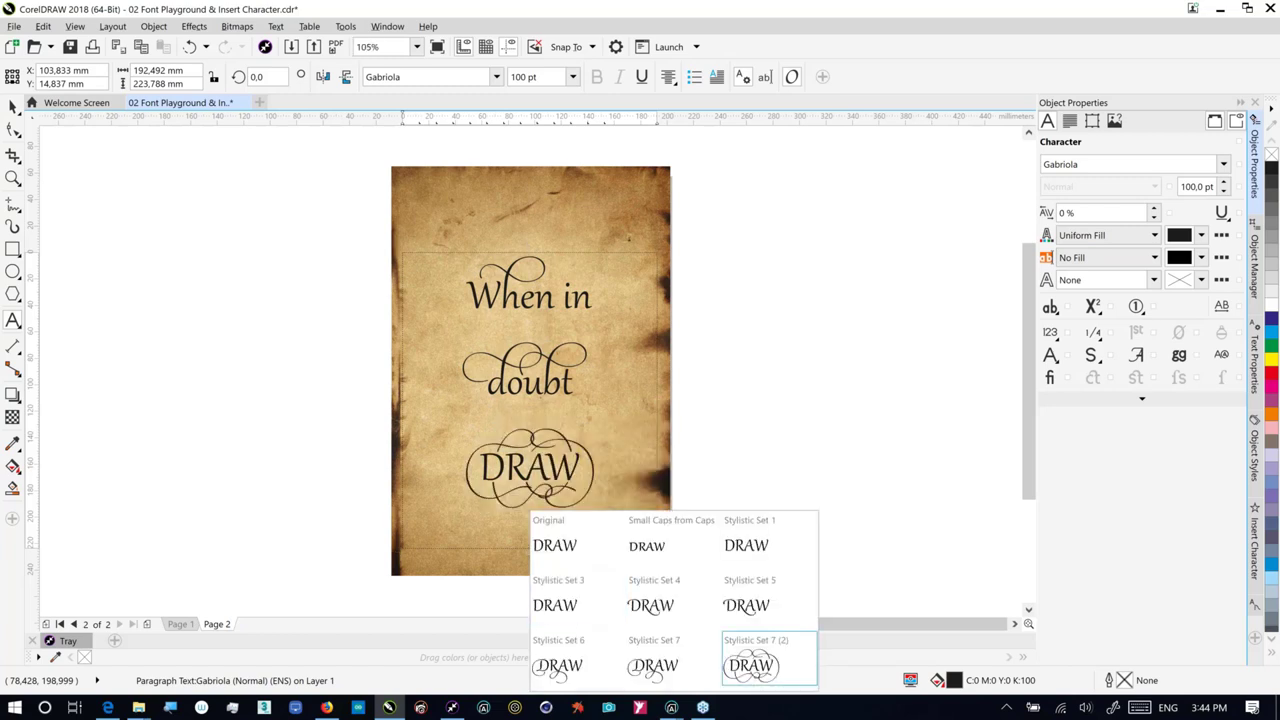
pyautogui.click(751, 665)
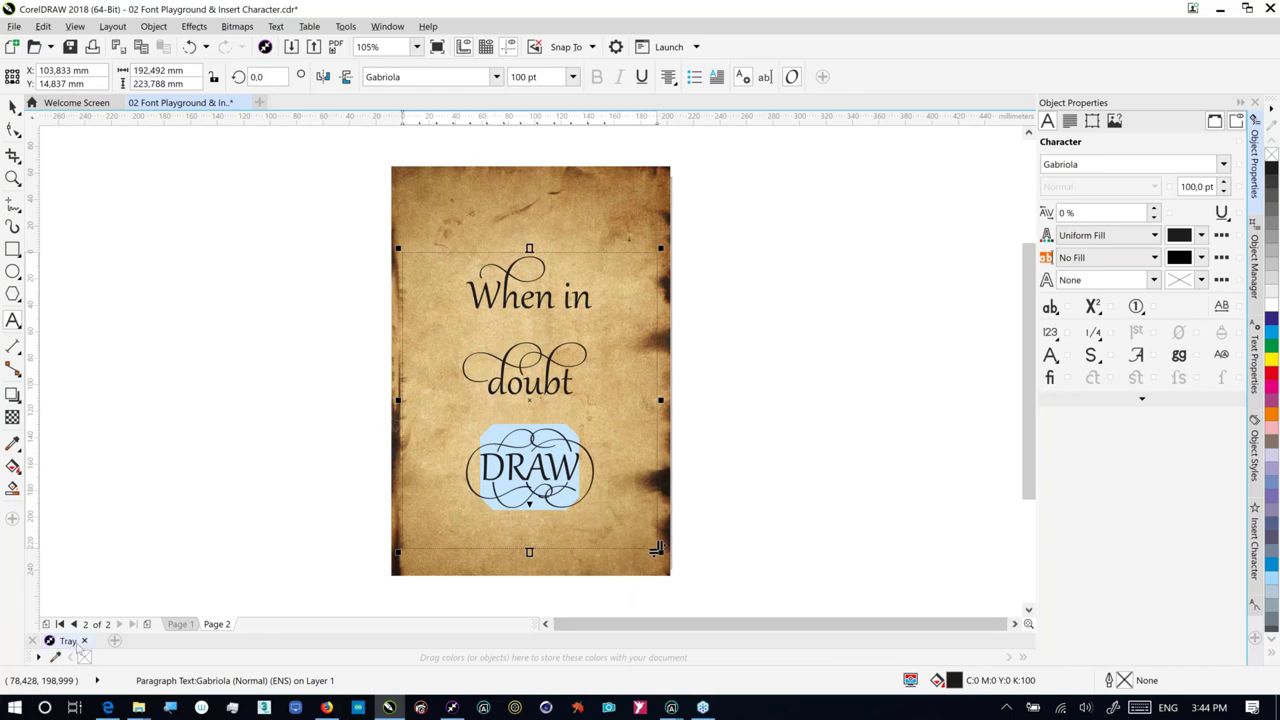
pyautogui.click(78, 644)
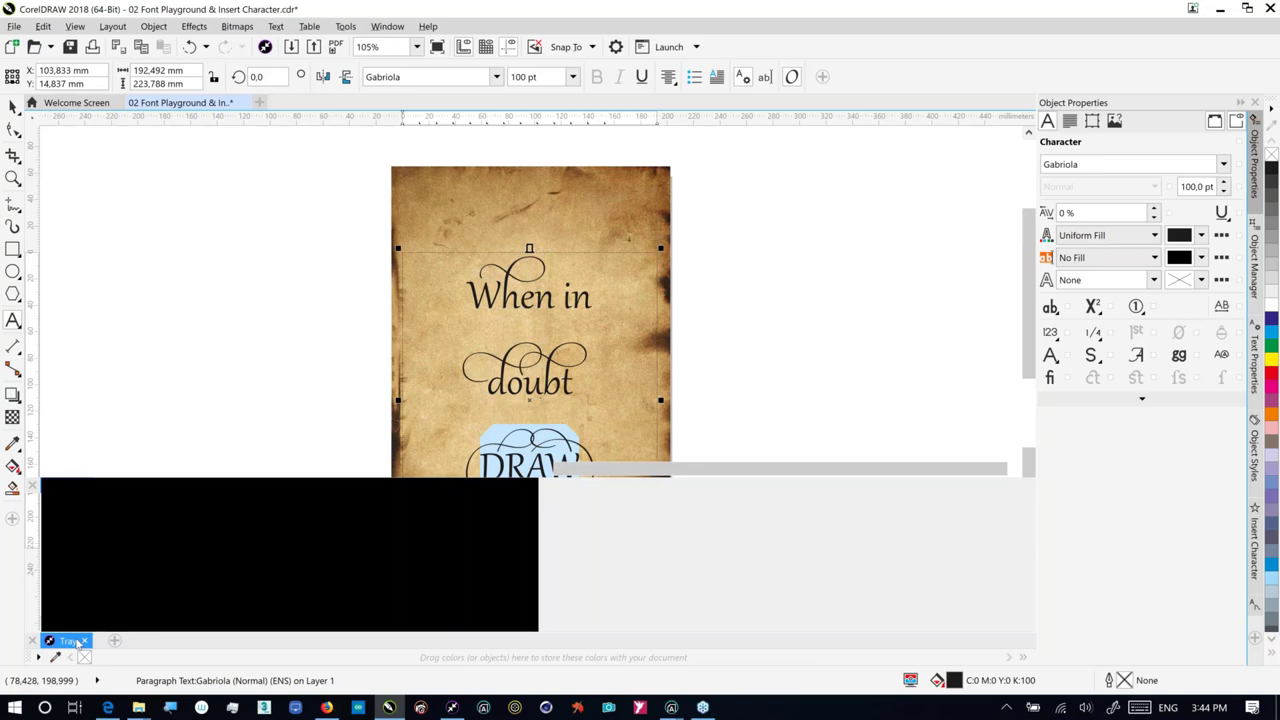
# Step: Drop the CGS20389 ornament onto Page 2, shrink it, and rotate it at the parchment's left edge
pyautogui.scroll(-2, 617, 415)
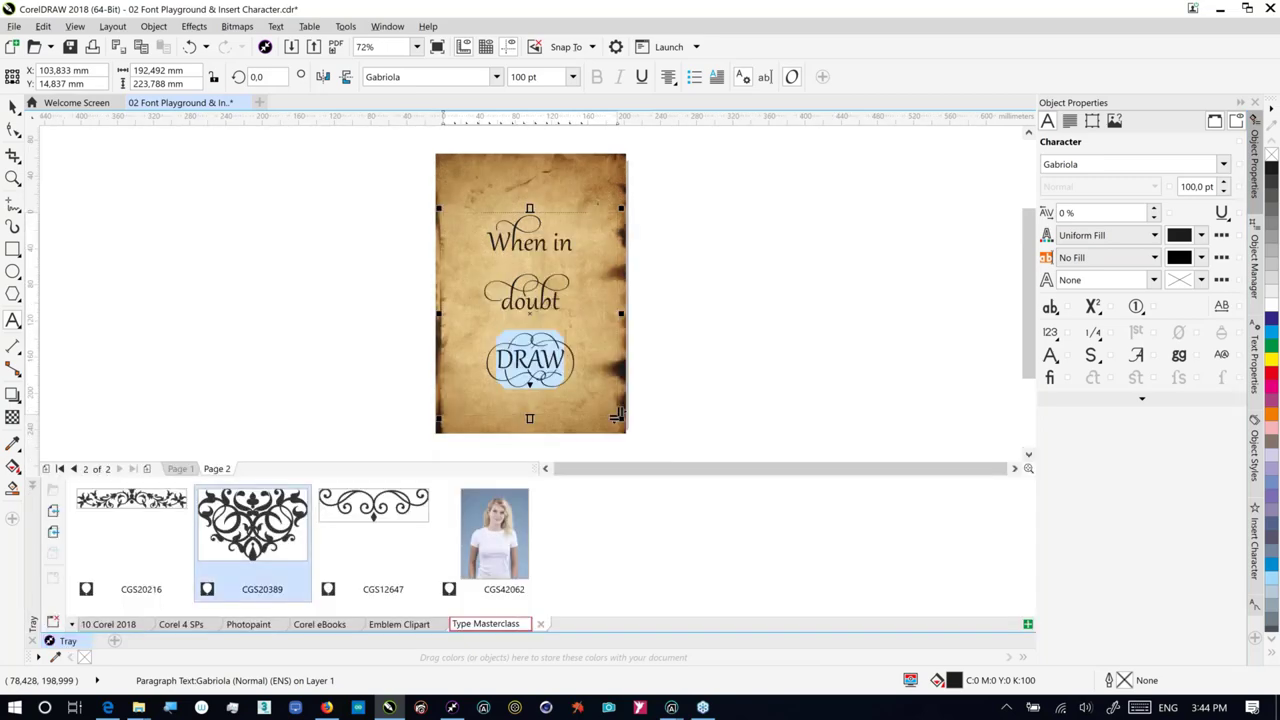
pyautogui.click(714, 470)
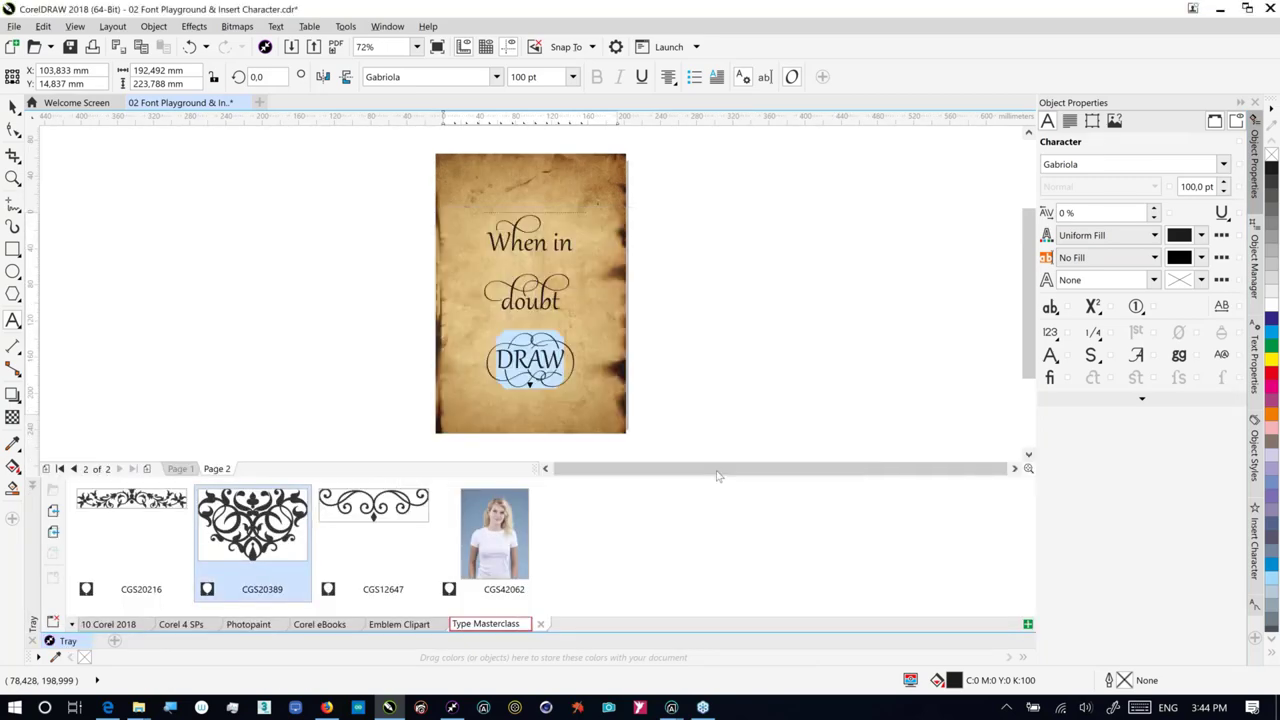
pyautogui.press('space')
pyautogui.click(322, 240)
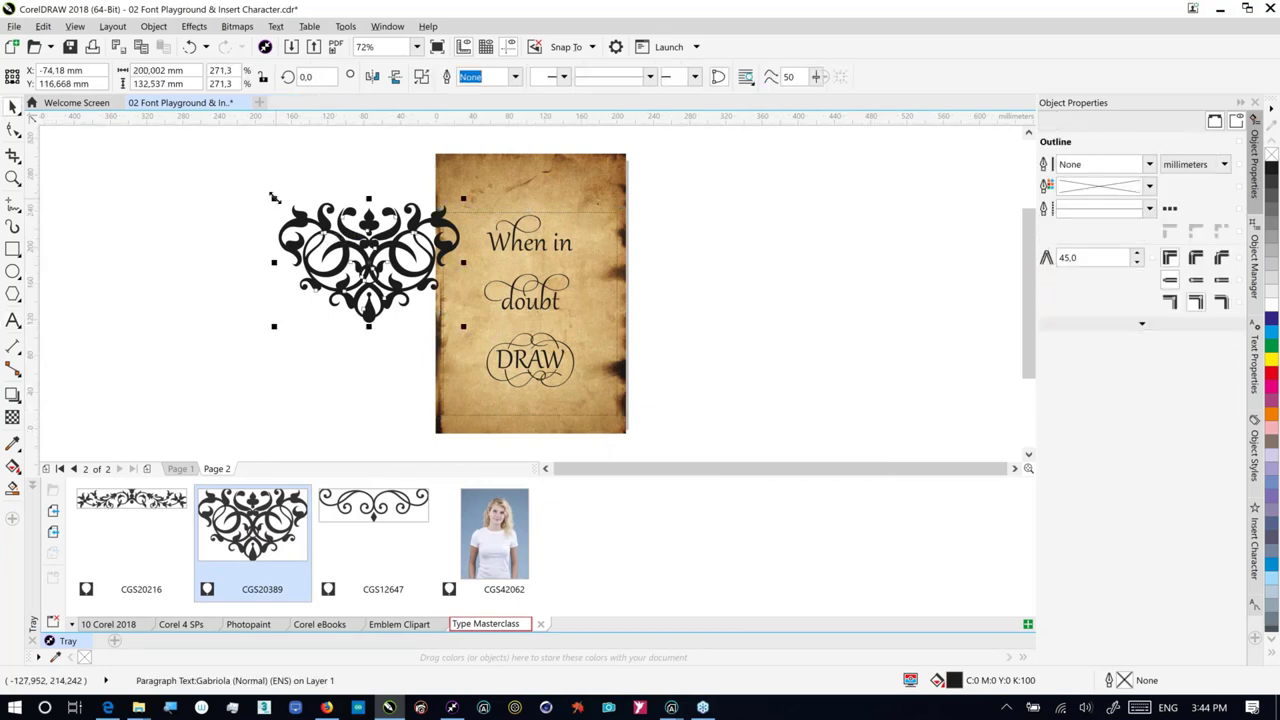
pyautogui.moveTo(272, 197); pyautogui.dragTo(395, 276)
pyautogui.click(427, 300)
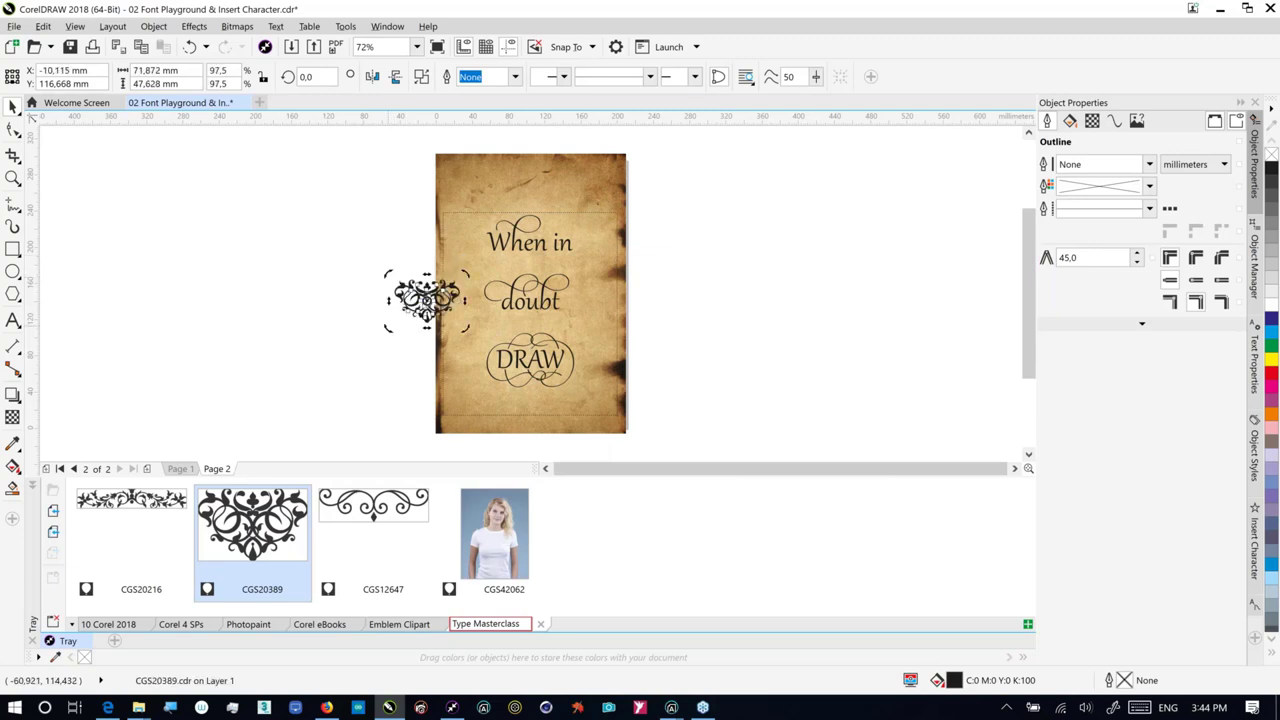
pyautogui.moveTo(385, 328); pyautogui.dragTo(383, 271)
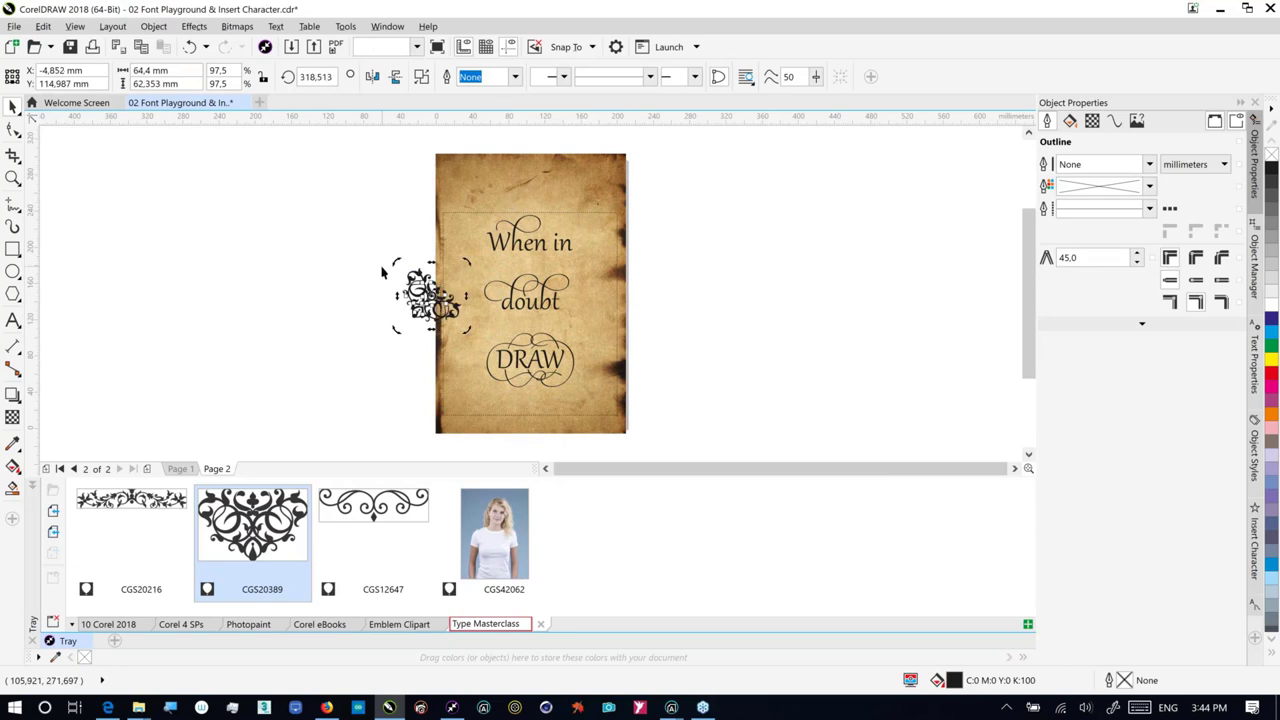
pyautogui.hotkey('ctrl', 'z')
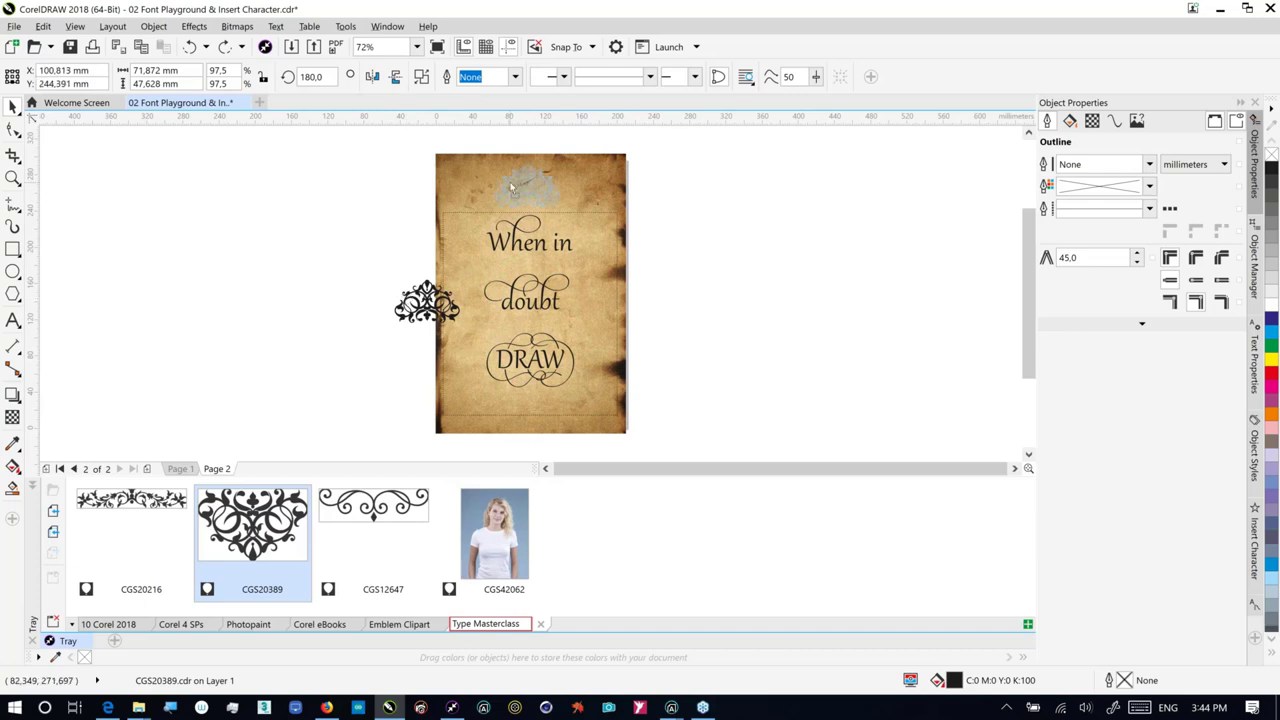
# Step: Move the ornament to the page top, add a shrunken CGS20216 border at the bottom, and select both
pyautogui.moveTo(511, 187); pyautogui.dragTo(511, 187)
pyautogui.moveTo(131, 530); pyautogui.dragTo(527, 178)
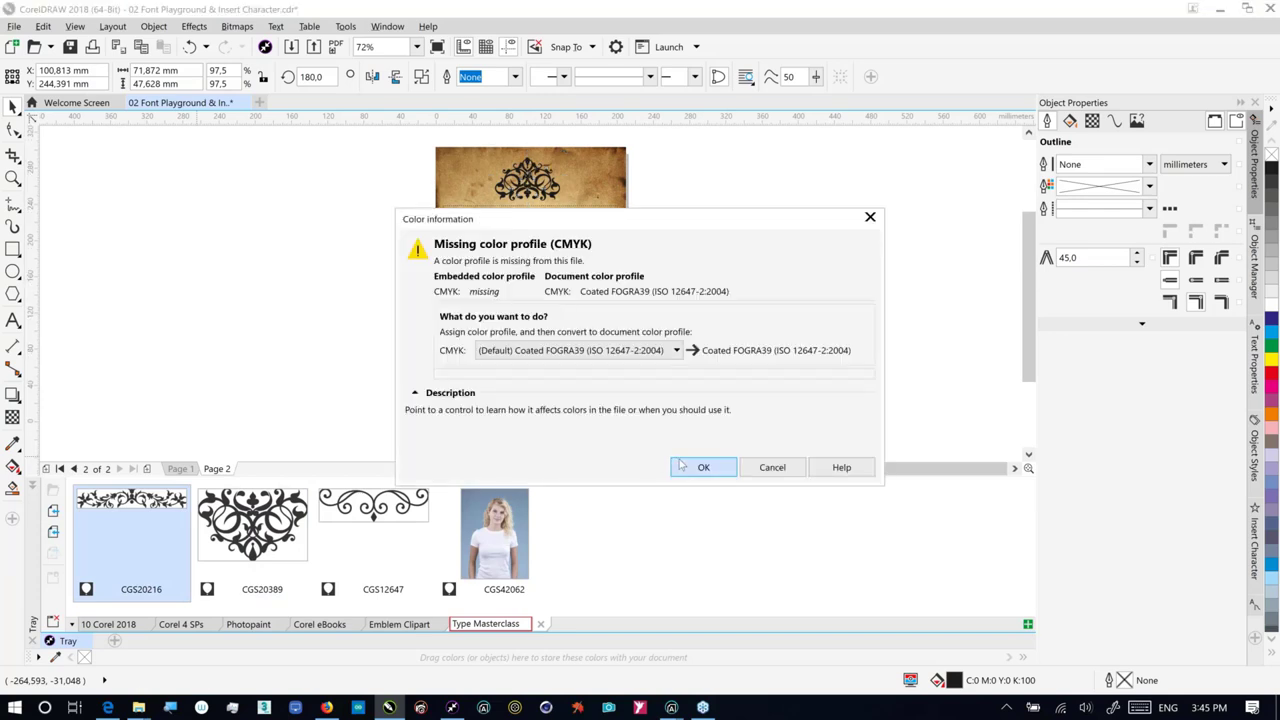
pyautogui.click(703, 467)
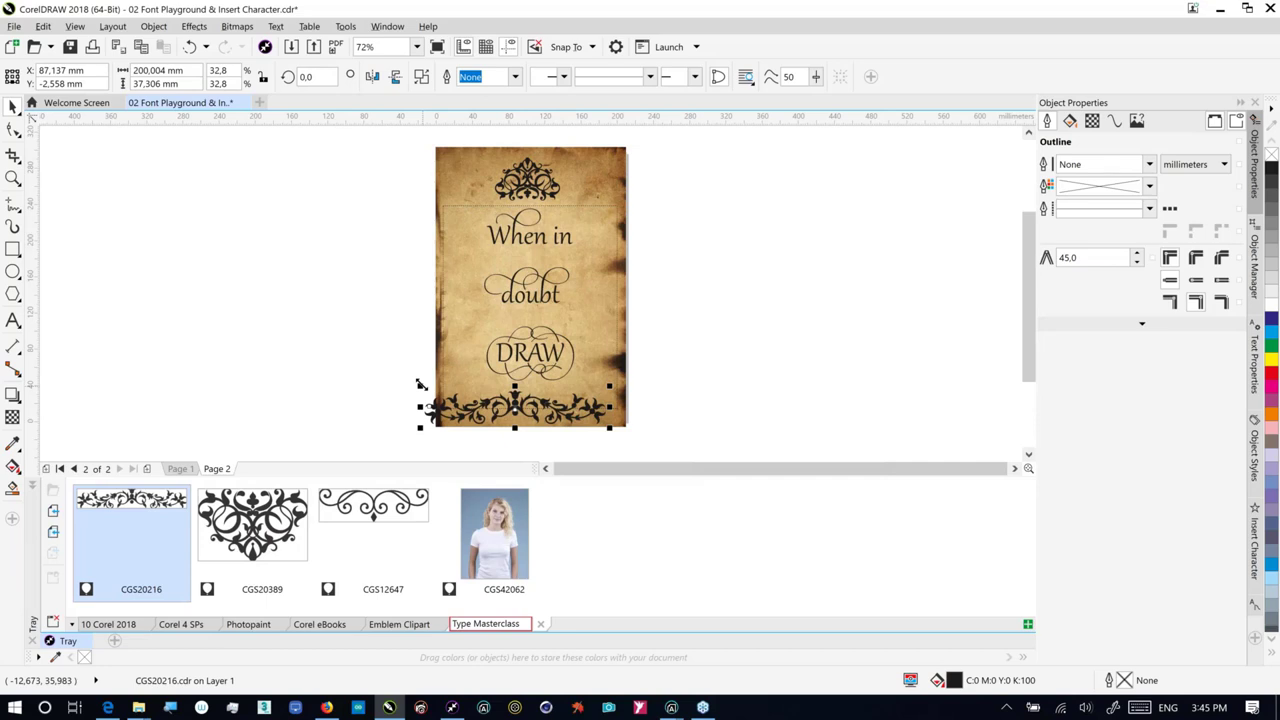
pyautogui.moveTo(420, 384); pyautogui.dragTo(464, 395)
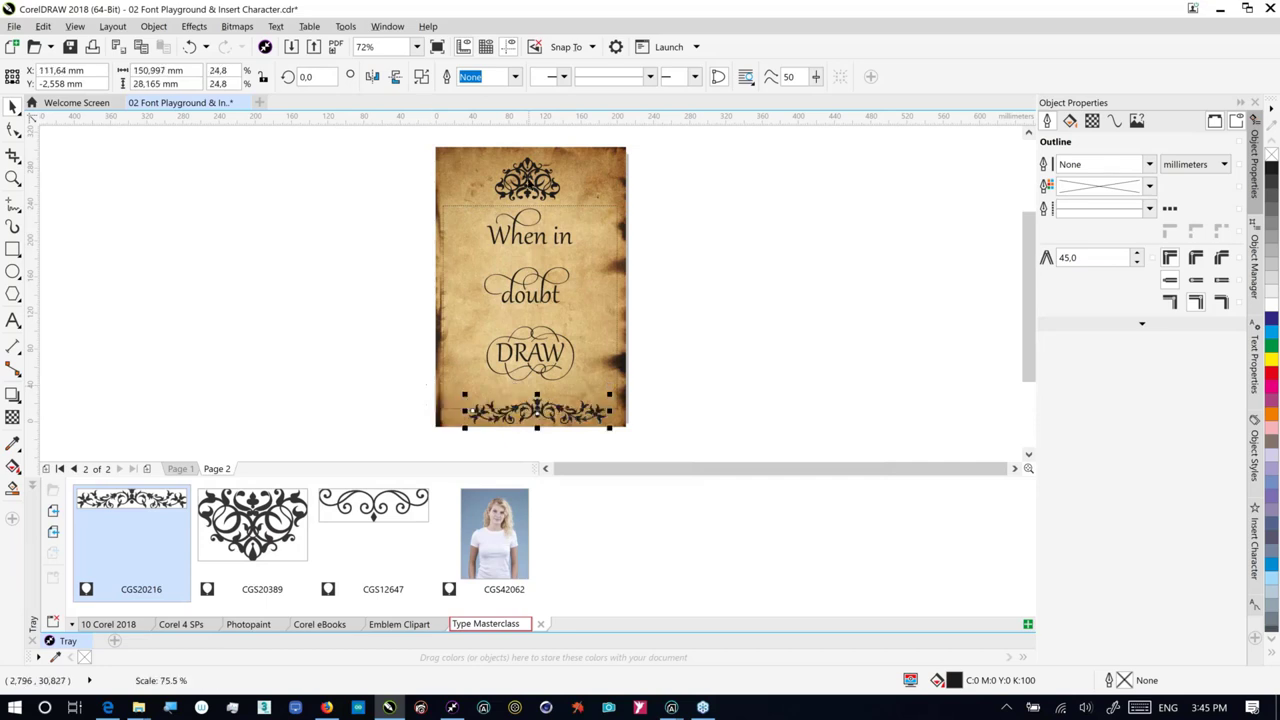
pyautogui.click(527, 178)
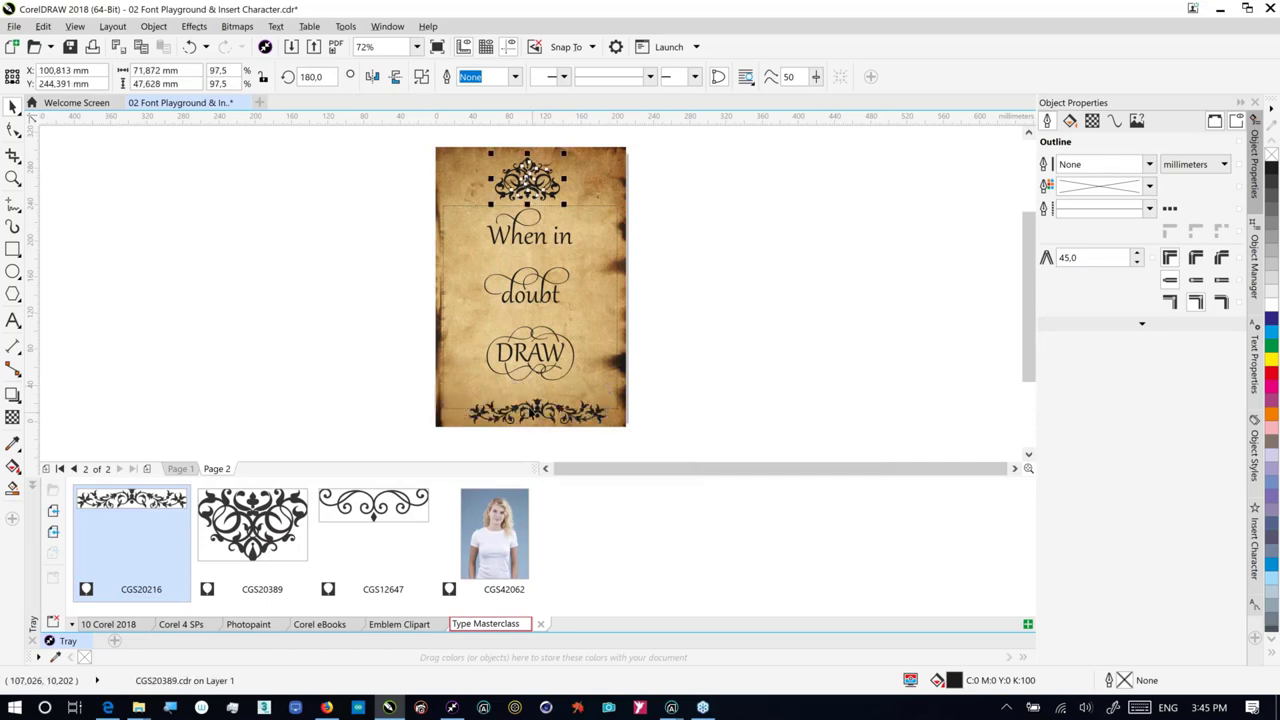
pyautogui.keyDown('shift'); pyautogui.click(535, 416); pyautogui.keyUp('shift')
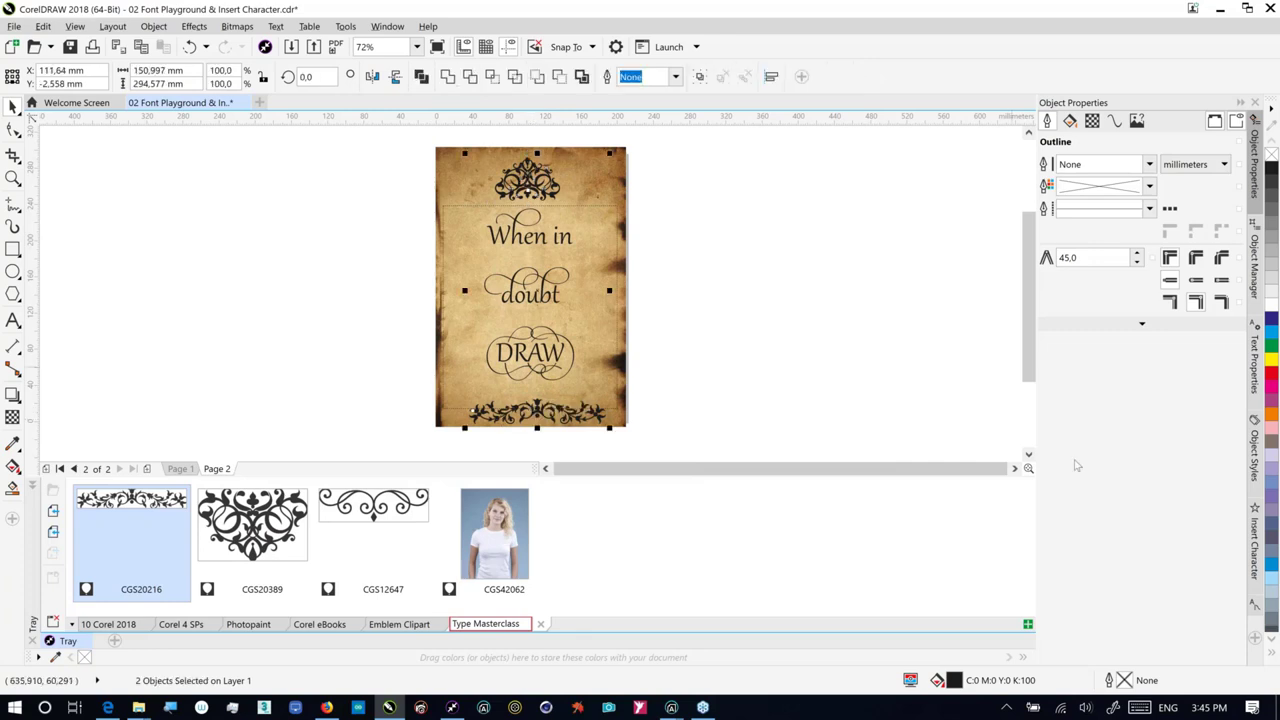
# Step: Align the two ornaments' centres horizontally and nudge the bottom ornament up slightly
pyautogui.click(771, 77)
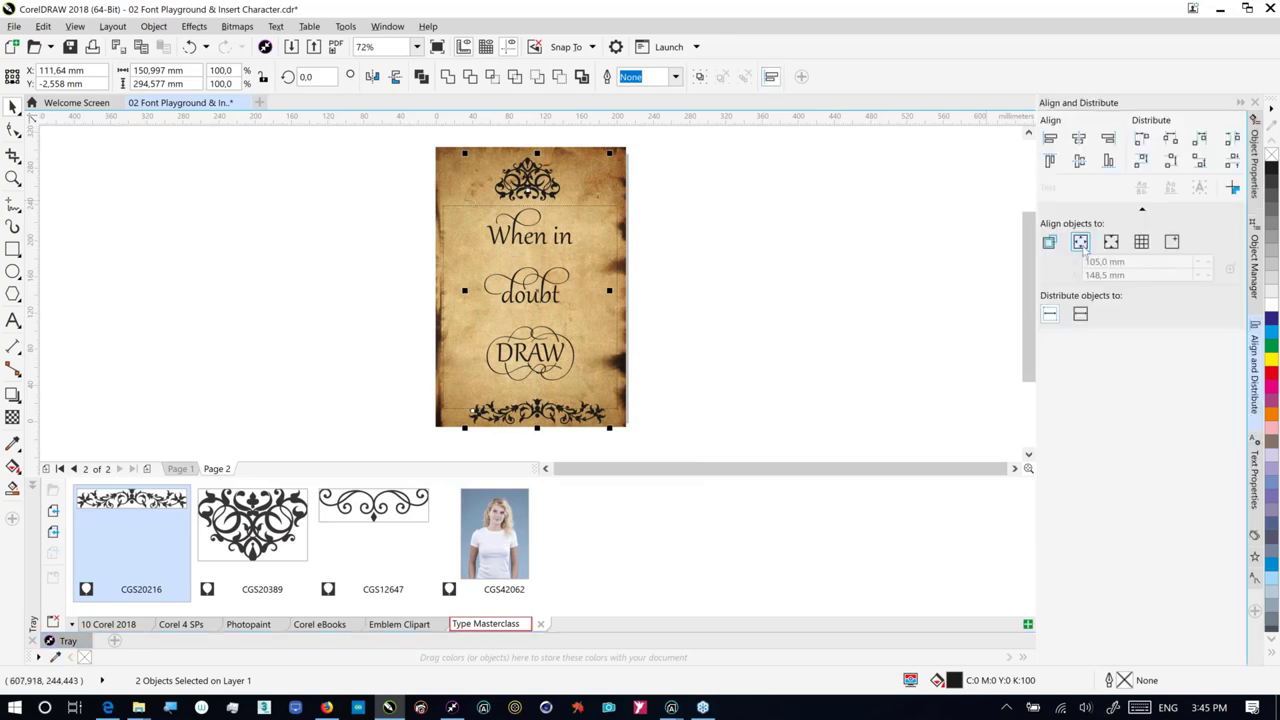
pyautogui.click(1078, 139)
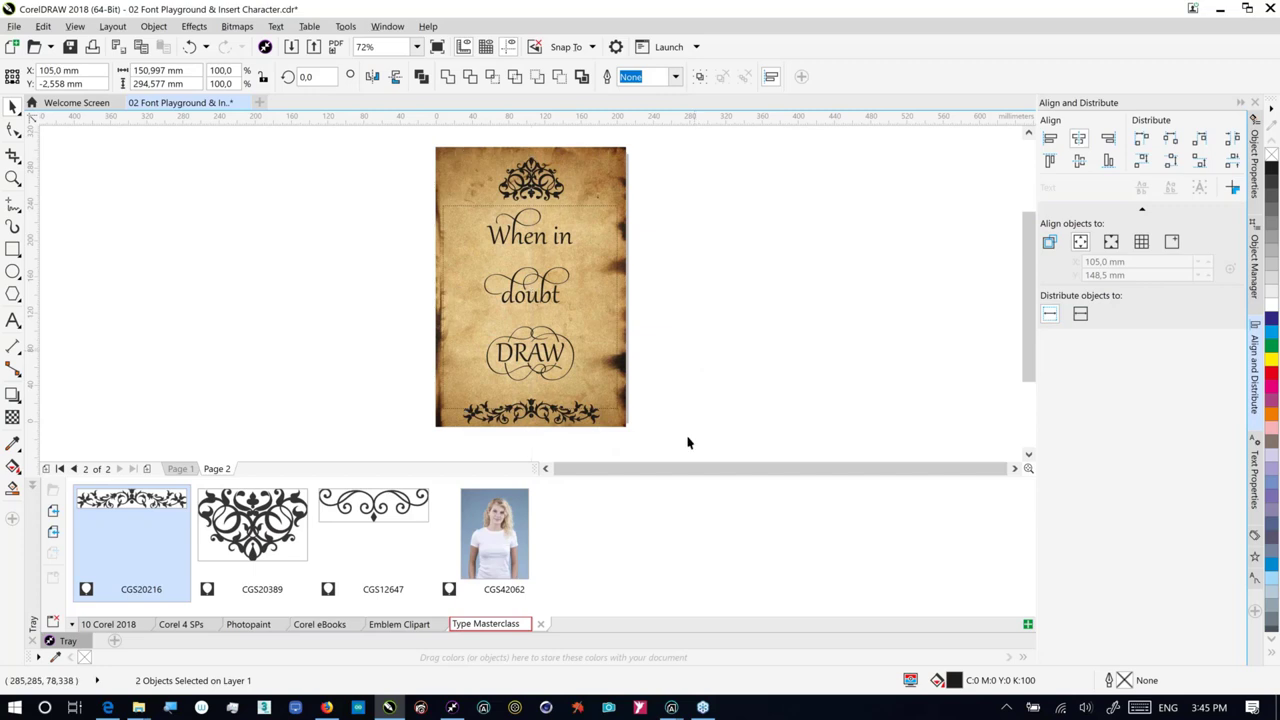
pyautogui.click(554, 437)
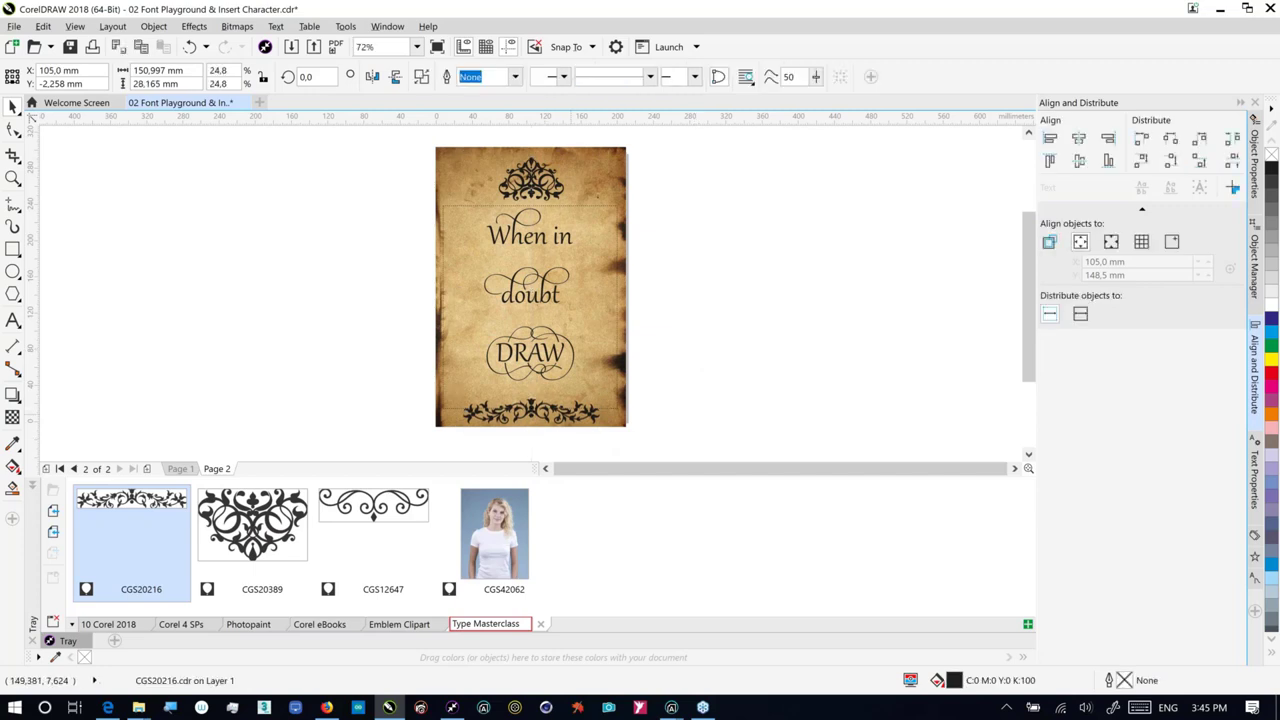
pyautogui.moveTo(584, 411); pyautogui.dragTo(583, 405)
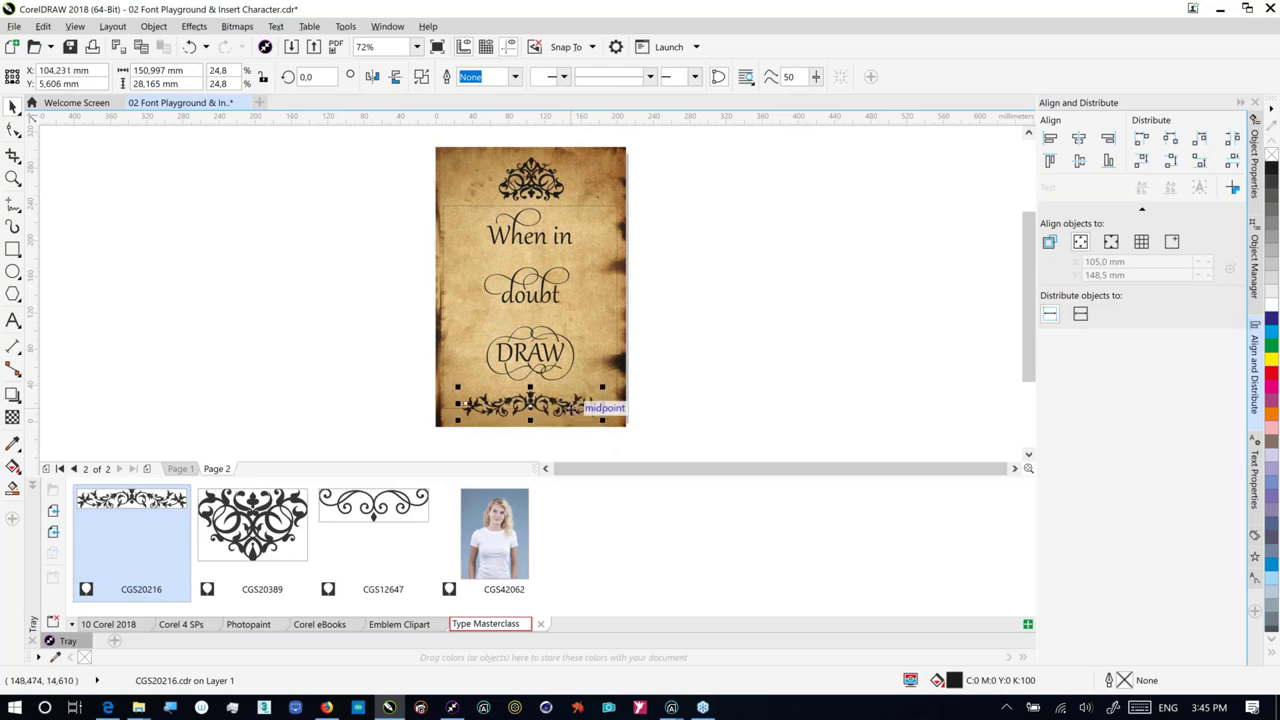
# Step: On Page 1, select the bottom ornament and inspect its transparency settings
pyautogui.click(180, 468)
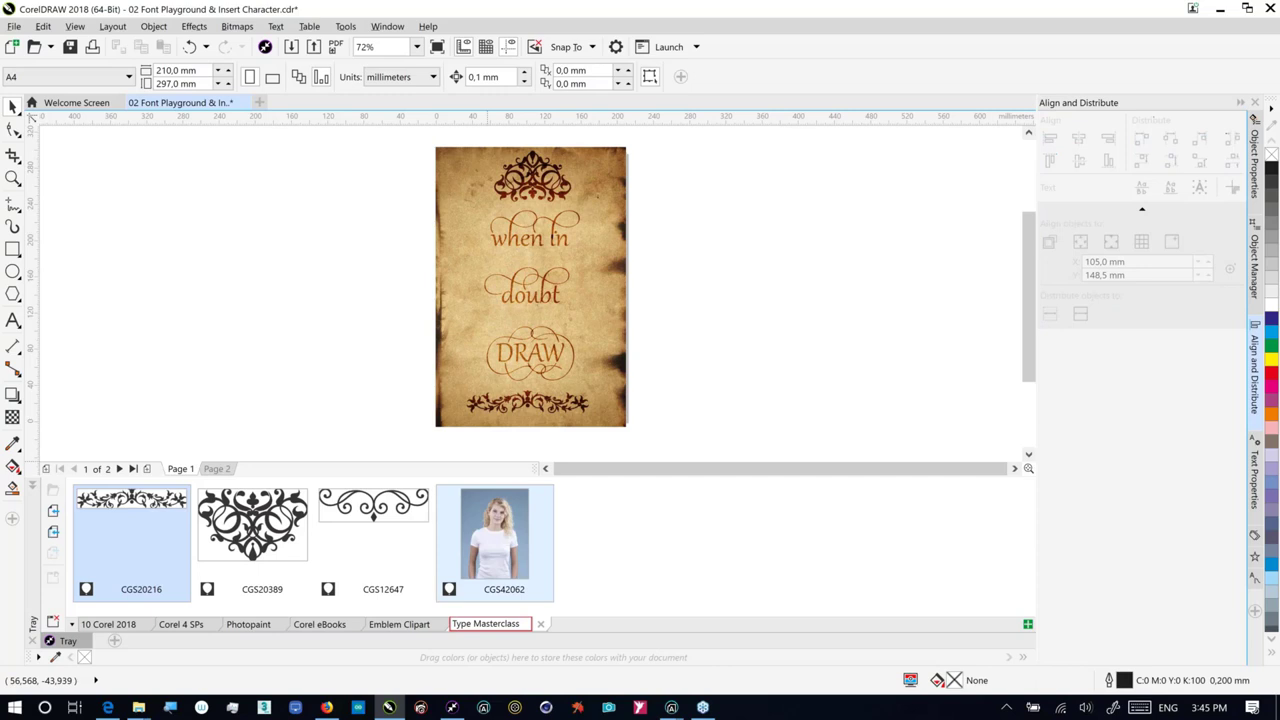
pyautogui.click(548, 401)
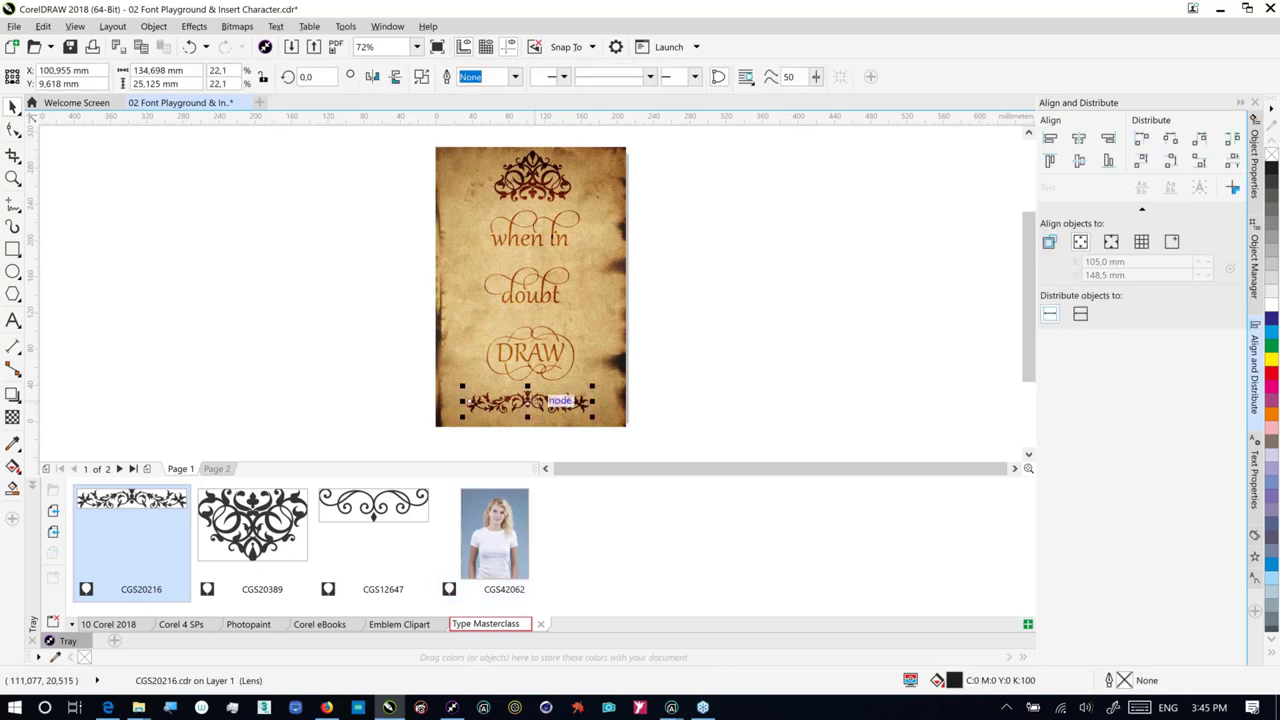
pyautogui.click(12, 417)
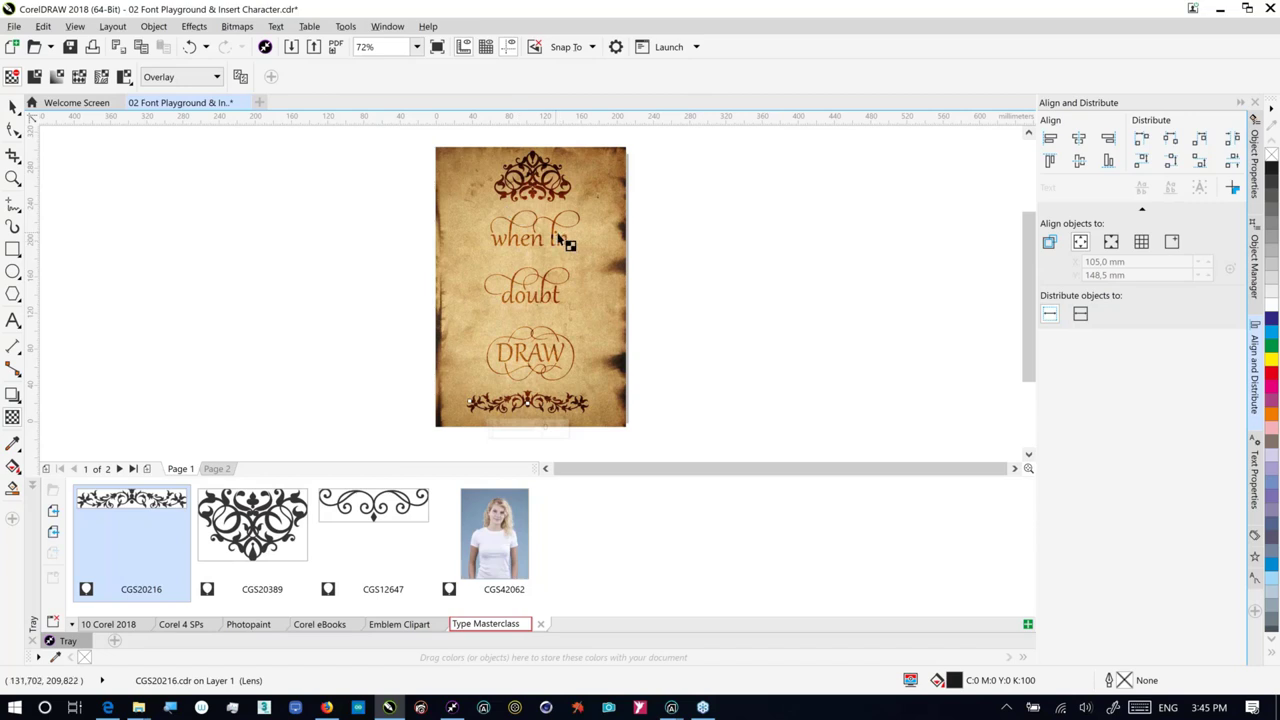
# Step: Return to Page 2, collapse the clipart tray, and deselect everything on the page
pyautogui.click(220, 468)
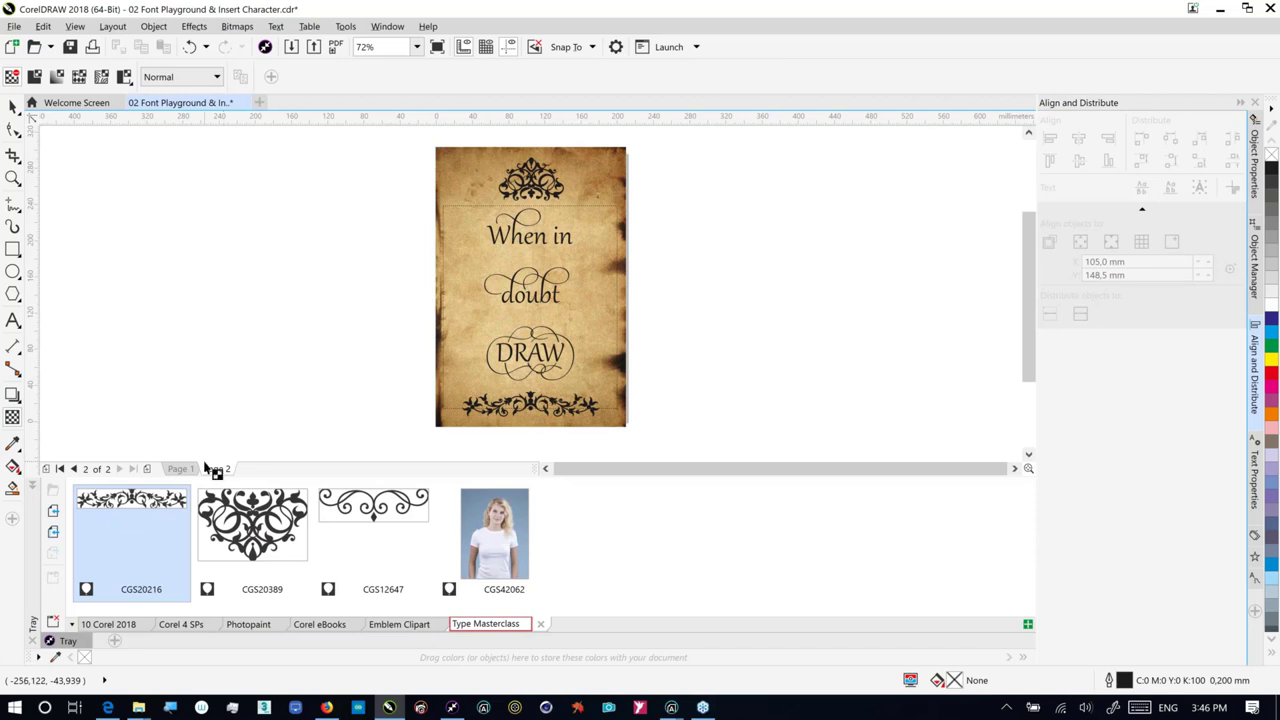
pyautogui.click(67, 641)
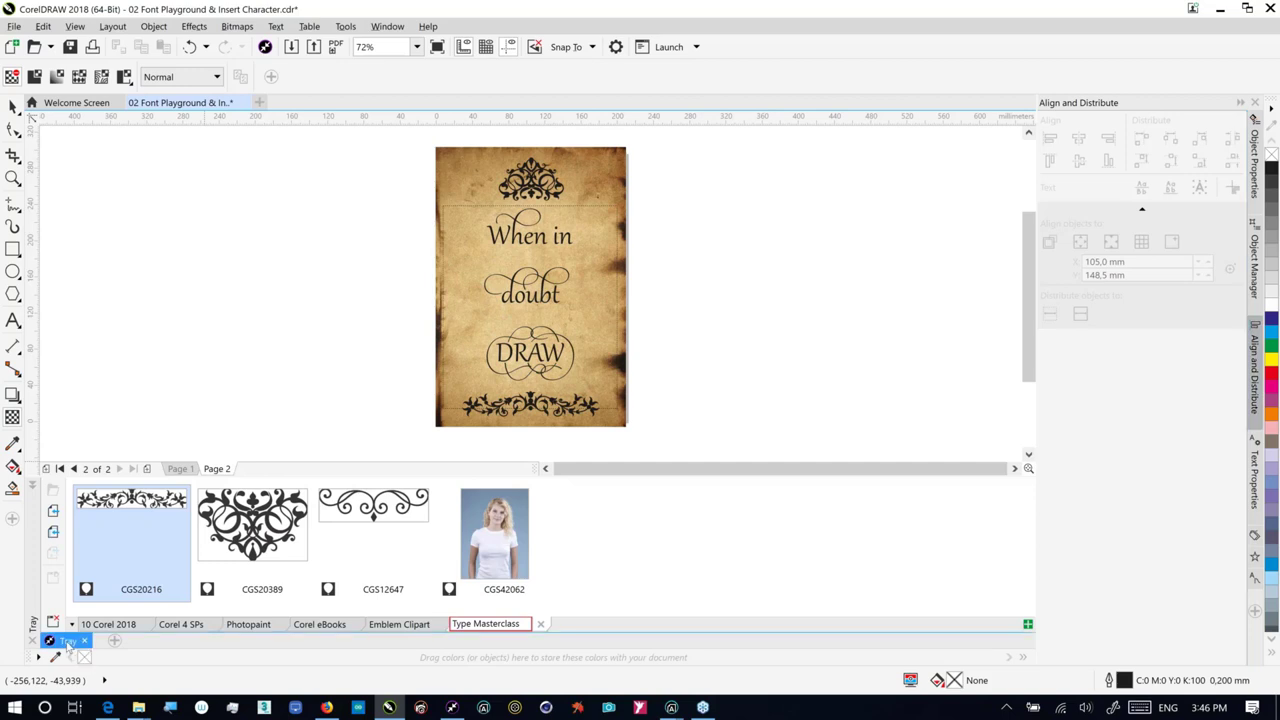
pyautogui.click(67, 641)
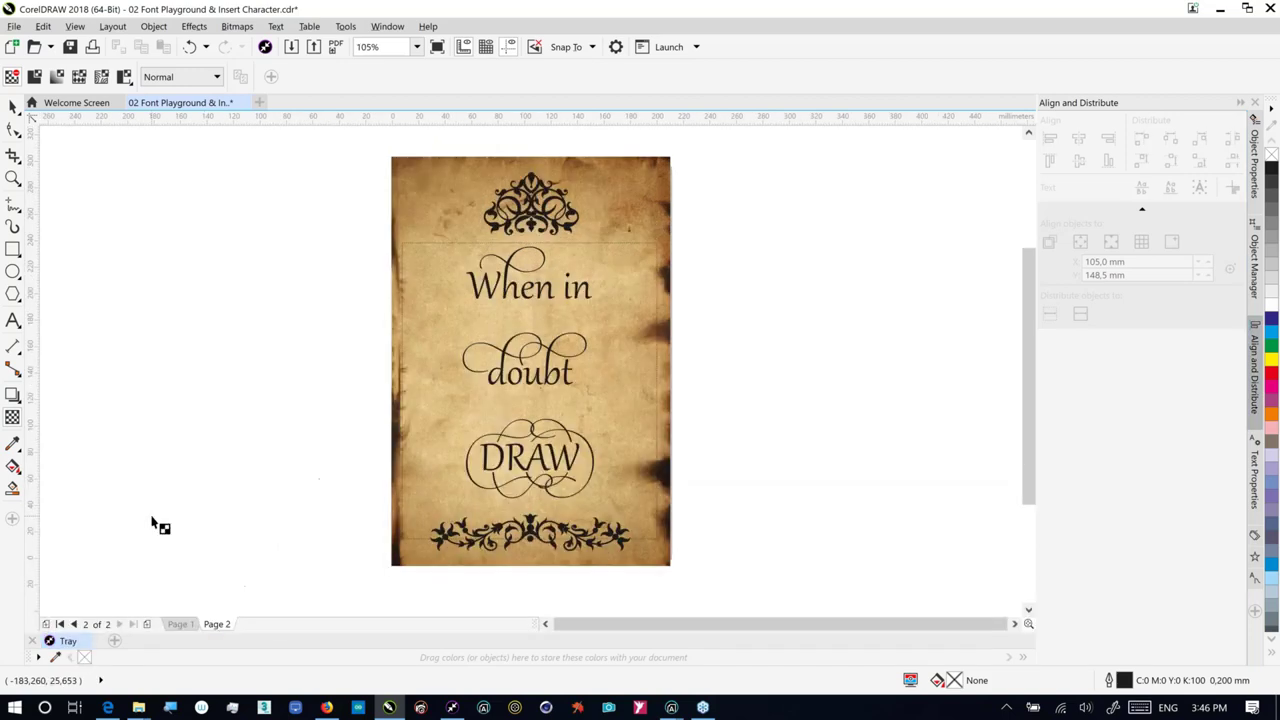
pyautogui.click(387, 330)
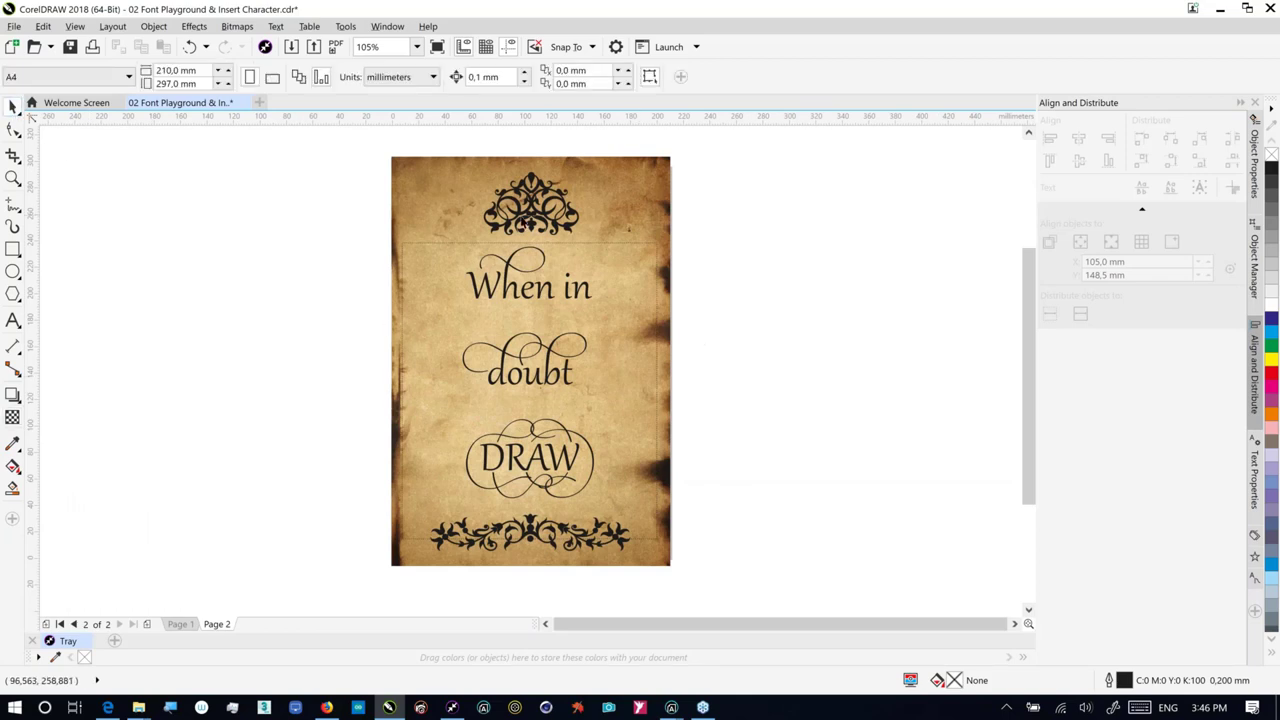
# Step: Select both ornaments and the poster text and mix an orange C0 M61 Y100 K0 fill
pyautogui.click(520, 224)
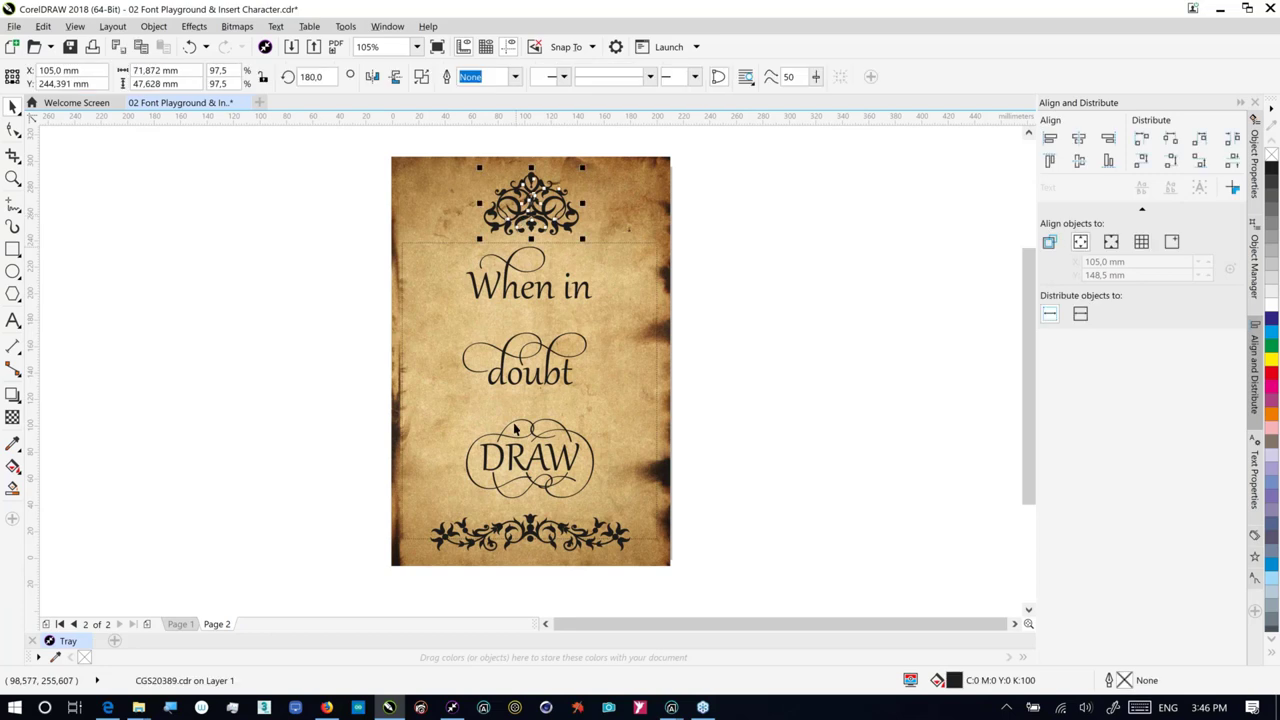
pyautogui.keyDown('shift'); pyautogui.click(530, 535); pyautogui.keyUp('shift')
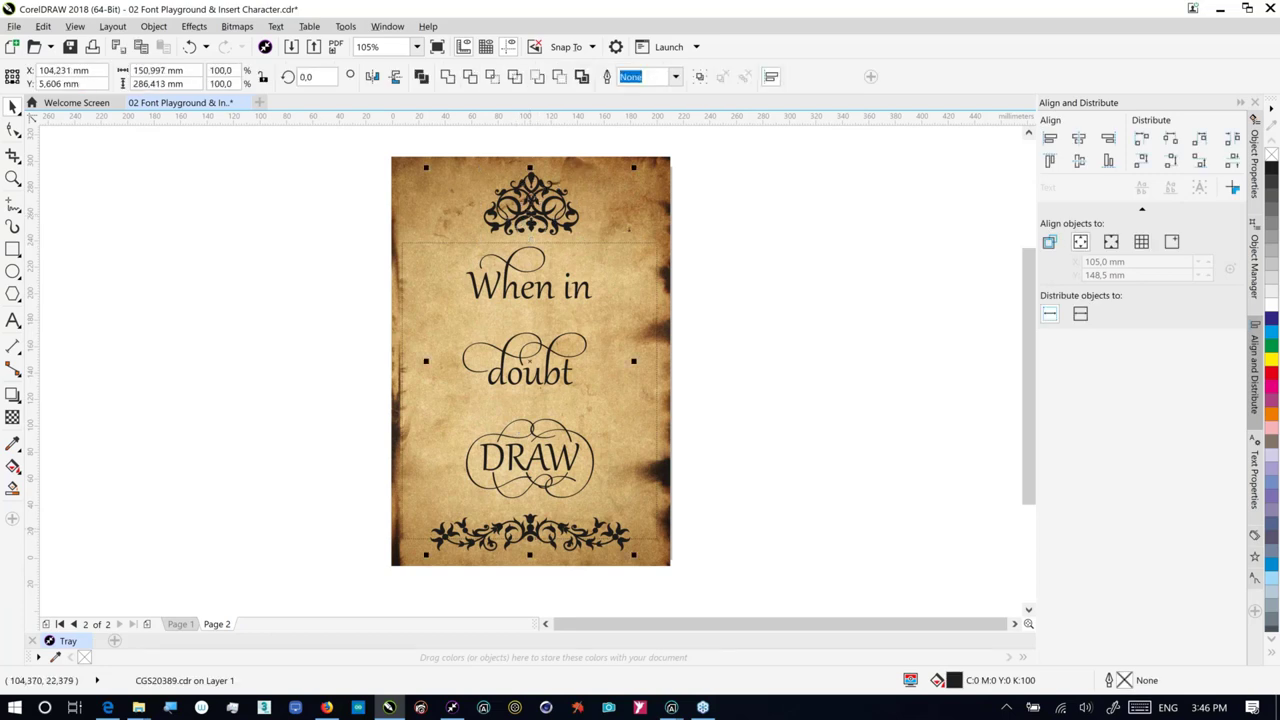
pyautogui.keyDown('shift'); pyautogui.click(562, 480); pyautogui.keyUp('shift')
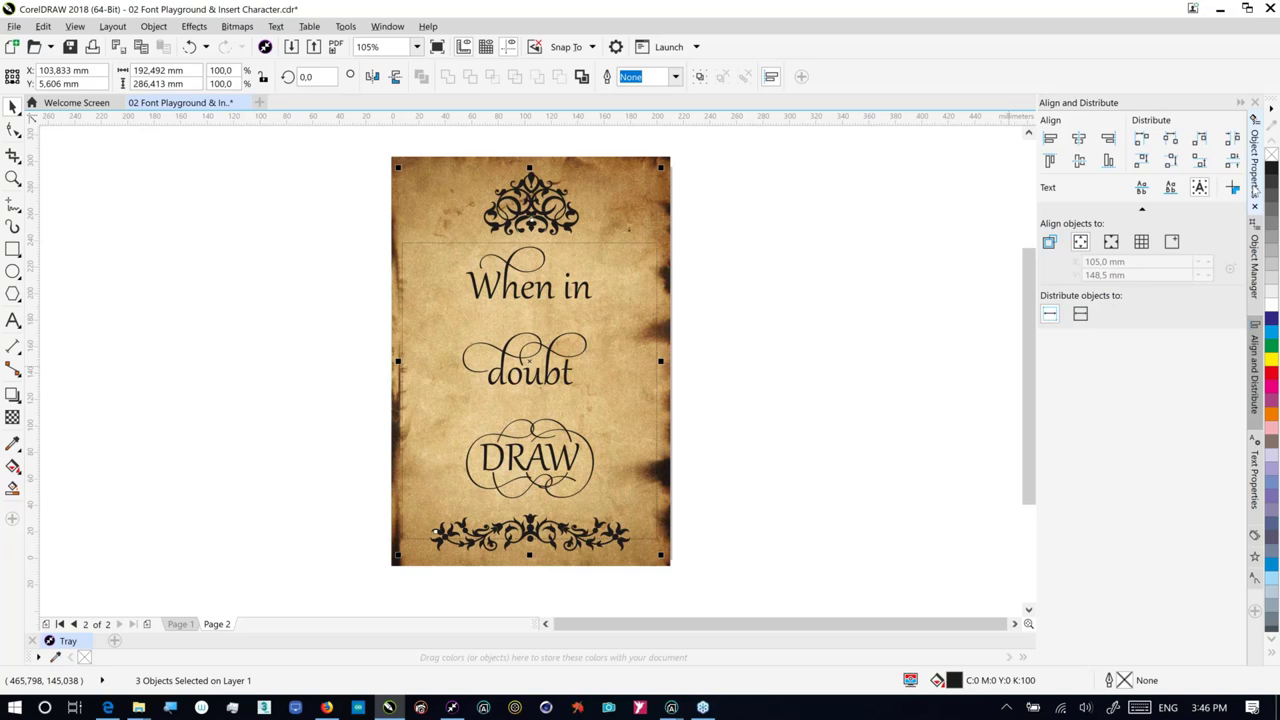
pyautogui.click(1255, 185)
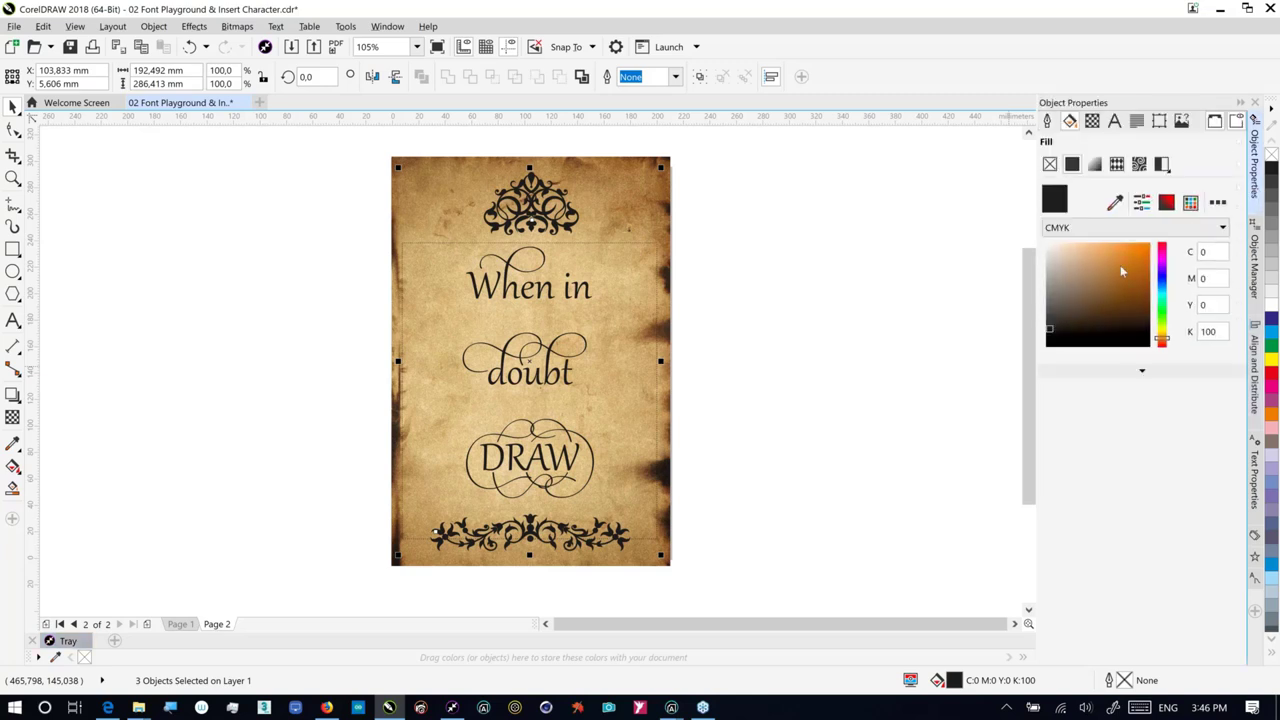
pyautogui.moveTo(1121, 266)
pyautogui.mouseDown()
pyautogui.moveTo(1146, 249)
pyautogui.moveTo(1096, 257)
pyautogui.mouseUp()
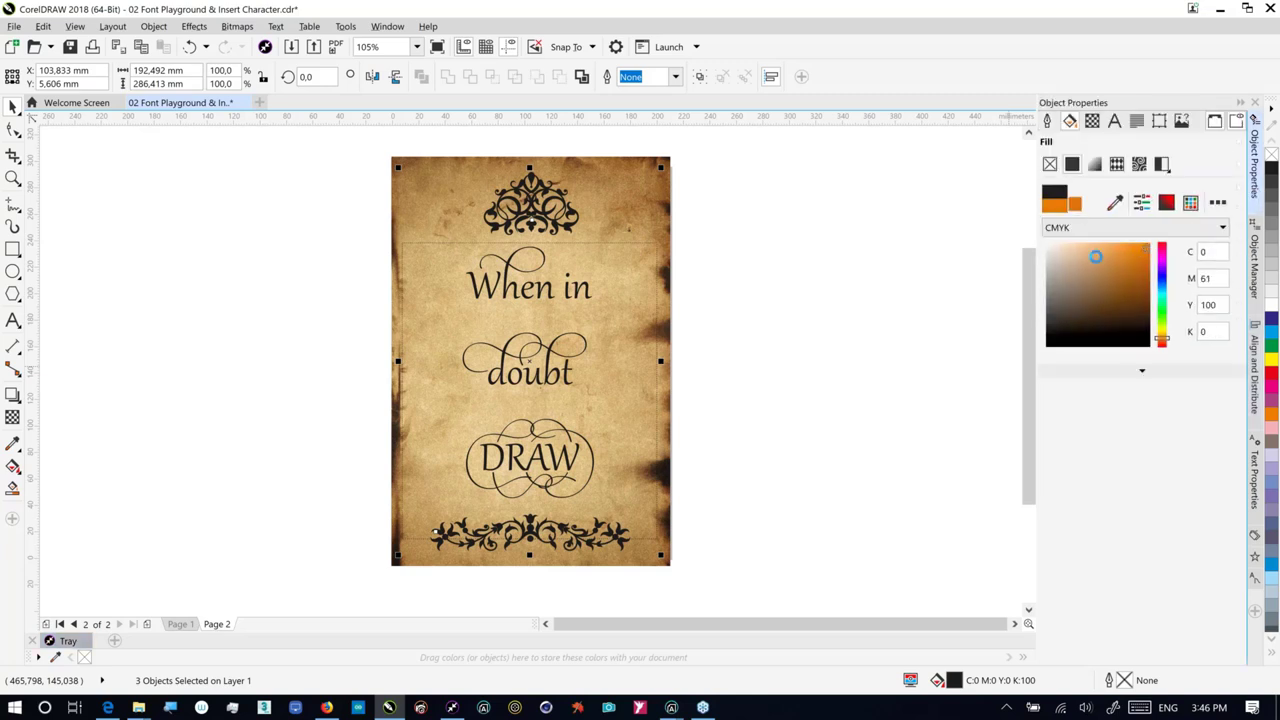
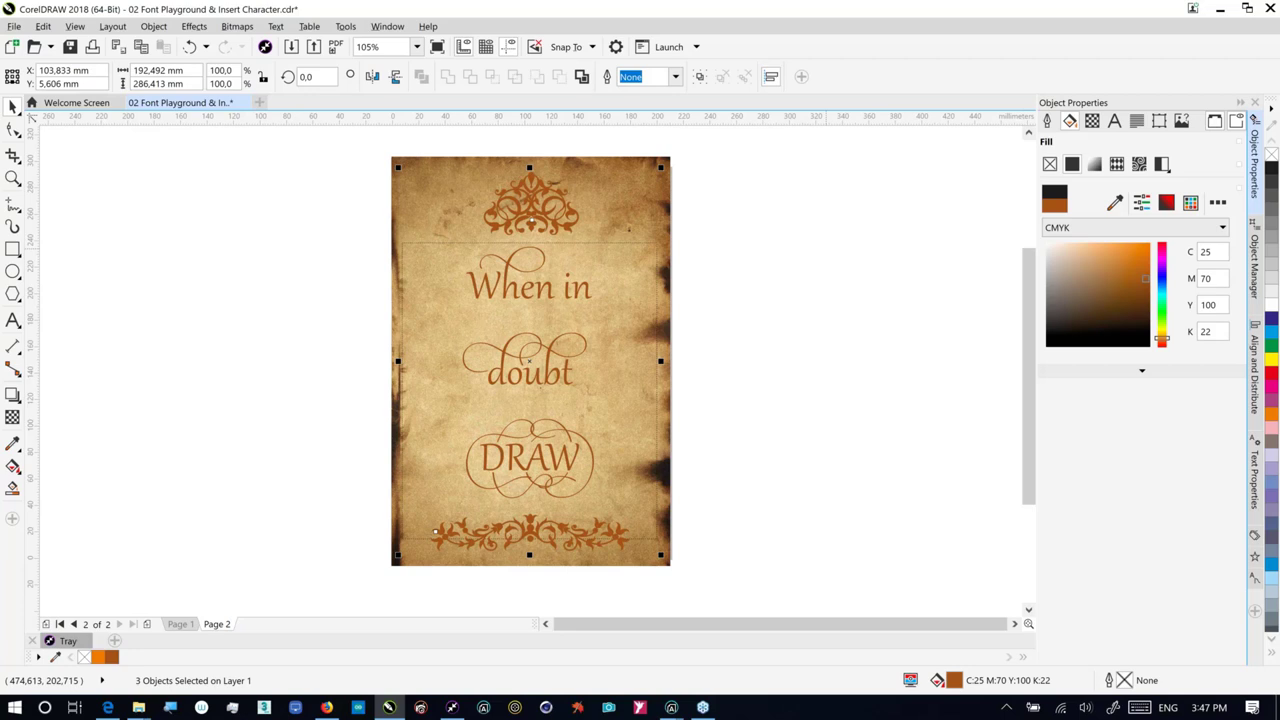
# Step: Blend the selected top and bottom ornaments into the parchment with Overlay transparency
pyautogui.click(12, 417)
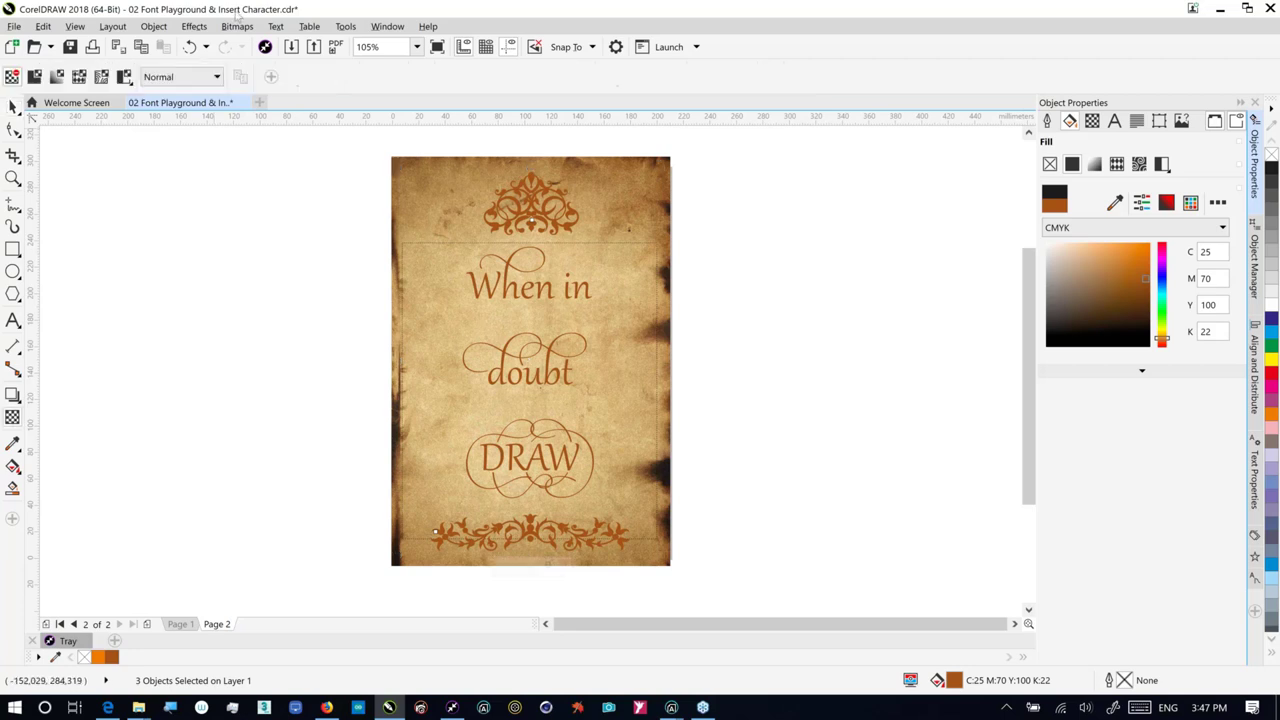
pyautogui.click(212, 77)
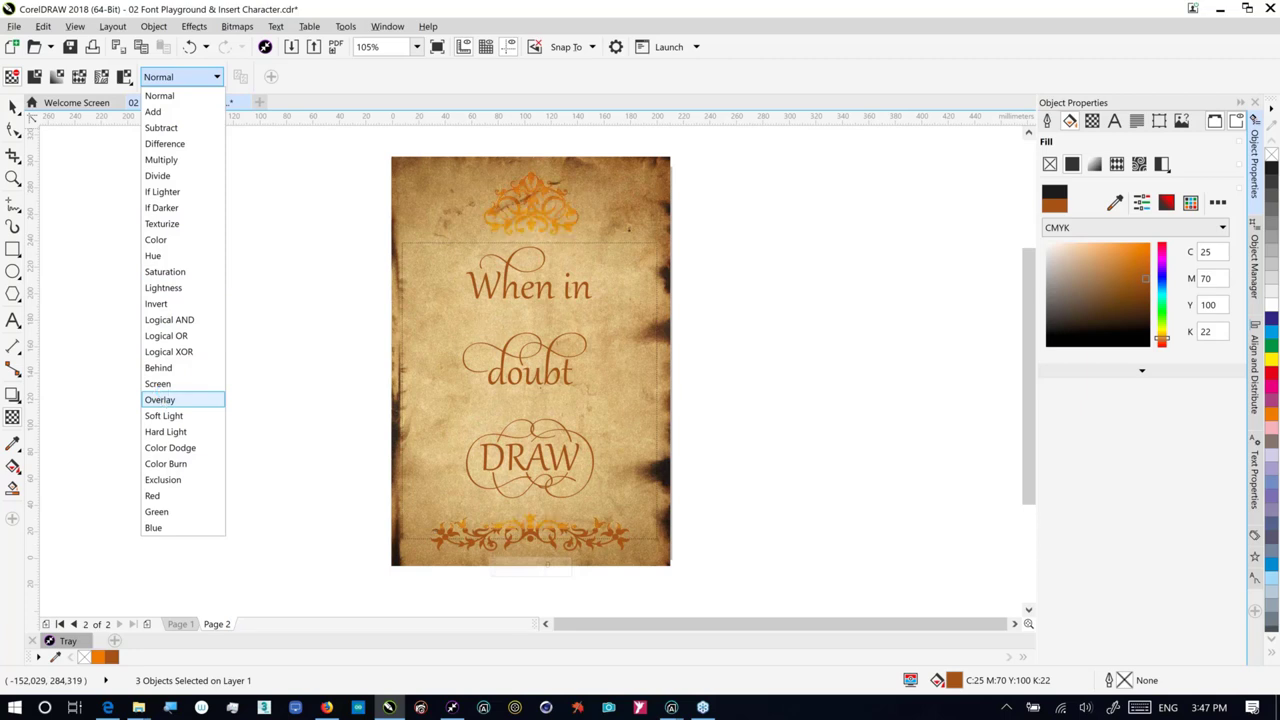
pyautogui.click(160, 399)
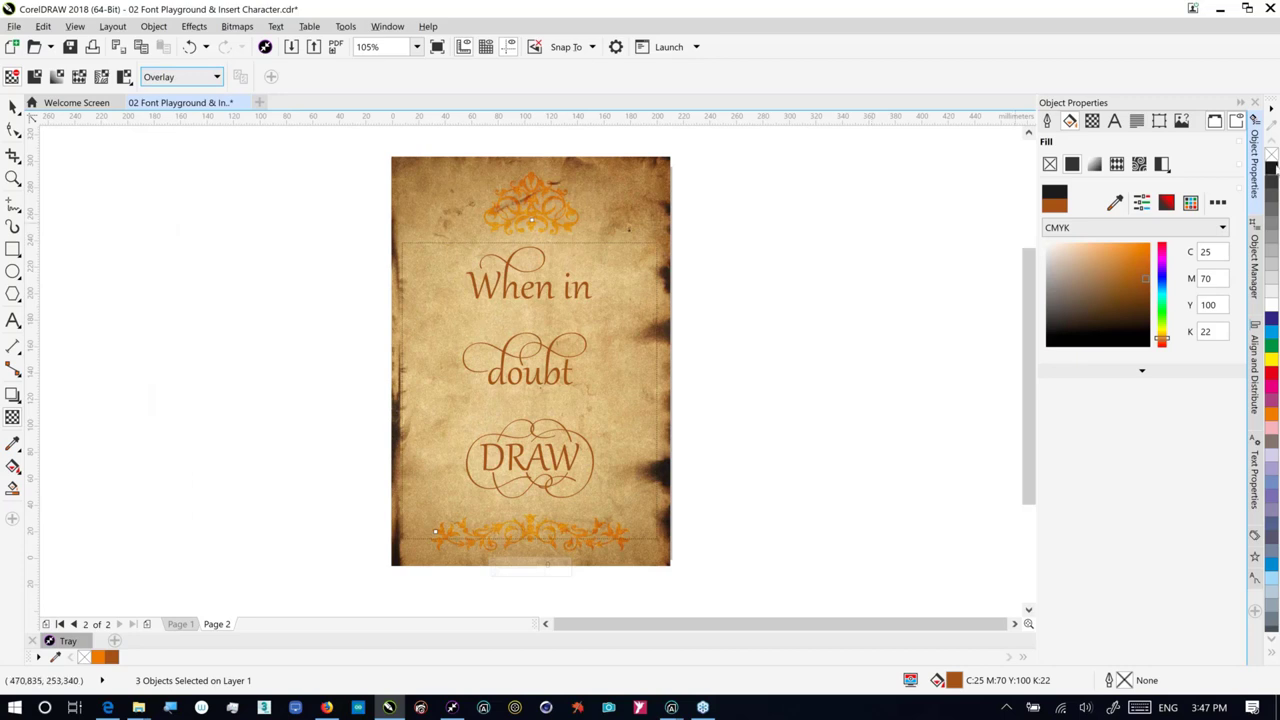
# Step: Fill the quote text black and return to the Pick tool
pyautogui.click(1271, 167)
pyautogui.click(14, 107)
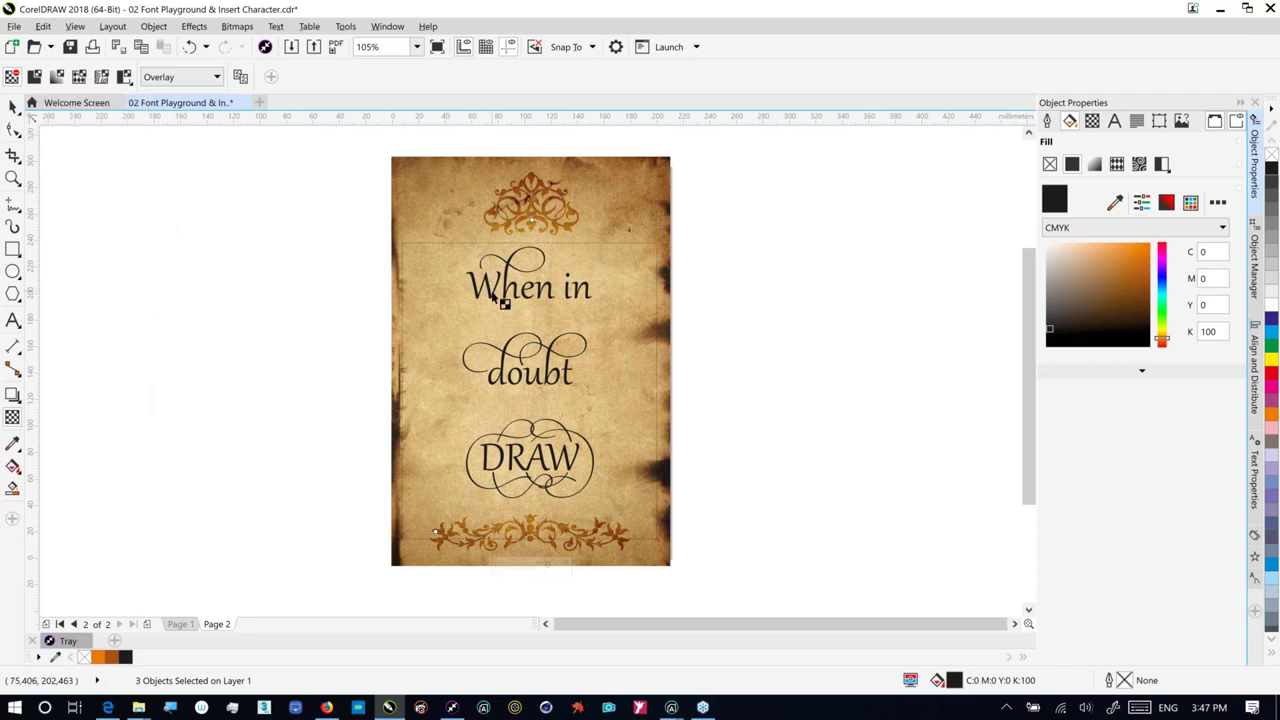
pyautogui.click(14, 107)
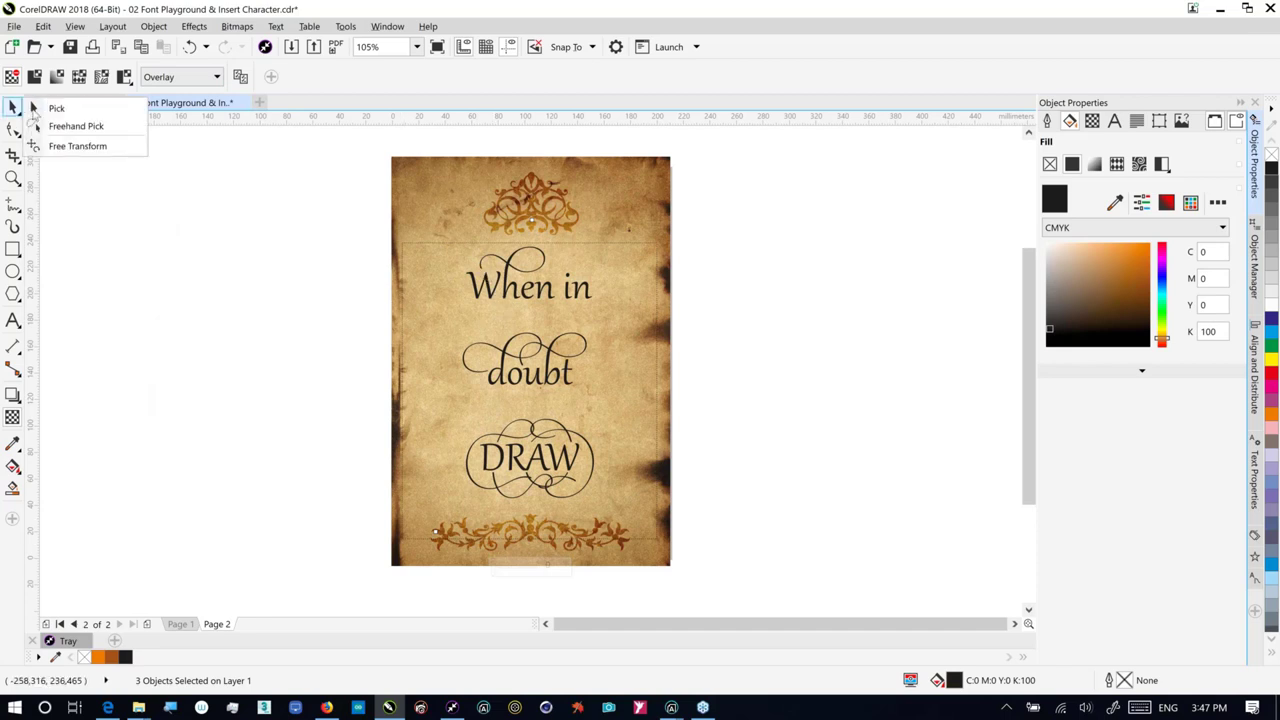
pyautogui.click(33, 109)
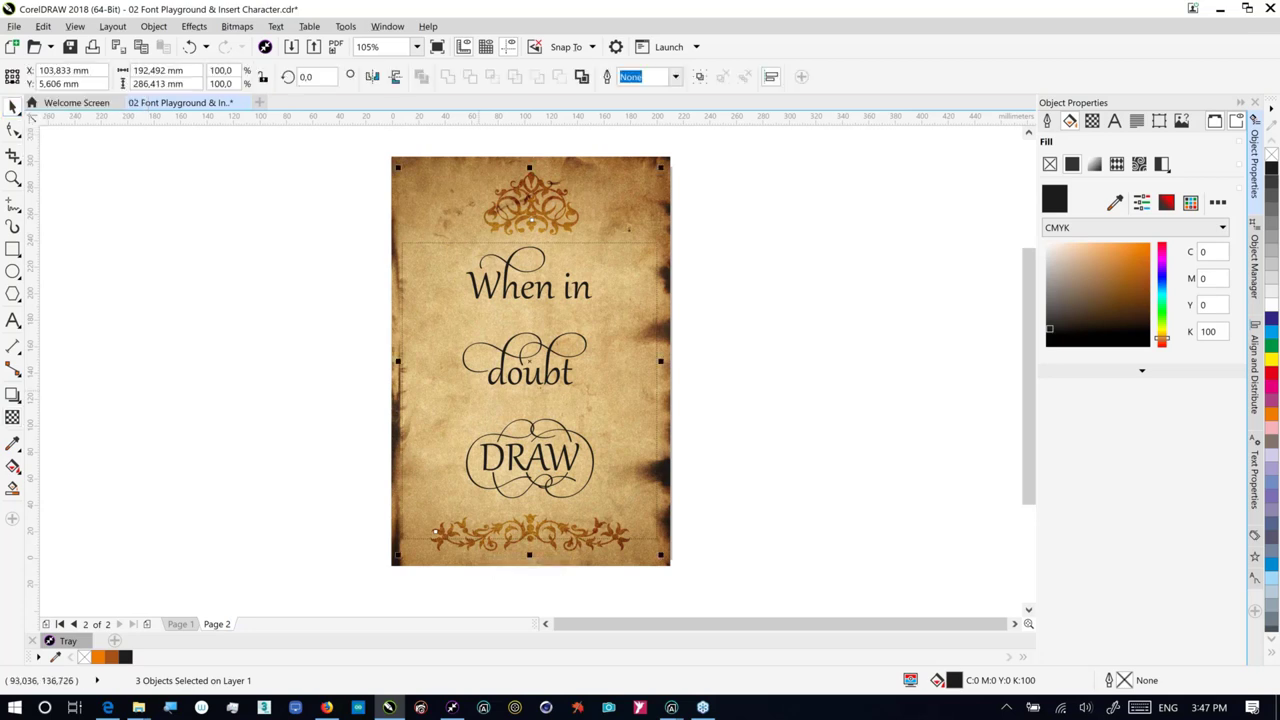
# Step: Give the 'When in doubt DRAW' text group Overlay transparency so it shows as brown lettering
pyautogui.press('Escape')
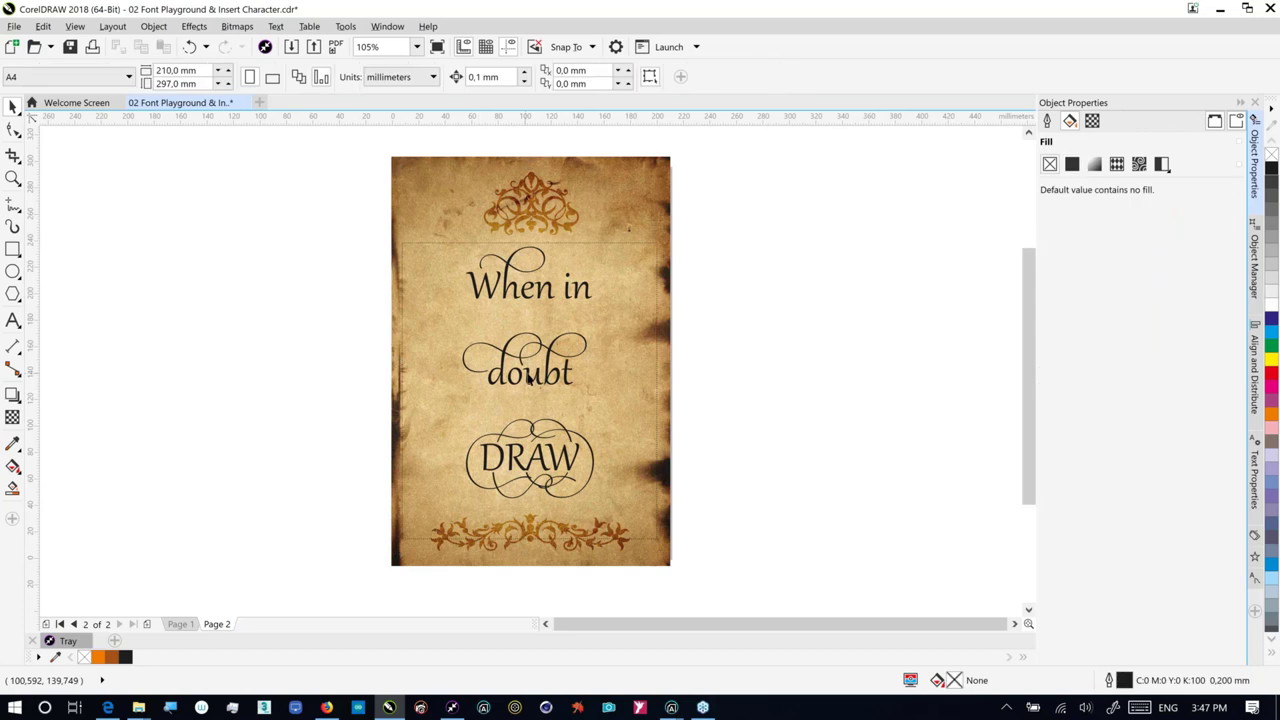
pyautogui.click(528, 375)
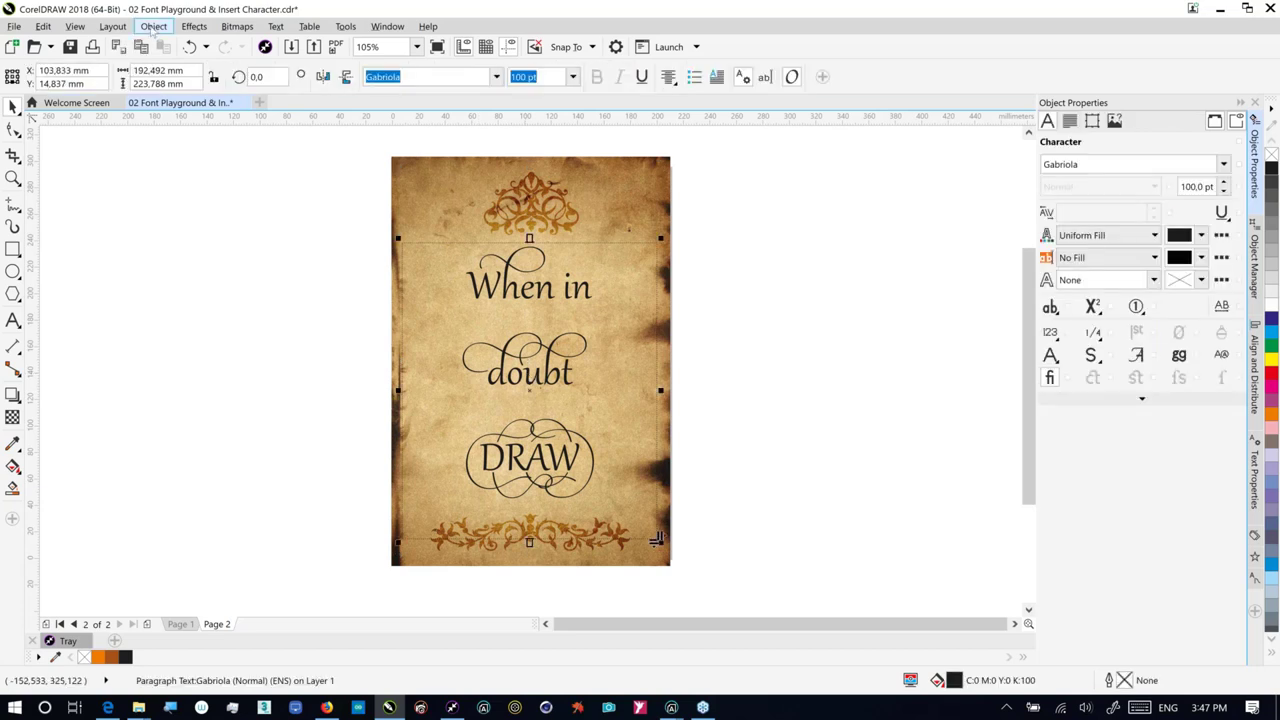
pyautogui.click(152, 27)
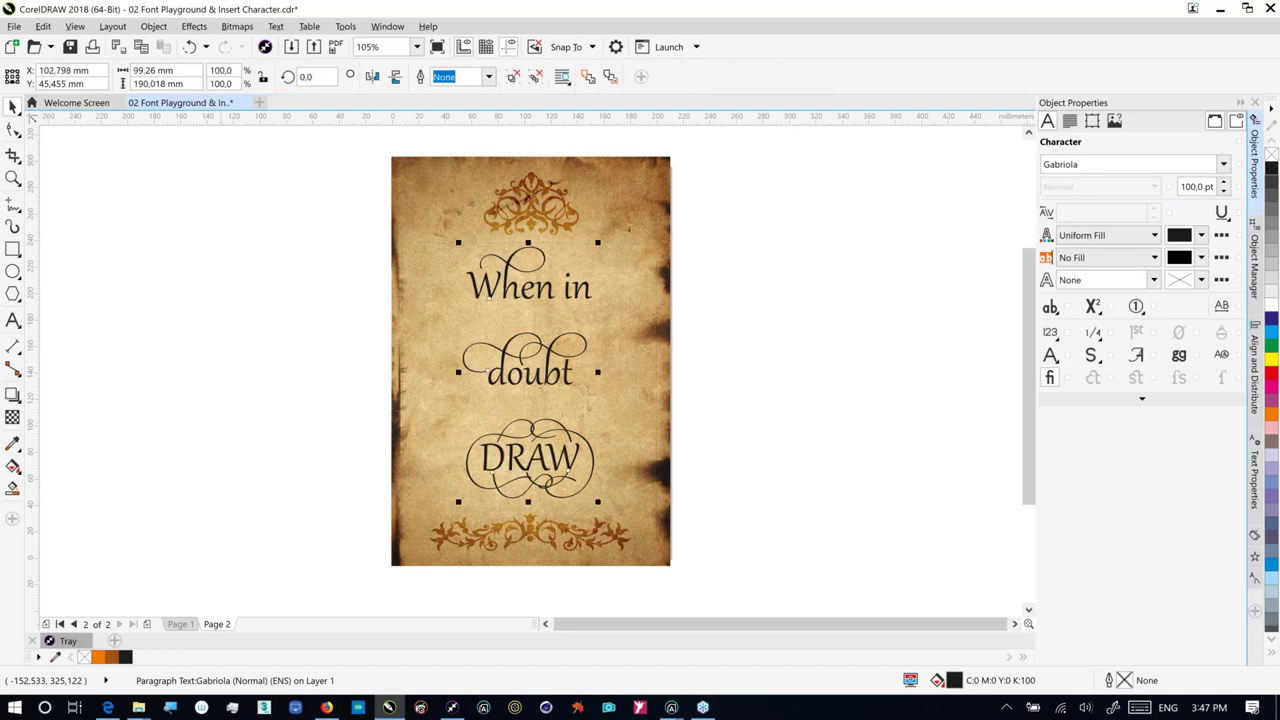
pyautogui.click(180, 77)
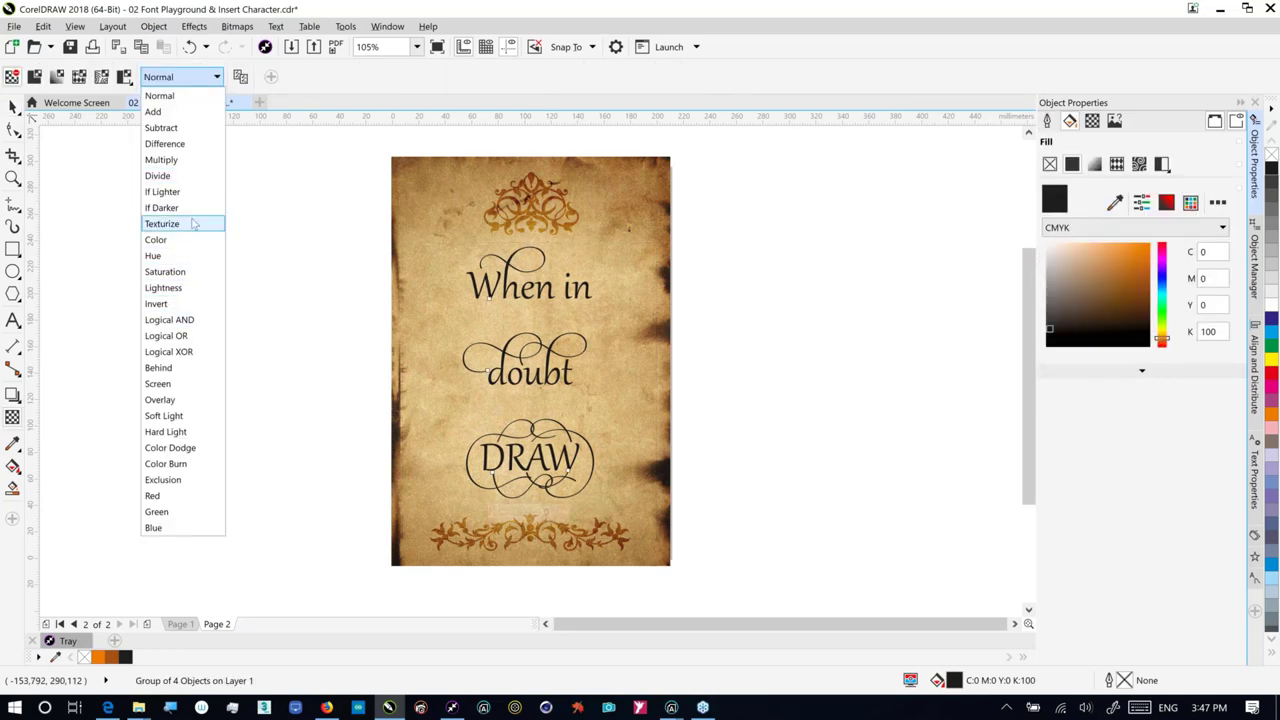
pyautogui.click(198, 400)
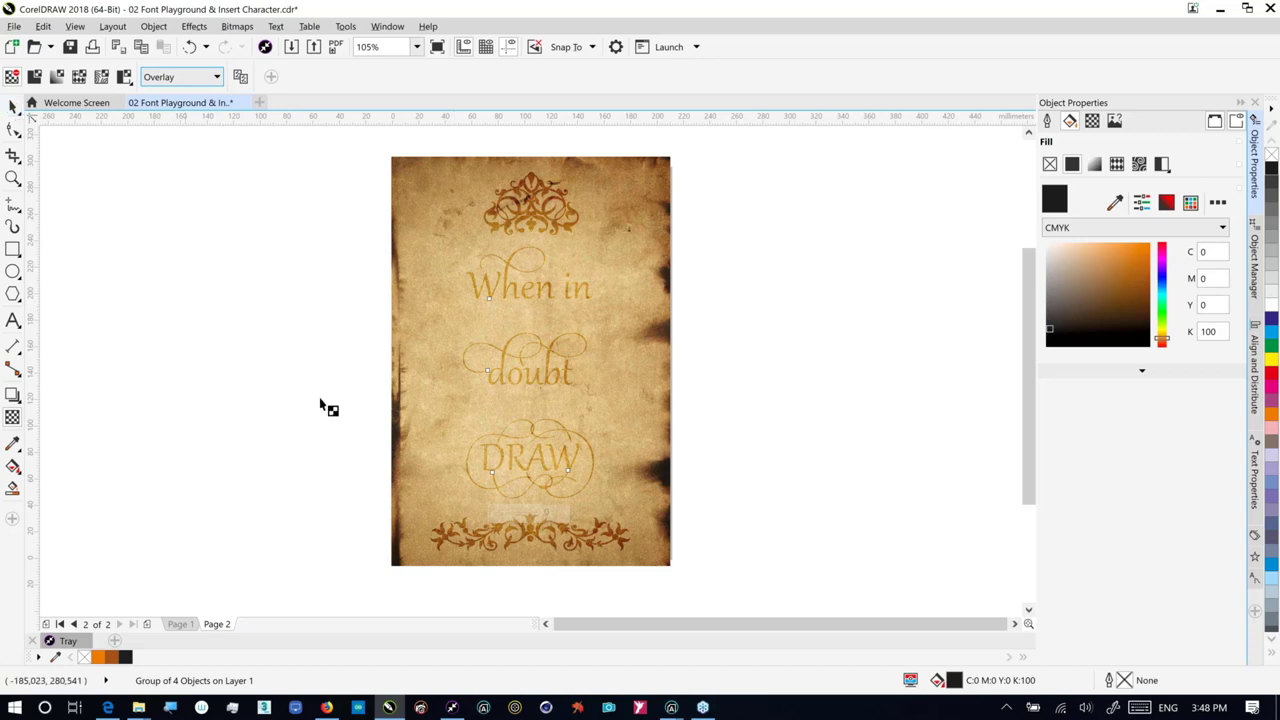
pyautogui.press('space')
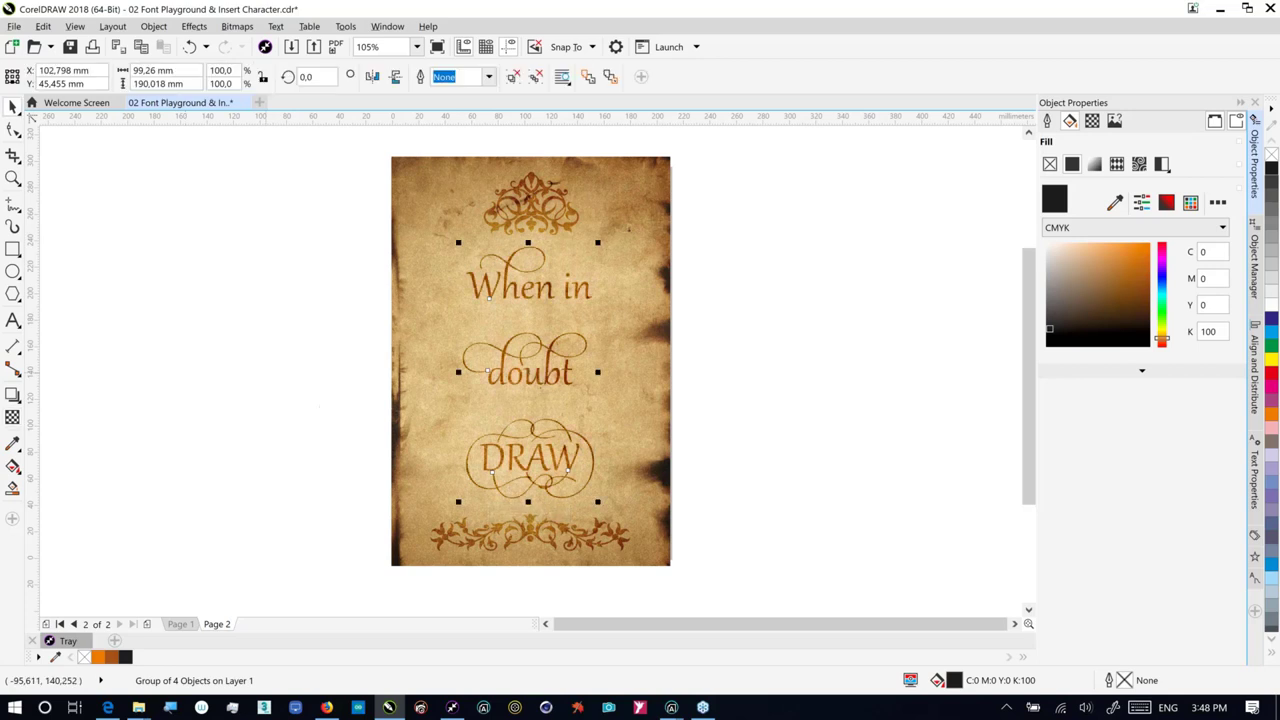
# Step: Close the 02 Font Playground & Insert Character document, dismissing the closing prompt
pyautogui.click(243, 103)
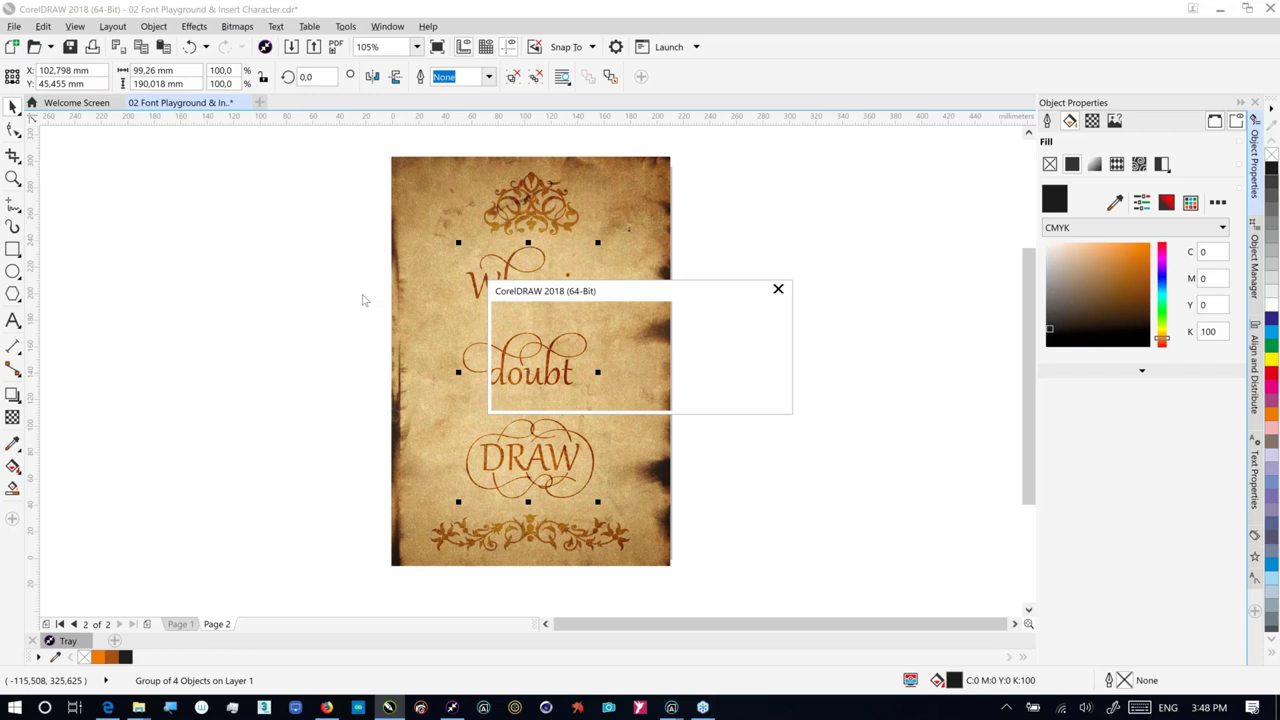
pyautogui.press('Escape')
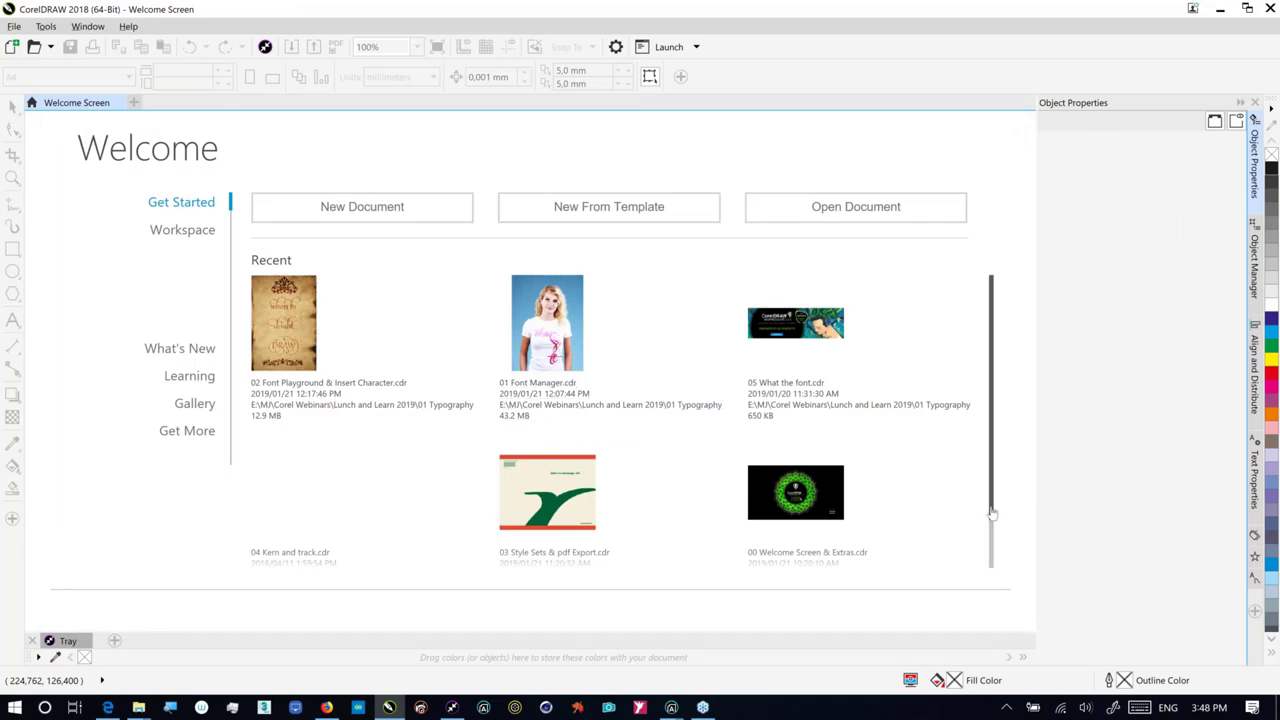
# Step: Open 03 Style Sets & pdf Export.cdr from the recent files, briefly browsing New From Template
pyautogui.moveTo(991, 522); pyautogui.dragTo(982, 557)
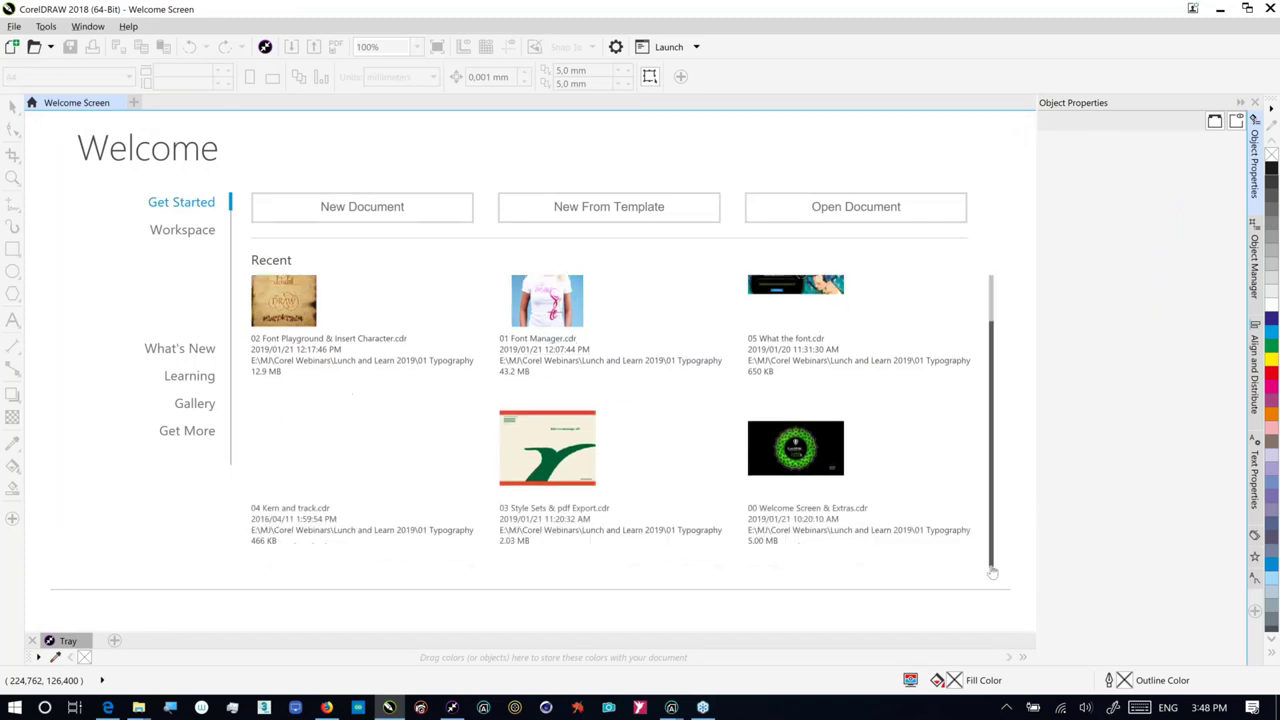
pyautogui.click(546, 476)
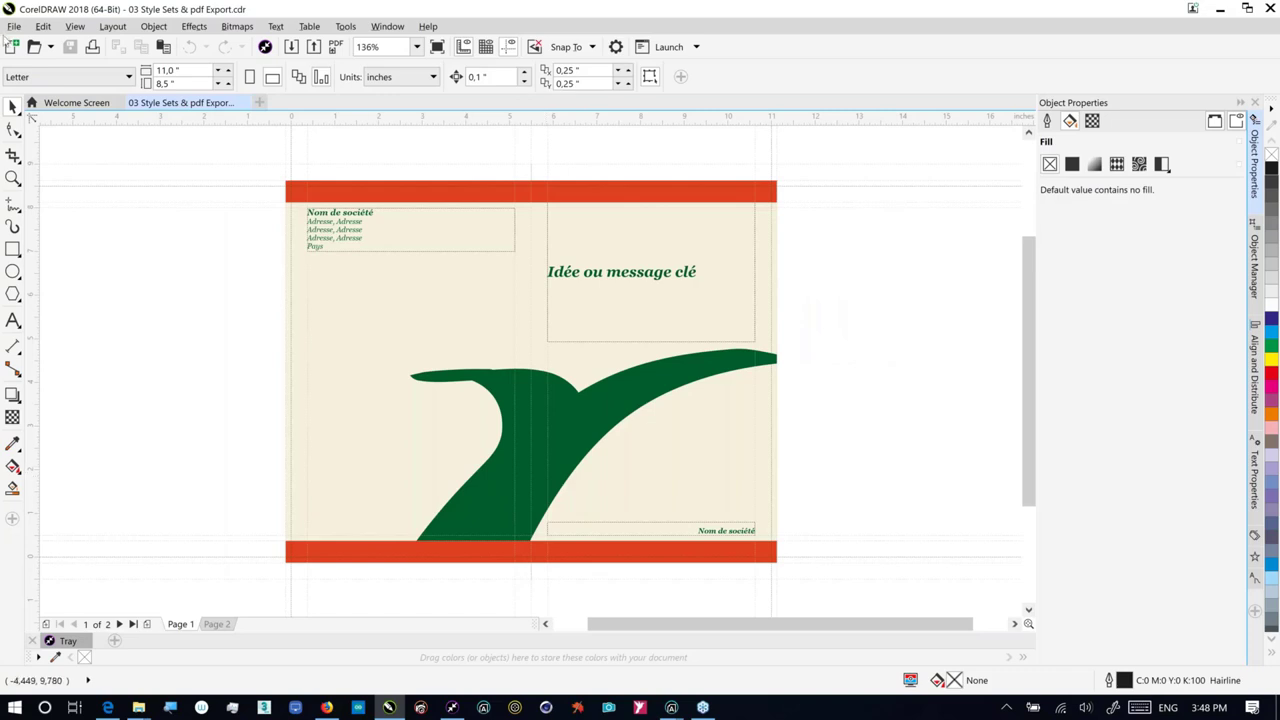
pyautogui.click(32, 112)
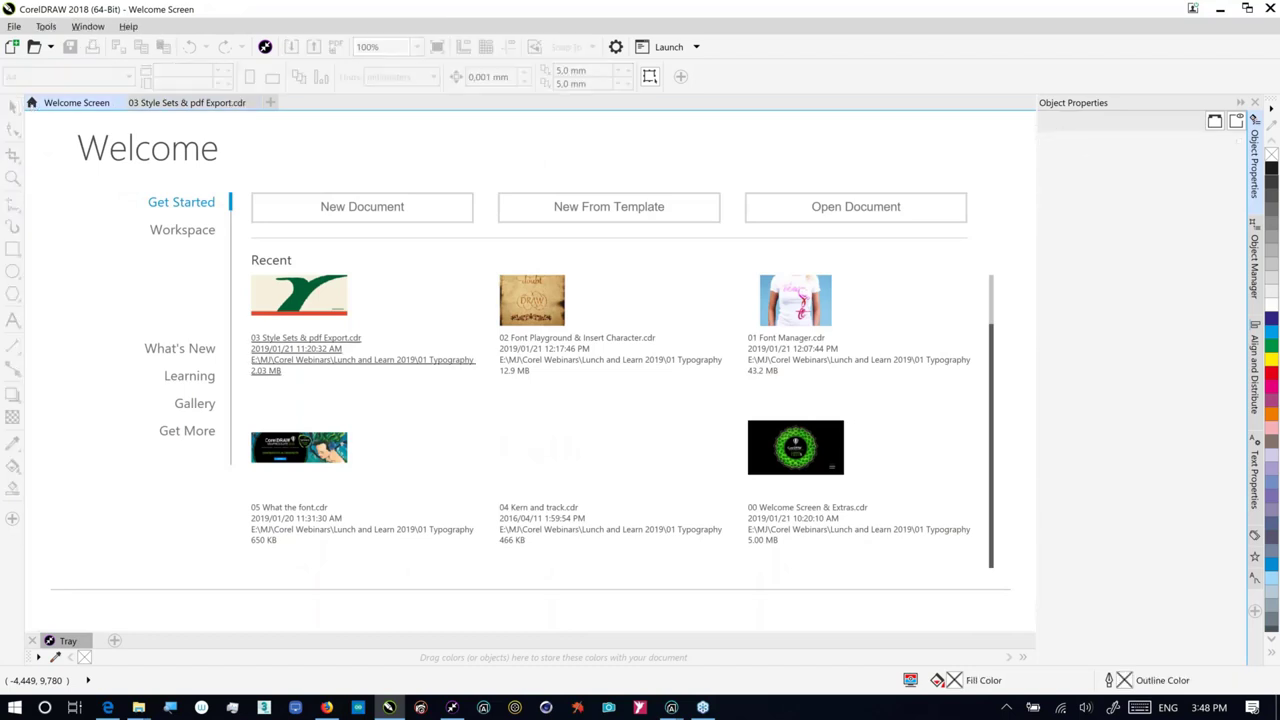
pyautogui.click(609, 206)
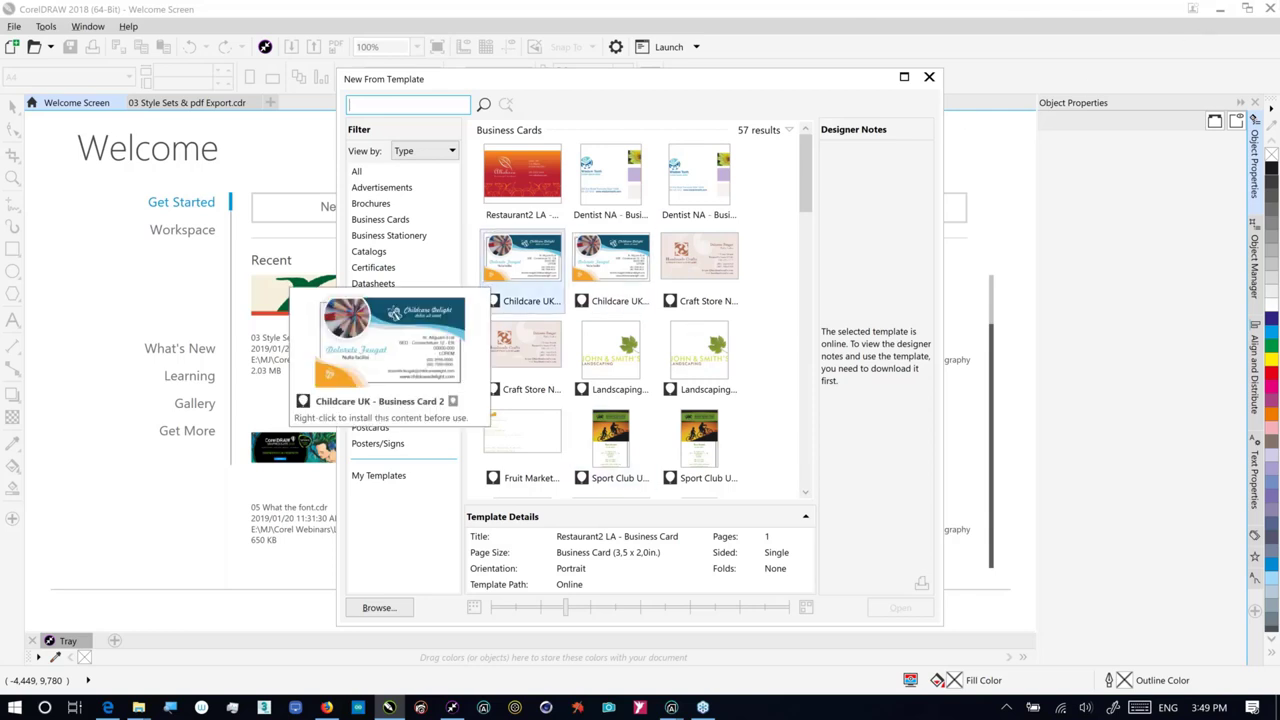
pyautogui.click(929, 78)
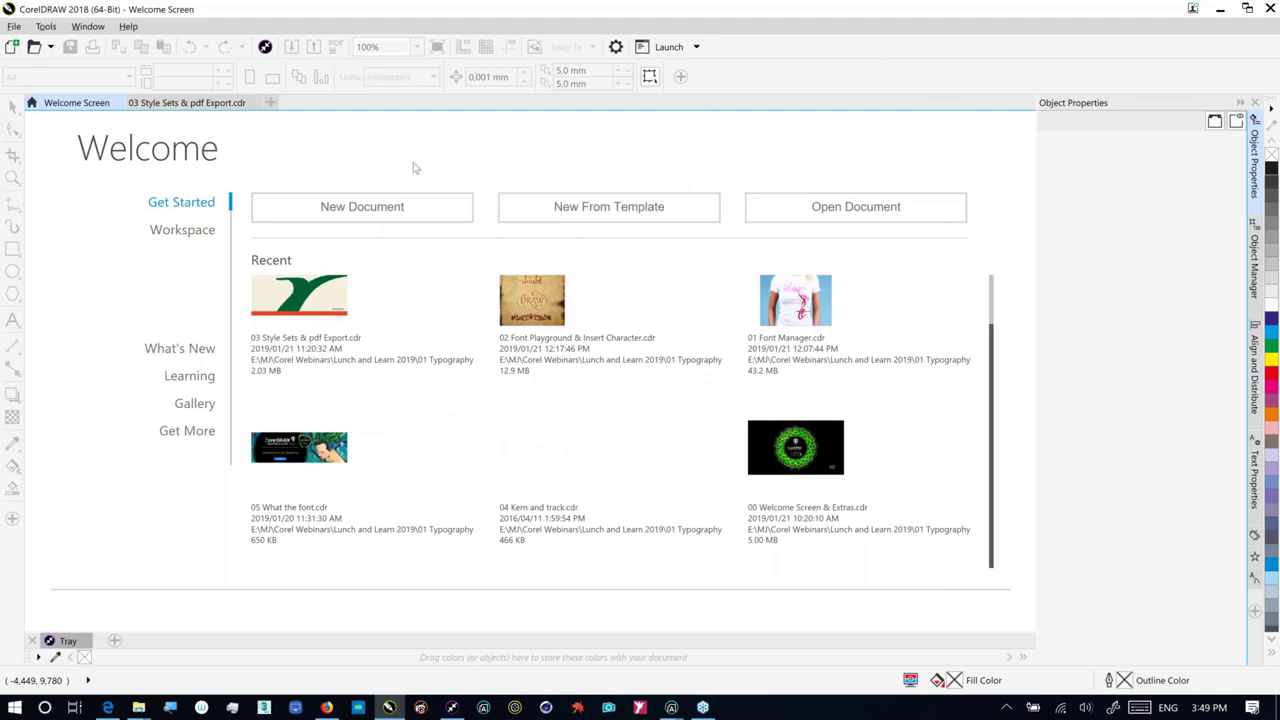
pyautogui.click(337, 336)
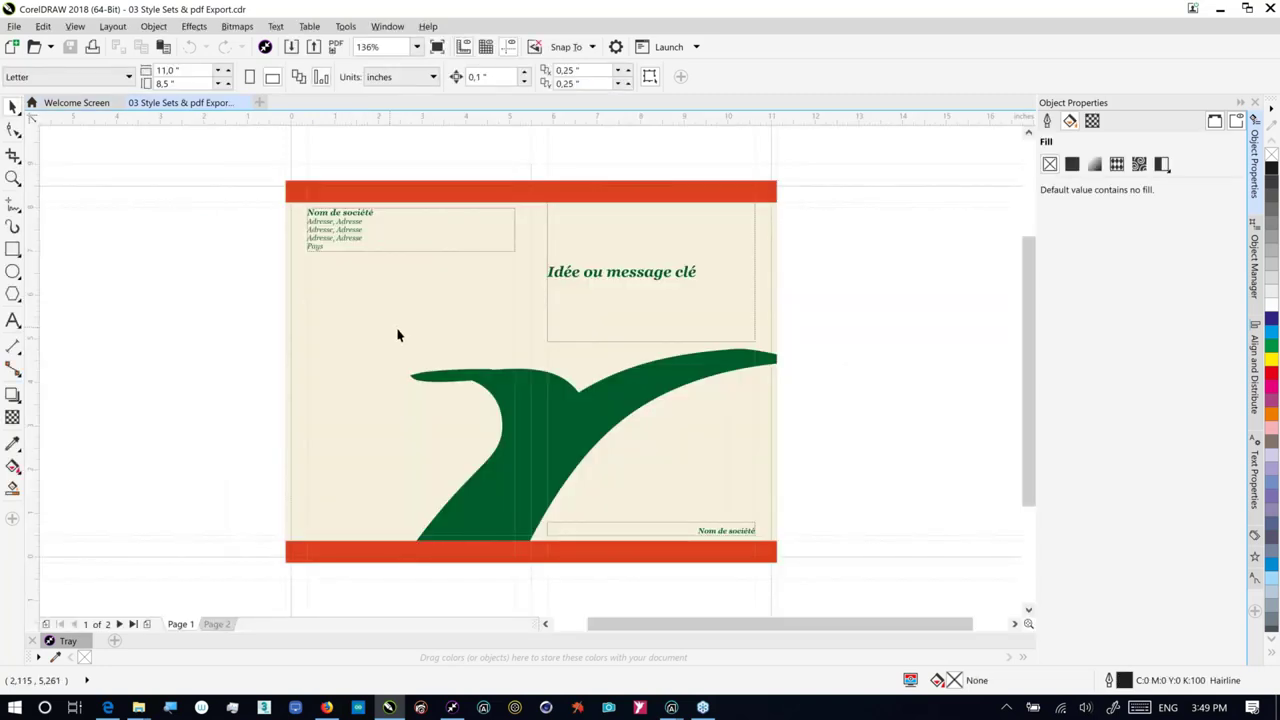
# Step: Retitle the heading 'A whale of a tale' and replace the bottom company-name line with an author's name
pyautogui.click(13, 320)
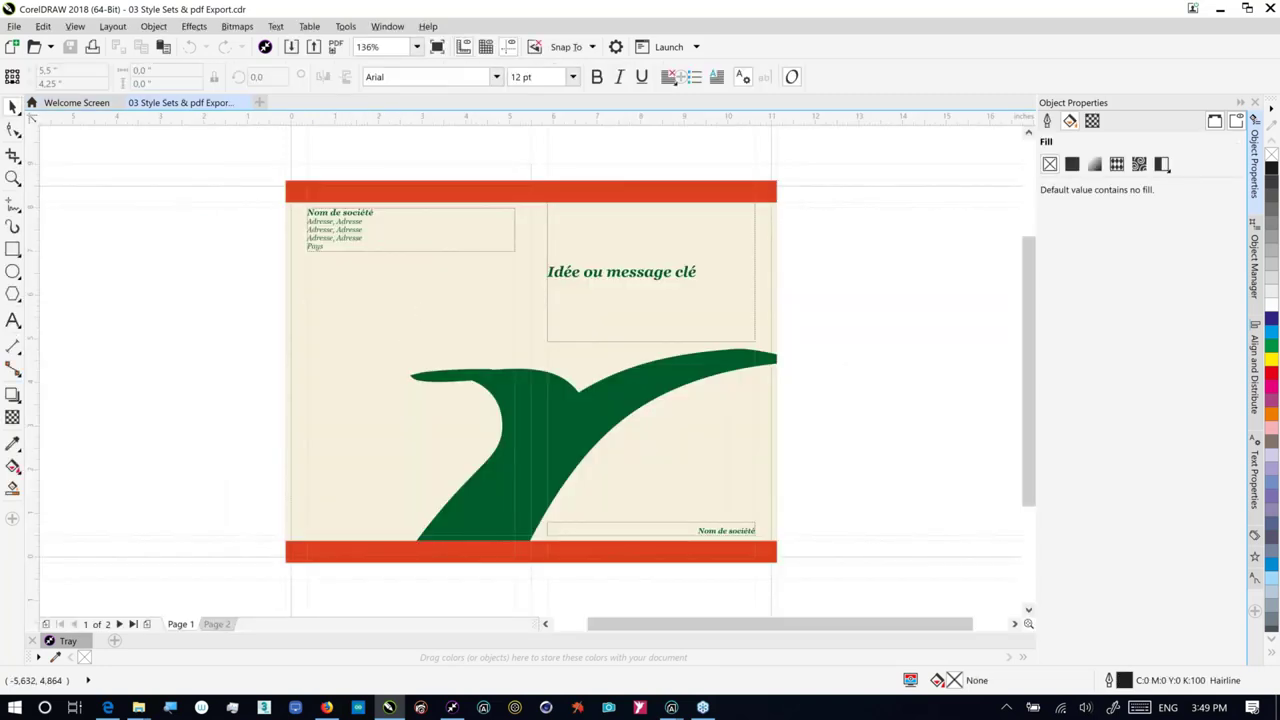
pyautogui.moveTo(697, 272); pyautogui.dragTo(549, 274)
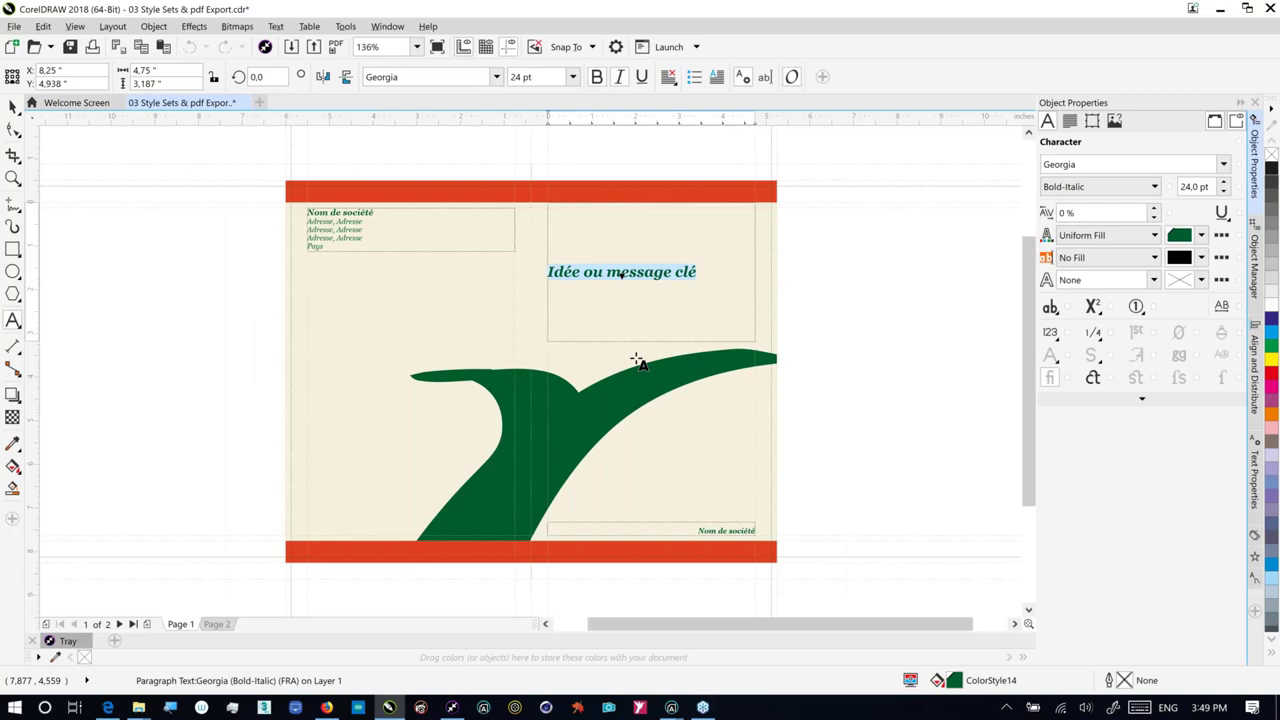
pyautogui.write('A st')
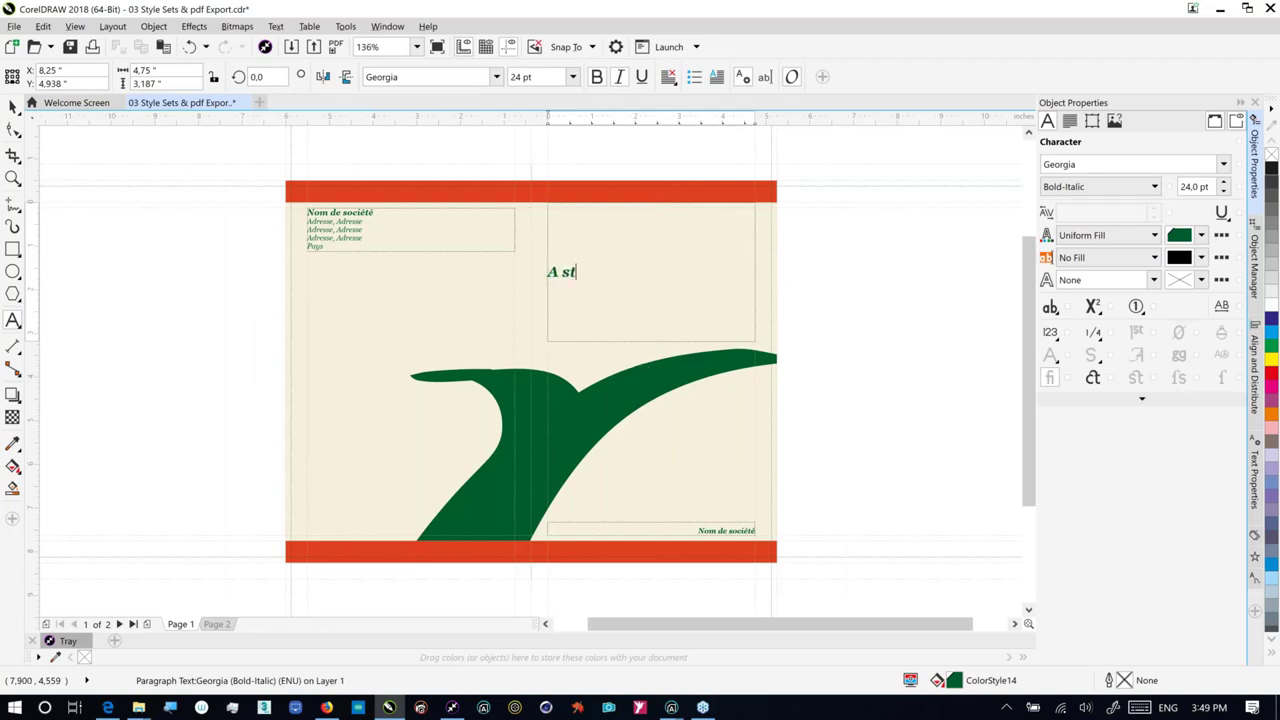
pyautogui.write('ory of a blue')
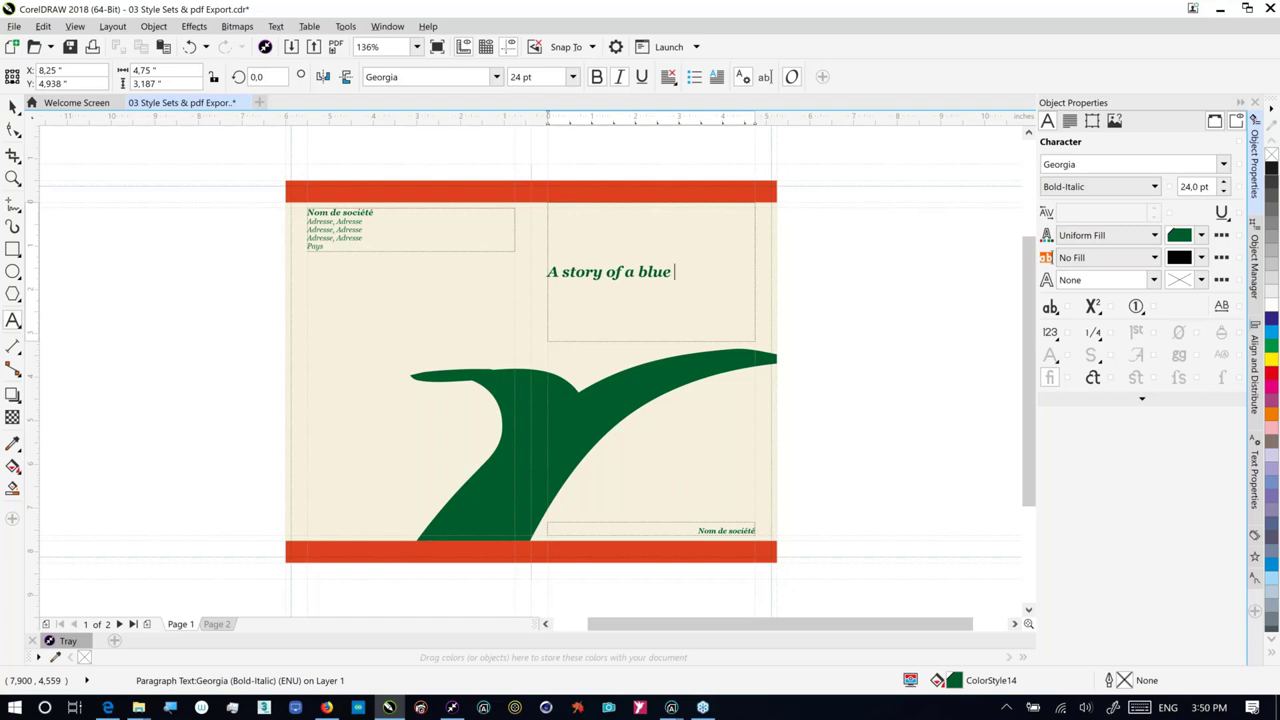
pyautogui.write('whale')
pyautogui.hotkey('ctrl', 'a')
pyautogui.write('A w')
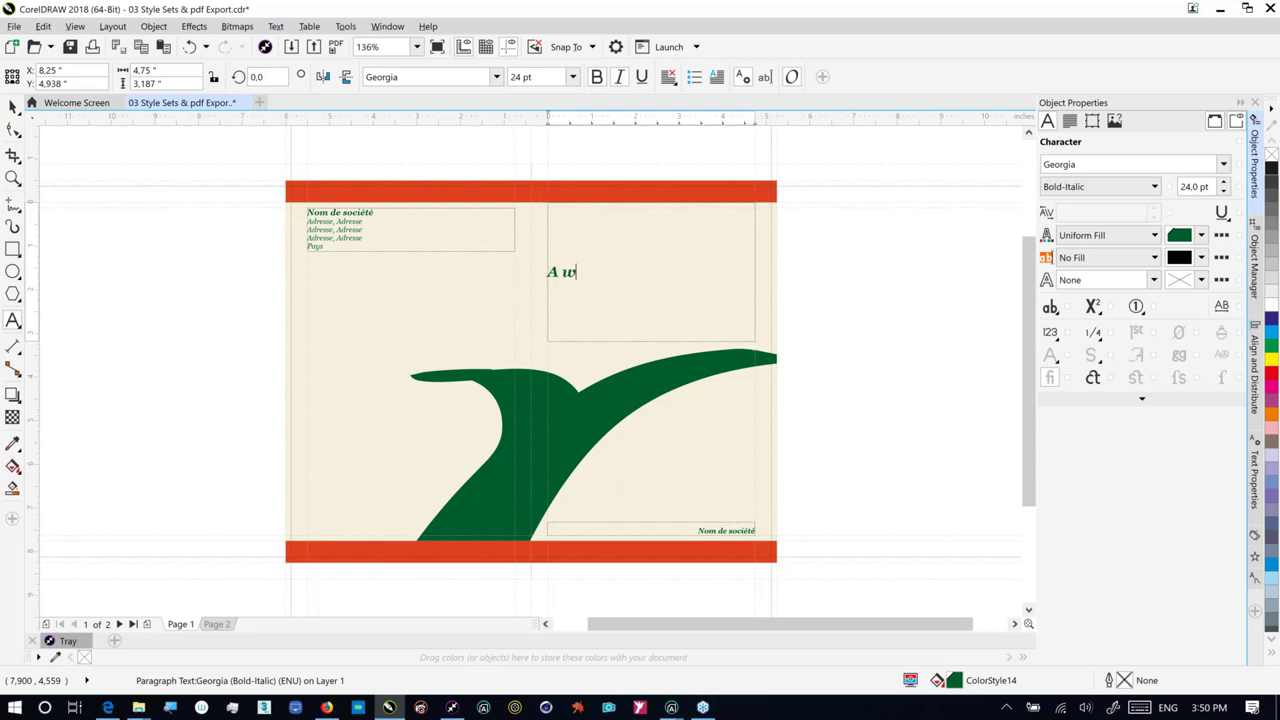
pyautogui.write('hale of a tale')
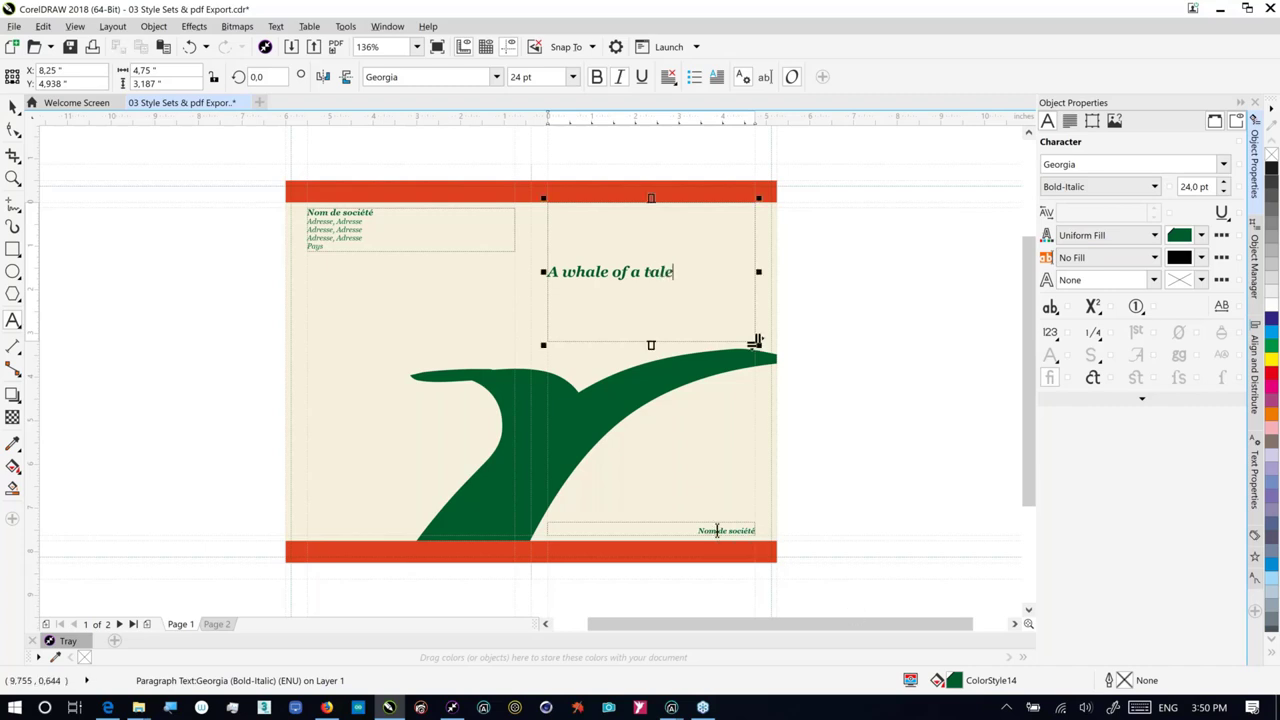
pyautogui.moveTo(698, 531); pyautogui.dragTo(755, 533)
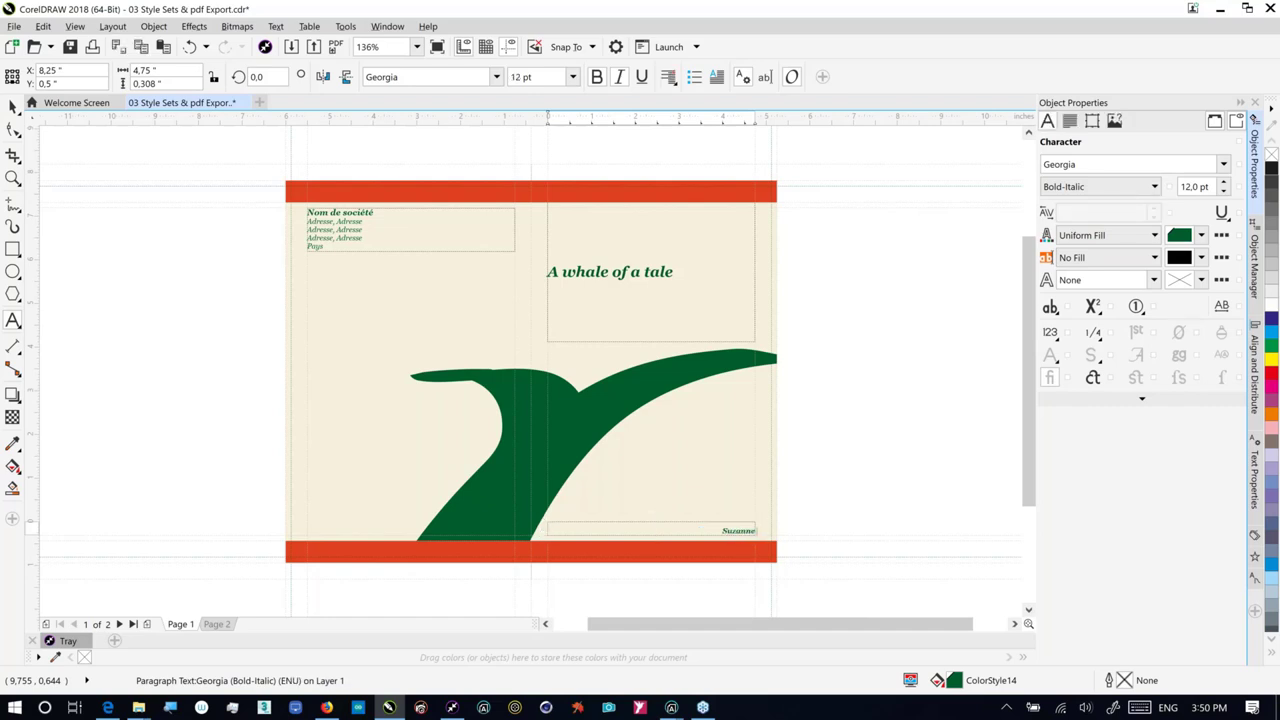
# Step: Replace the page 1 address text with the tagline, typing 'endurance, love and'
pyautogui.click(399, 244)
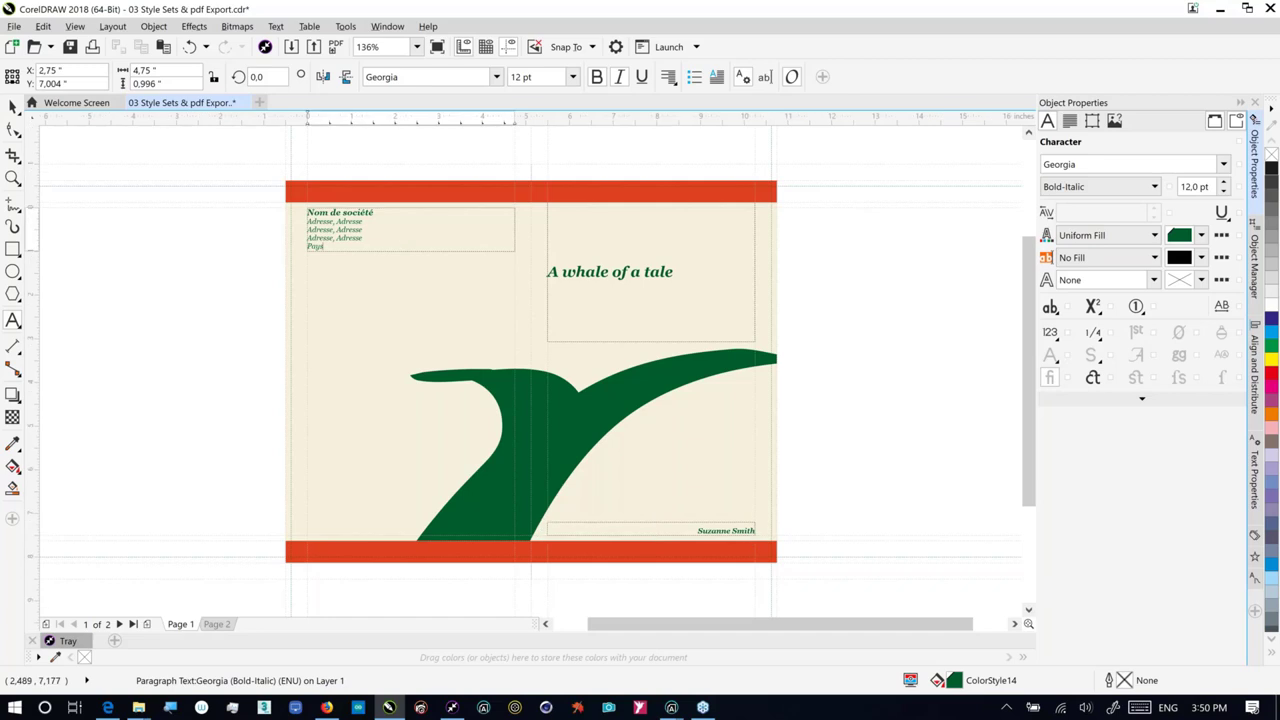
pyautogui.hotkey('ctrl', 'a')
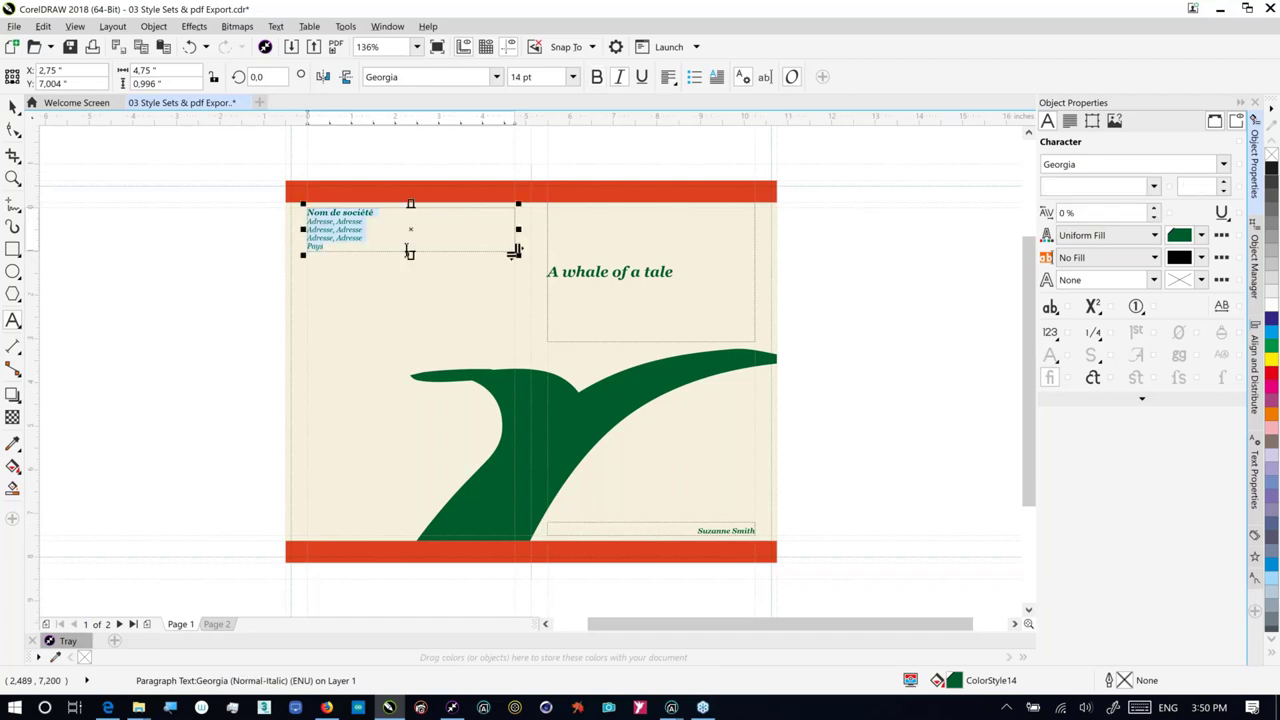
pyautogui.write('a true story of')
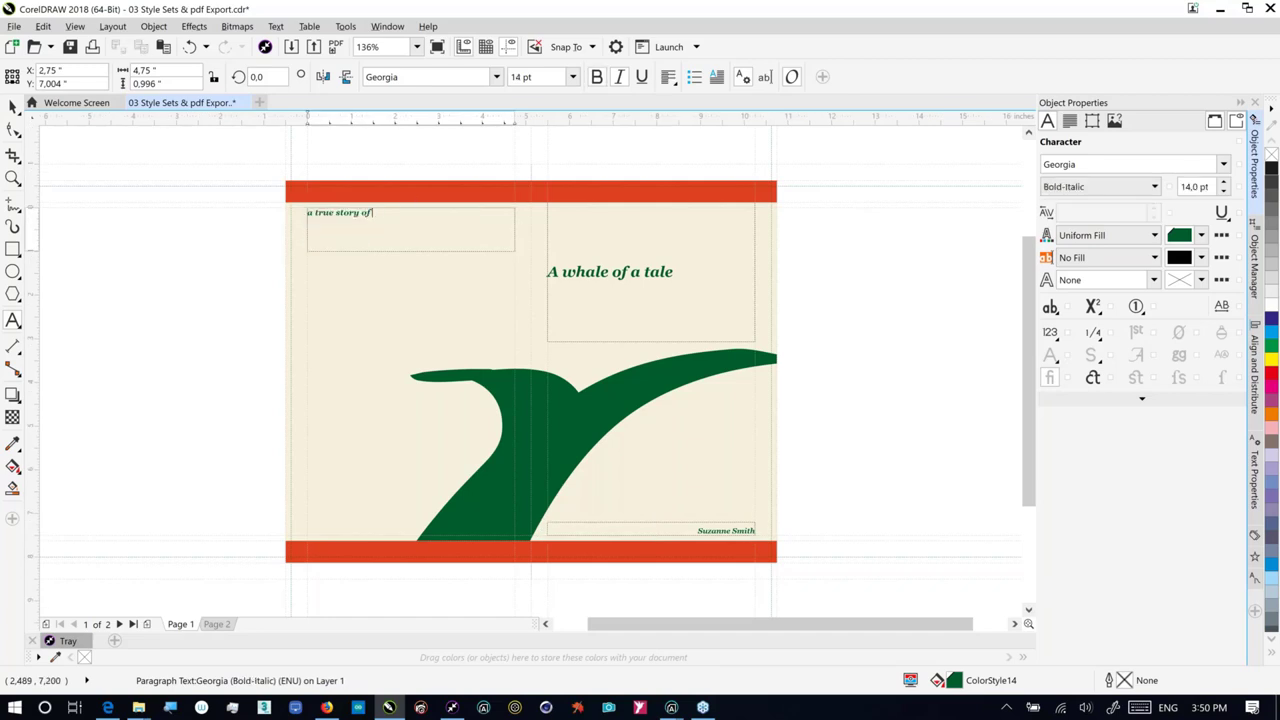
pyautogui.write('endurance, love anbd')
pyautogui.press('BackSpace')
pyautogui.press('BackSpace')
pyautogui.write('d pea')
# Step: Finish the tagline with a correctly spelled 'perseverance' and switch to page 2
pyautogui.press('BackSpace')
pyautogui.write('rserverance')
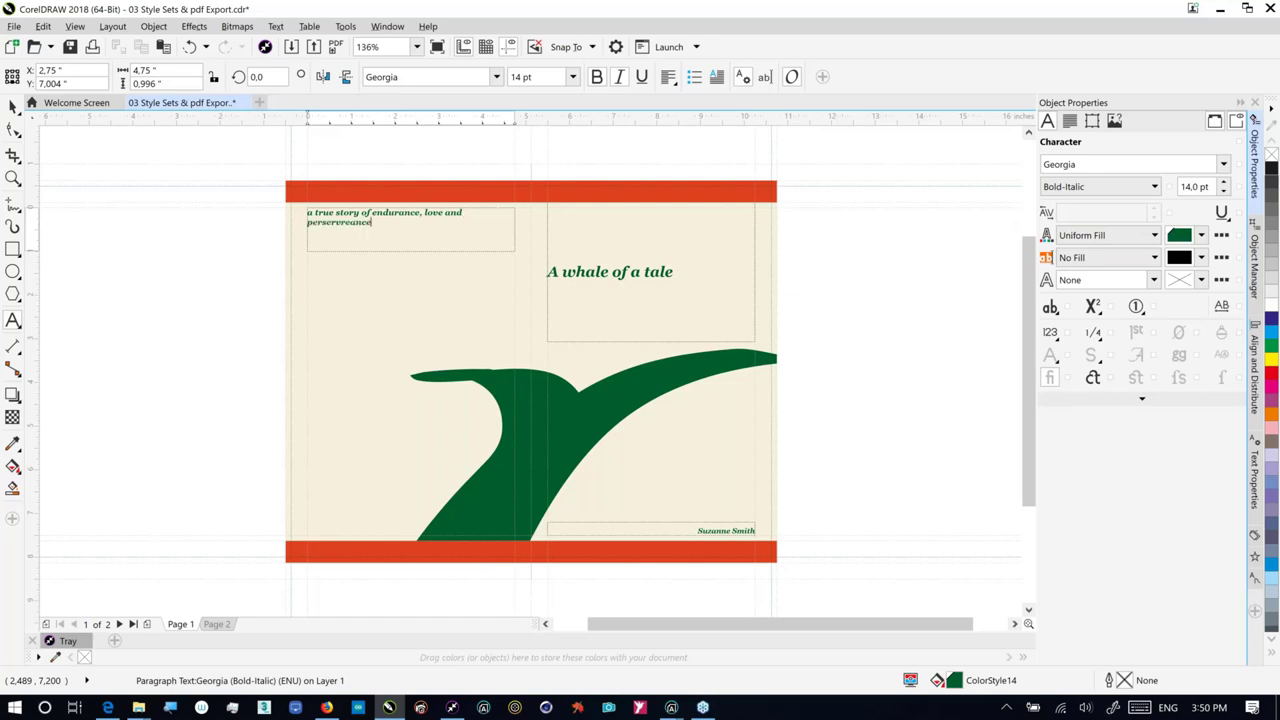
pyautogui.press('BackSpace')
pyautogui.press('BackSpace')
pyautogui.press('BackSpace')
pyautogui.press('BackSpace')
pyautogui.press('BackSpace')
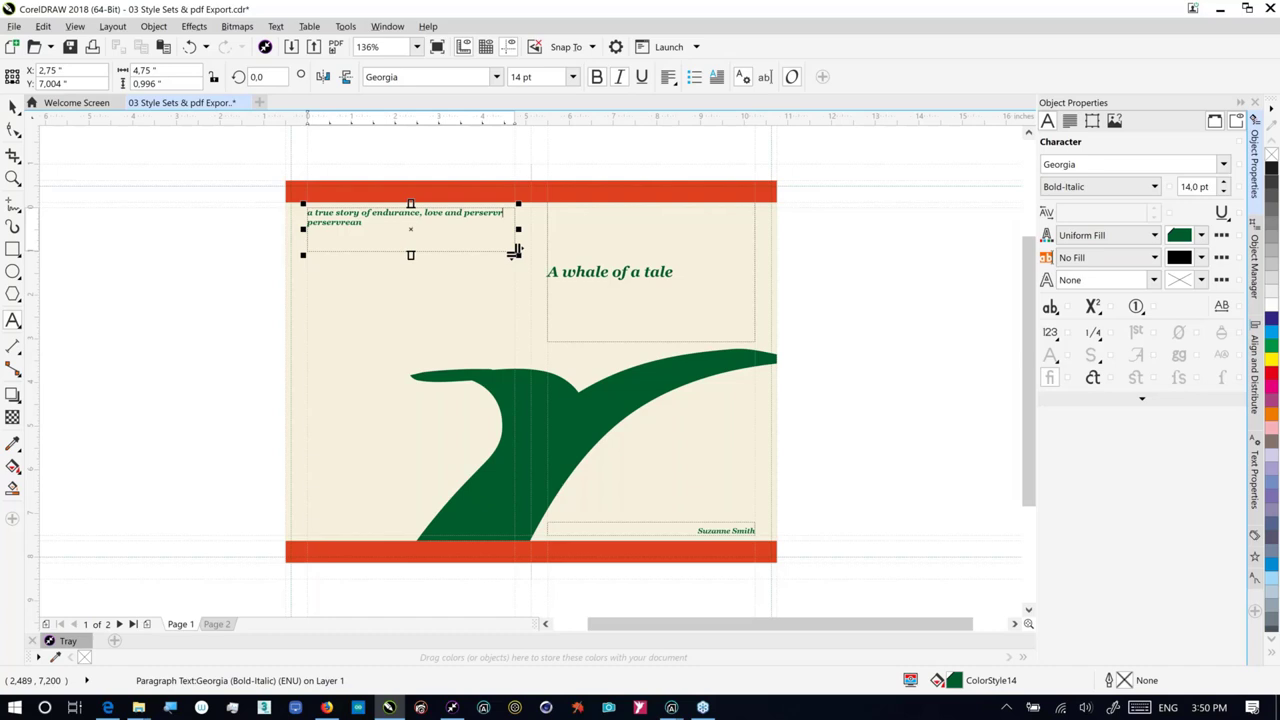
pyautogui.press('BackSpace')
pyautogui.press('BackSpace')
pyautogui.write('erance')
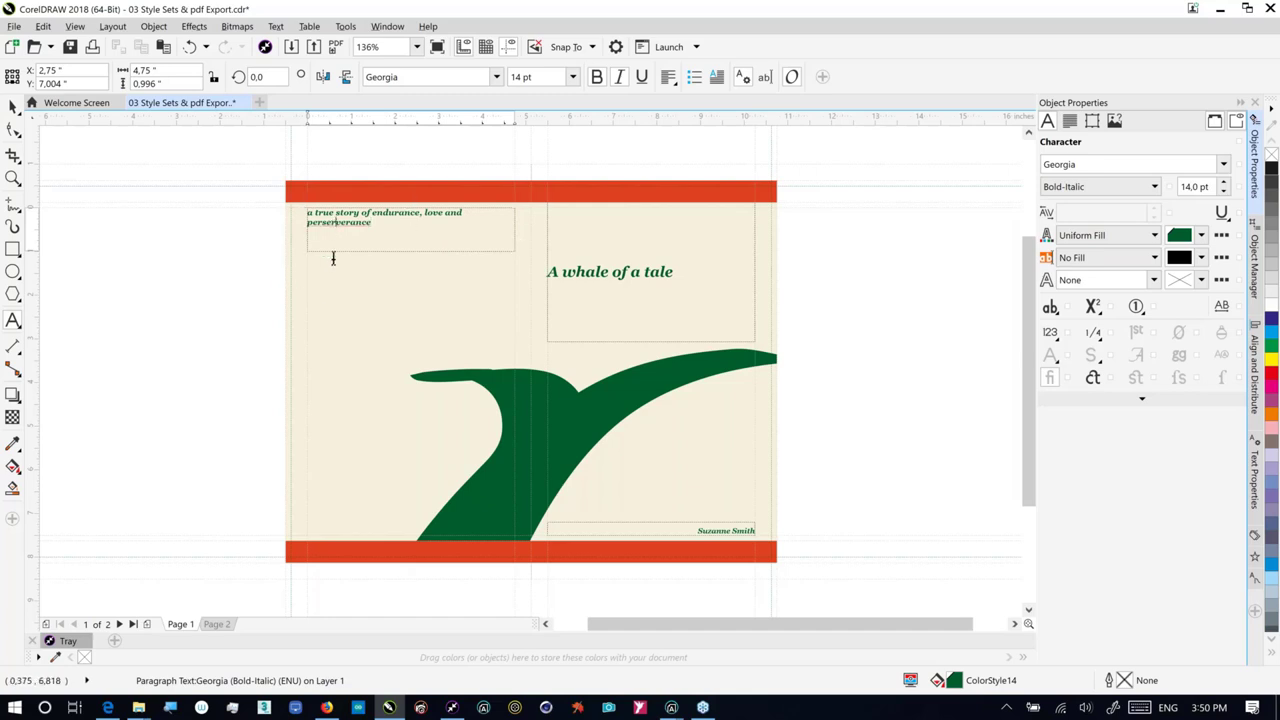
pyautogui.press('BackSpace')
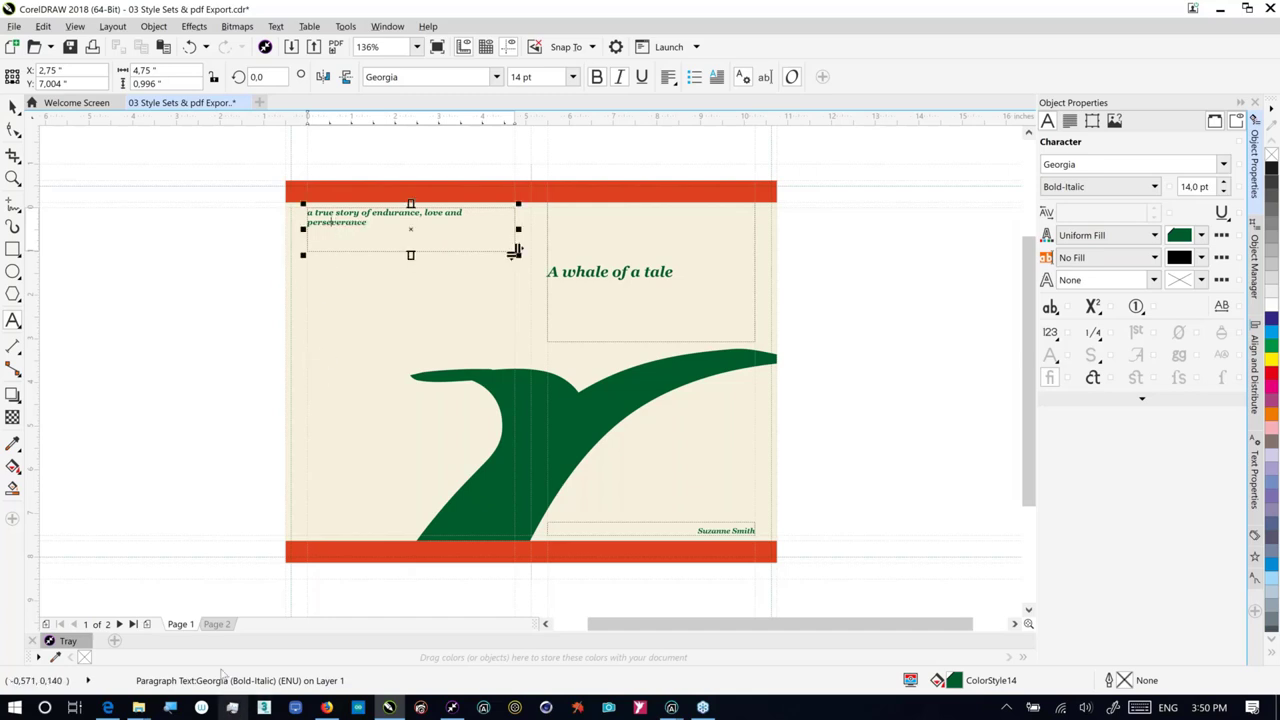
pyautogui.click(208, 624)
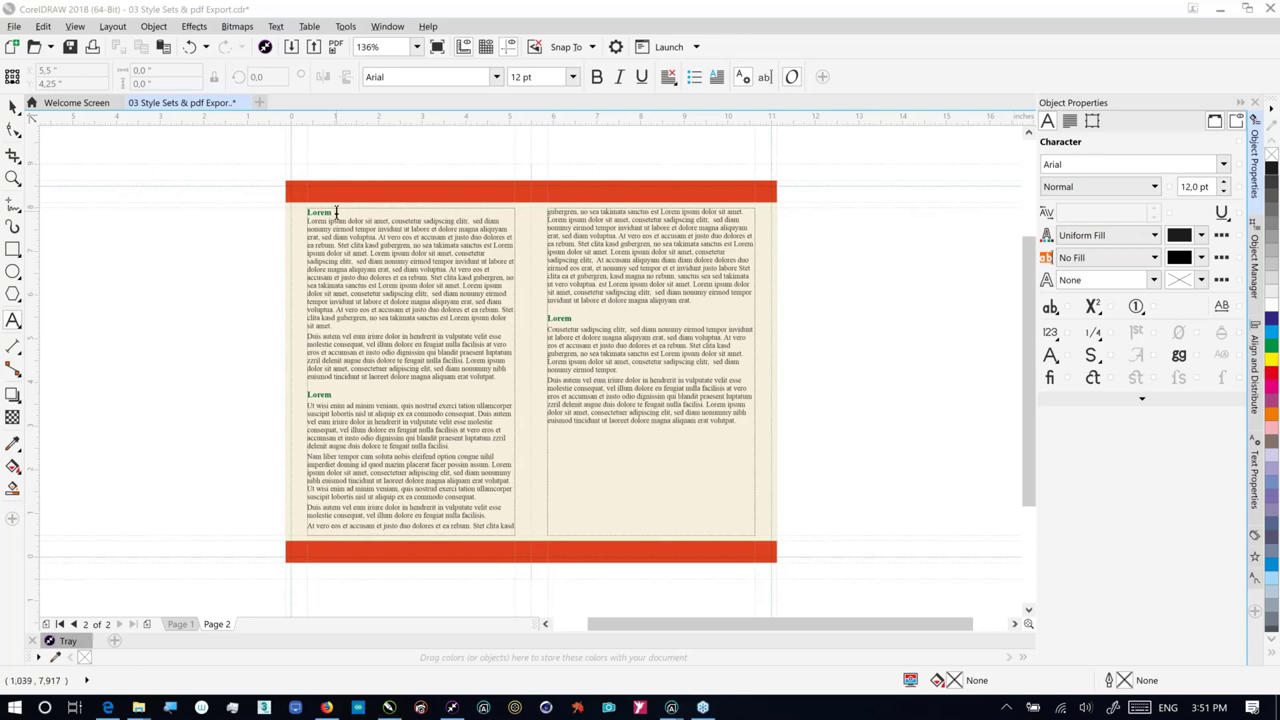
pyautogui.click(336, 212)
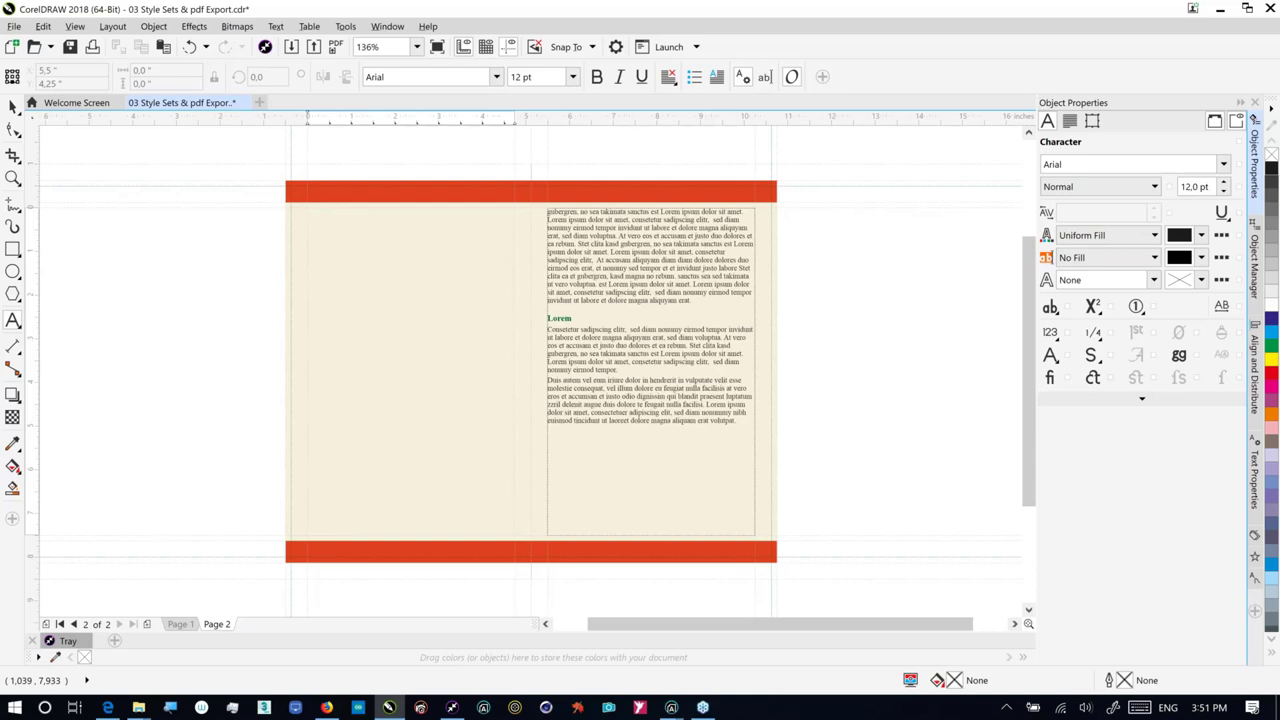
pyautogui.hotkey('ctrl', 'v')
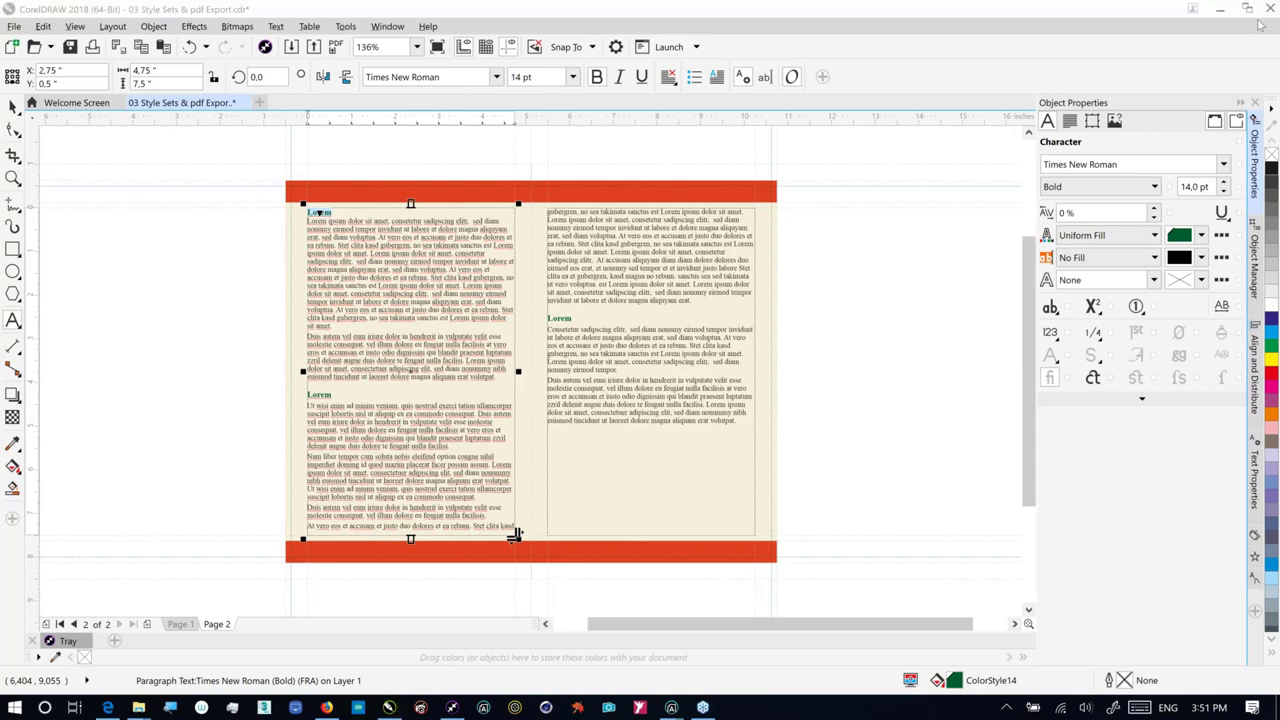
pyautogui.click(1254, 611)
# Step: Hide the Font Playground and Align and Distribute dockers and show Object Styles
pyautogui.click(1254, 611)
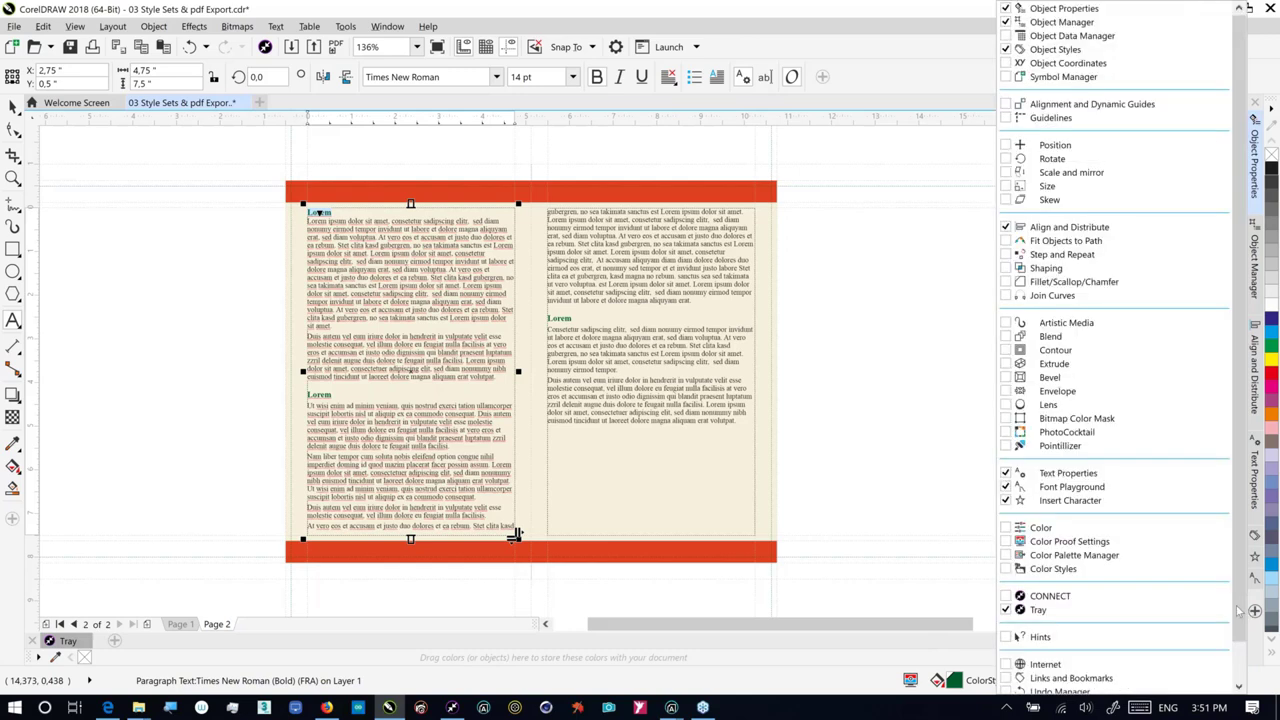
pyautogui.click(1006, 487)
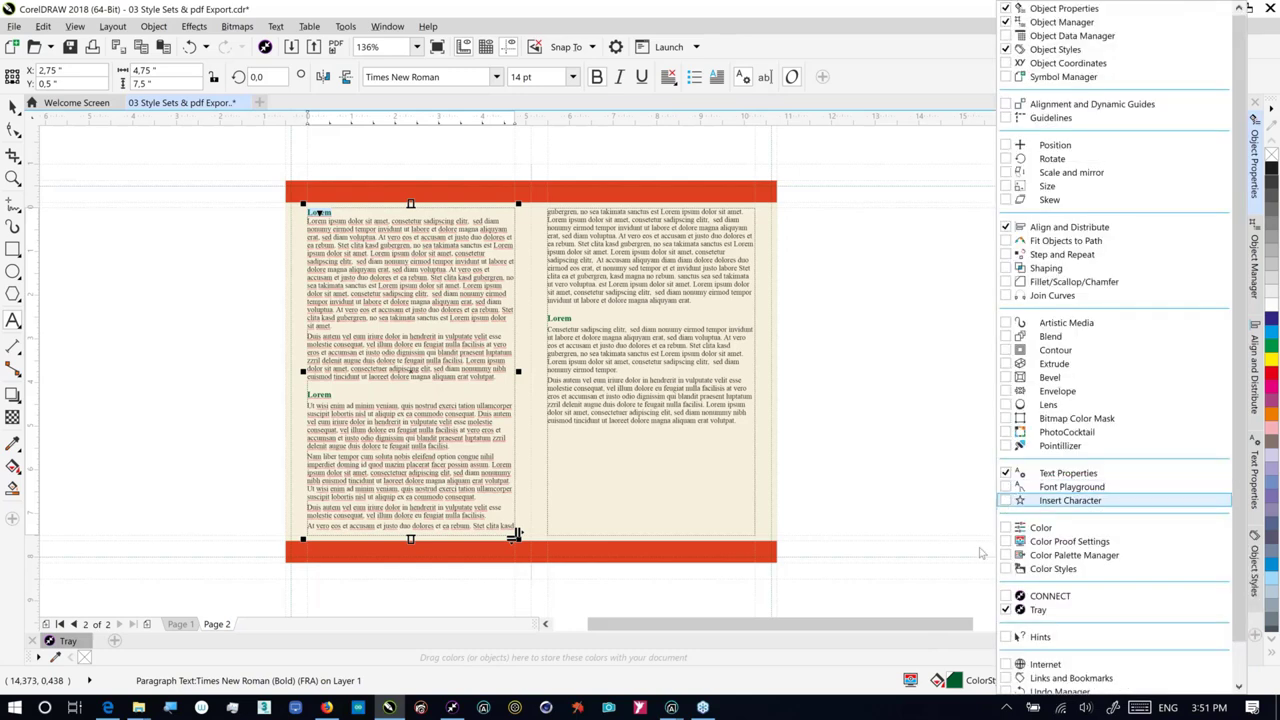
pyautogui.click(1004, 227)
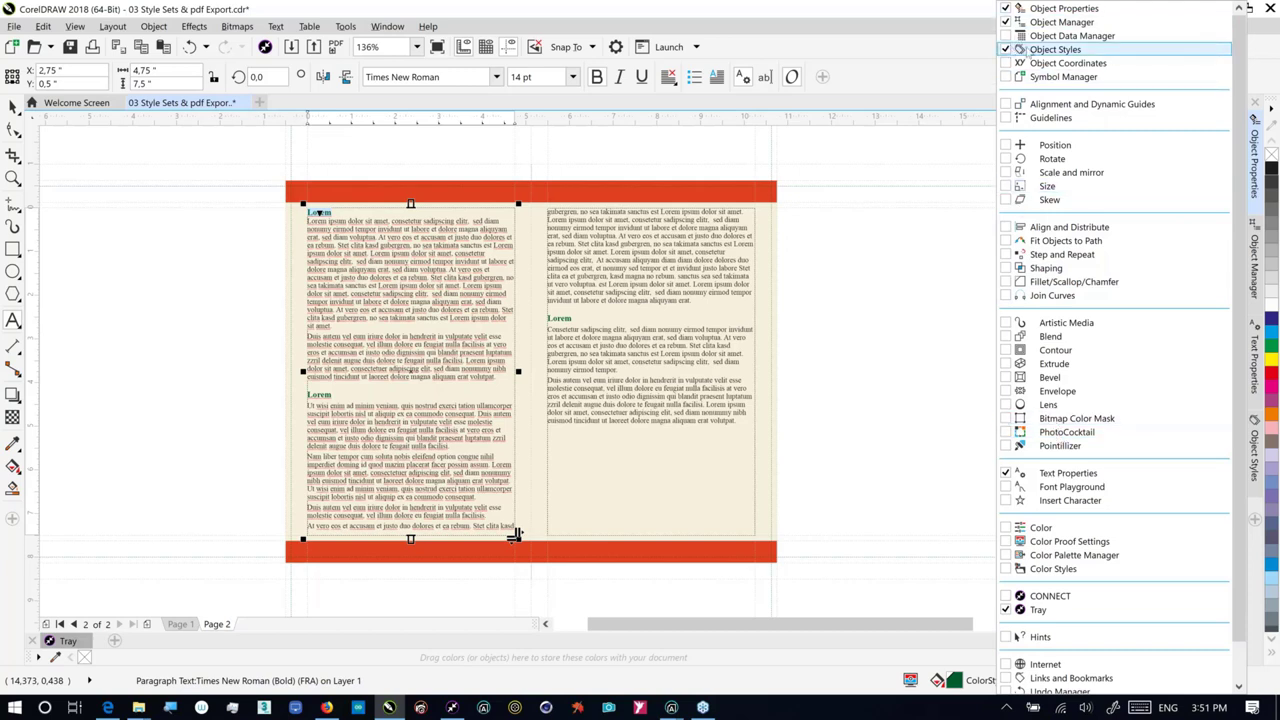
pyautogui.click(1258, 474)
pyautogui.click(1252, 460)
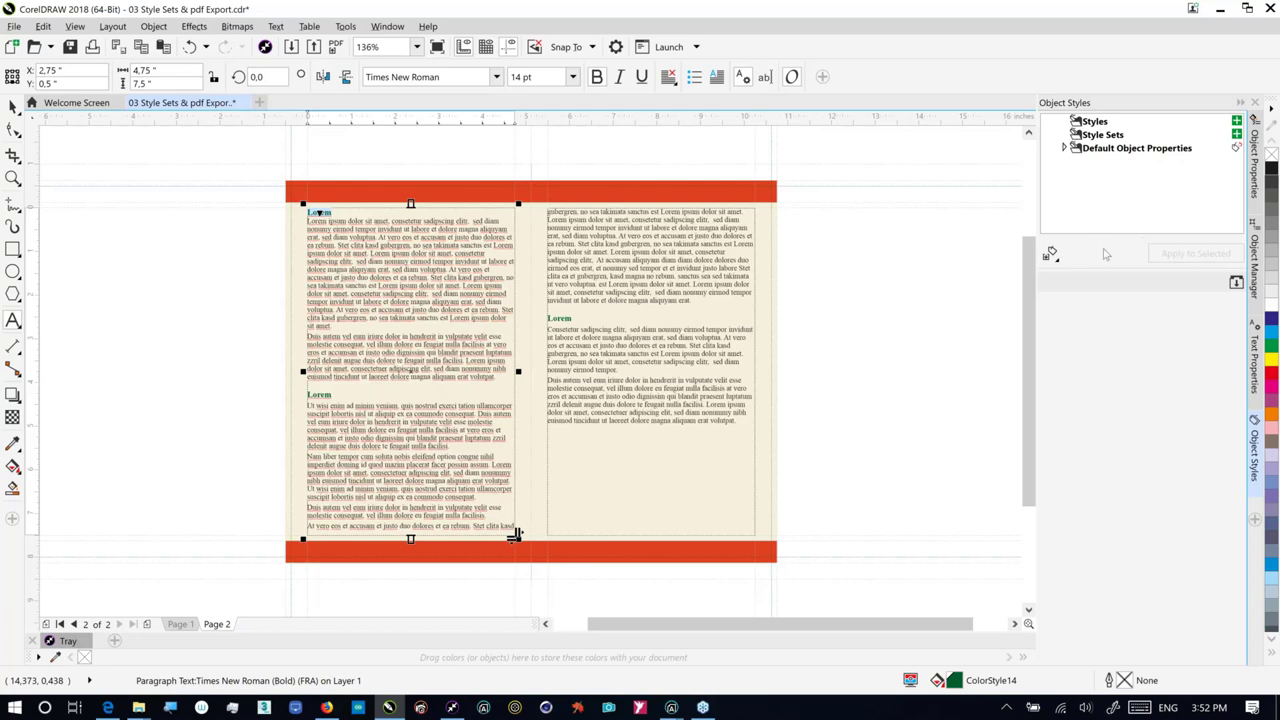
# Step: Add Style Set 1 under Style Sets containing a Character style and a Paragraph style
pyautogui.moveTo(1107, 236); pyautogui.dragTo(1072, 216)
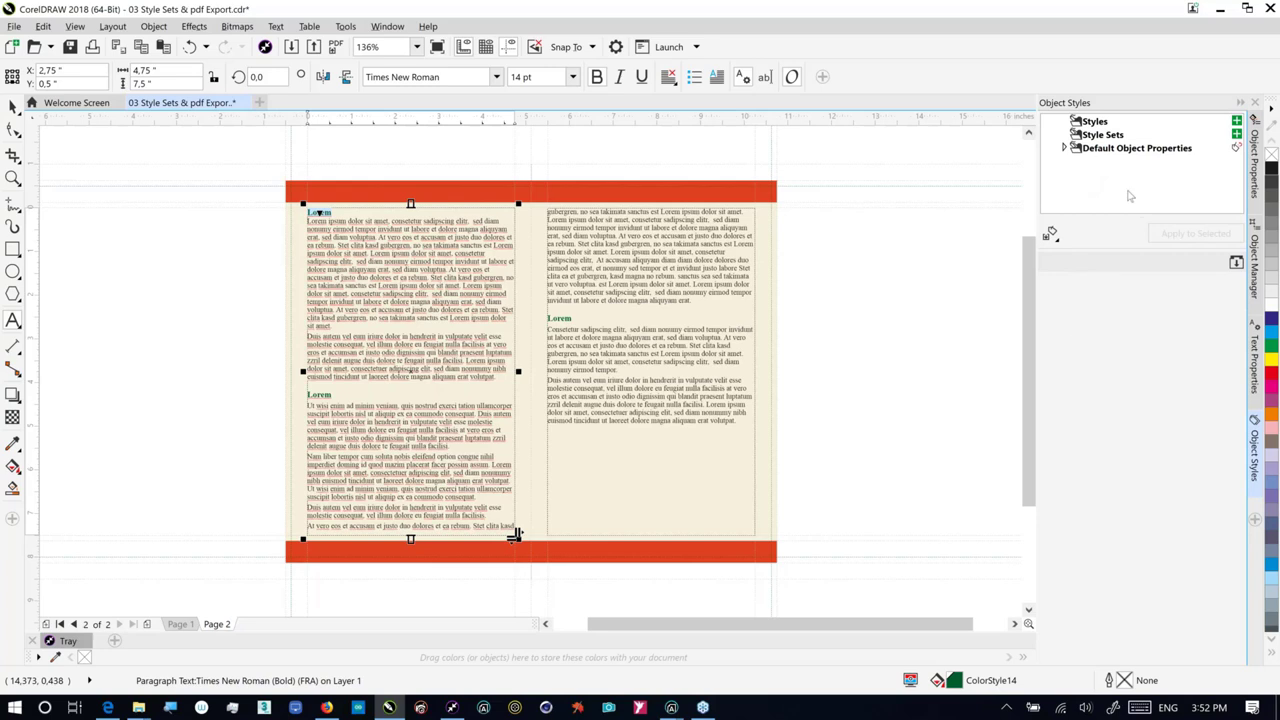
pyautogui.click(1097, 139)
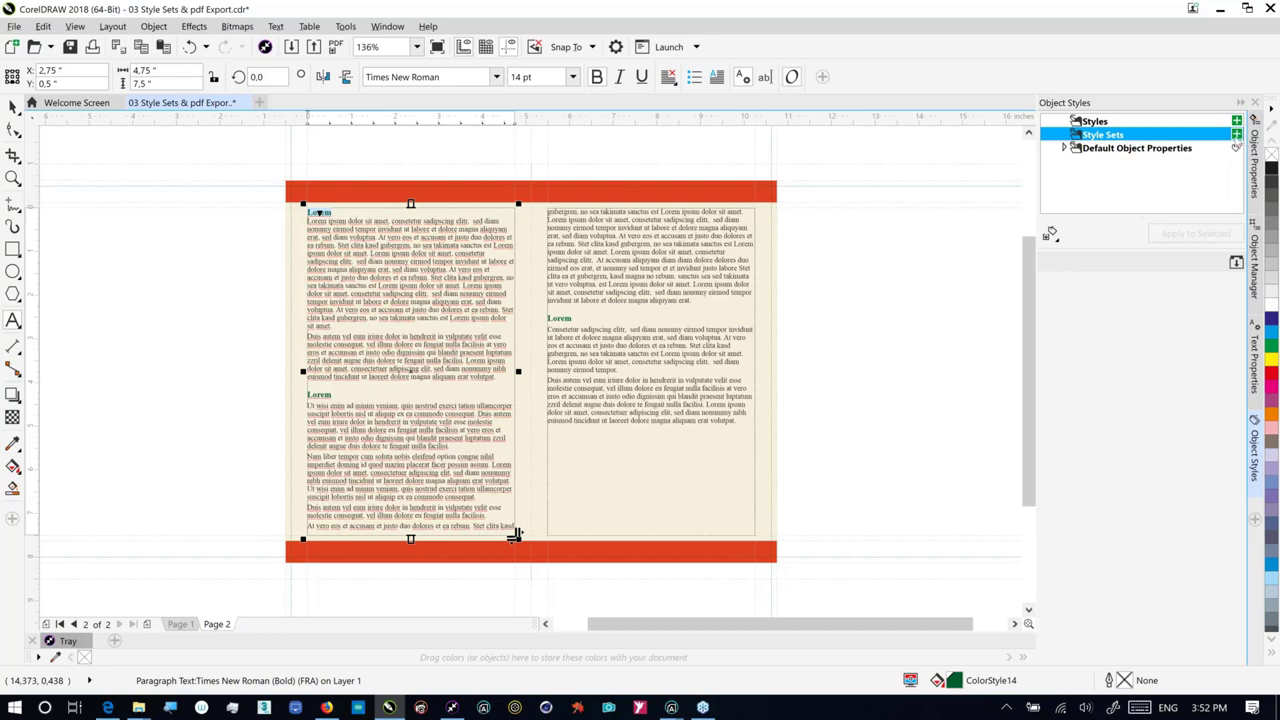
pyautogui.click(1237, 136)
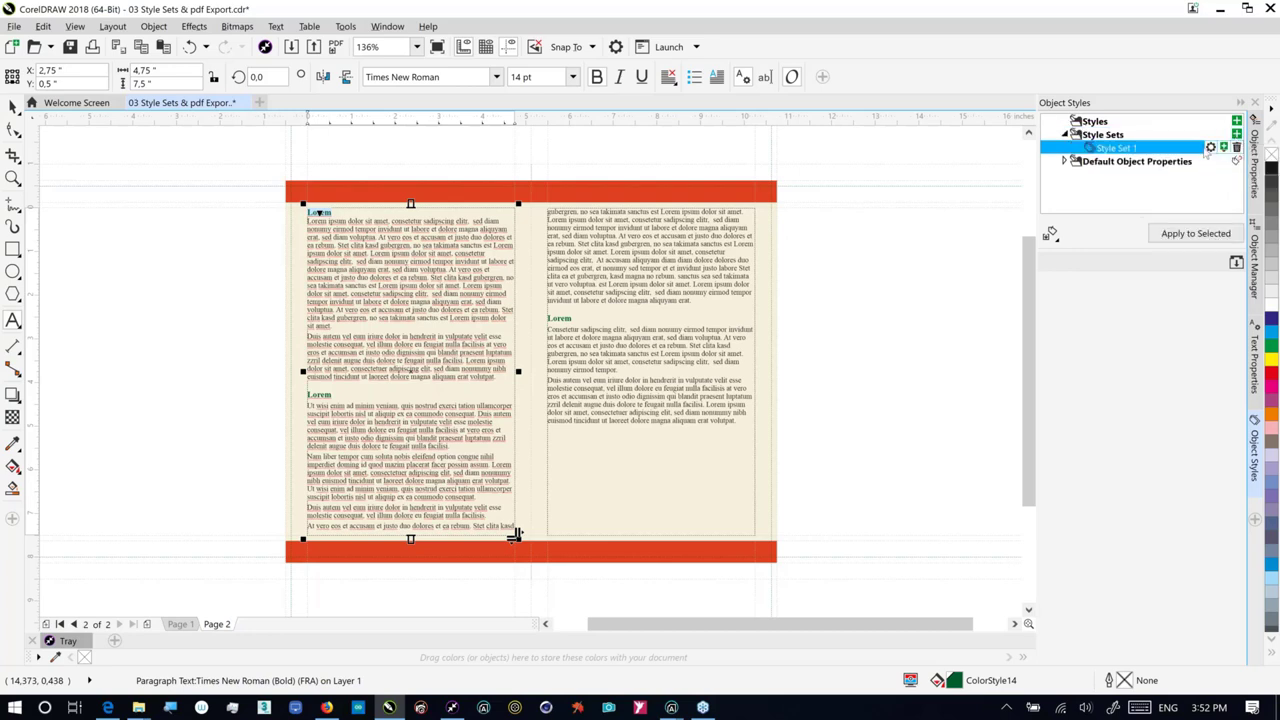
pyautogui.click(1221, 148)
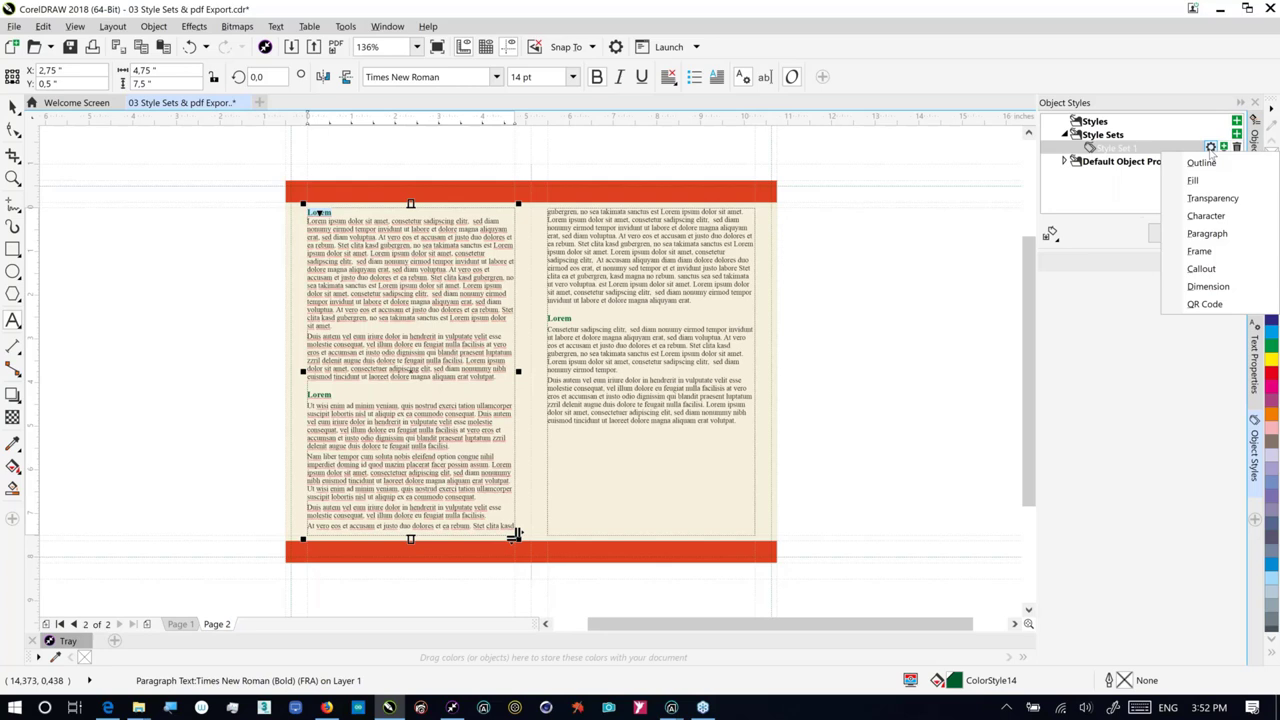
pyautogui.click(1196, 215)
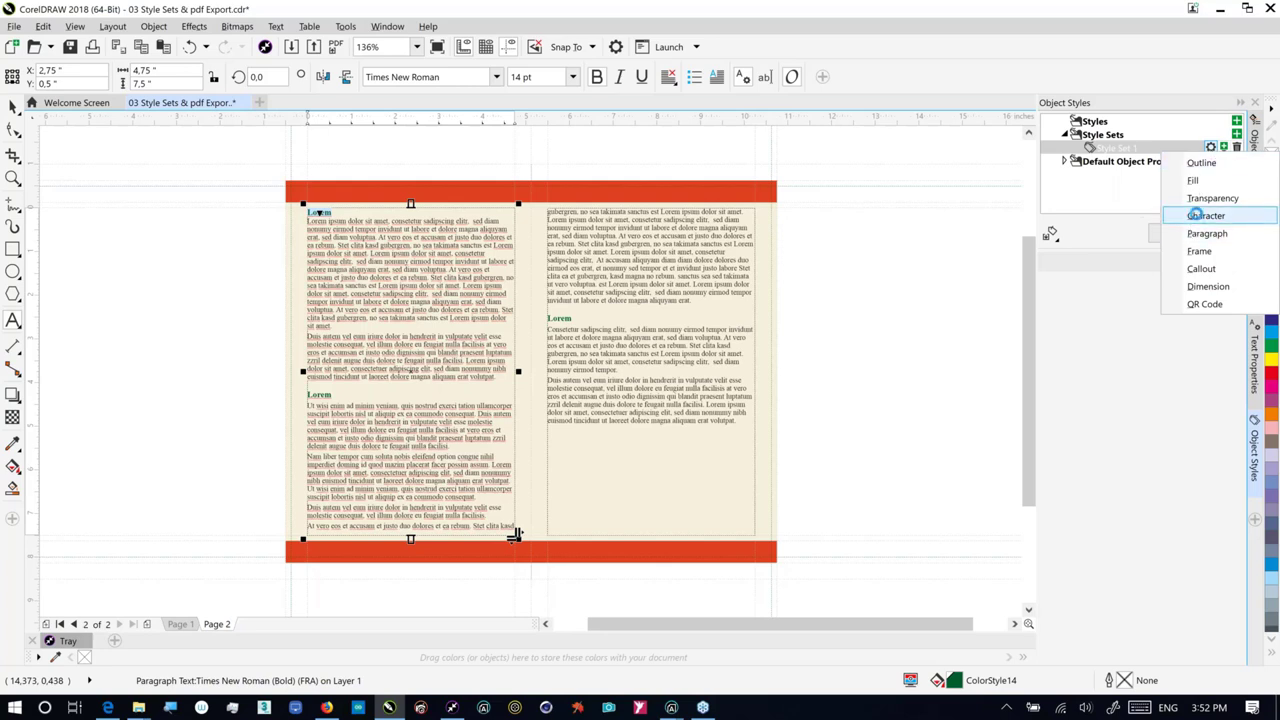
pyautogui.click(1211, 148)
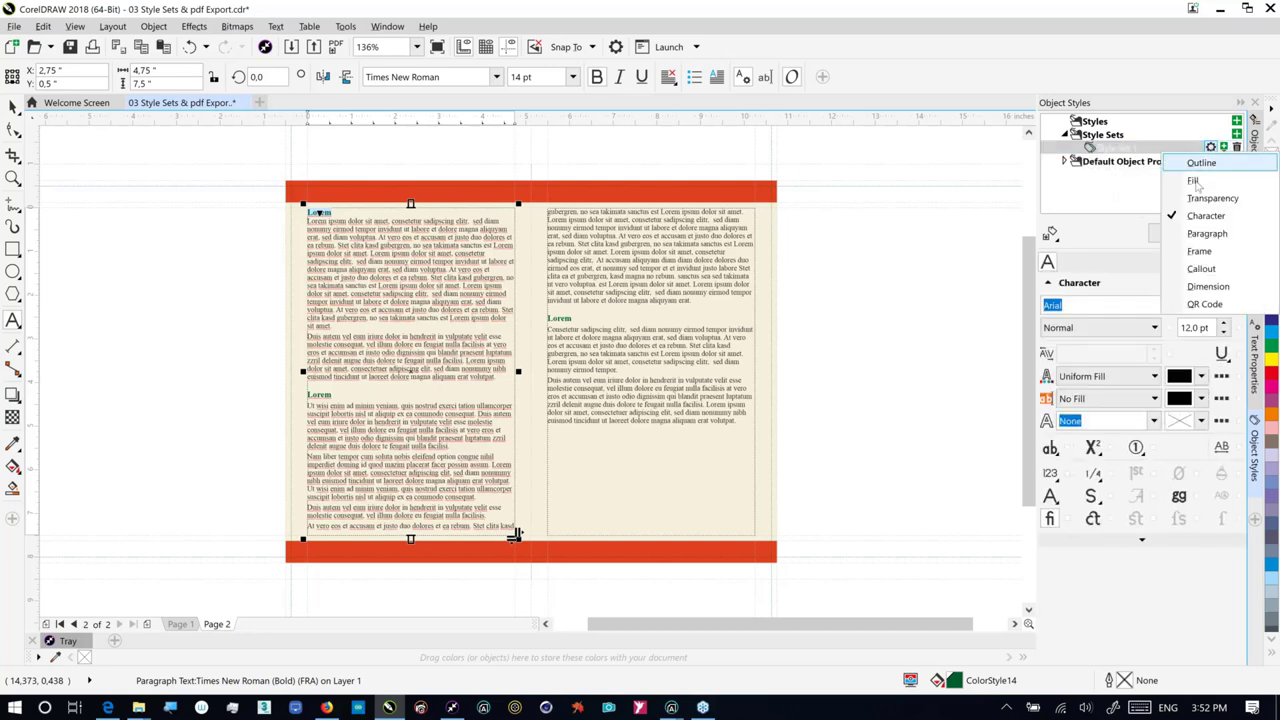
pyautogui.click(1180, 234)
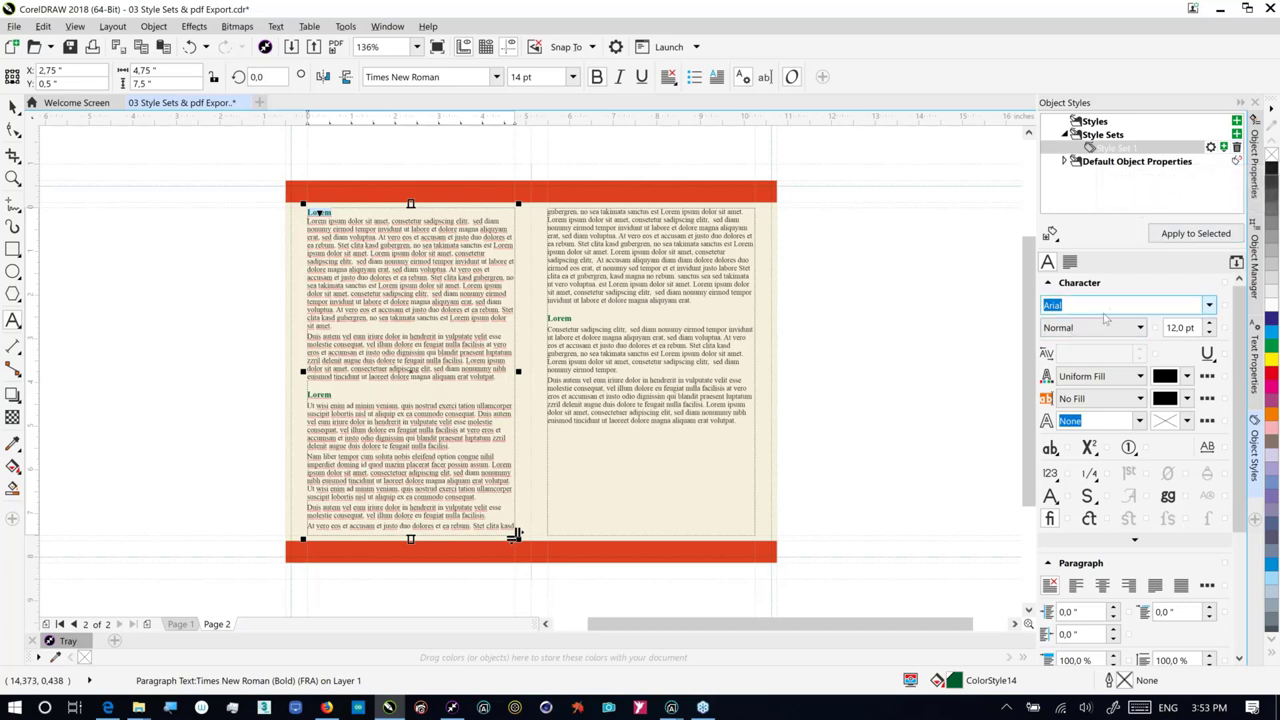
# Step: Set Style Set 1 to Calibri Light 24 pt and apply it to the selected Lorem heading
pyautogui.click(1210, 306)
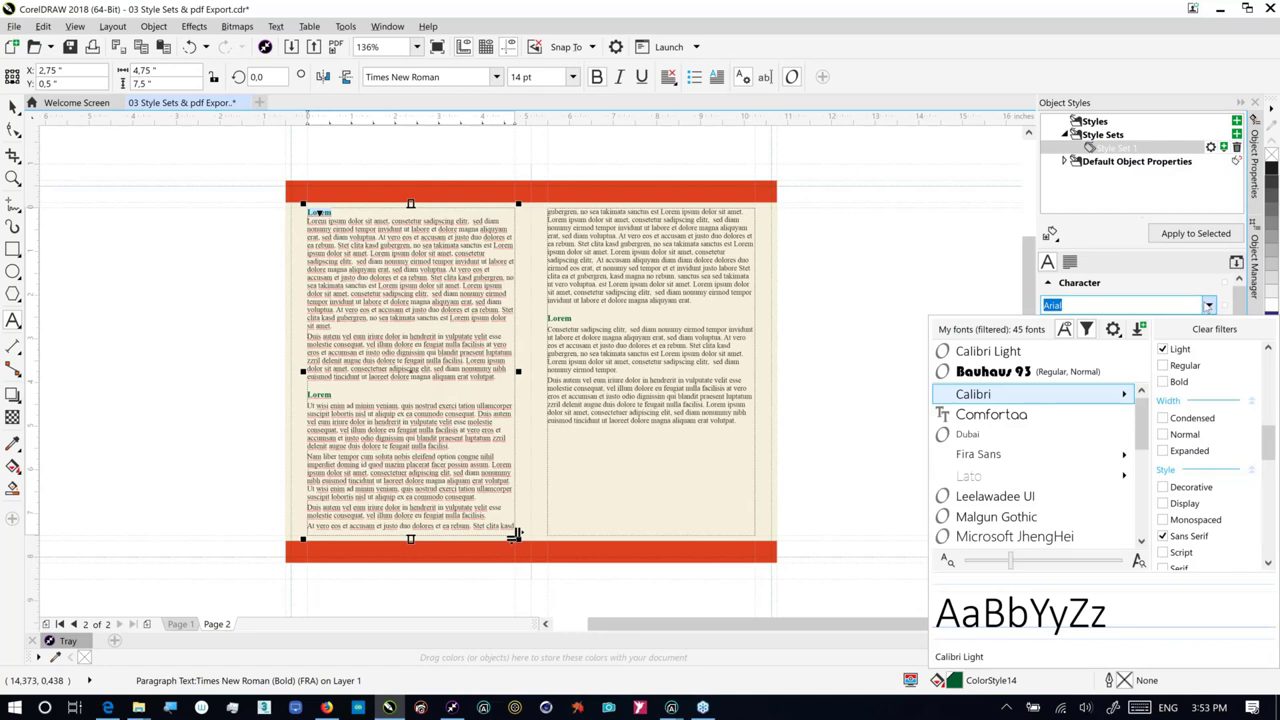
pyautogui.click(1183, 330)
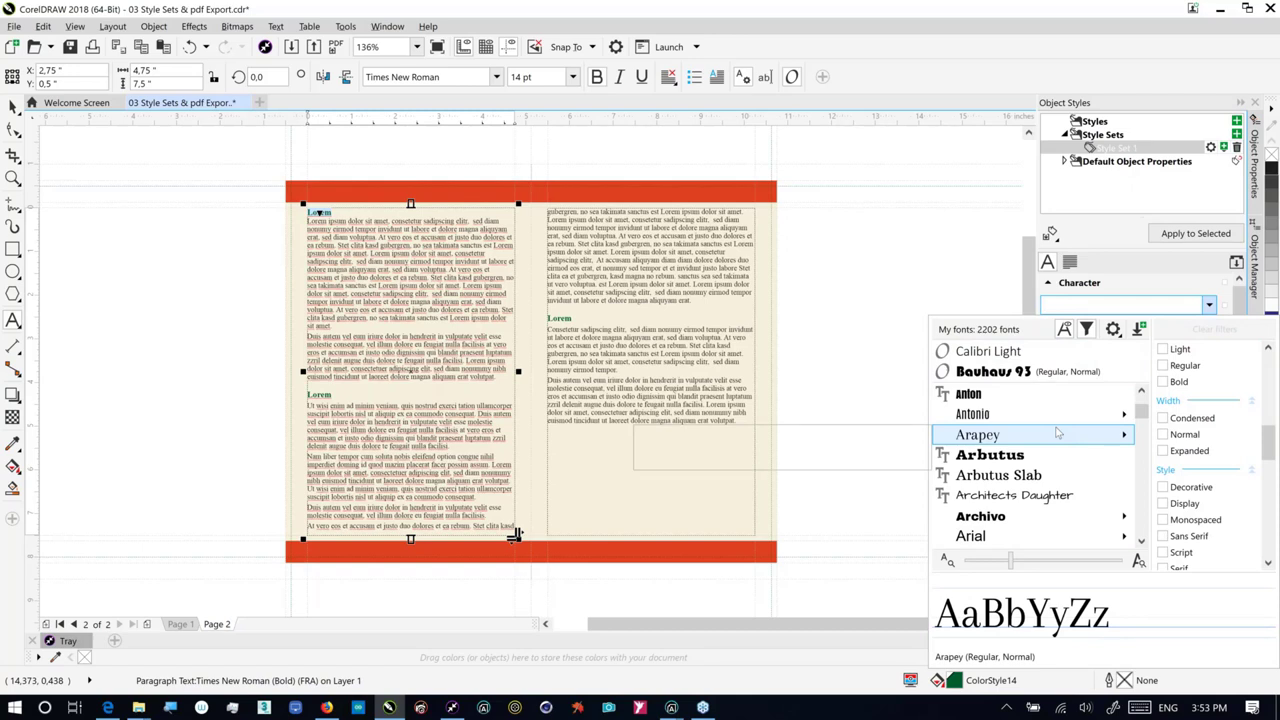
pyautogui.moveTo(1061, 429)
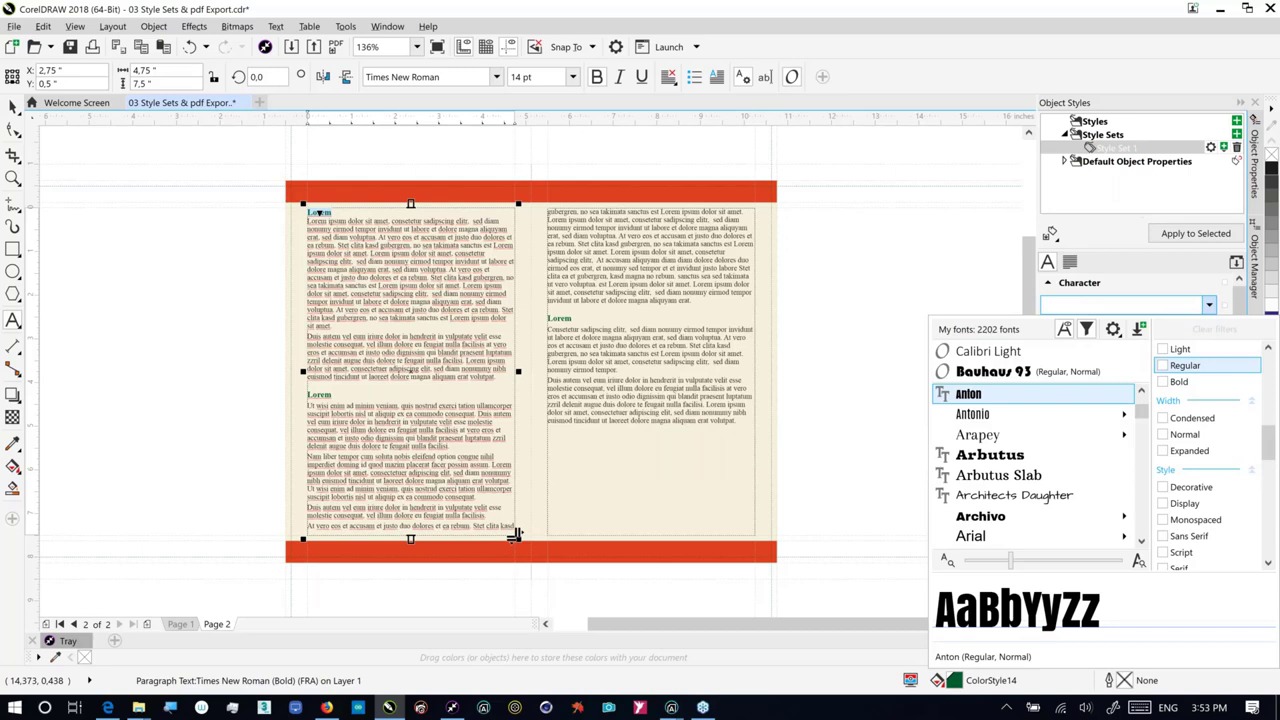
pyautogui.click(988, 351)
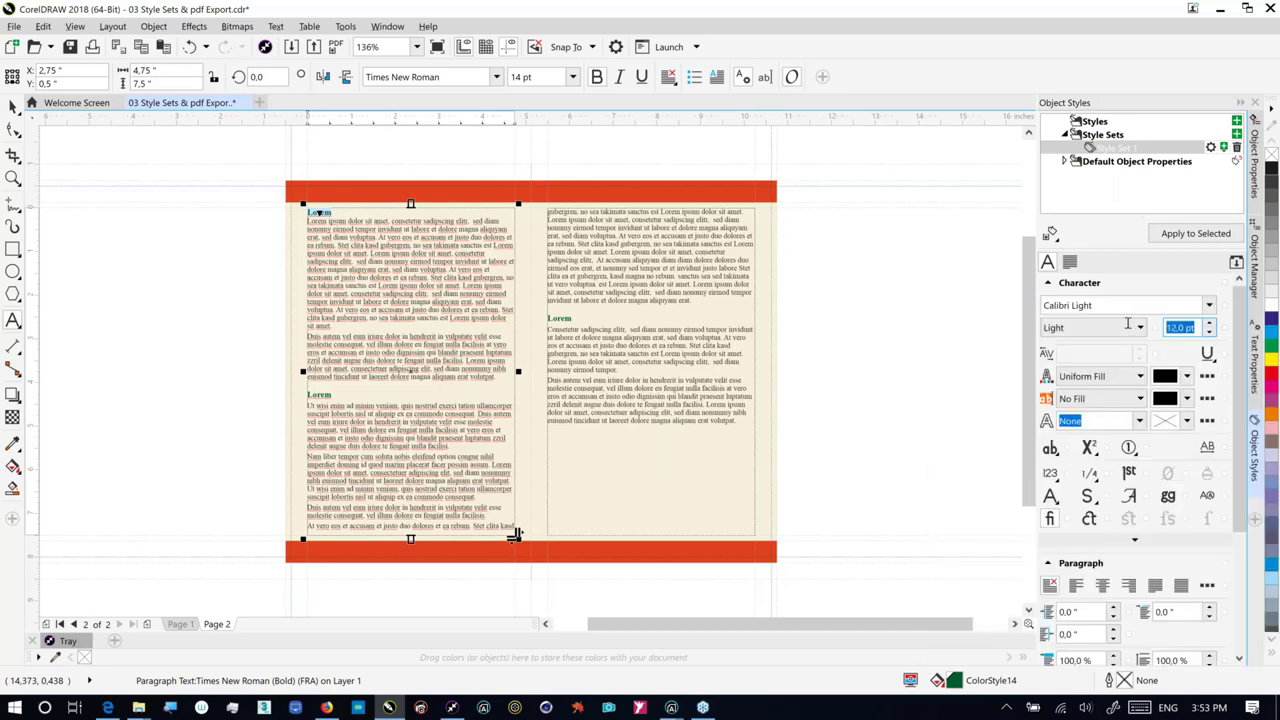
pyautogui.write('24')
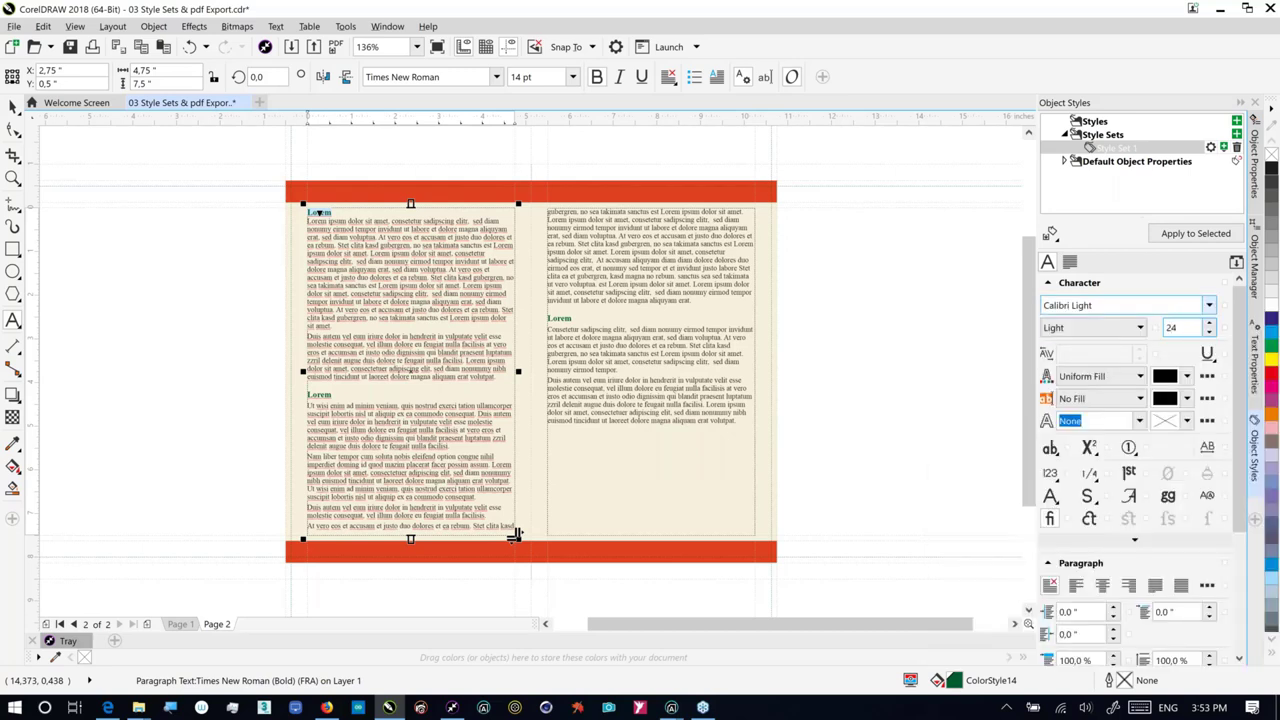
pyautogui.press('Return')
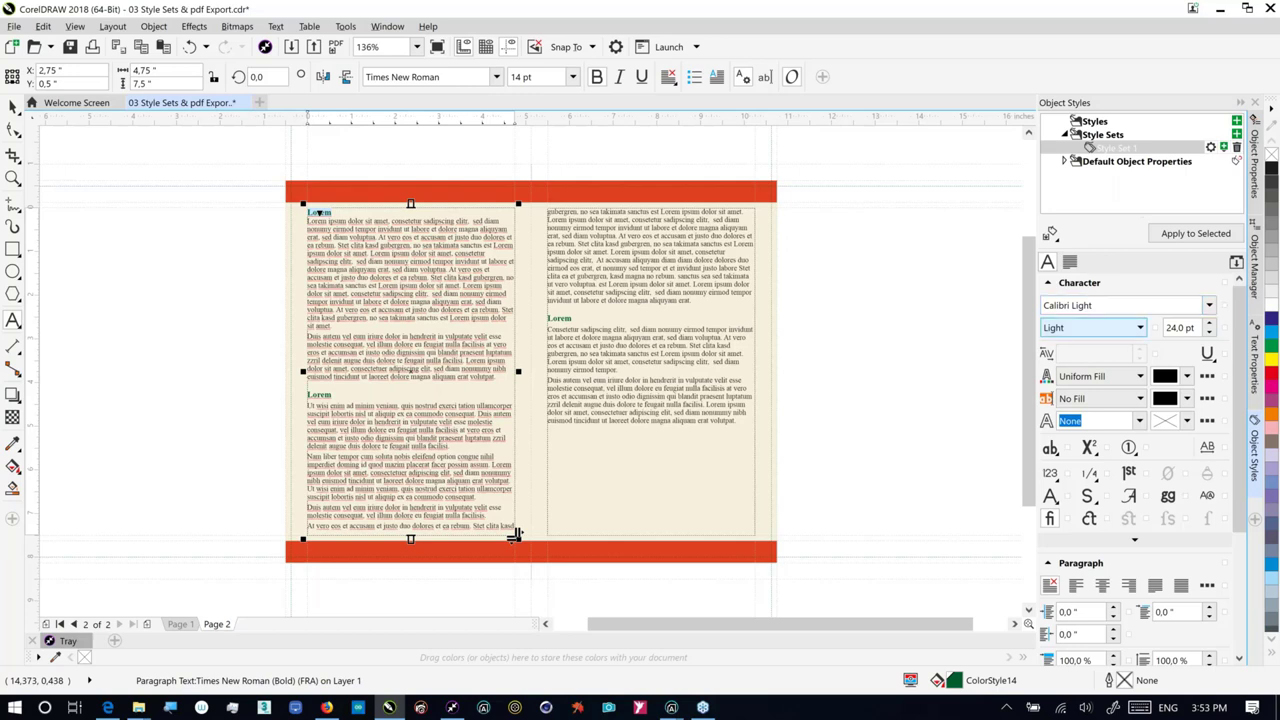
pyautogui.click(1195, 233)
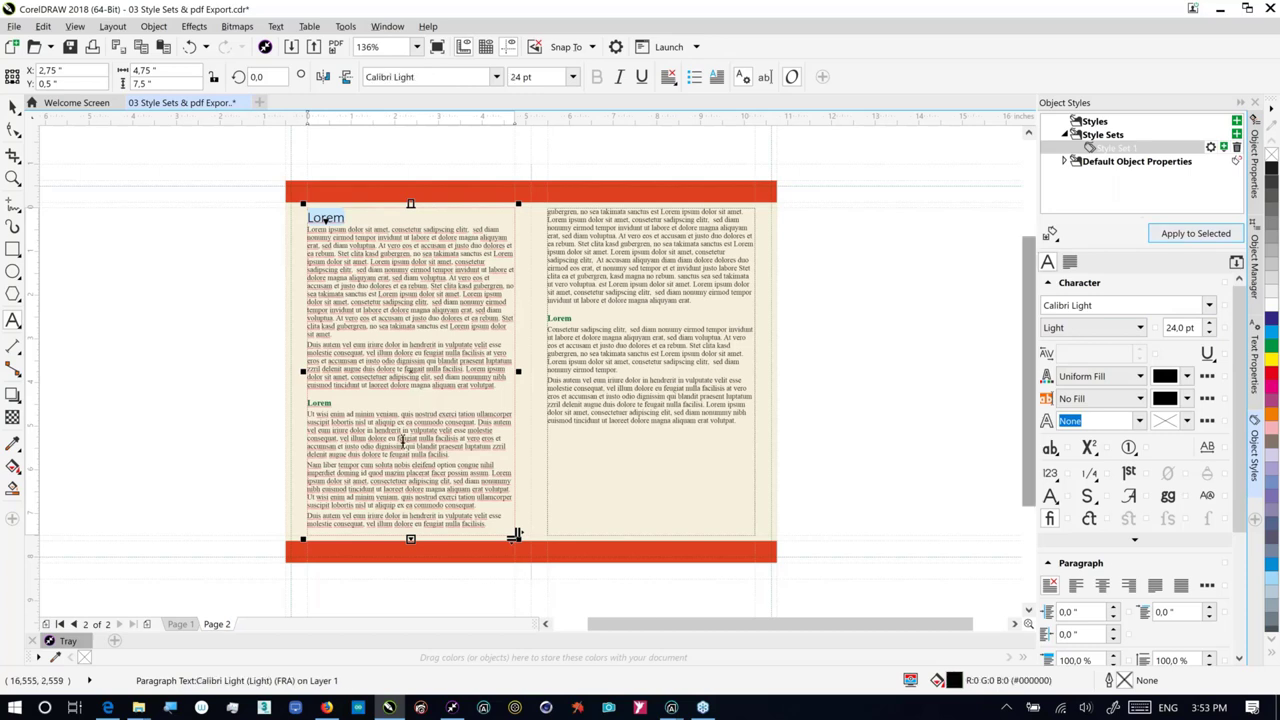
# Step: Give Style Set 1 a red fill sampled from the header band, Light-Italic weight and centre alignment
pyautogui.click(1187, 376)
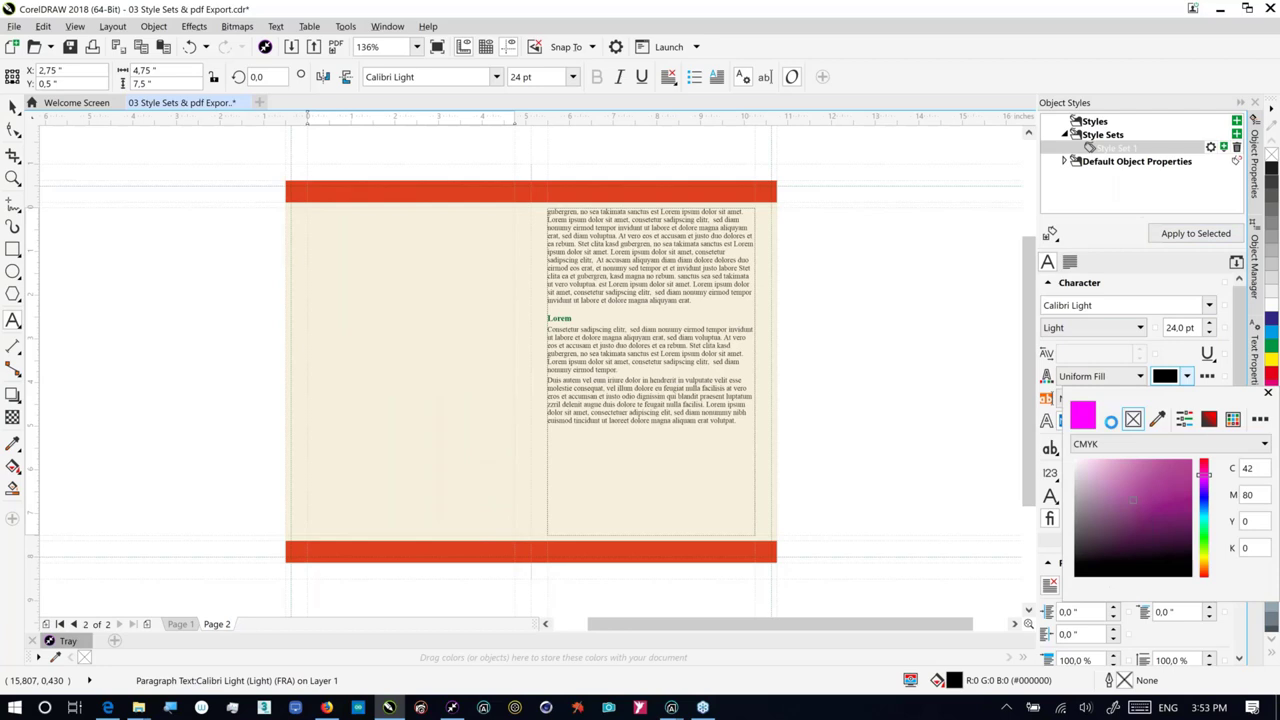
pyautogui.click(689, 203)
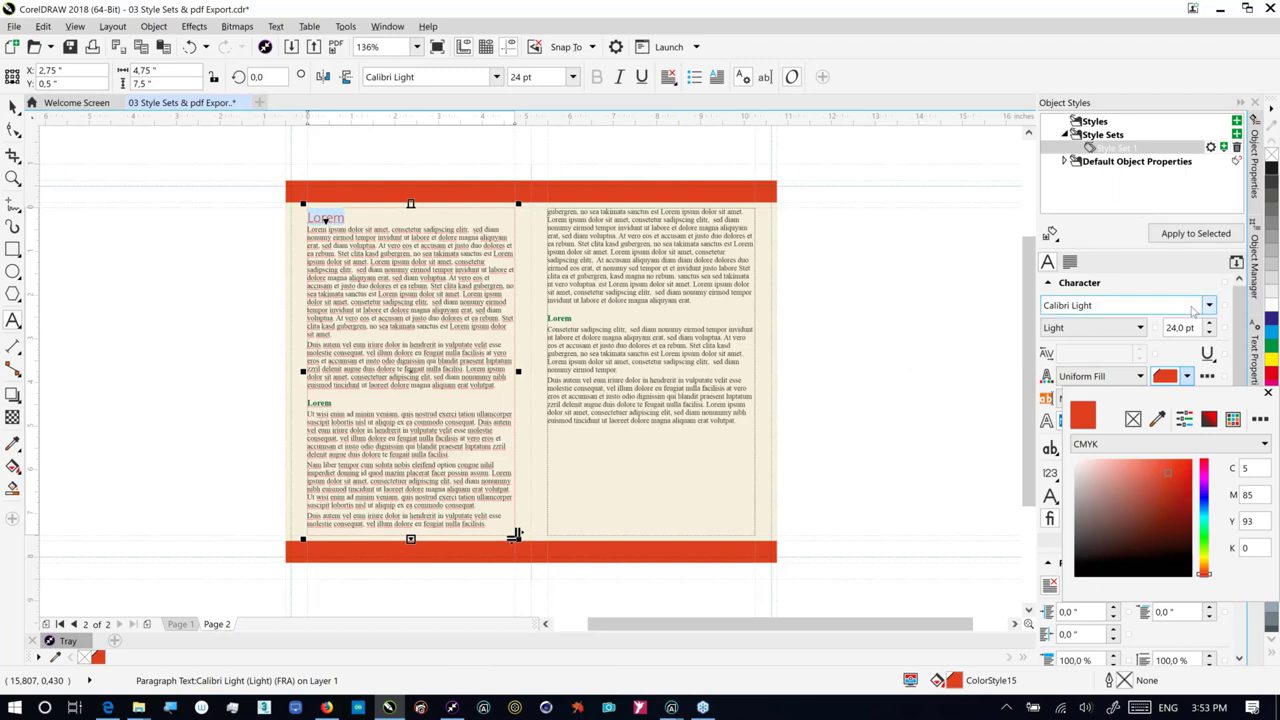
pyautogui.click(1140, 336)
pyautogui.click(1145, 332)
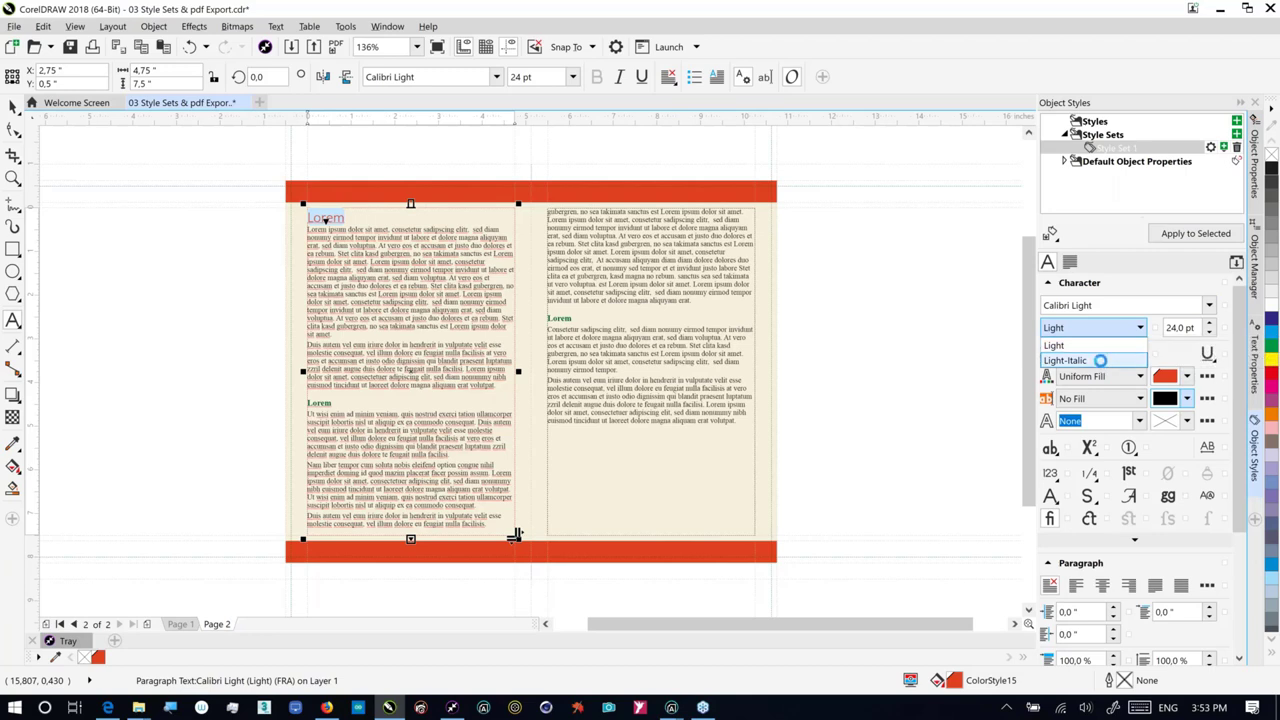
pyautogui.click(1100, 360)
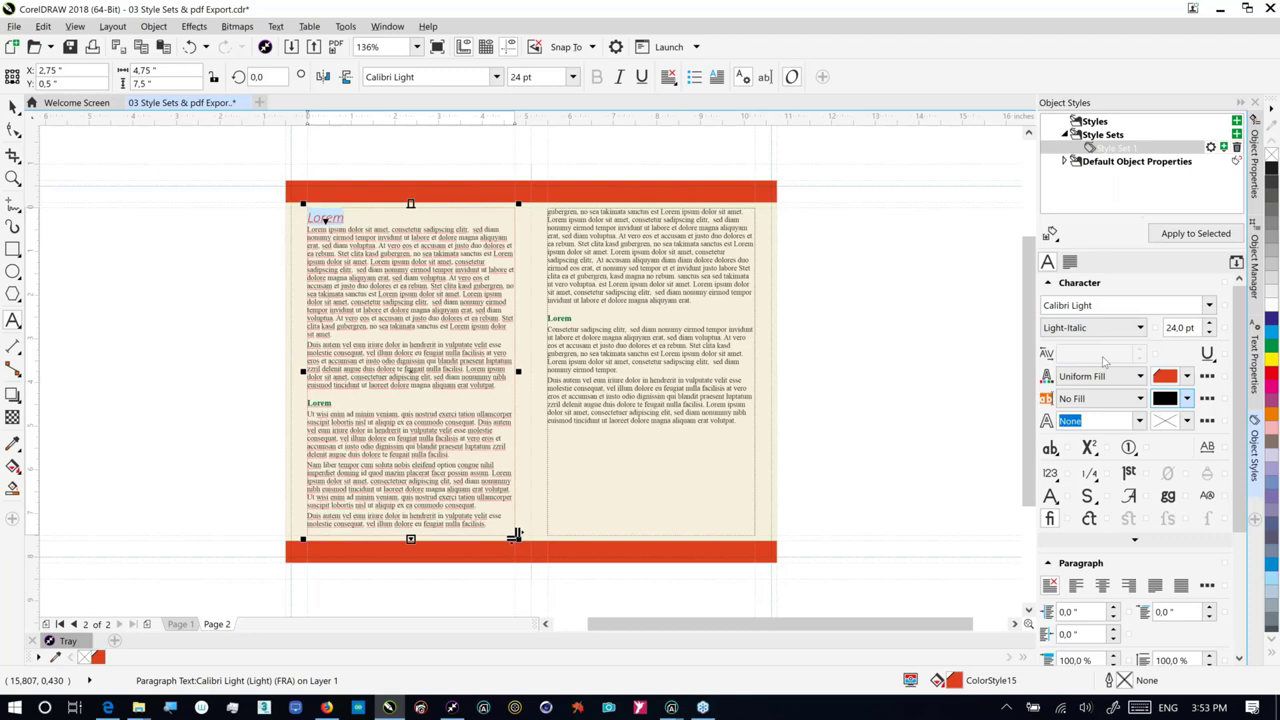
pyautogui.click(1103, 587)
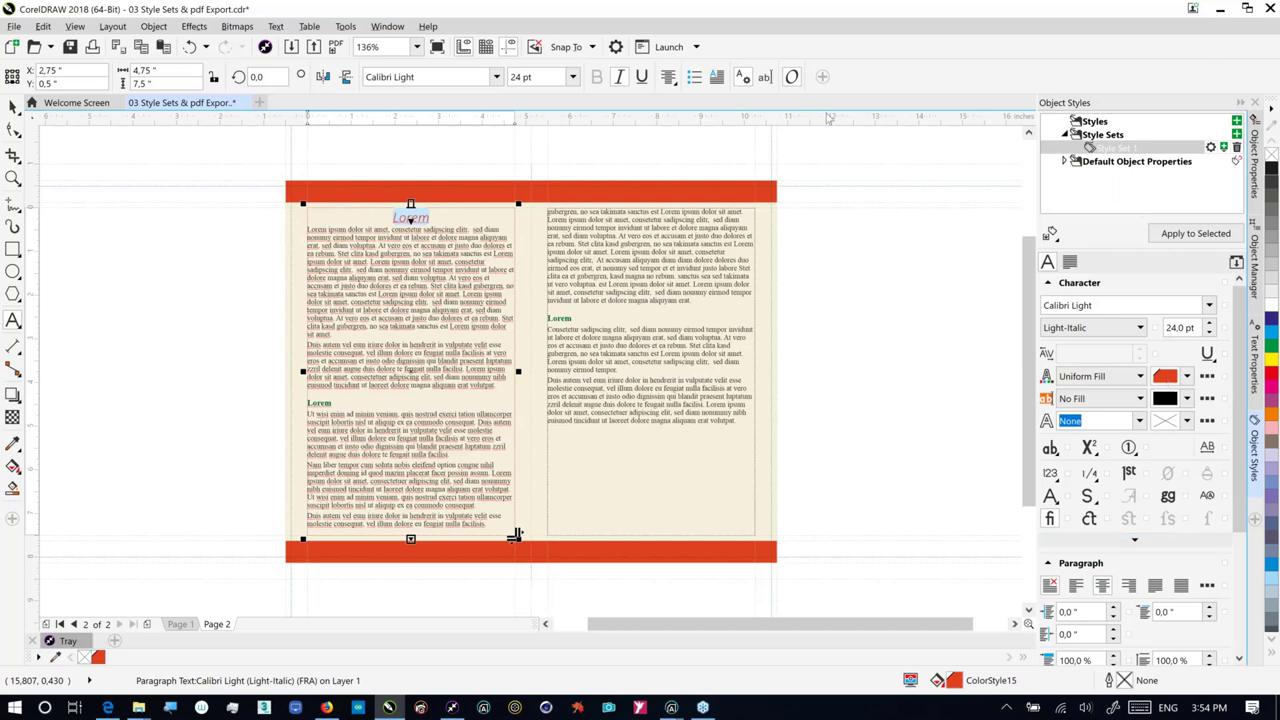
# Step: Rename Style Set 1 to x-hed
pyautogui.rightClick(1133, 150)
pyautogui.click(1141, 287)
pyautogui.write('x-hed')
pyautogui.press('Escape')
# Step: Apply the x-hed style to the second Lorem heading and the right-column Lorem heading
pyautogui.moveTo(331, 401); pyautogui.dragTo(307, 401)
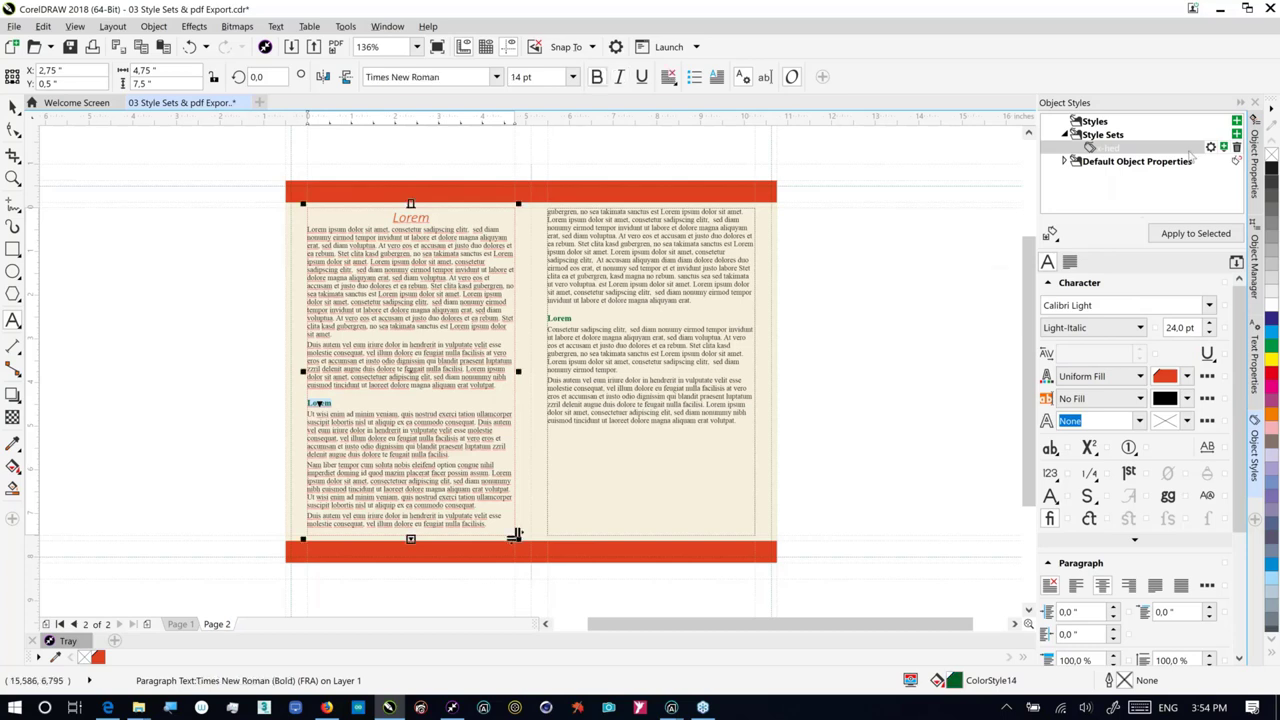
pyautogui.click(1196, 233)
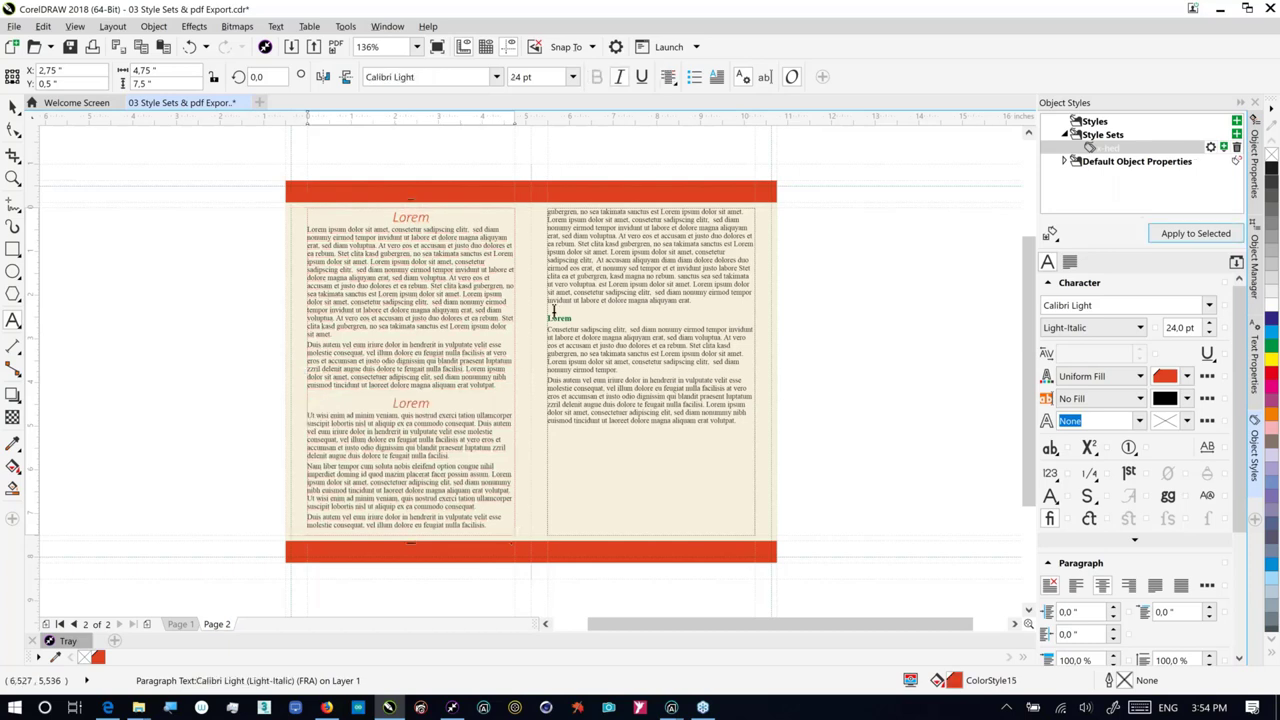
pyautogui.doubleClick(555, 316)
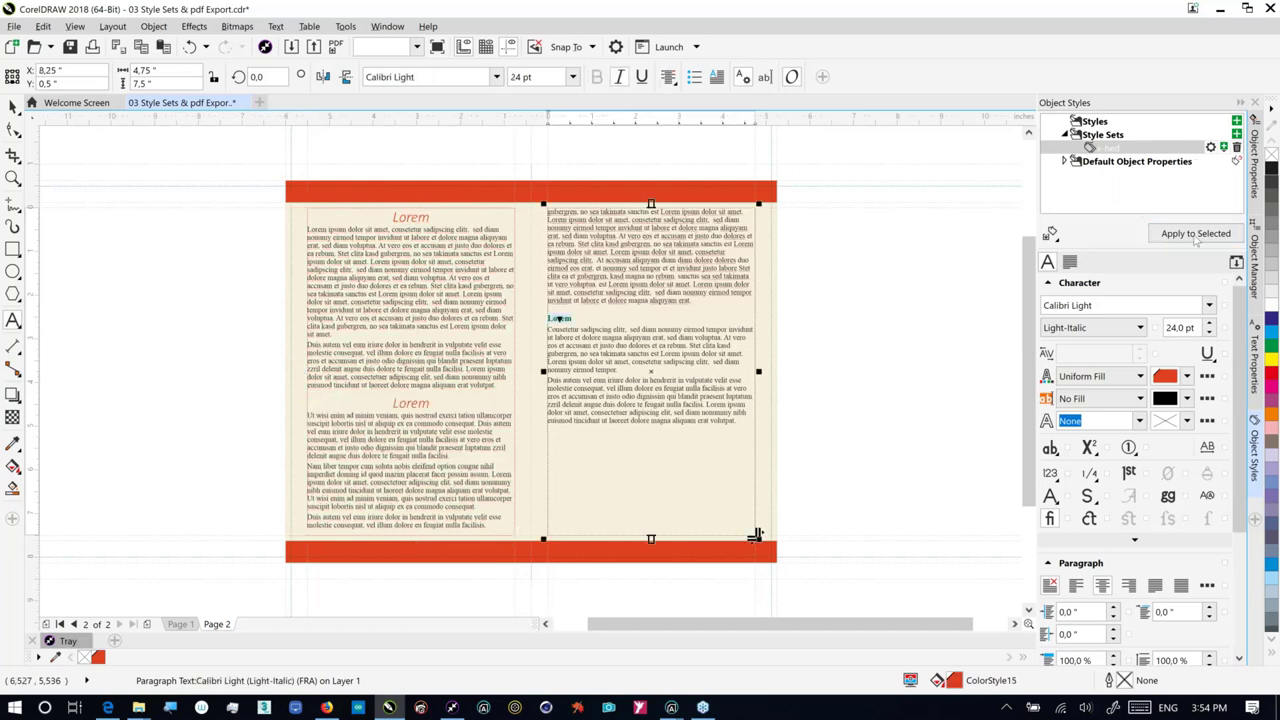
pyautogui.click(1196, 234)
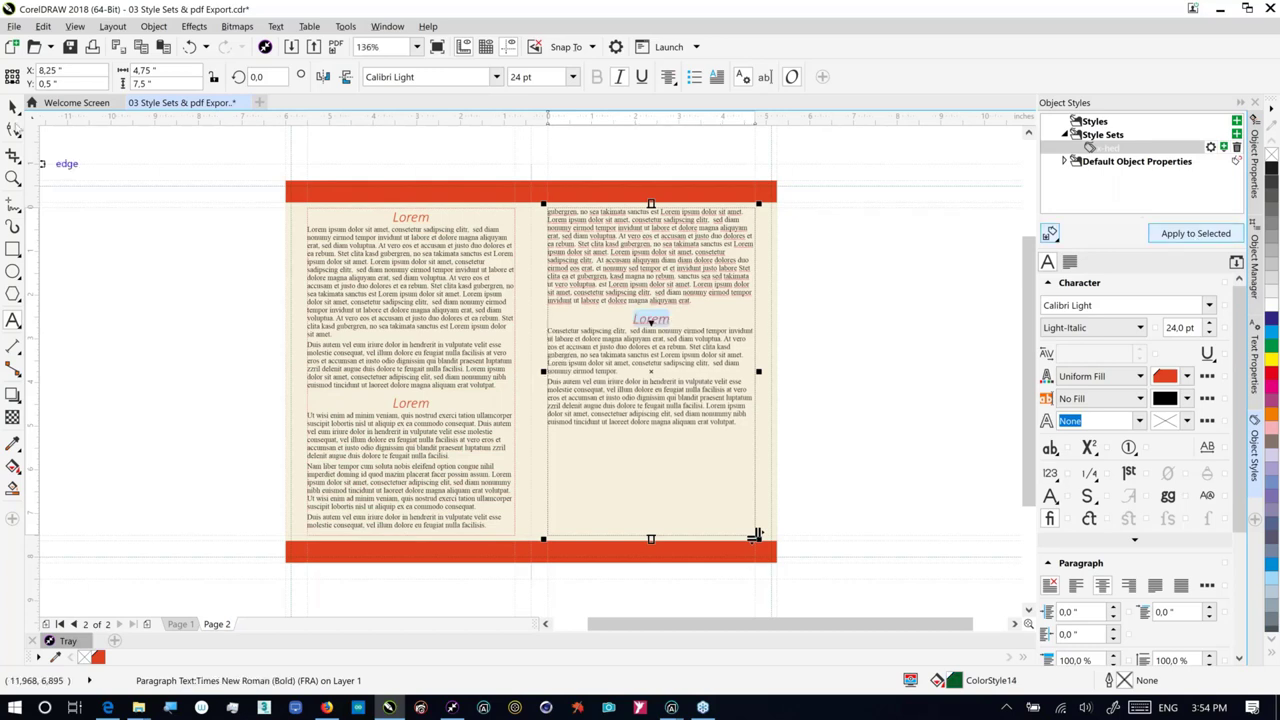
pyautogui.click(922, 361)
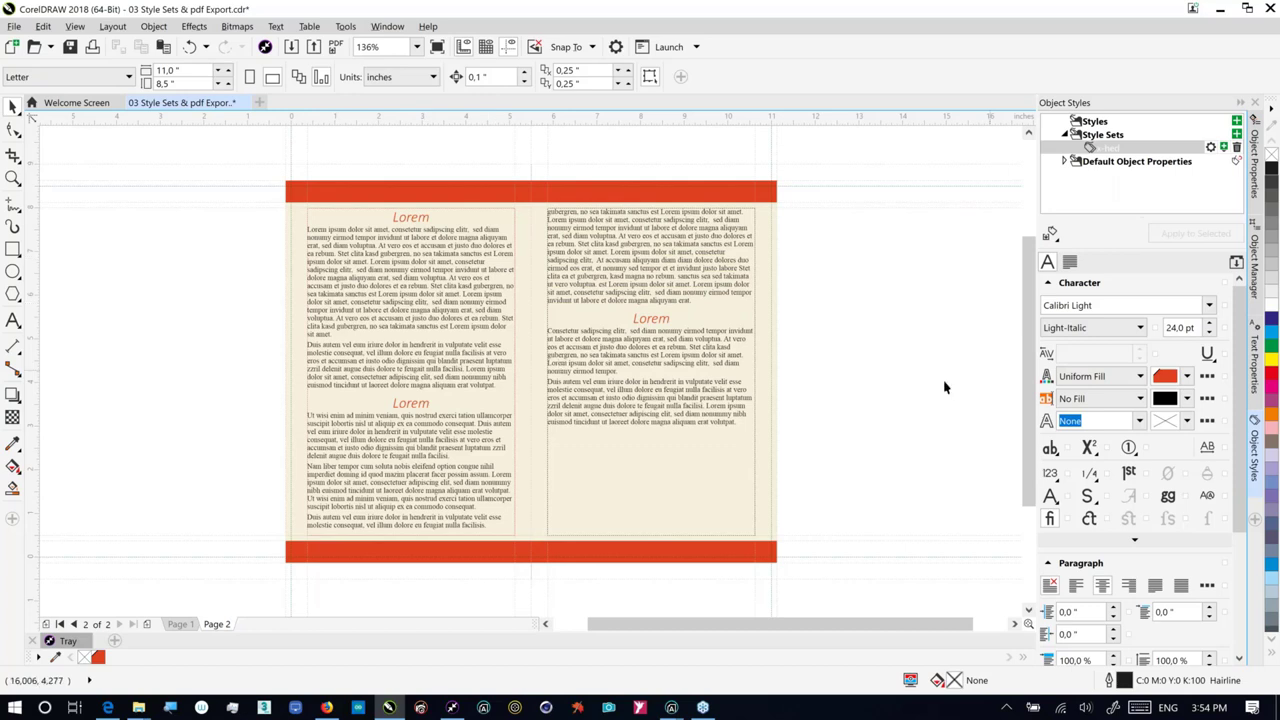
# Step: Change the x-hed style set's fill to dark green C82 M12 Y100 K2, then check pages 1 and 2
pyautogui.click(1108, 147)
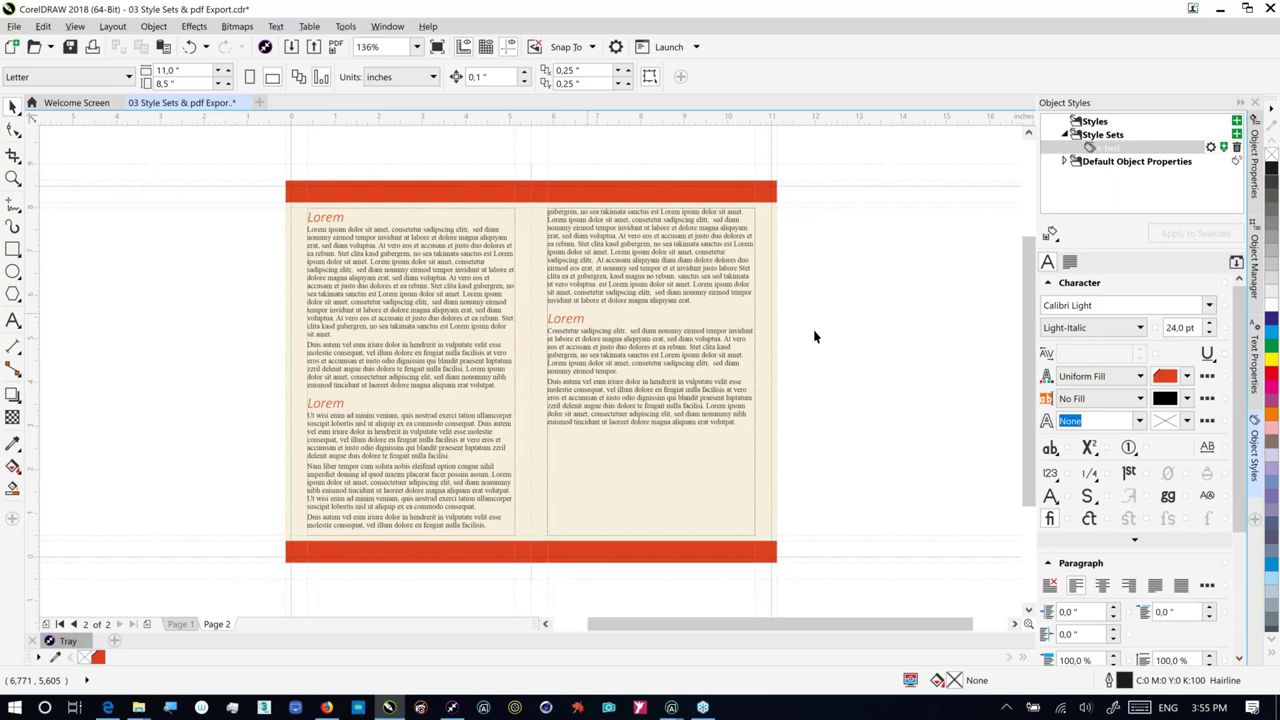
pyautogui.click(1187, 376)
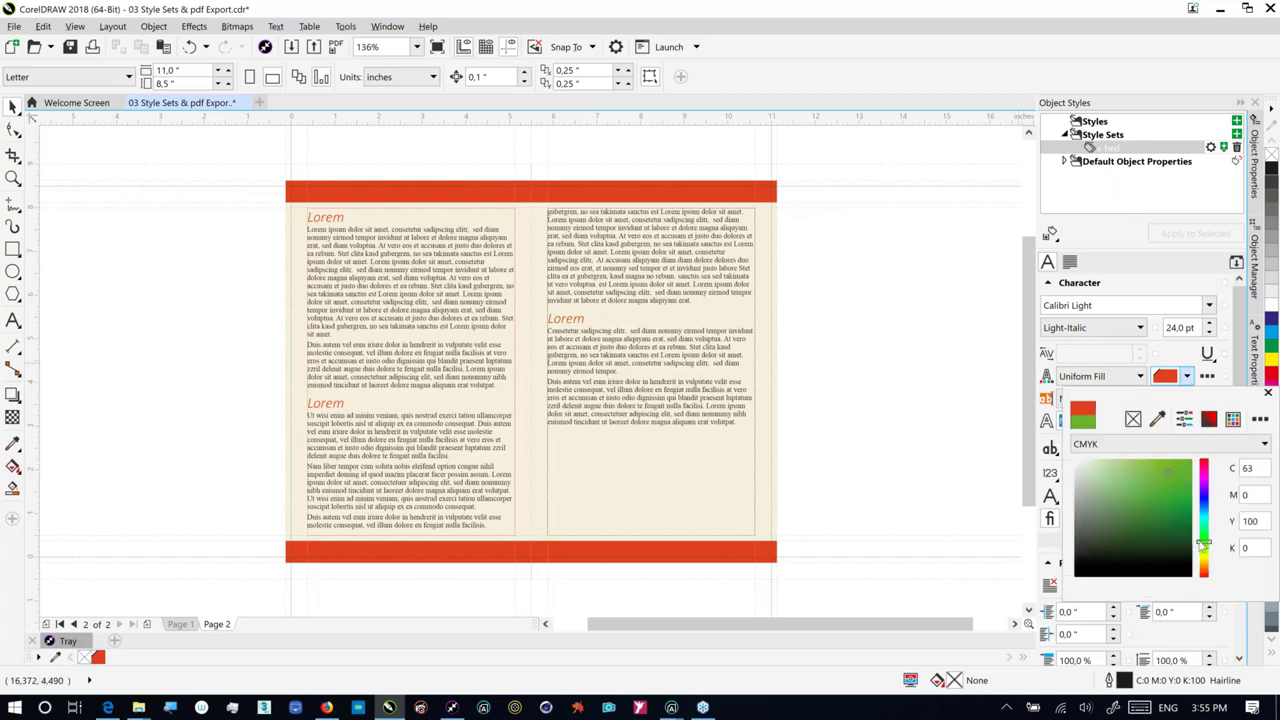
pyautogui.moveTo(1203, 543); pyautogui.dragTo(1203, 541)
pyautogui.click(1190, 511)
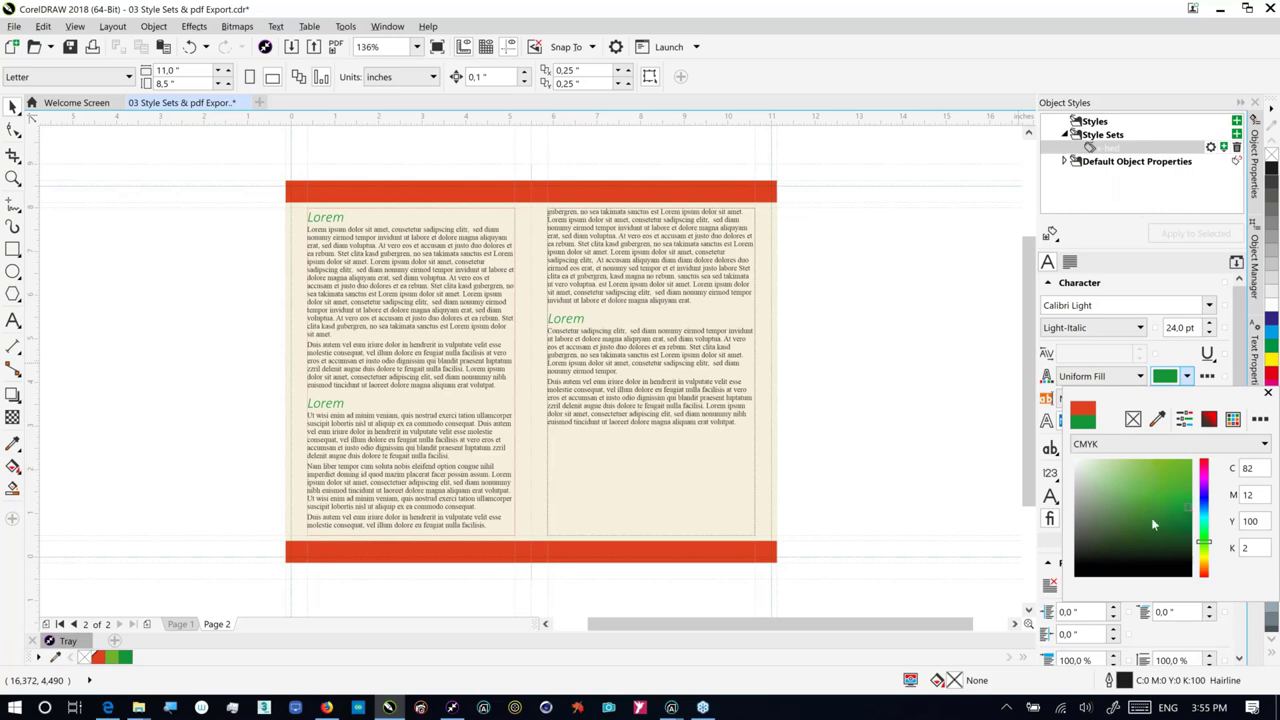
pyautogui.click(180, 626)
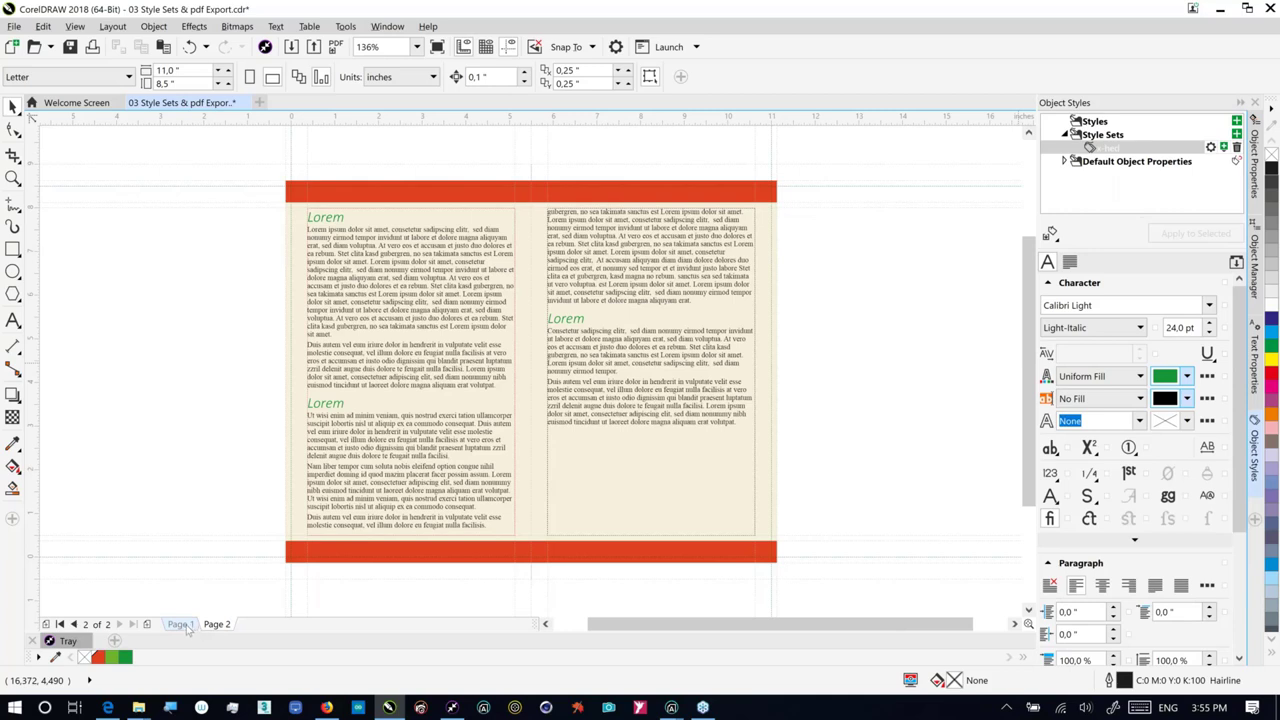
pyautogui.click(180, 625)
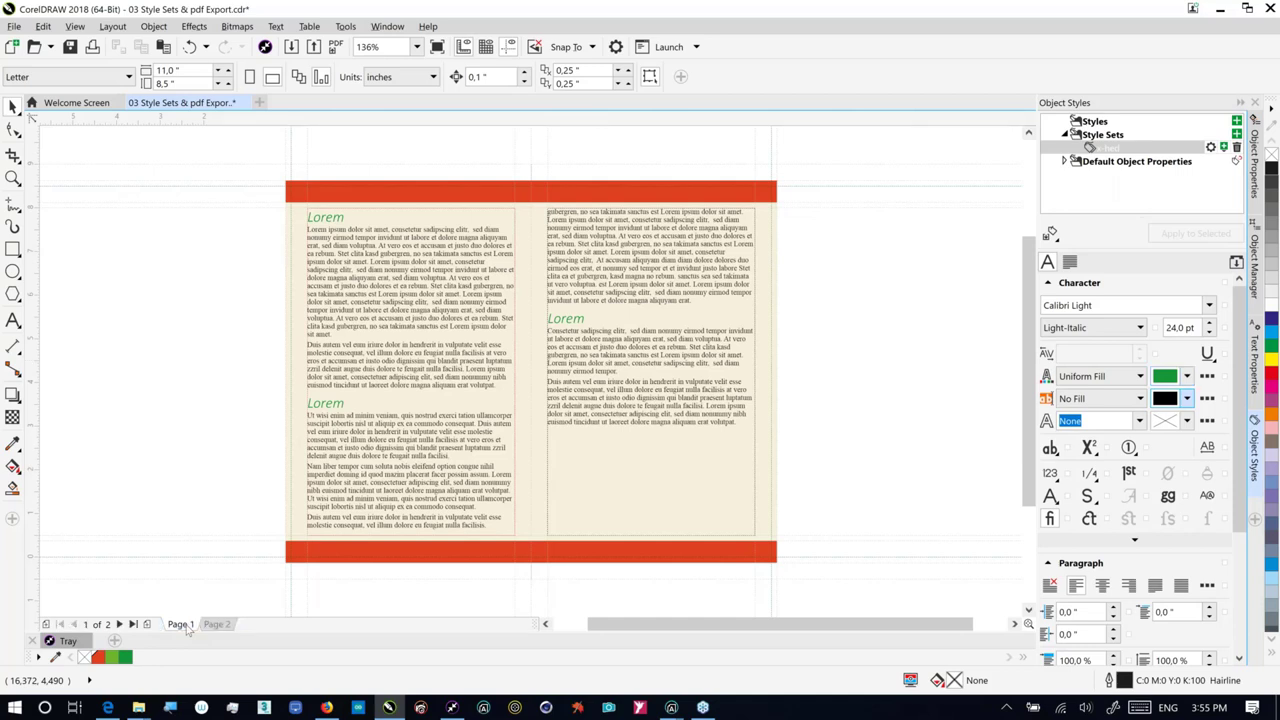
pyautogui.click(217, 624)
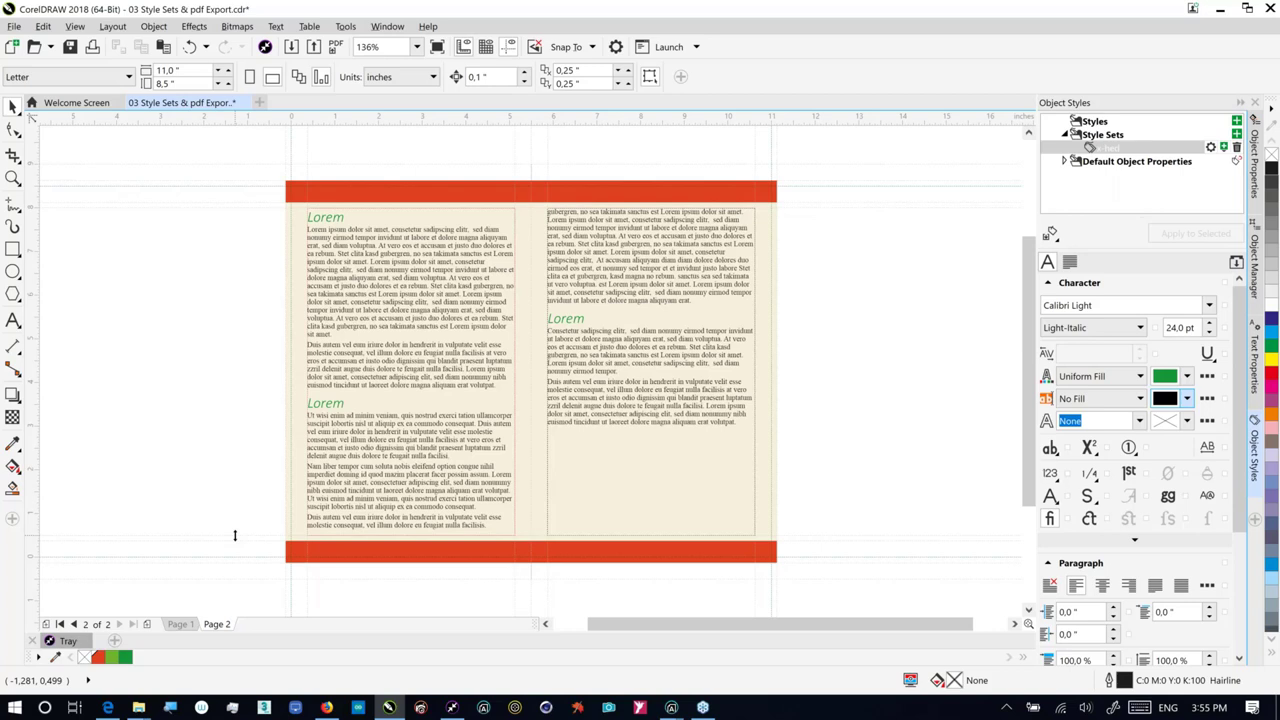
pyautogui.click(14, 26)
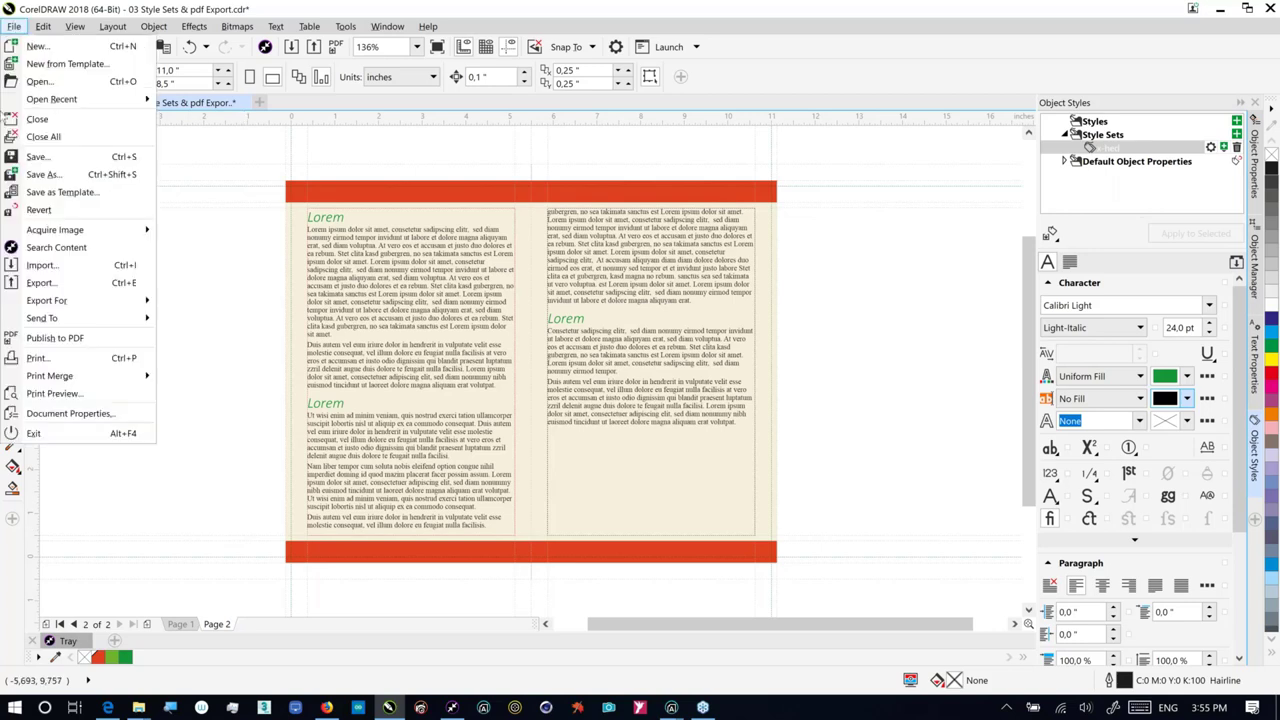
pyautogui.click(65, 343)
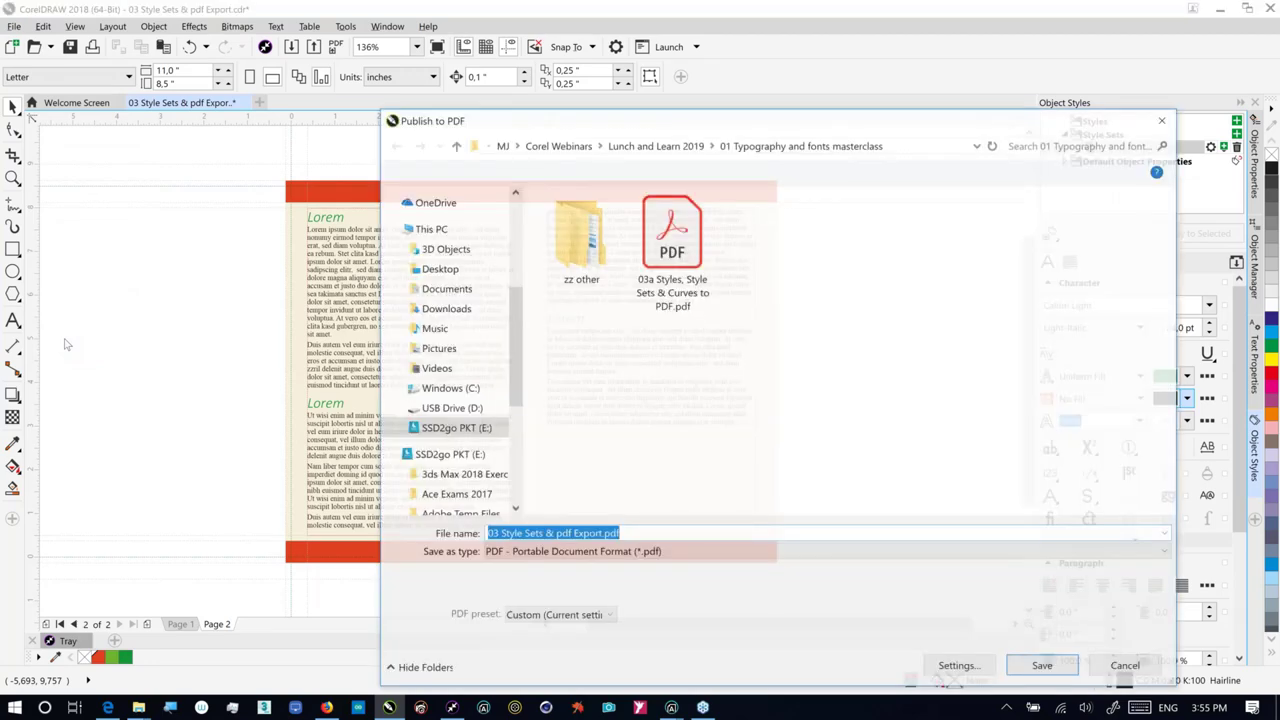
pyautogui.click(958, 665)
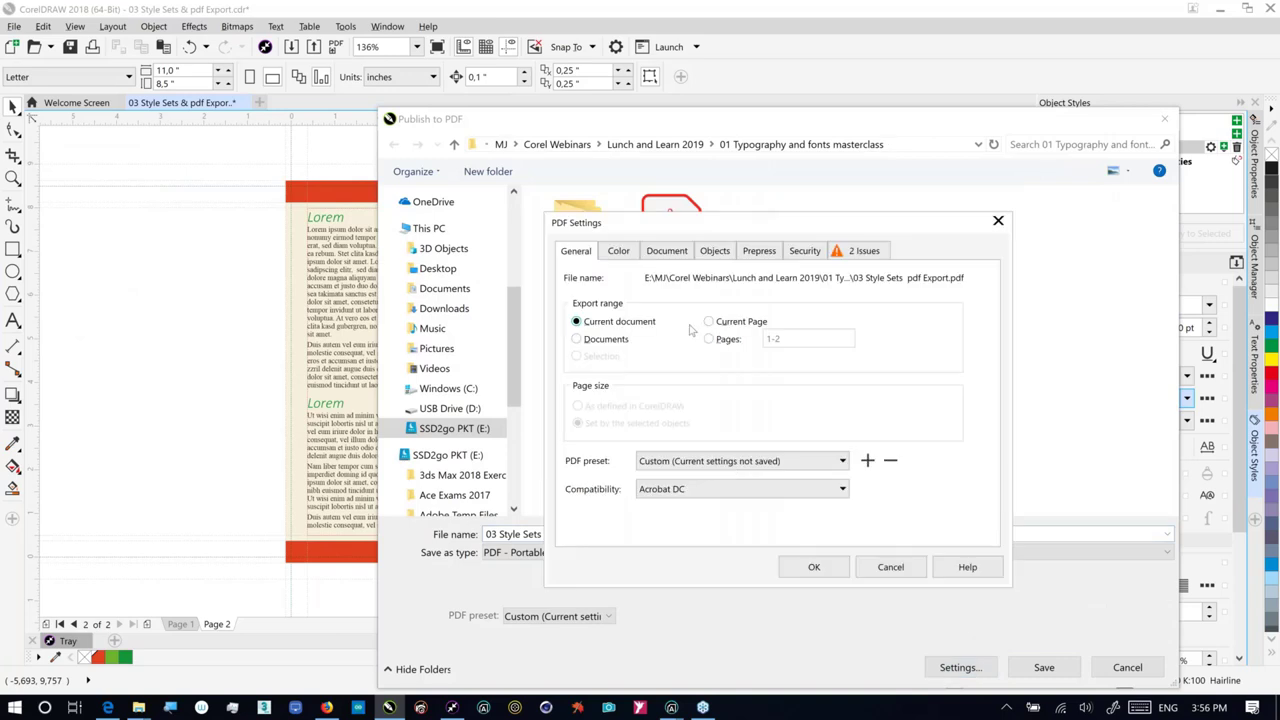
pyautogui.click(713, 252)
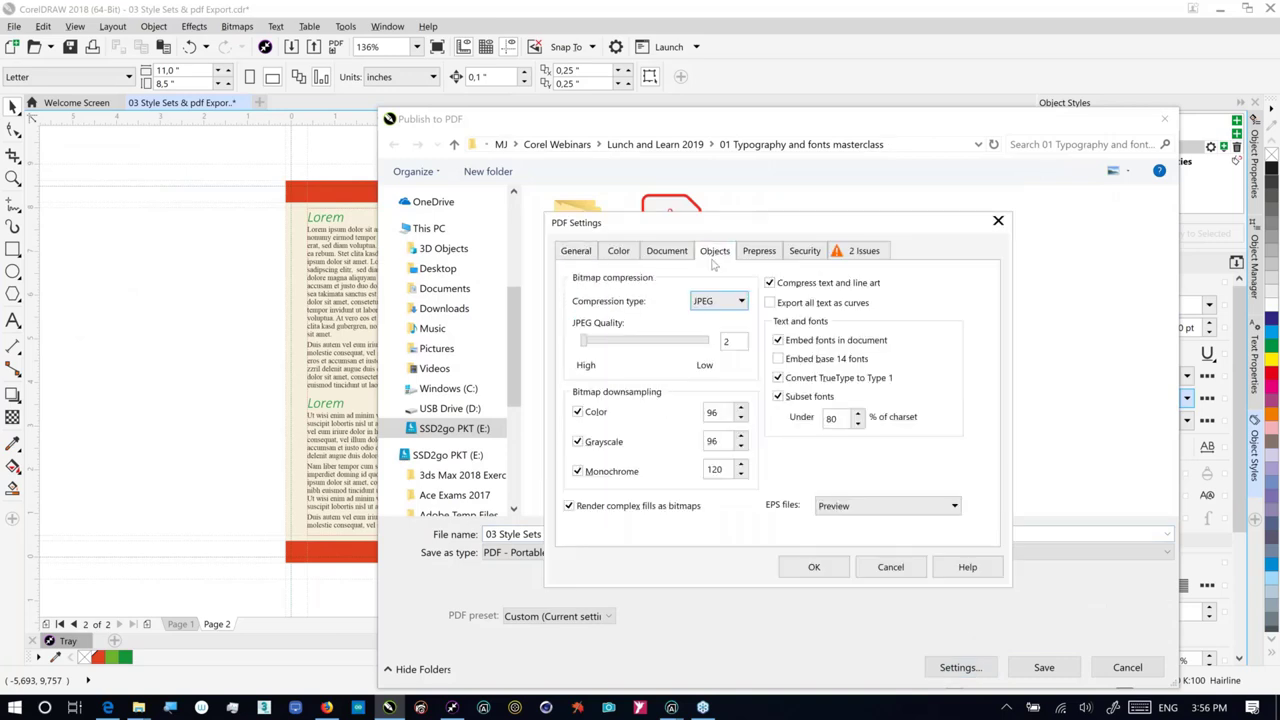
pyautogui.click(776, 307)
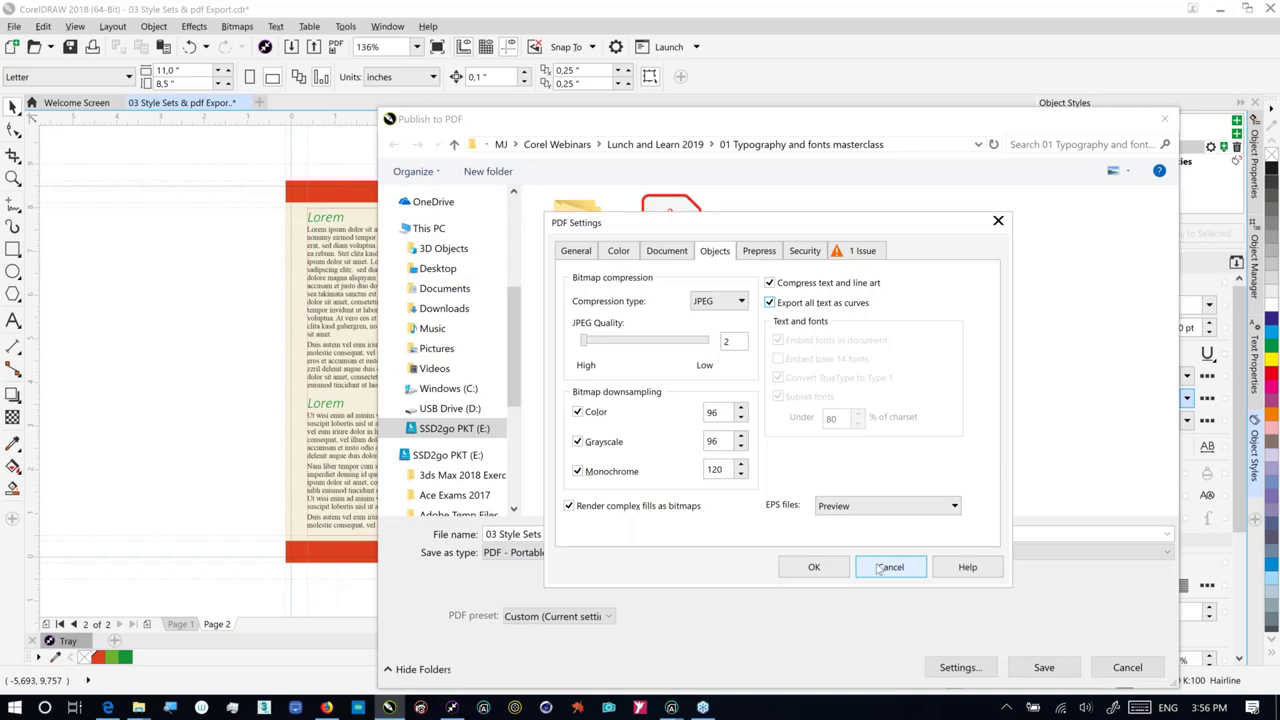
pyautogui.click(878, 568)
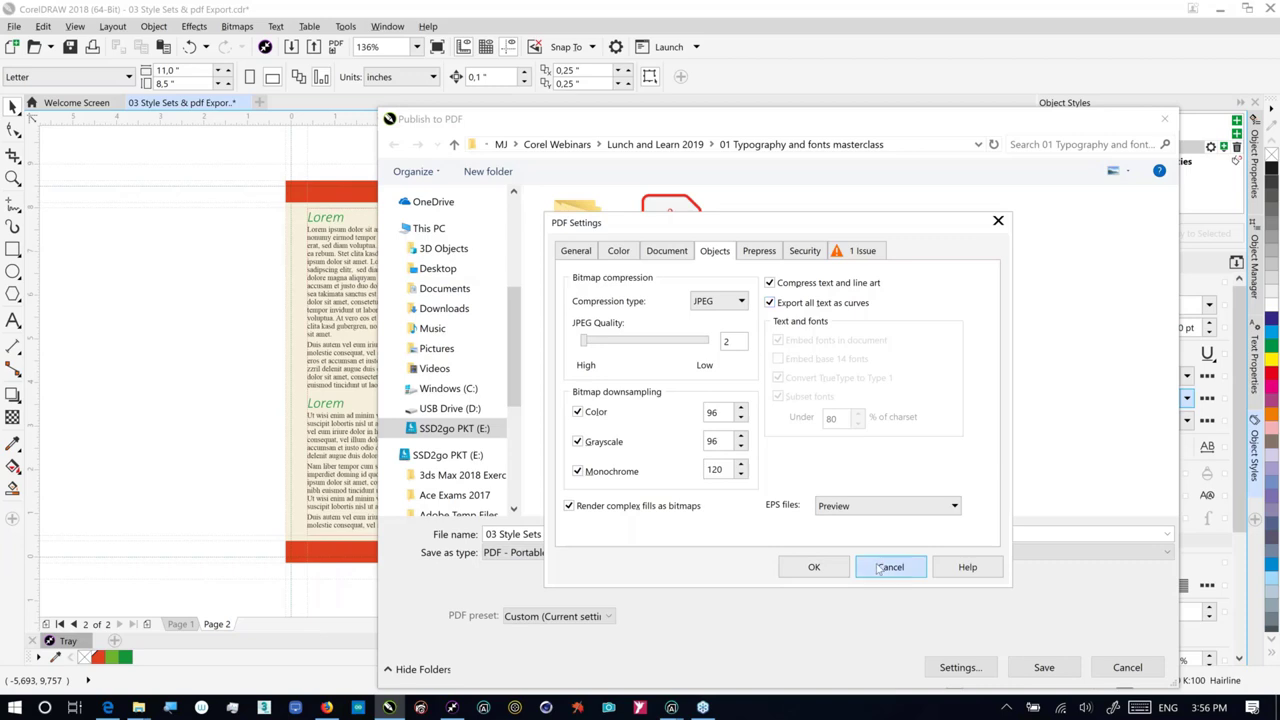
pyautogui.click(1122, 670)
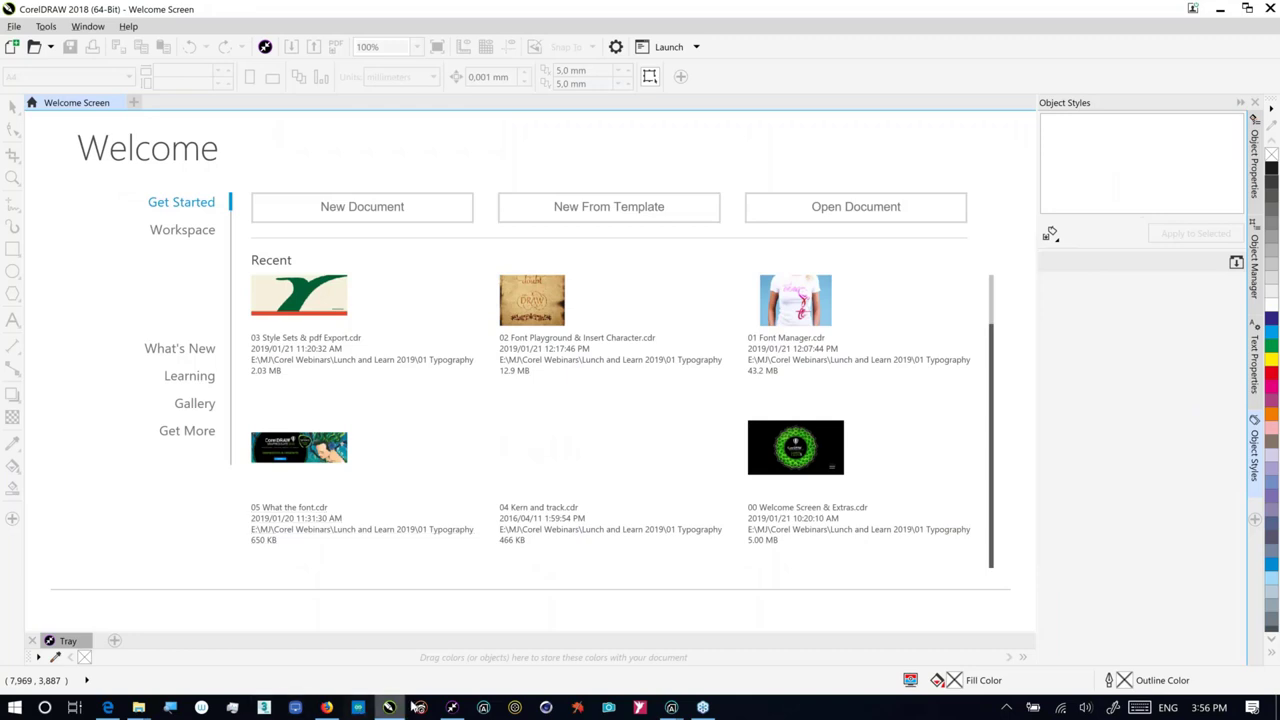
# Step: Launch Corel Font Manager from the taskbar over the Welcome Screen
pyautogui.click(482, 708)
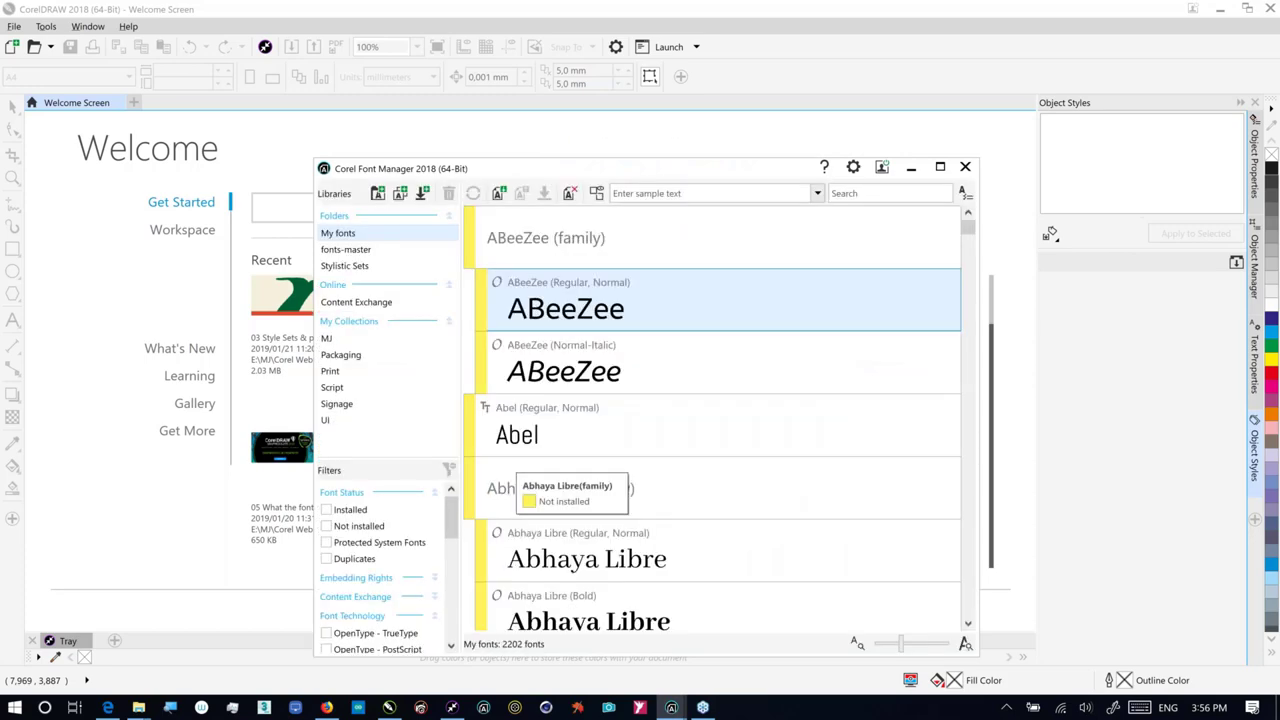
# Step: Show the online Content Exchange font library with its 1030 fonts
pyautogui.click(381, 312)
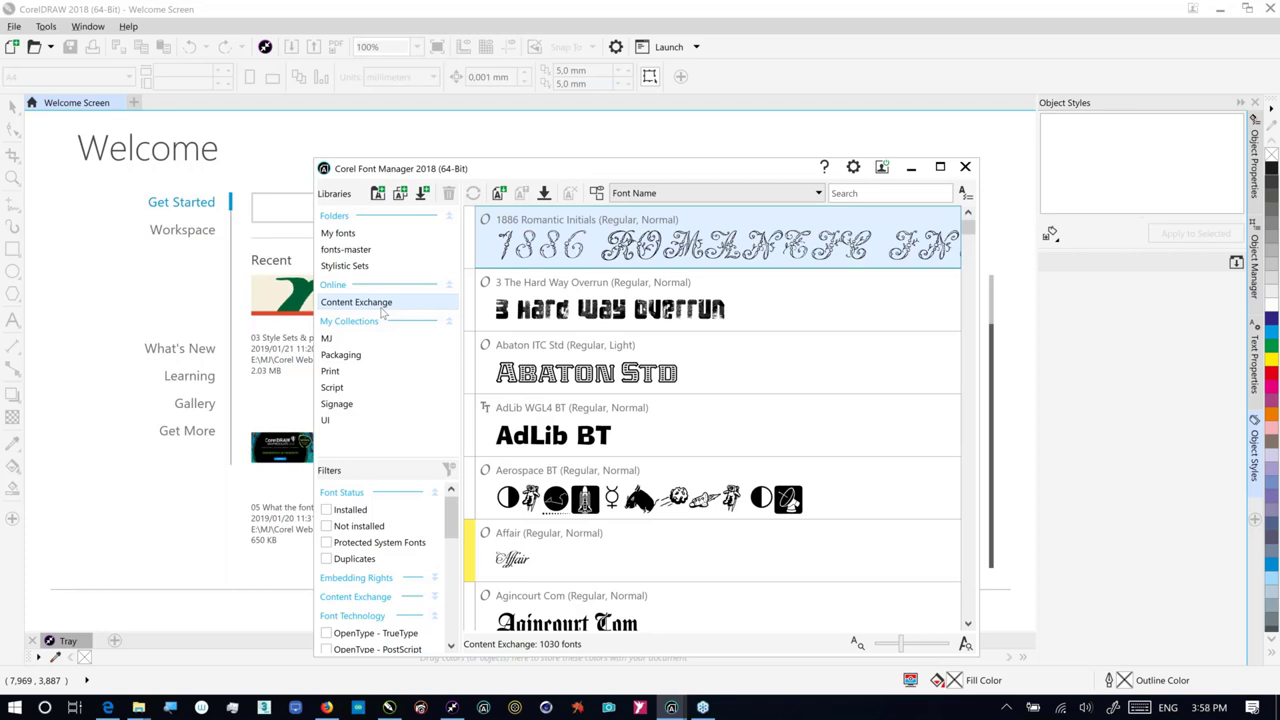
# Step: Return to CorelDRAW's Welcome Screen and open 04 Kern and track.cdr from the Recent list
pyautogui.click(300, 340)
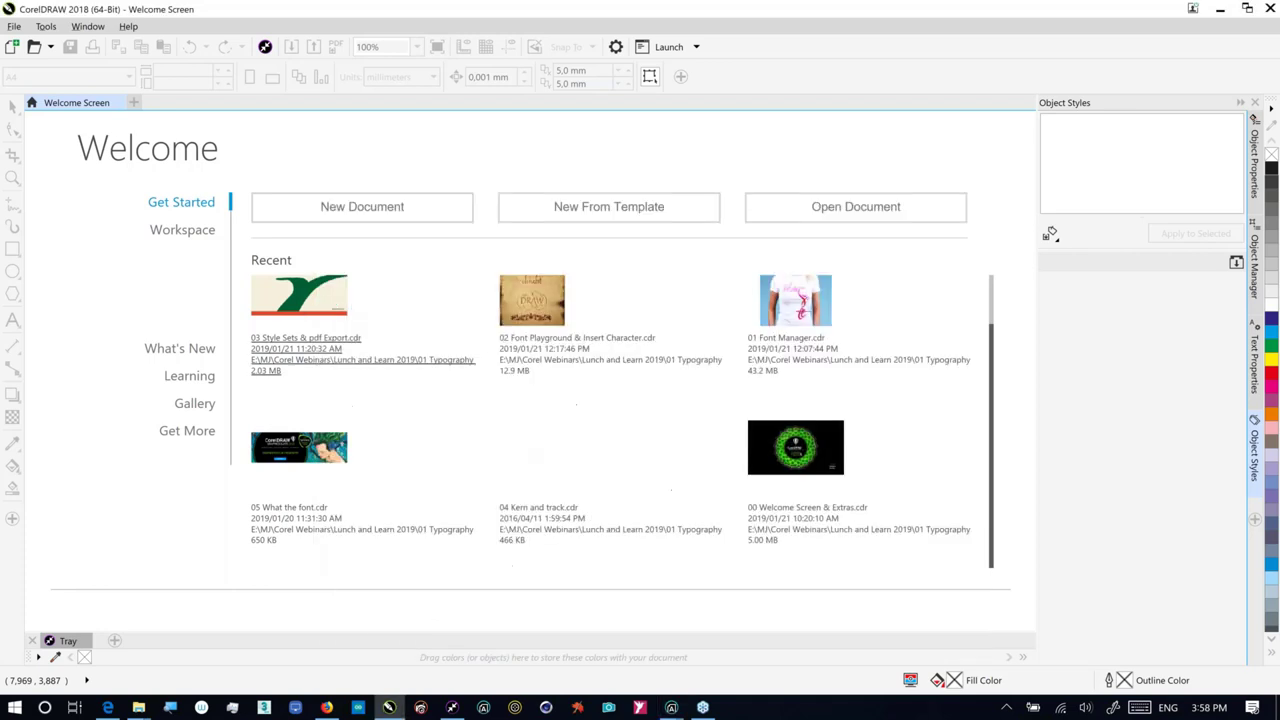
pyautogui.hotkey('alt', 'Tab')
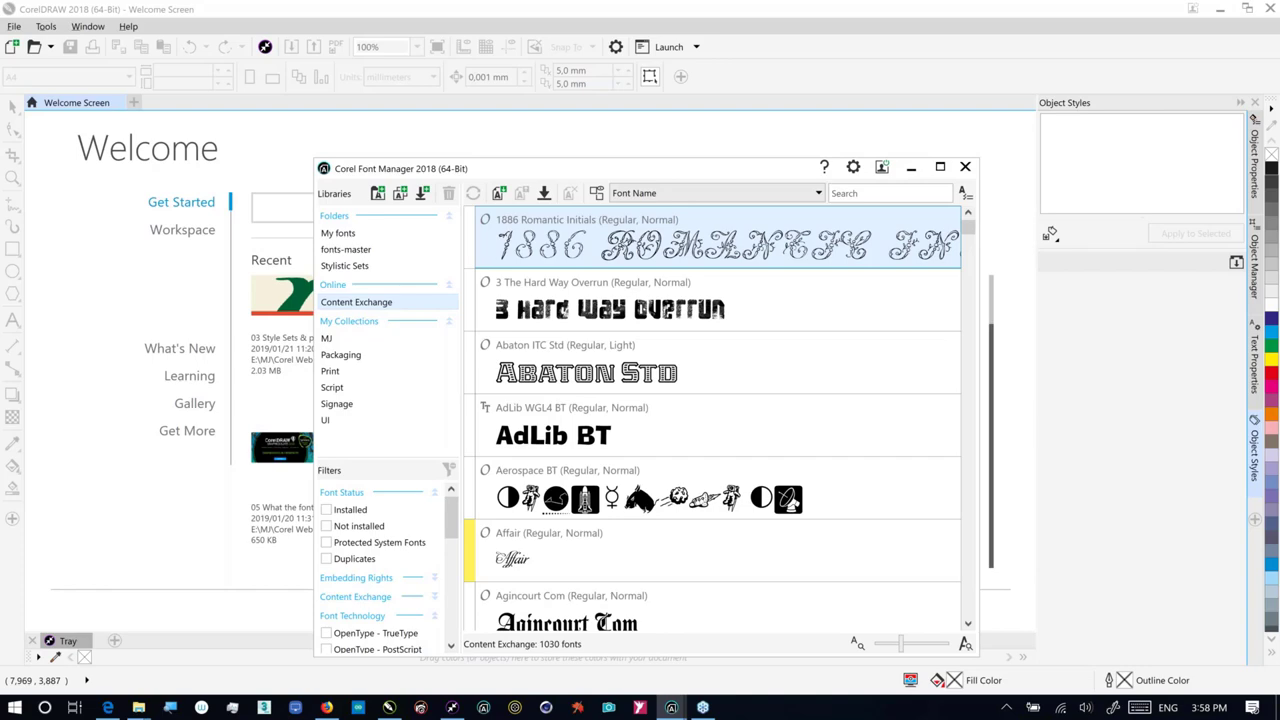
pyautogui.hotkey('alt', 'Tab')
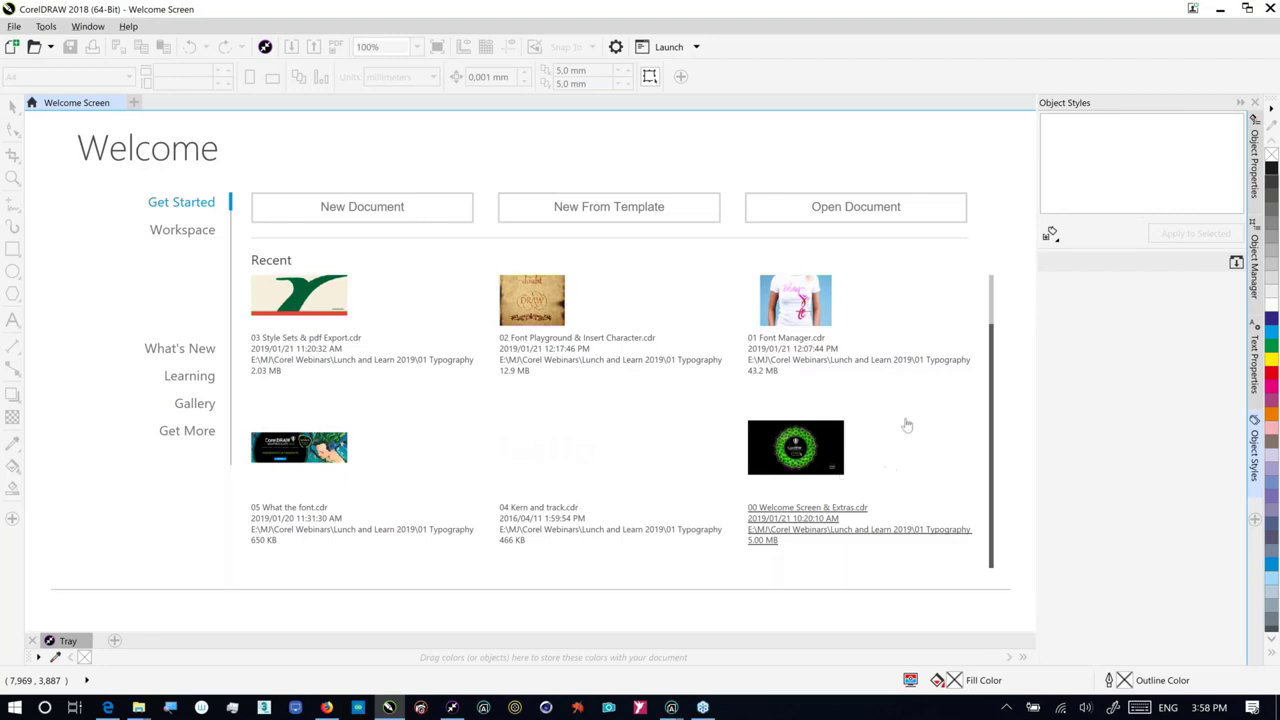
pyautogui.scroll(1, 992, 308)
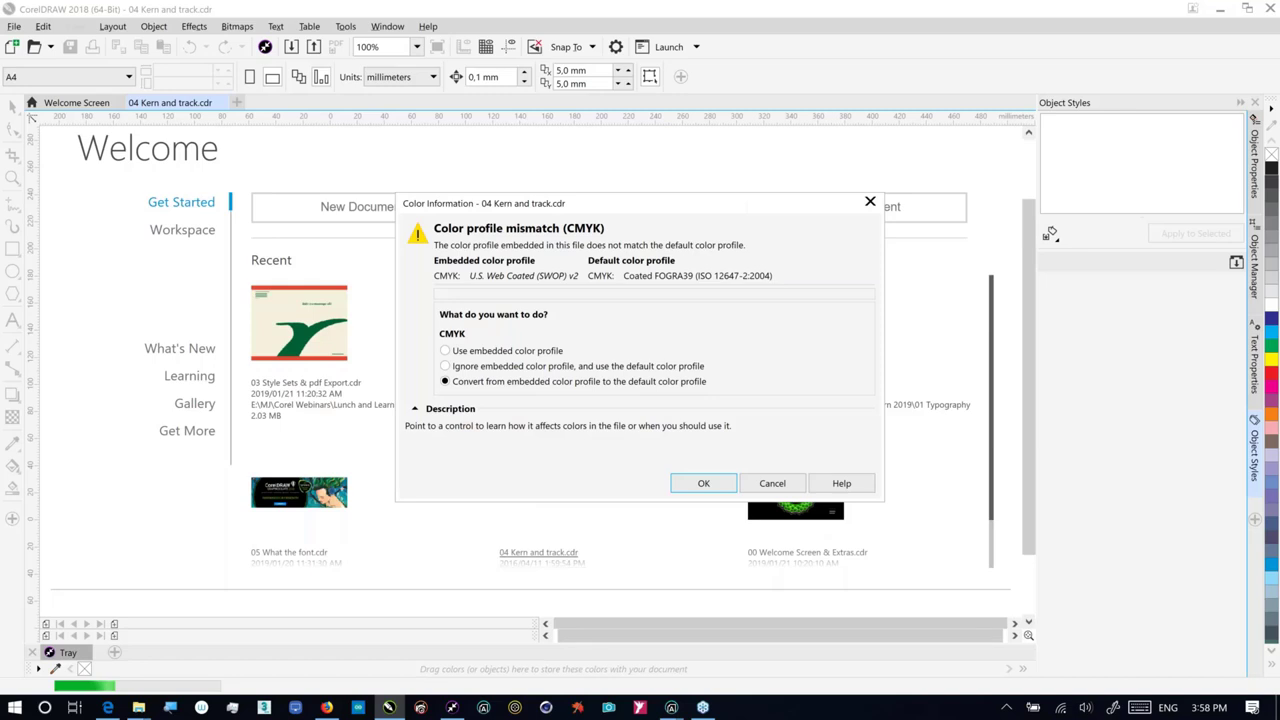
# Step: Accept the CMYK profile conversion and give the Hello text a drop shadow
pyautogui.press('Return')
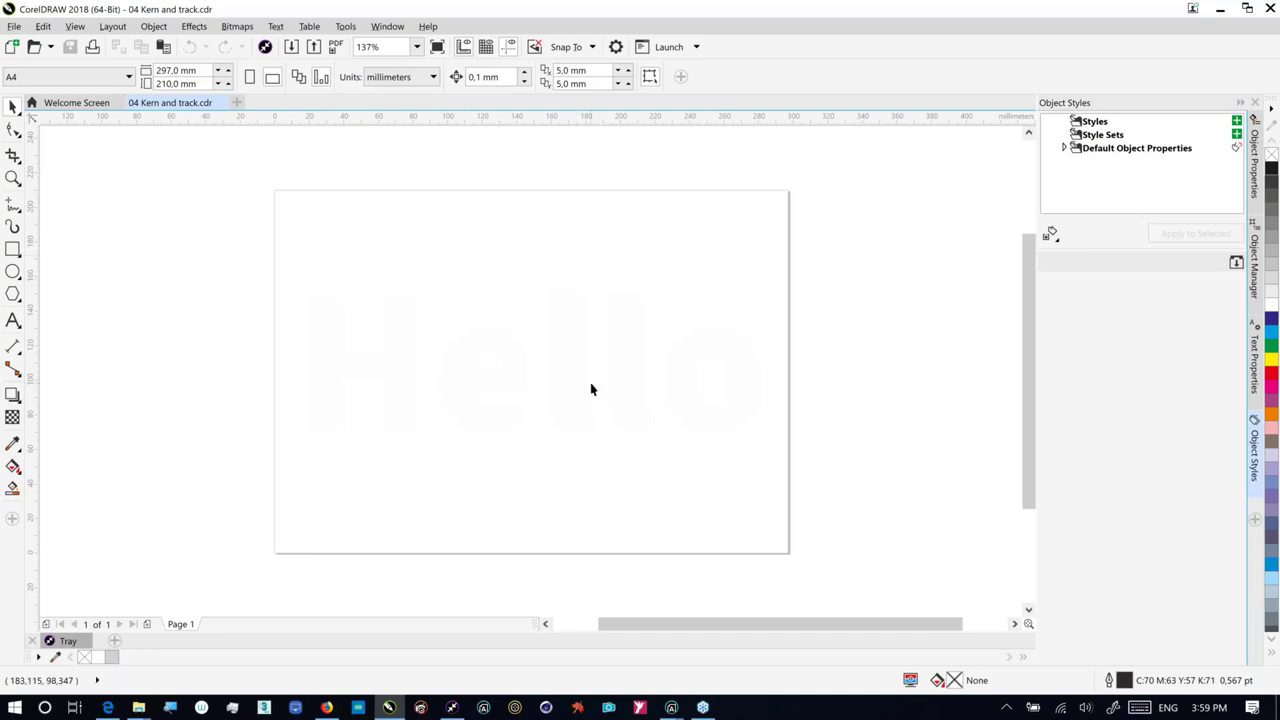
pyautogui.moveTo(205, 202); pyautogui.dragTo(818, 558)
pyautogui.click(12, 395)
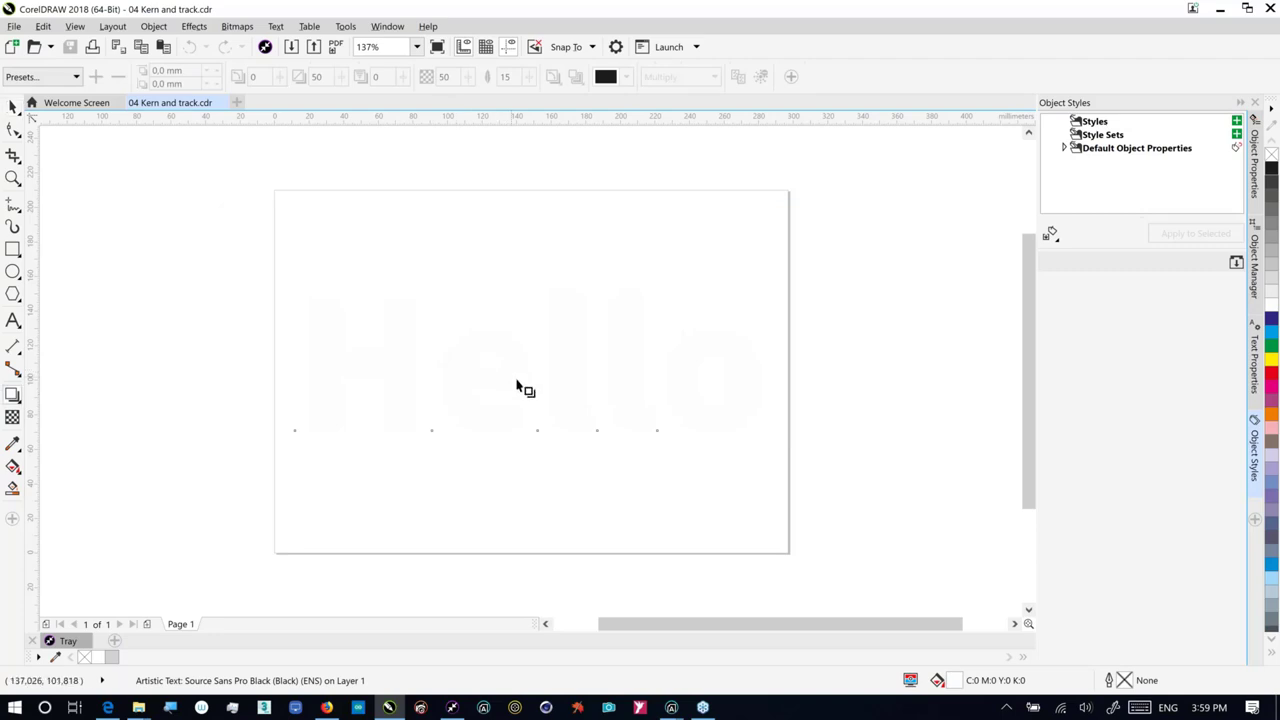
pyautogui.moveTo(536, 362); pyautogui.dragTo(568, 420)
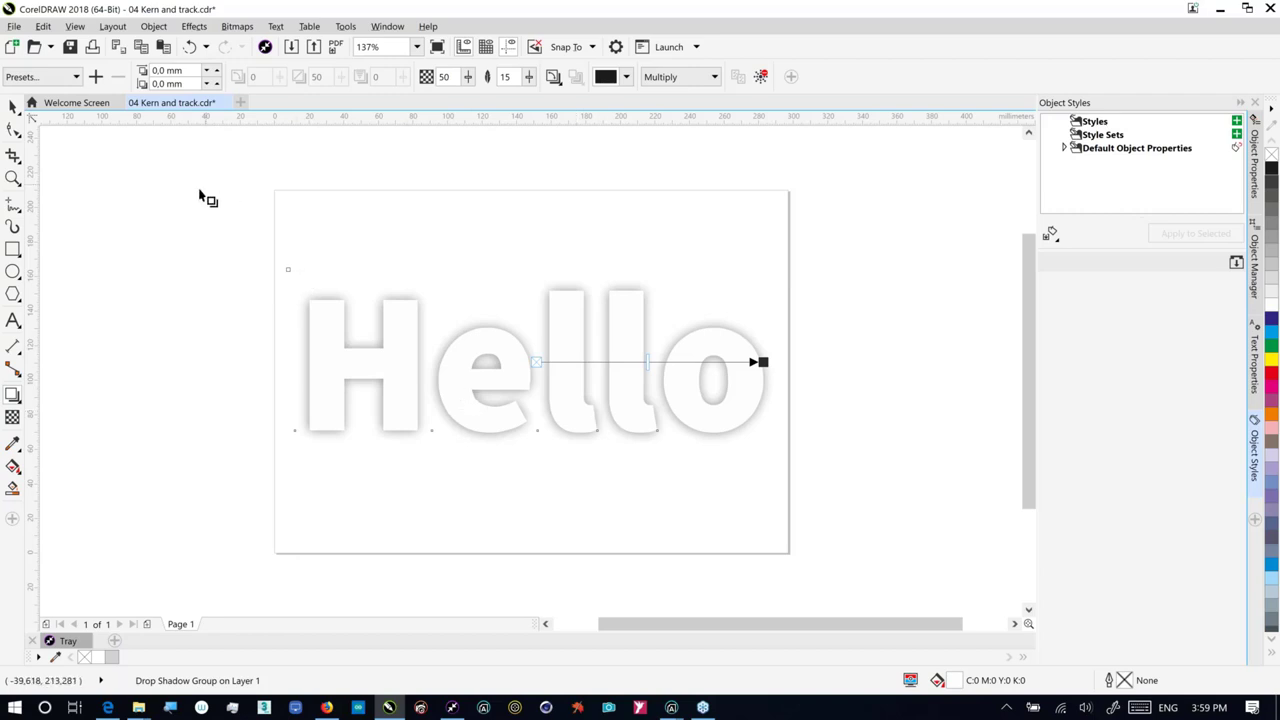
pyautogui.click(14, 27)
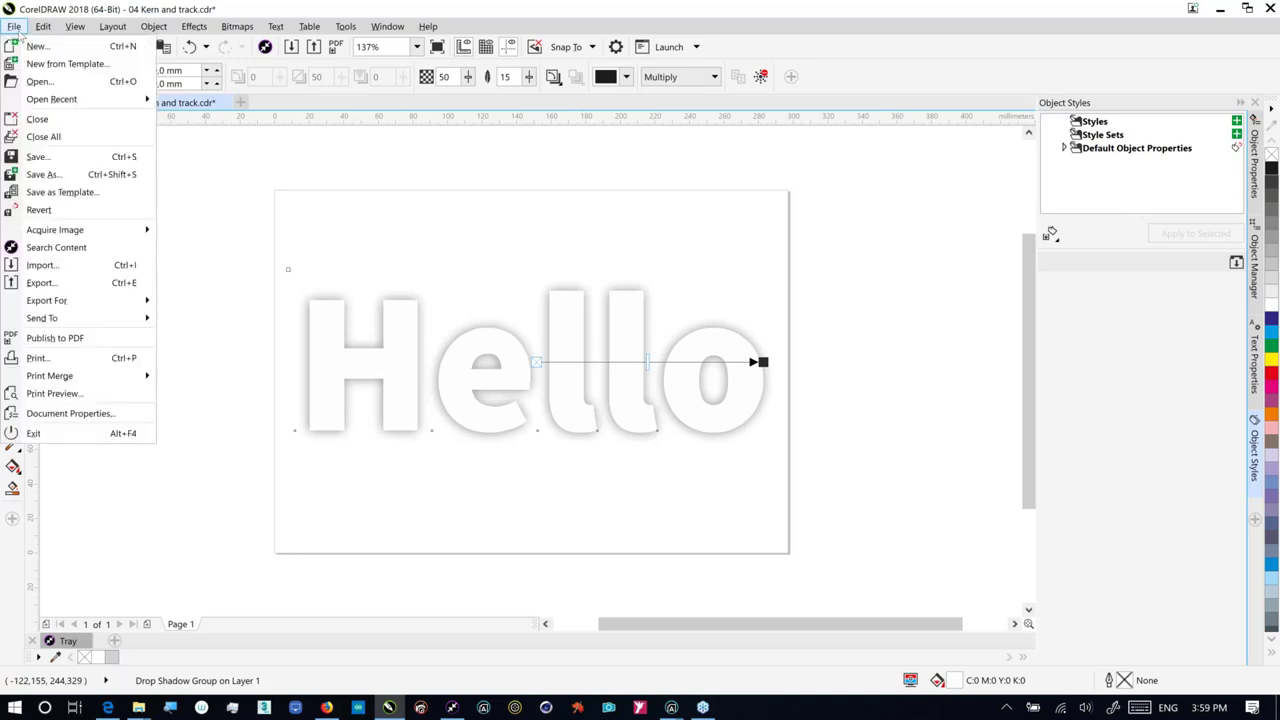
pyautogui.click(55, 338)
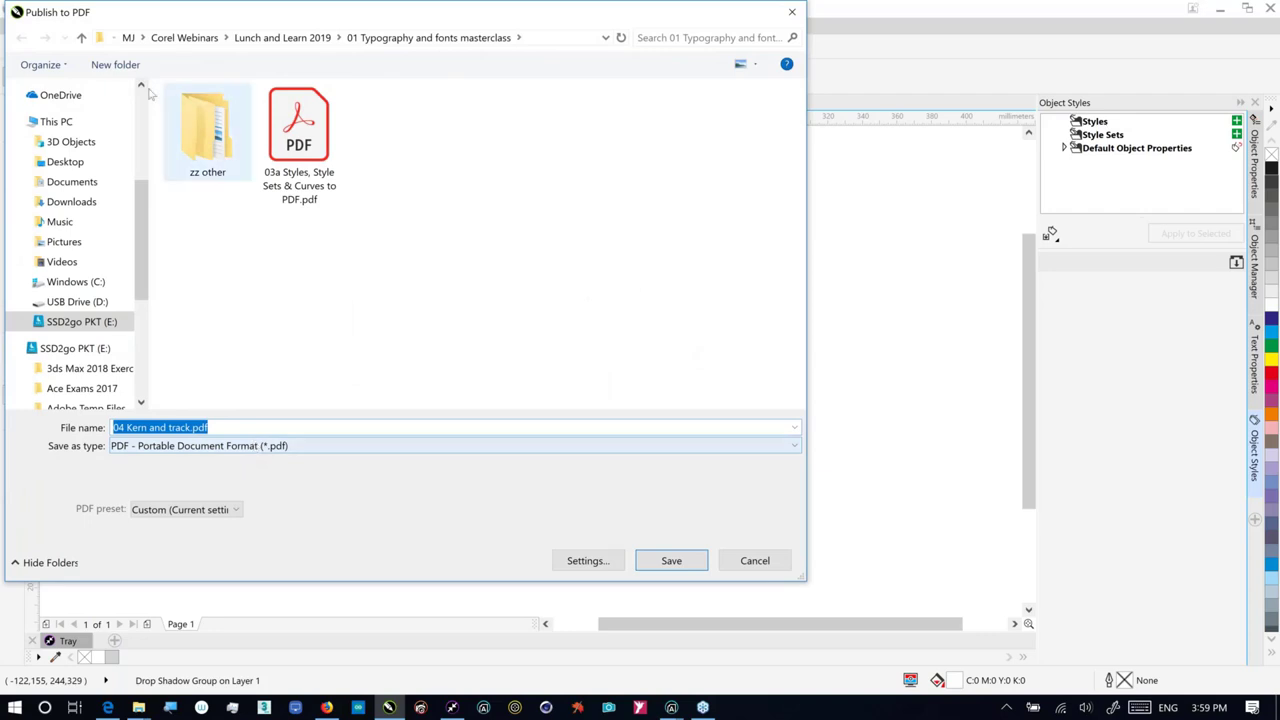
pyautogui.click(82, 38)
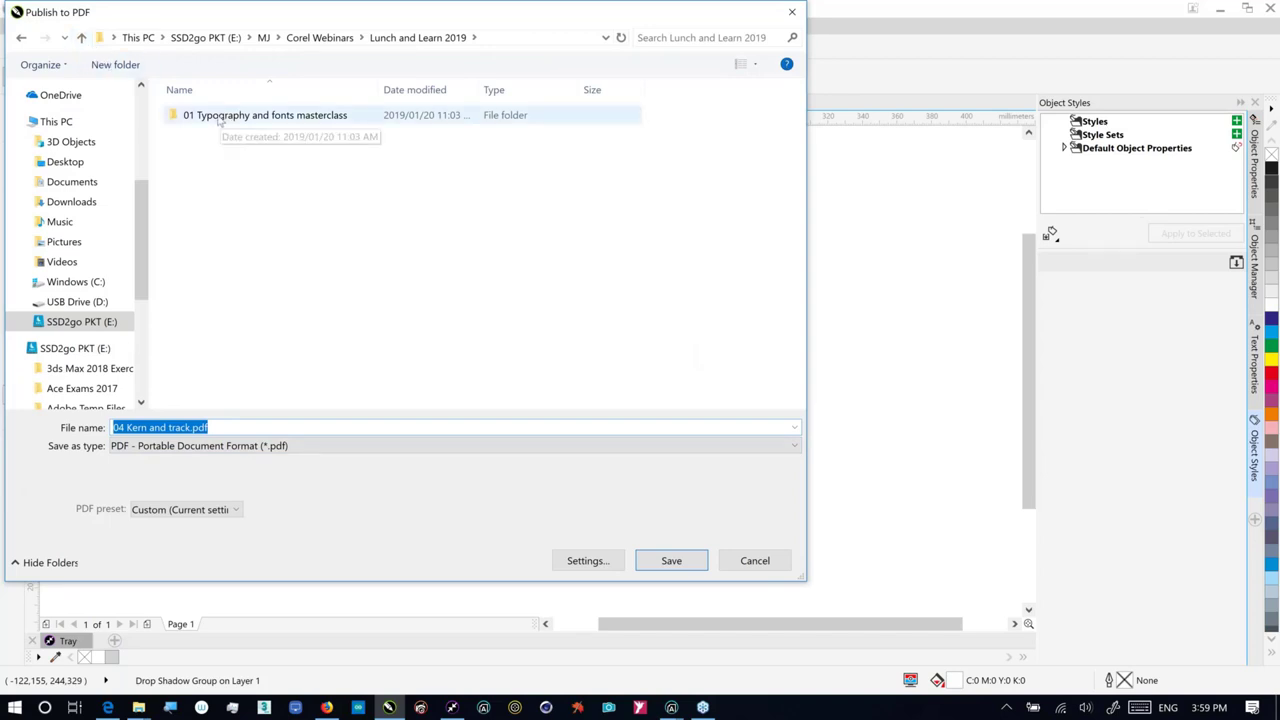
pyautogui.click(558, 564)
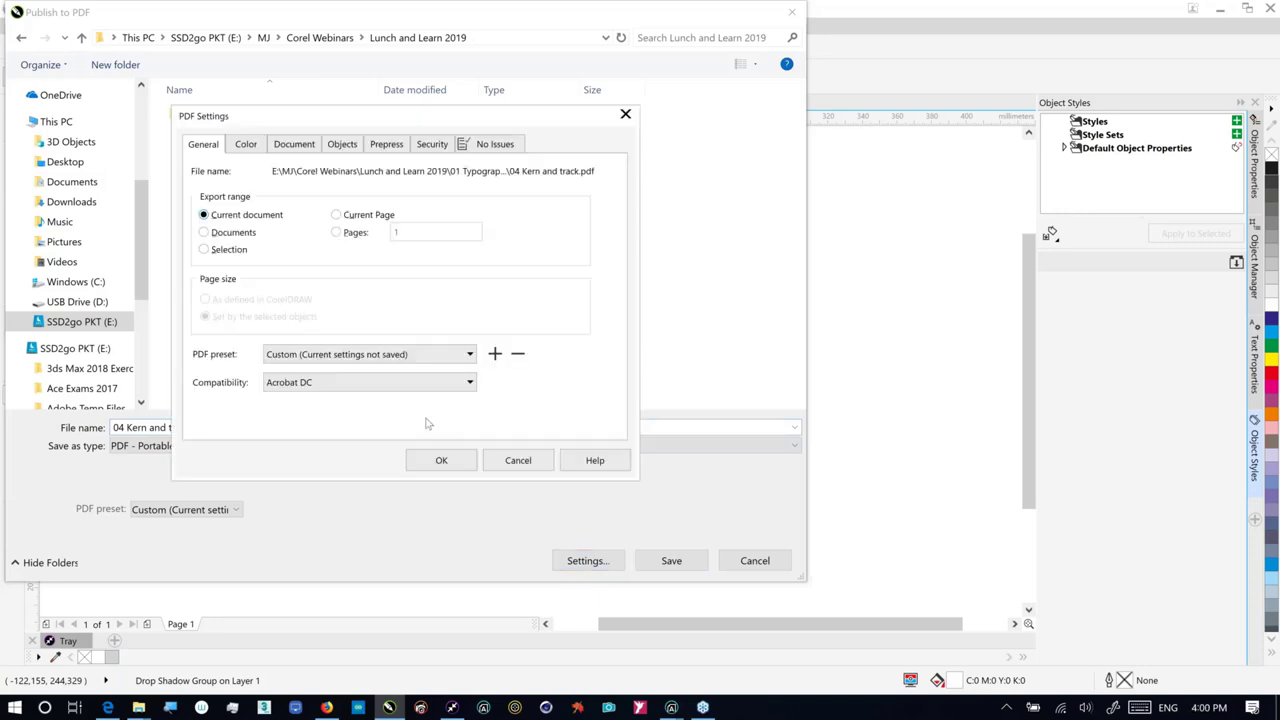
pyautogui.click(379, 149)
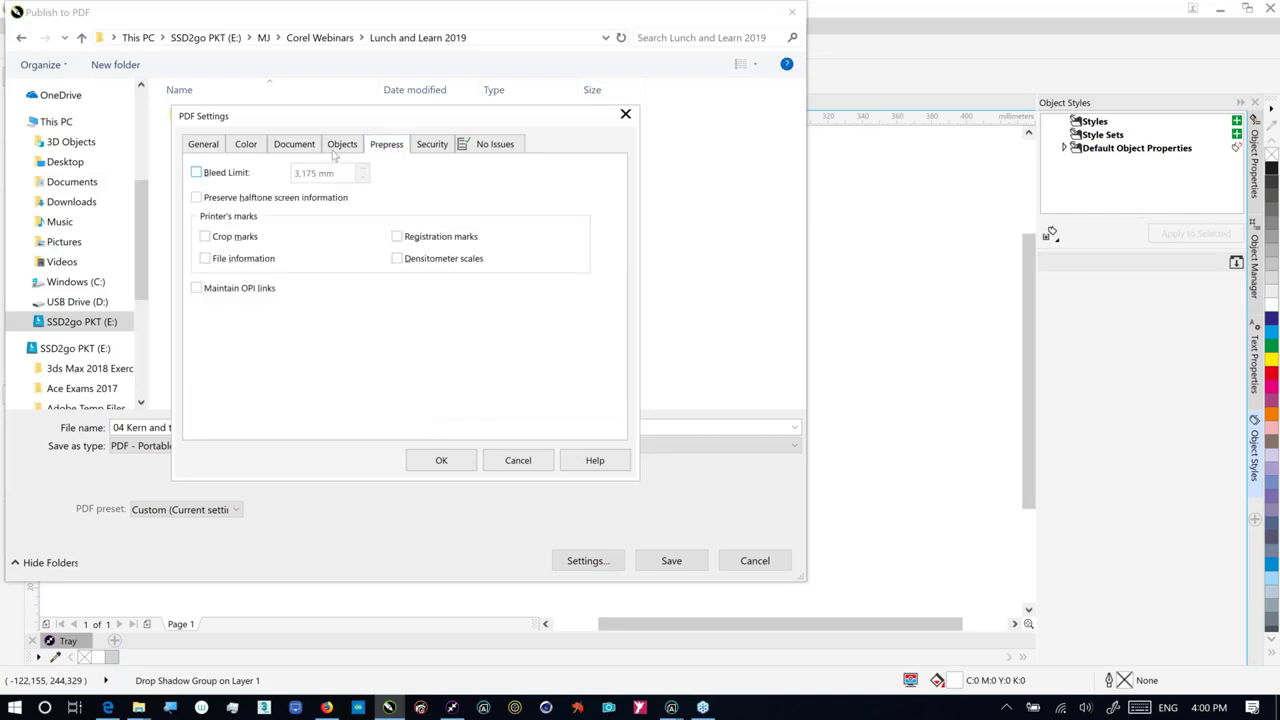
pyautogui.click(337, 150)
pyautogui.click(293, 147)
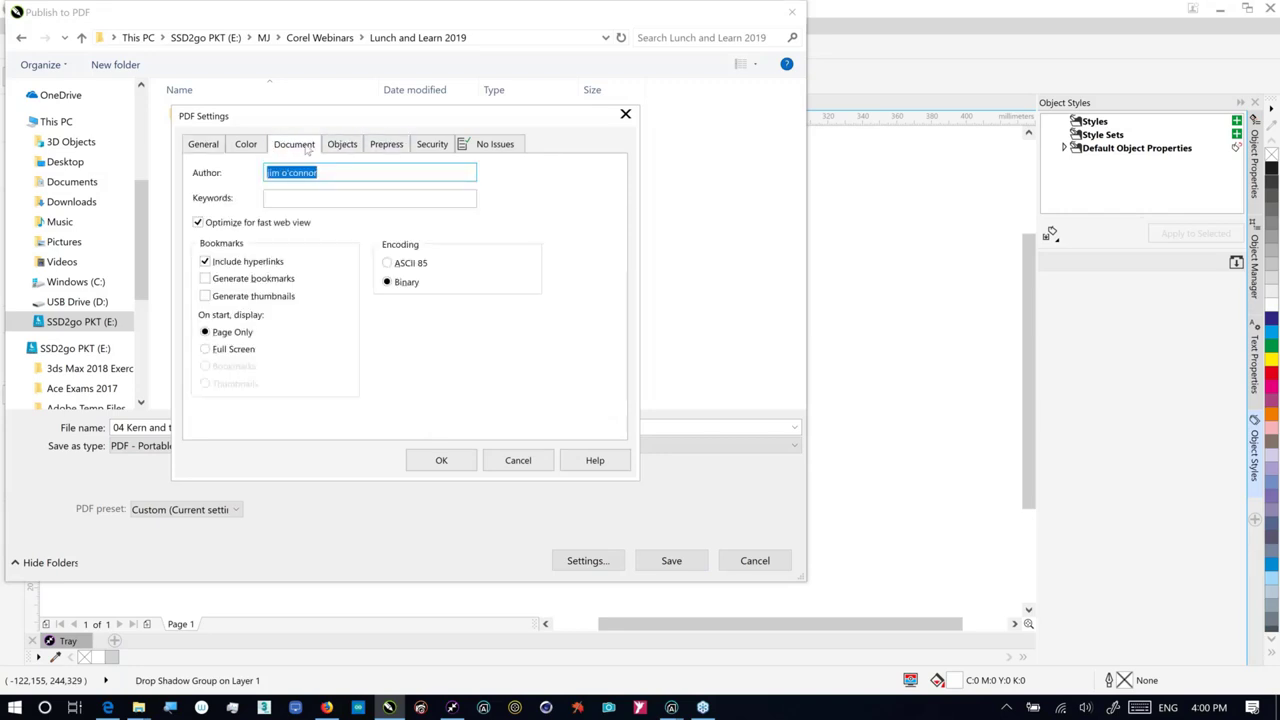
pyautogui.click(246, 149)
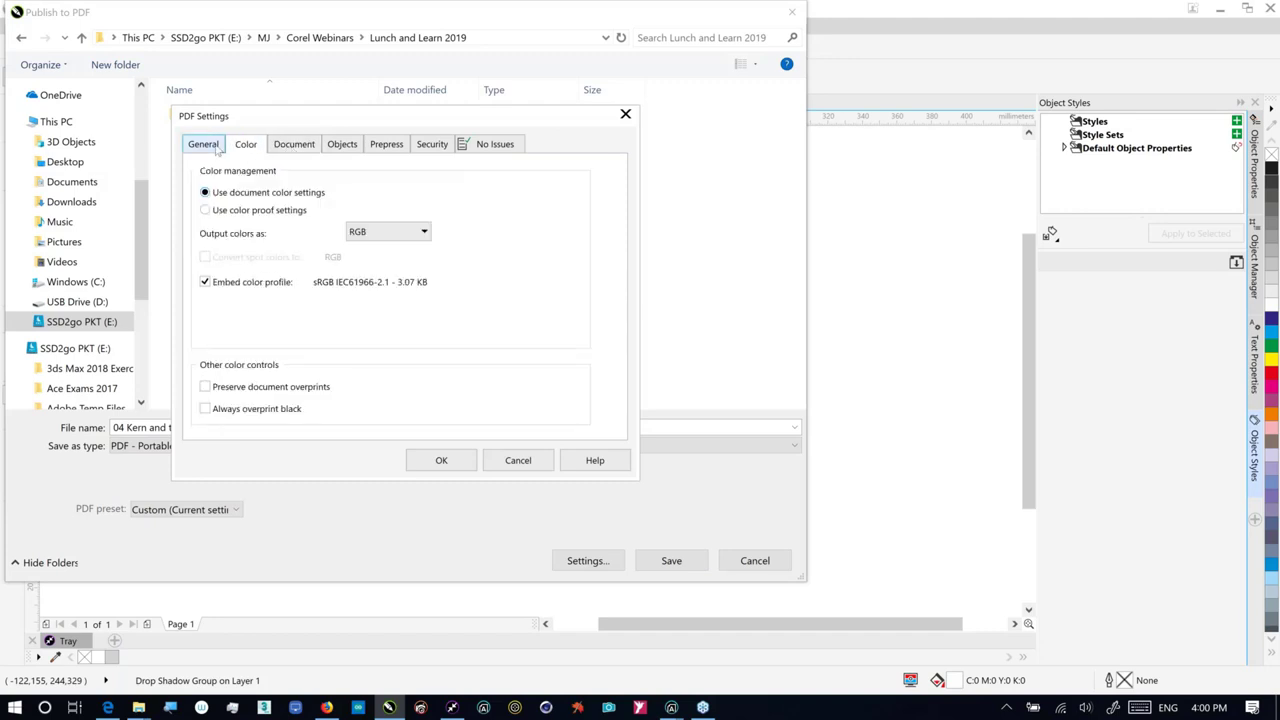
pyautogui.click(203, 145)
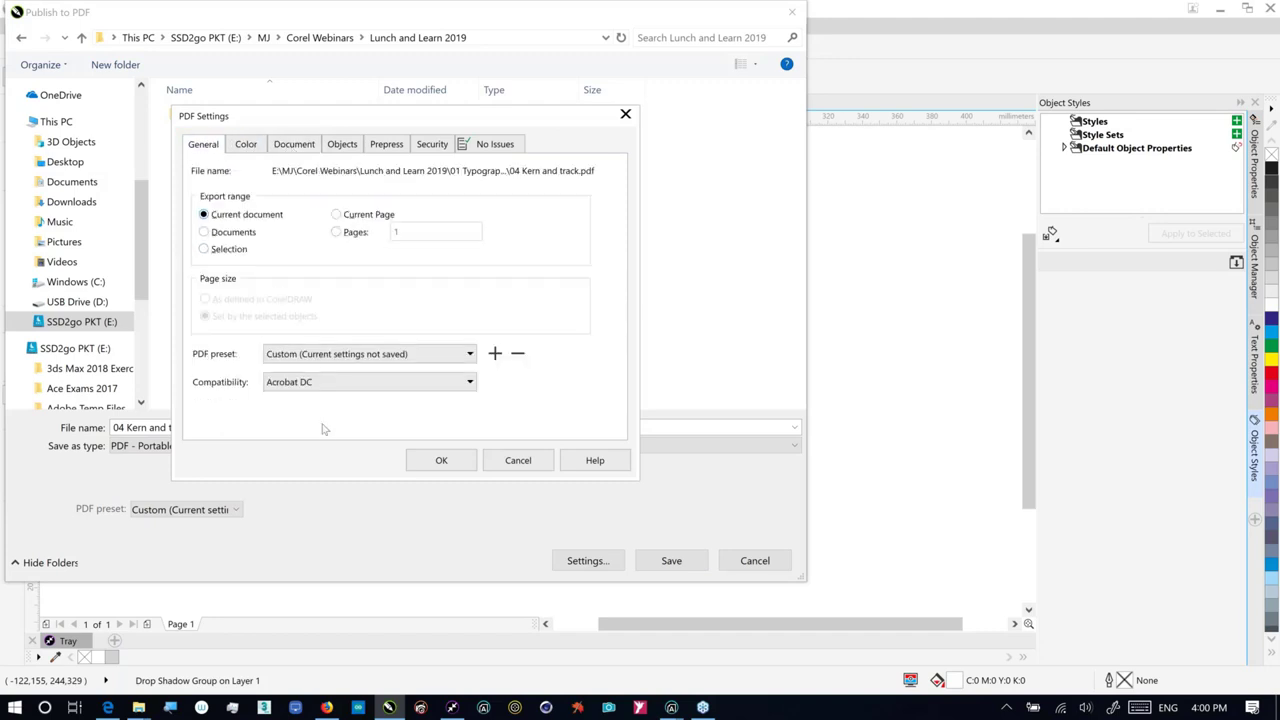
pyautogui.click(524, 466)
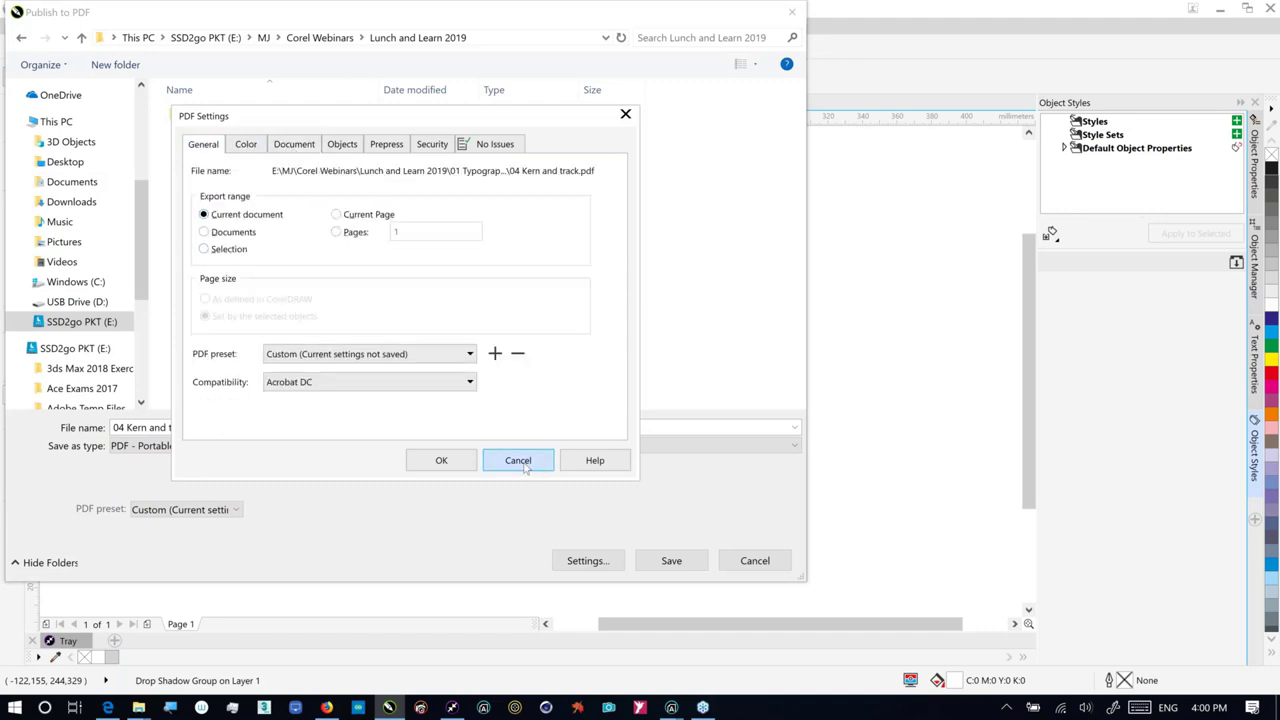
pyautogui.click(752, 561)
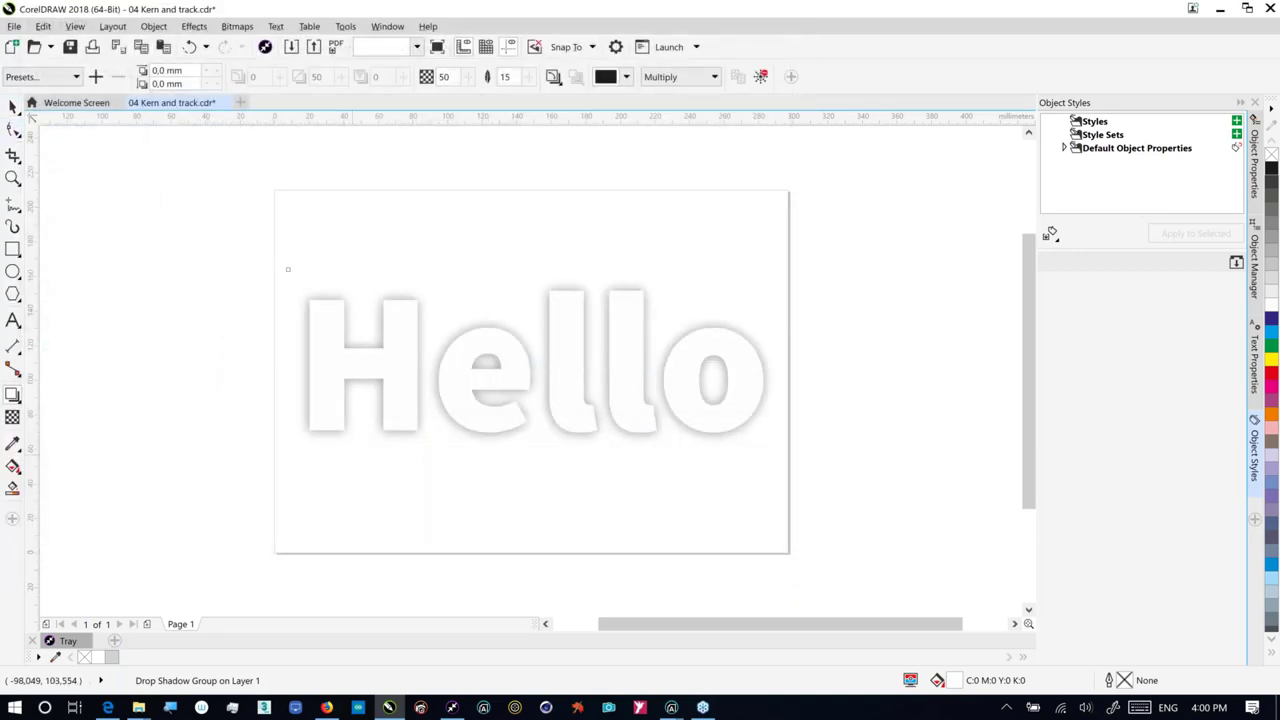
# Step: Draw a paragraph text frame left of the page and fill it with random placeholder text
pyautogui.click(521, 500)
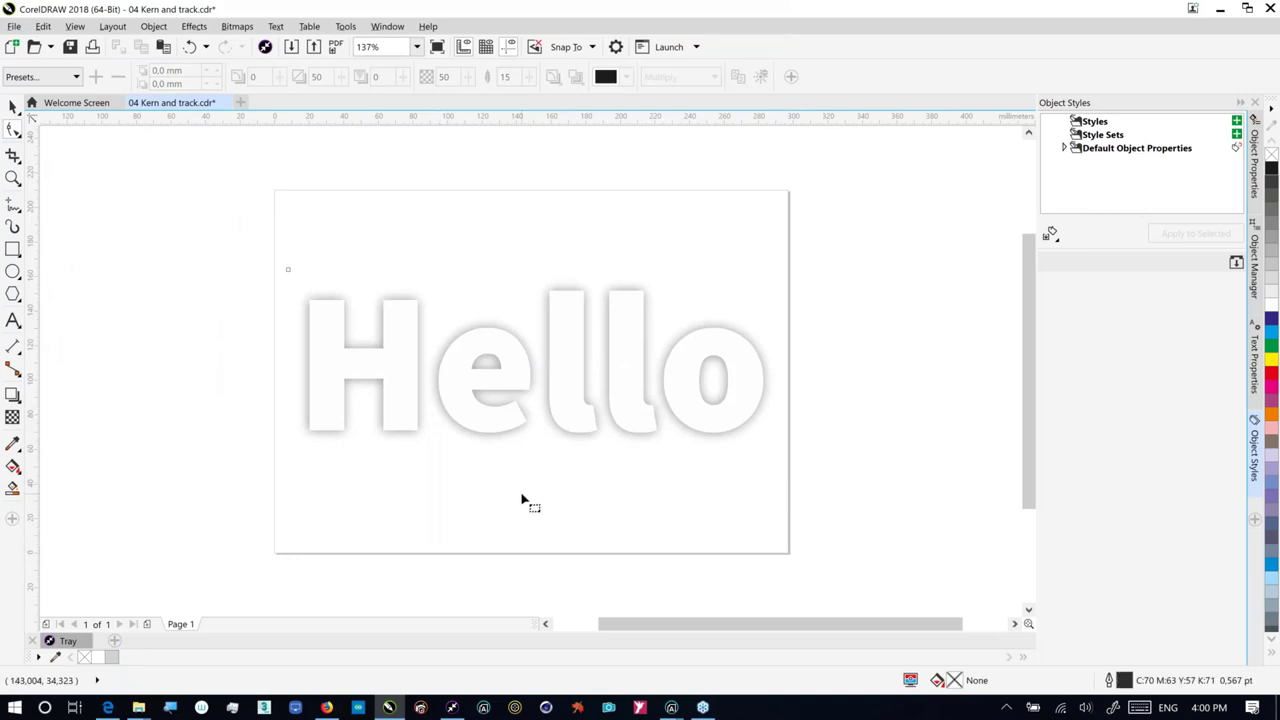
pyautogui.click(304, 437)
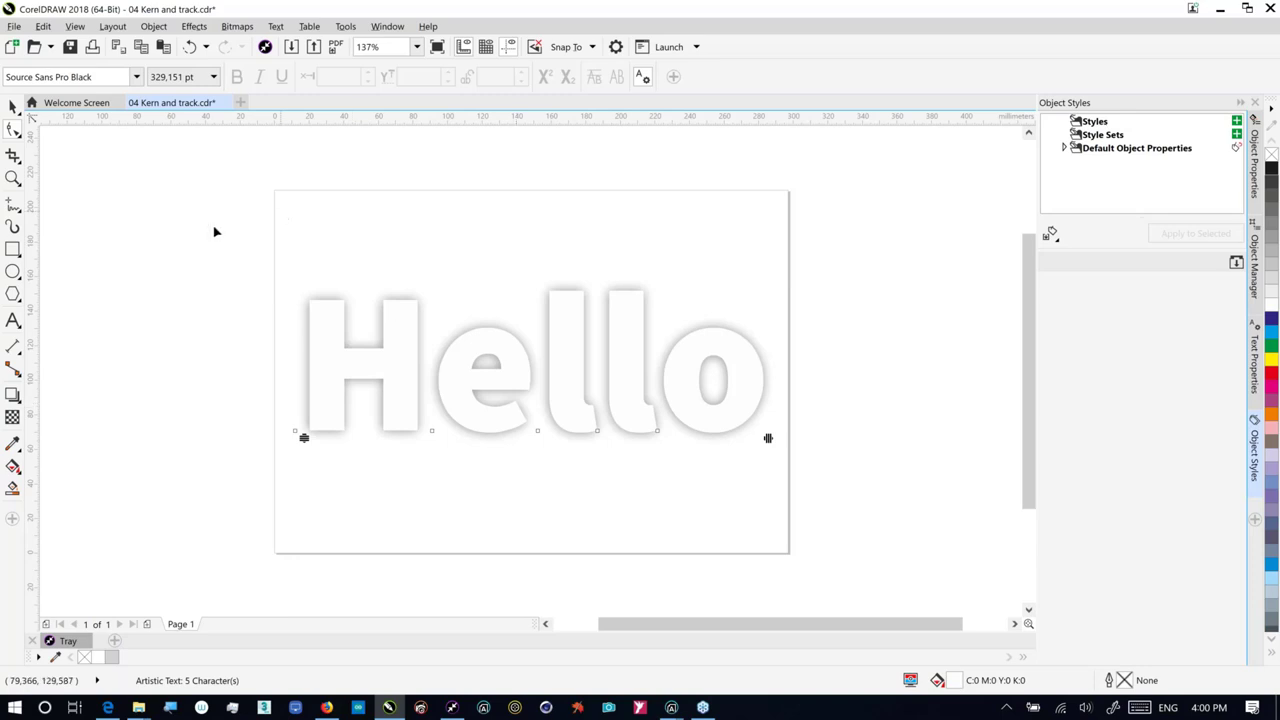
pyautogui.click(13, 320)
pyautogui.moveTo(102, 287); pyautogui.dragTo(275, 506)
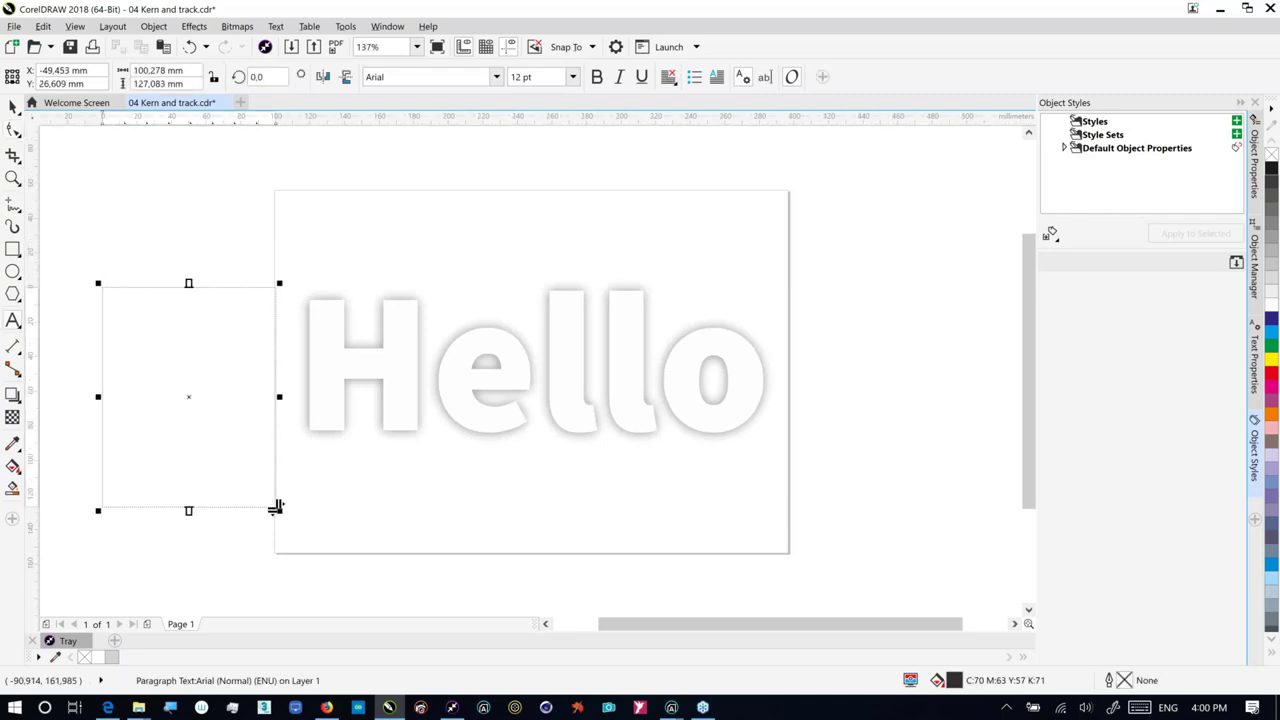
pyautogui.hotkey('alt', 'Tab')
pyautogui.hotkey('alt', 'Tab')
pyautogui.hotkey('alt', 'Tab')
pyautogui.hotkey('alt', 'Tab')
pyautogui.hotkey('alt', 'shift', 'Tab')
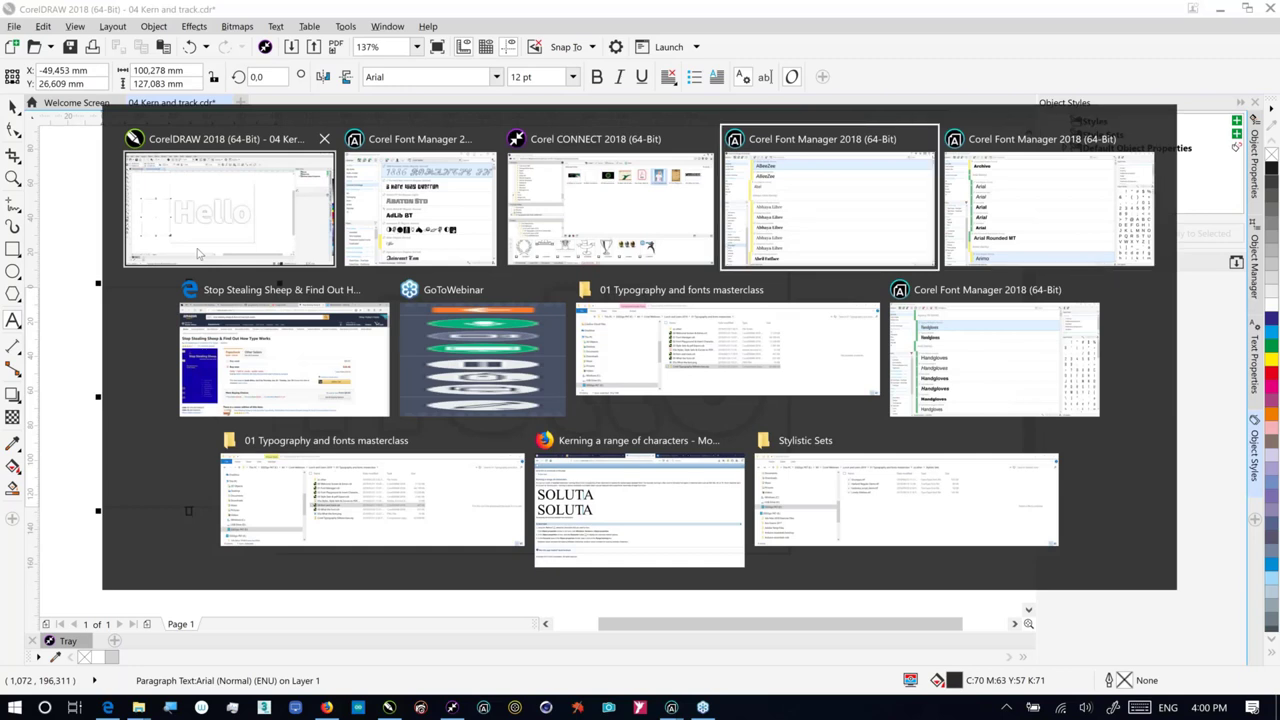
pyautogui.hotkey('alt', 'shift', 'Tab')
pyautogui.hotkey('alt', 'shift', 'Tab')
pyautogui.hotkey('alt', 'shift', 'Tab')
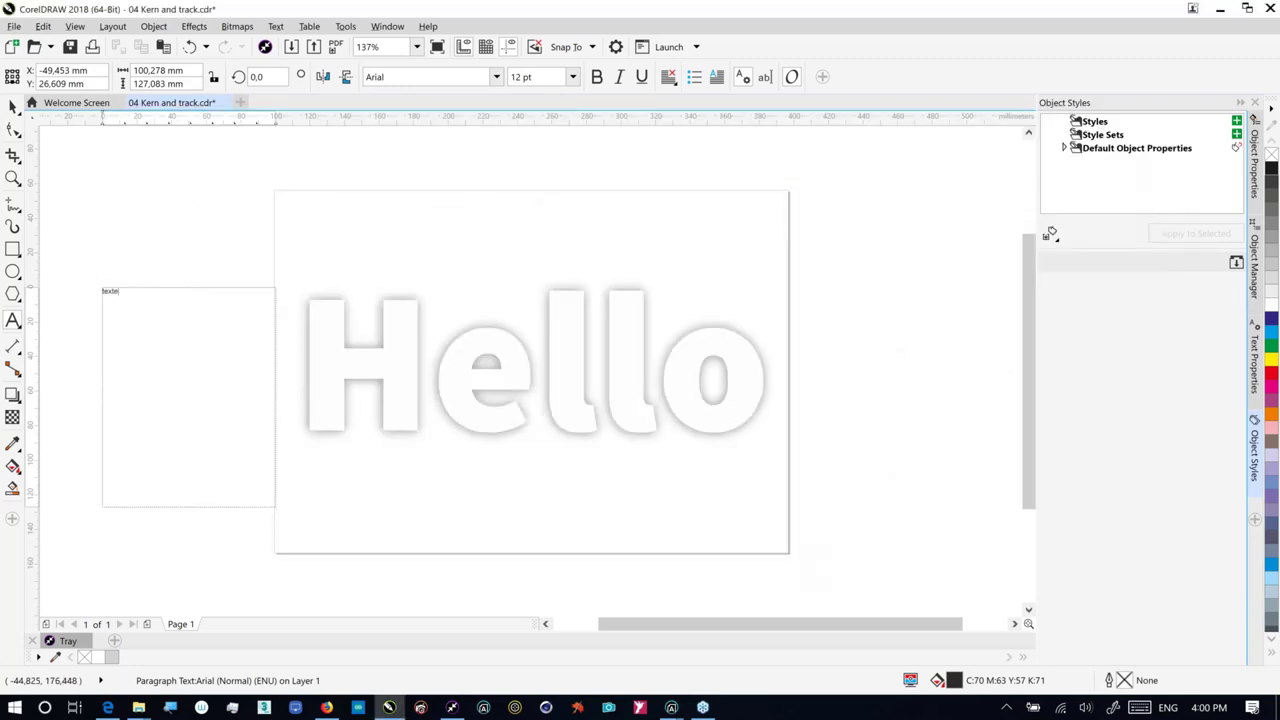
pyautogui.write('zdndsfnsdfnsdvknnvgsdfnksdfnkds')
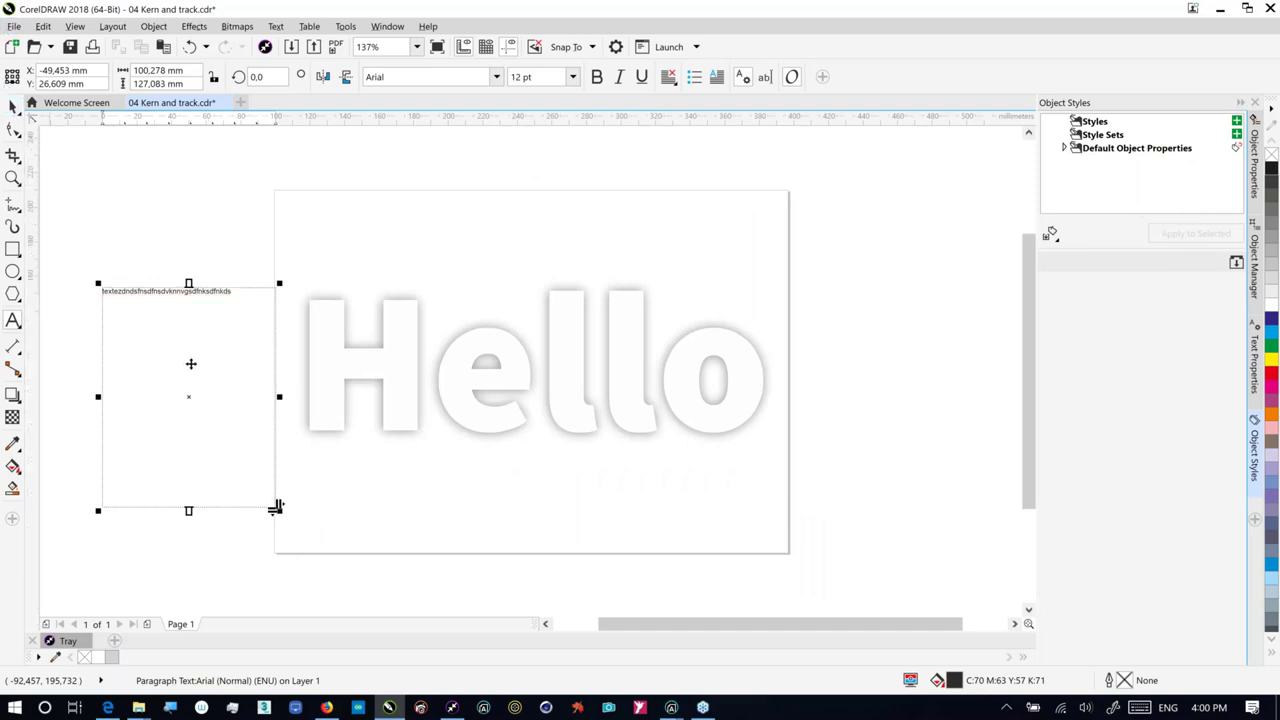
pyautogui.click(446, 504)
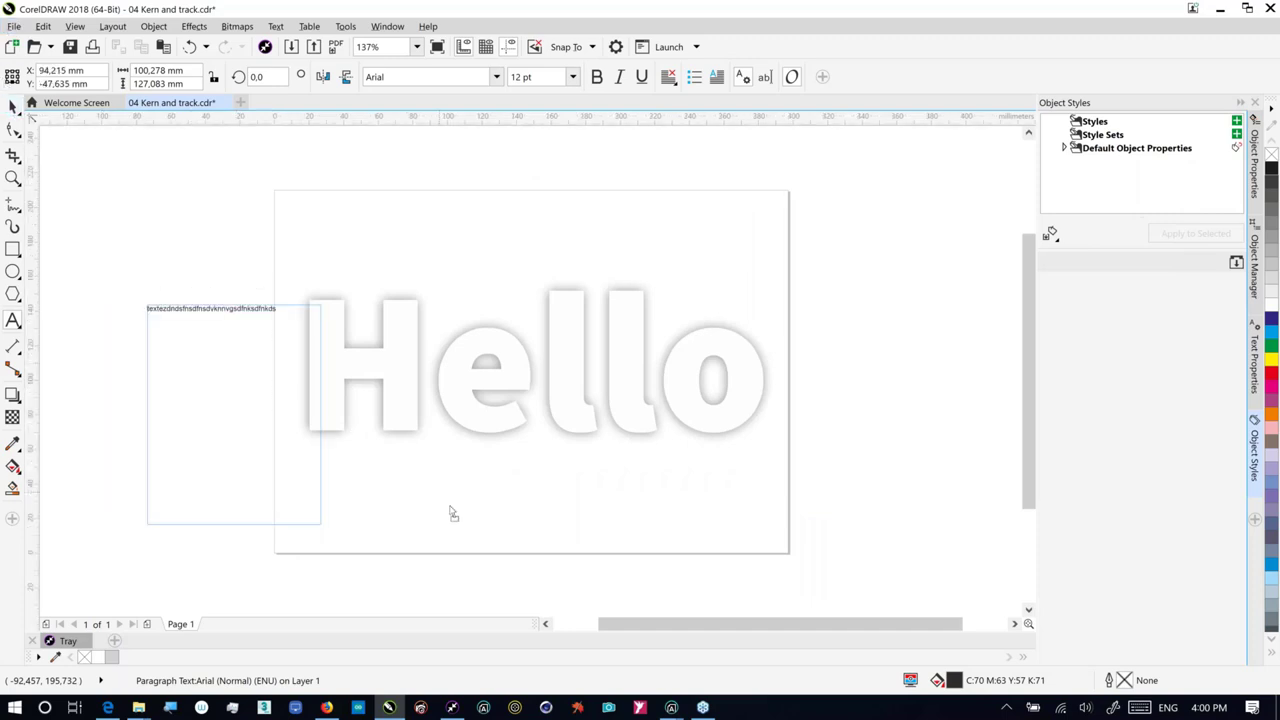
# Step: Move the paragraph text over Hello, send it To Back of Page, and shift it left
pyautogui.moveTo(455, 516); pyautogui.dragTo(463, 397)
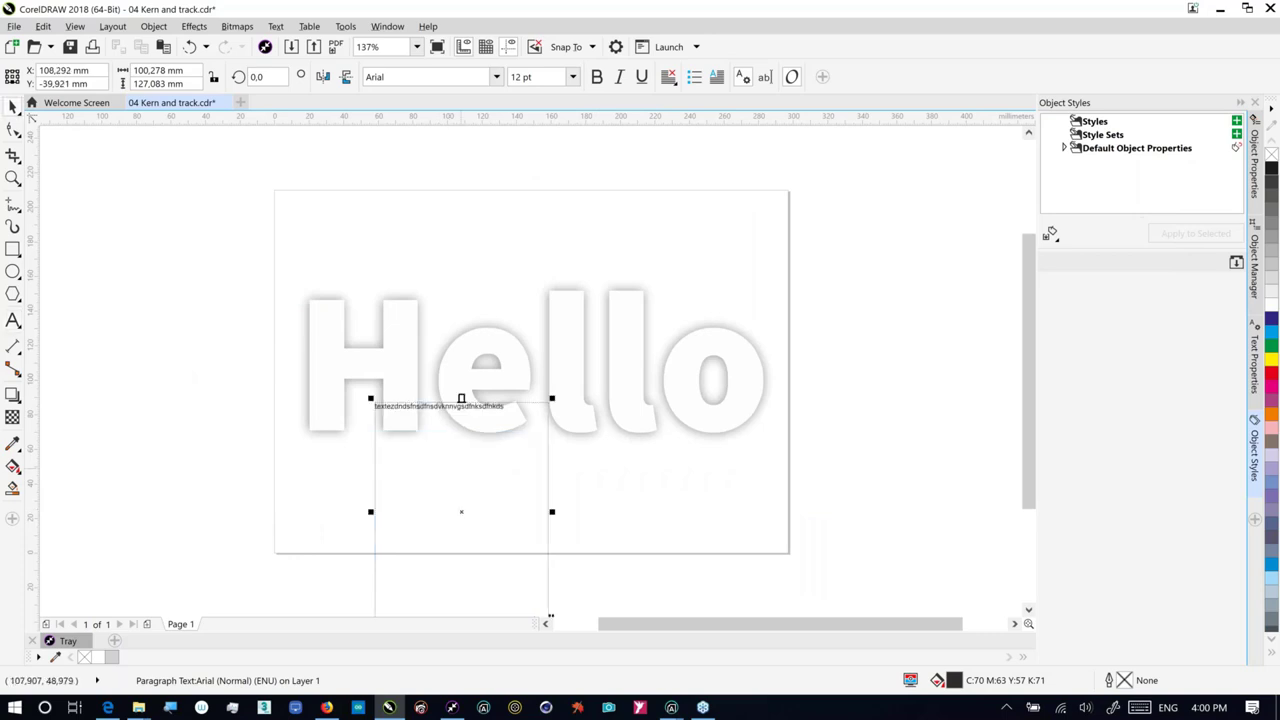
pyautogui.rightClick(462, 398)
pyautogui.moveTo(510, 328)
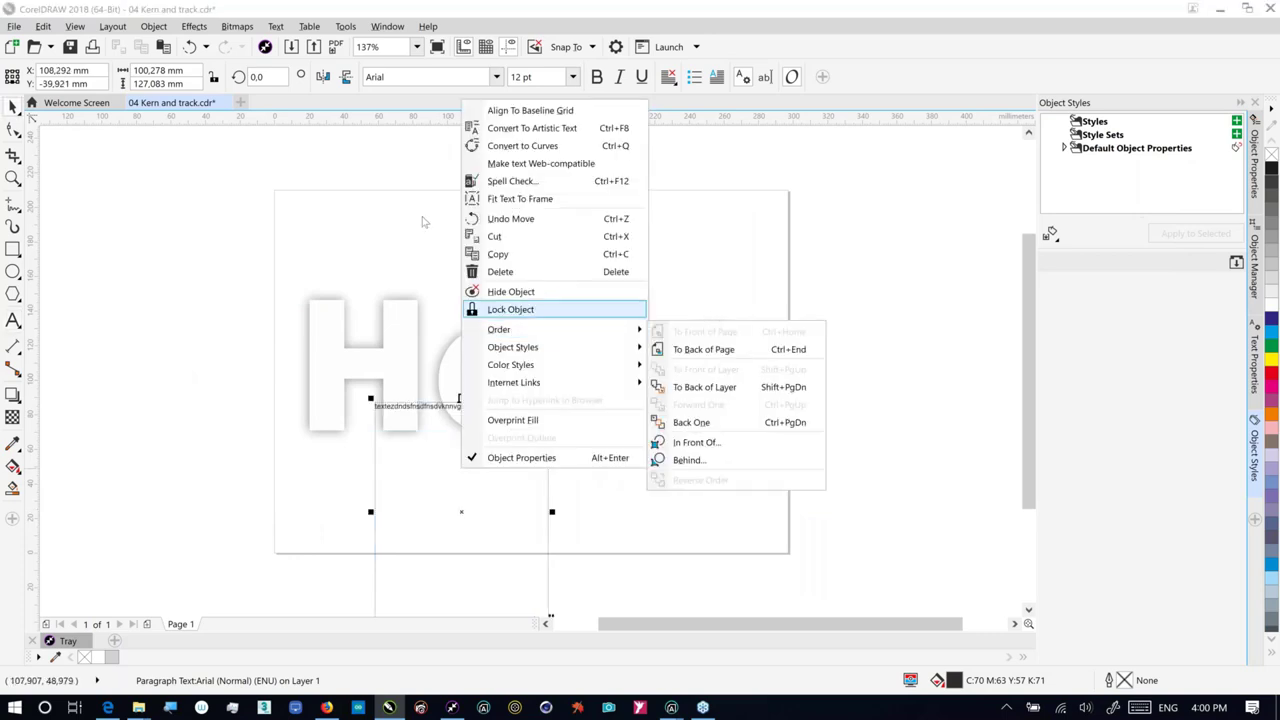
pyautogui.click(153, 26)
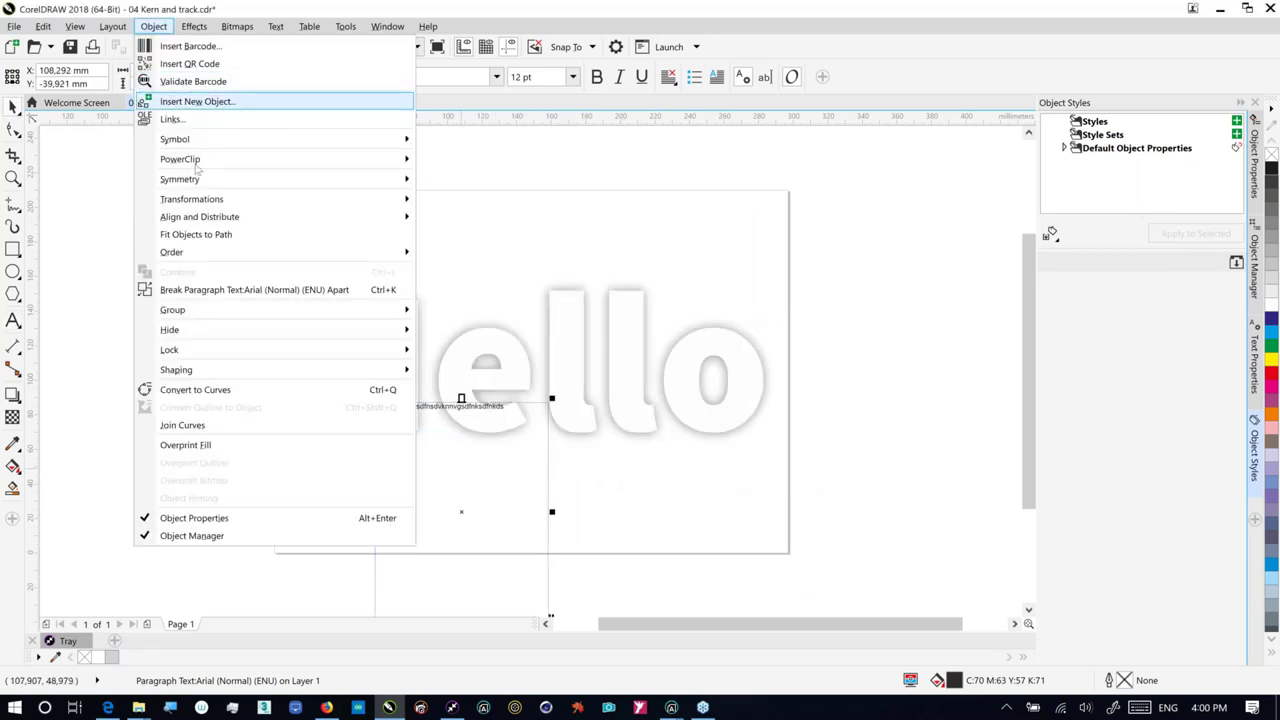
pyautogui.moveTo(206, 252)
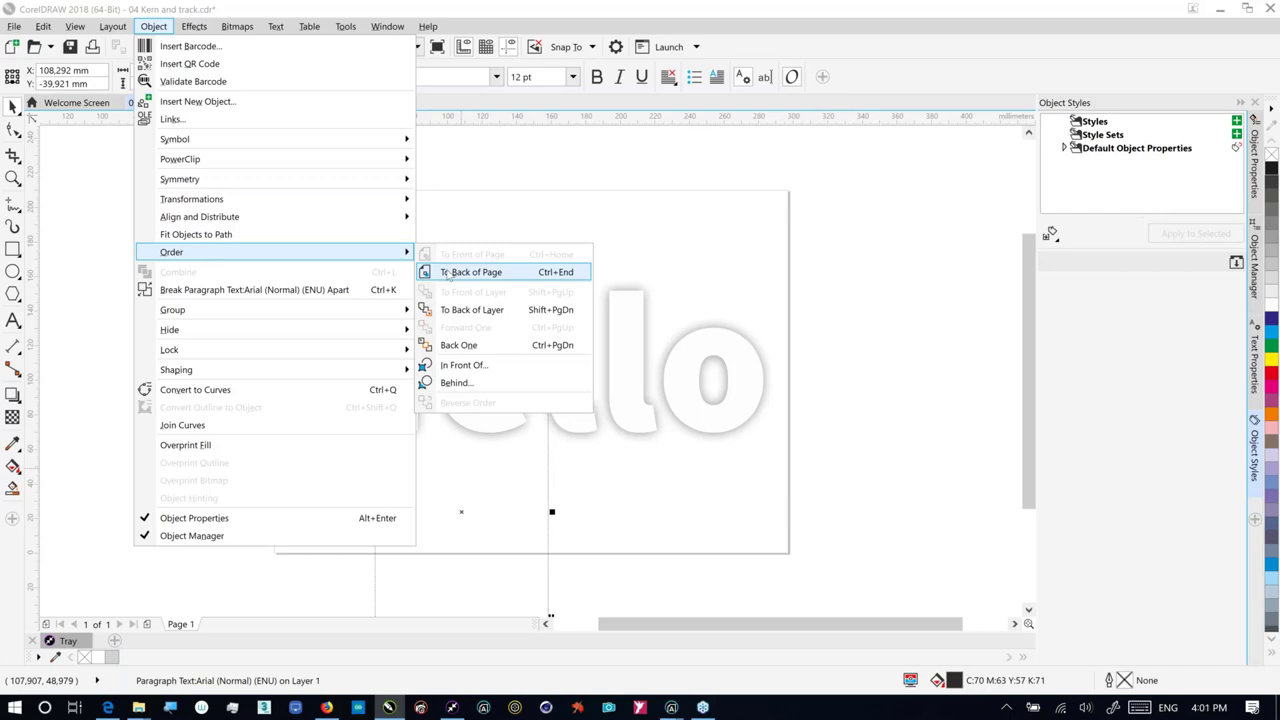
pyautogui.click(449, 275)
pyautogui.moveTo(405, 517); pyautogui.dragTo(265, 506)
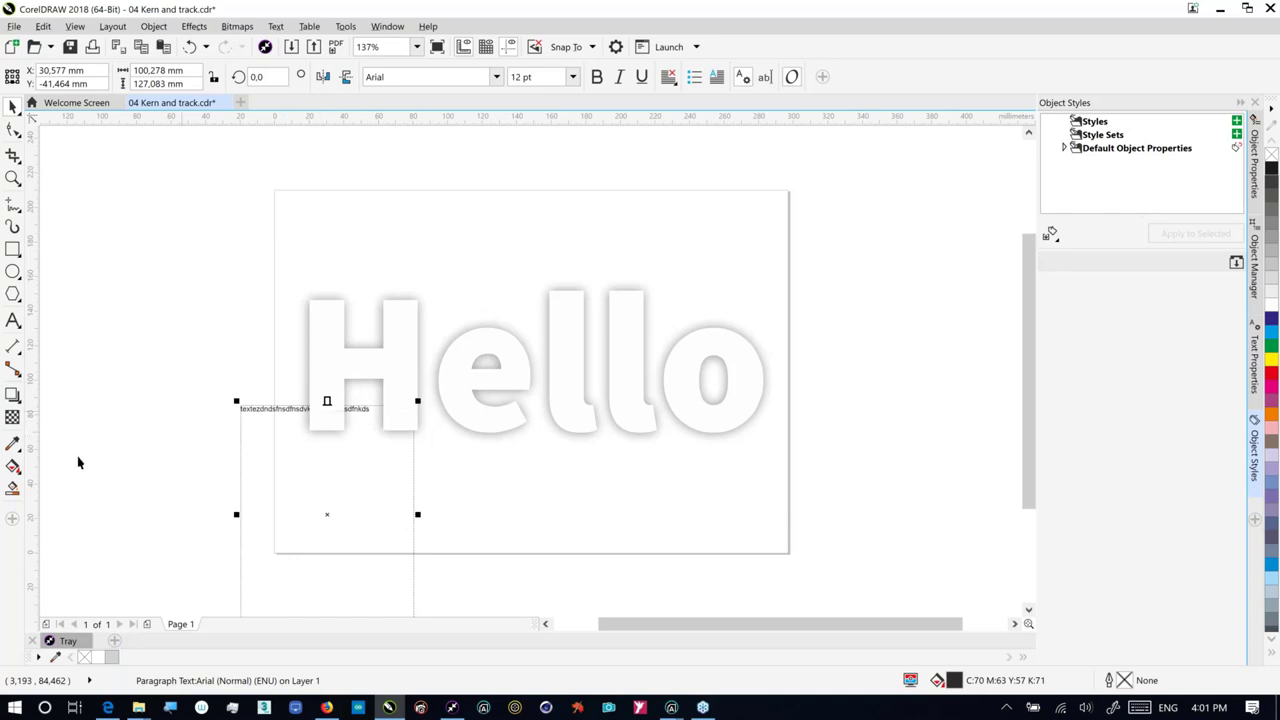
# Step: Delete the paragraph text frame, then select Hello with the Shape tool
pyautogui.click(13, 394)
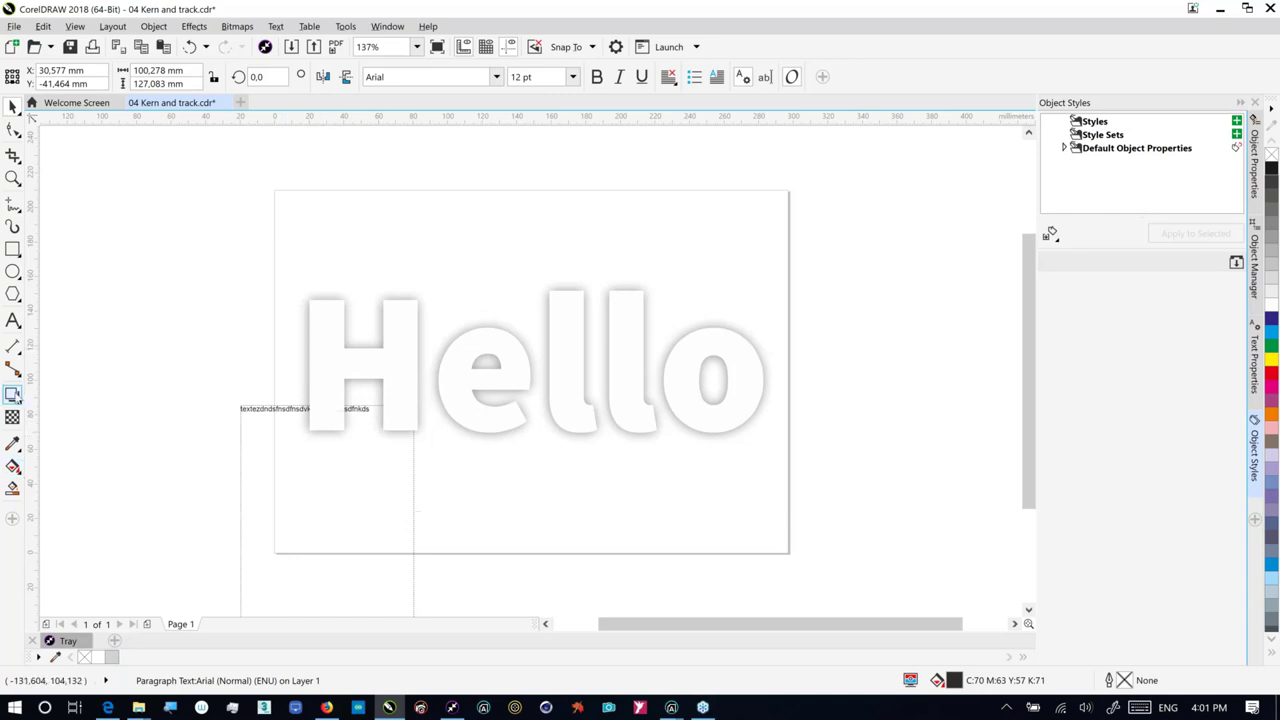
pyautogui.click(17, 399)
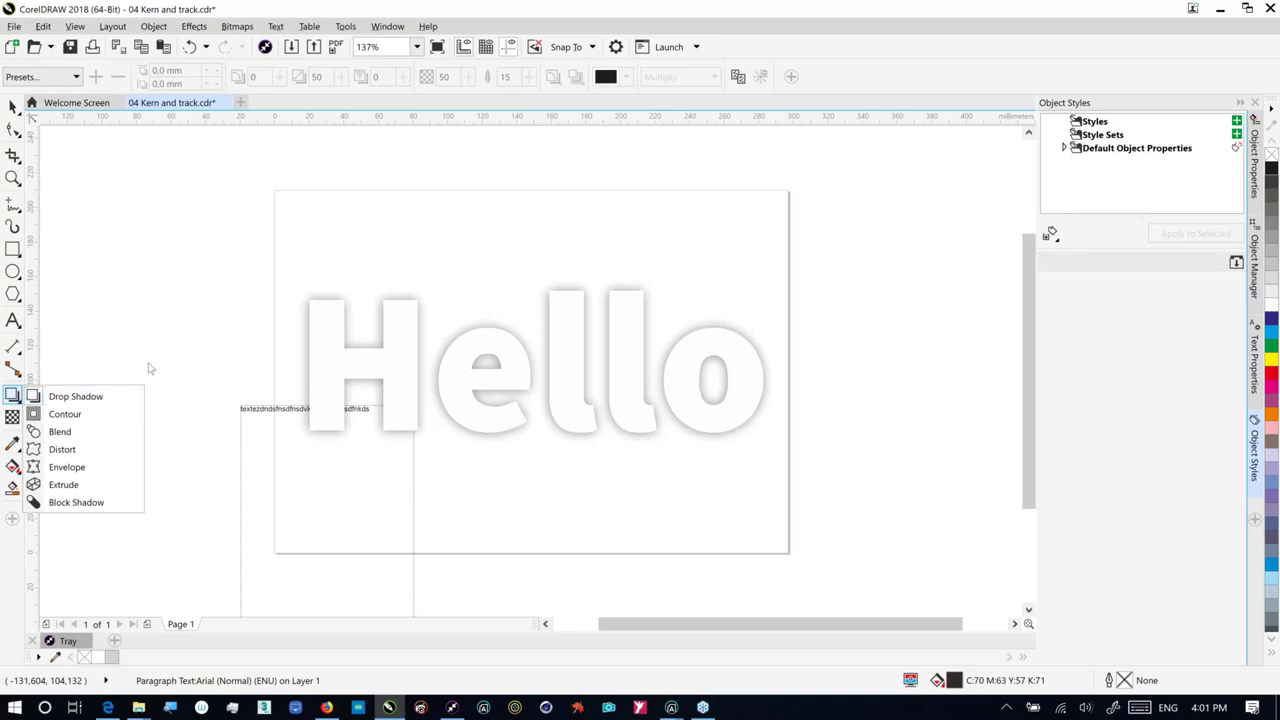
pyautogui.click(13, 104)
pyautogui.click(326, 401)
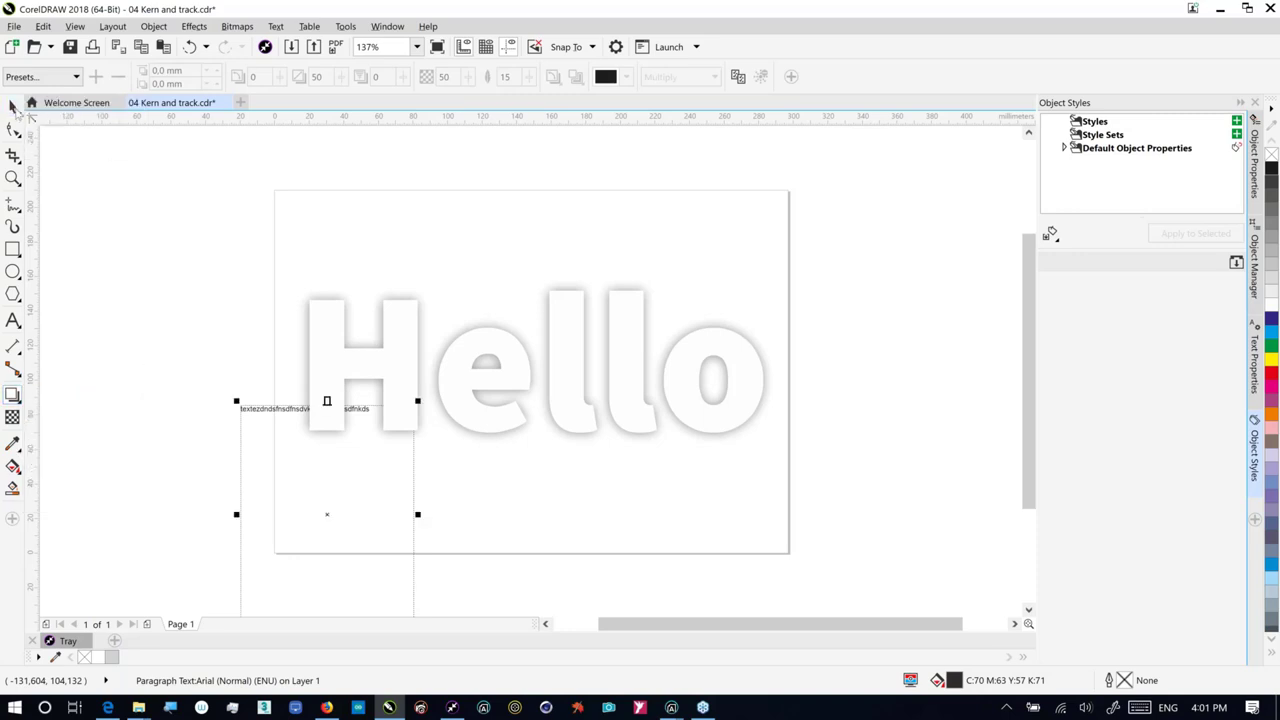
pyautogui.click(175, 286)
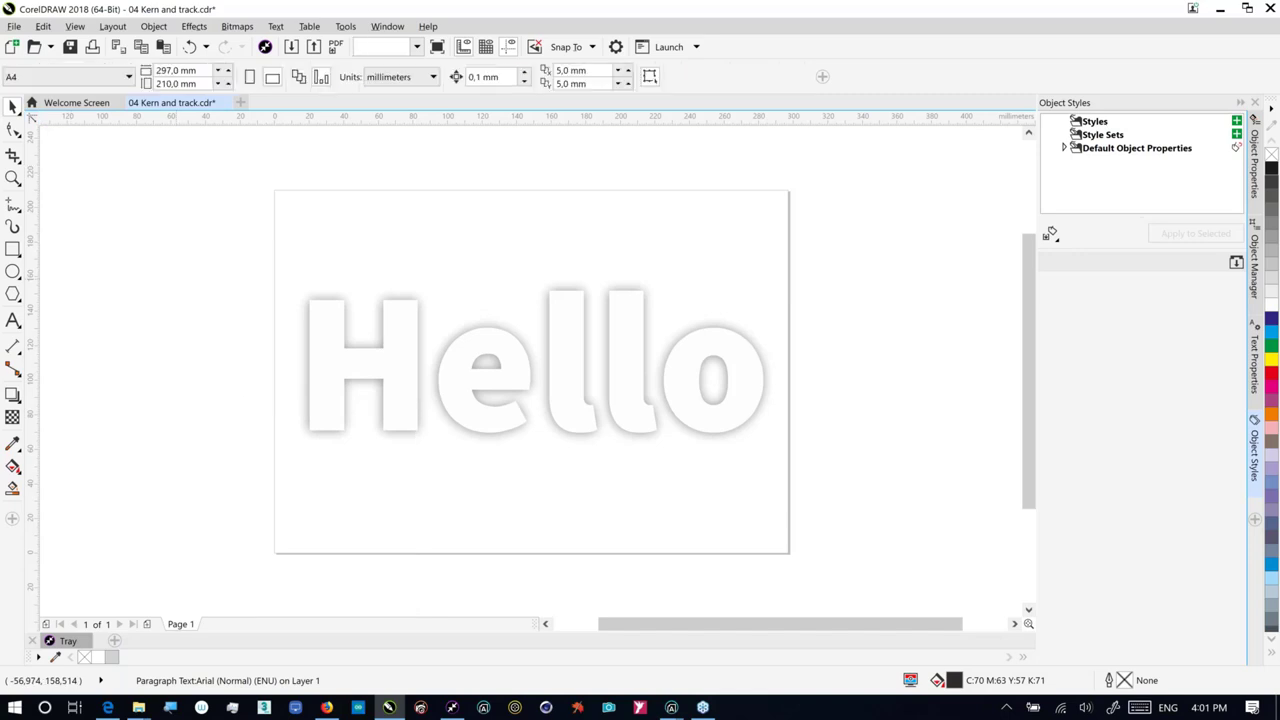
pyautogui.click(13, 128)
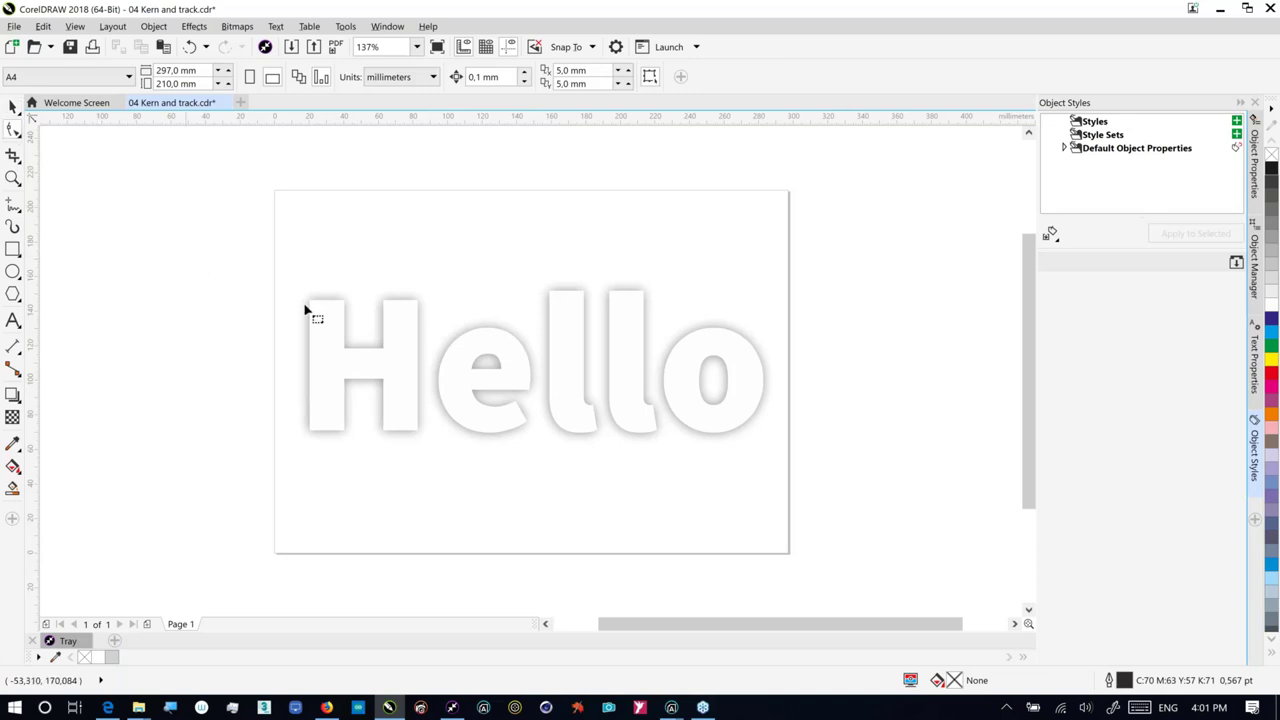
pyautogui.click(490, 420)
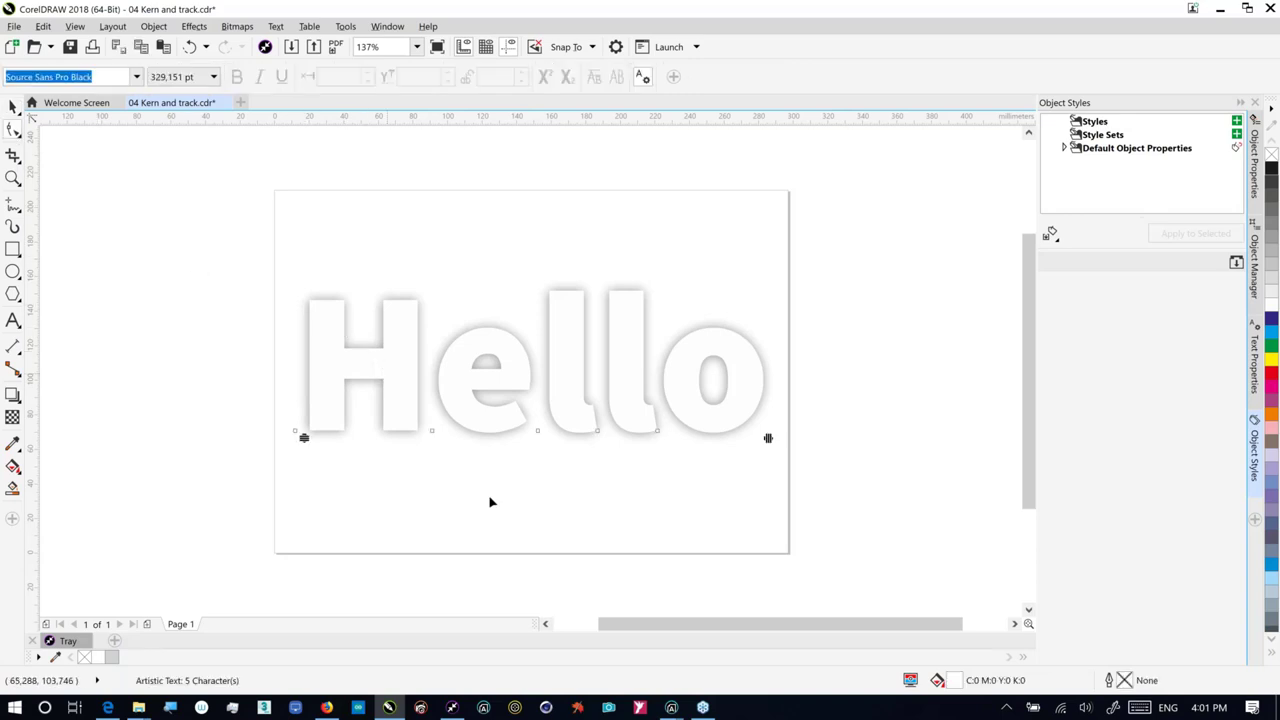